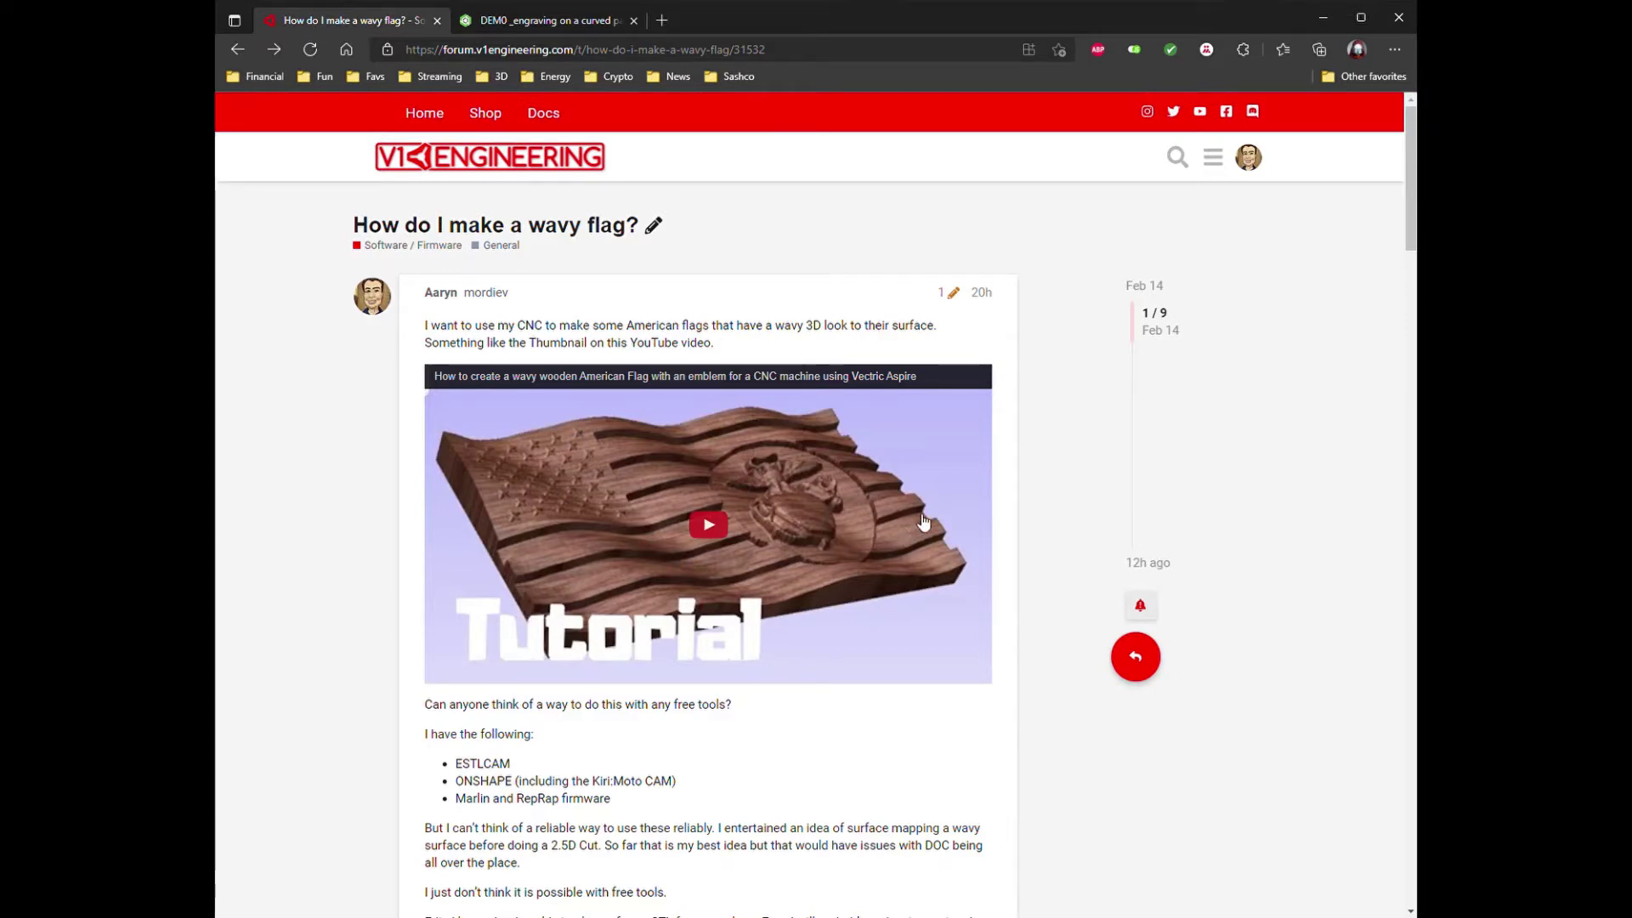
Read through the forum thread on making a wavy flag, including the replies describing the Onshape method.
scroll(893, 692, "down", 15)
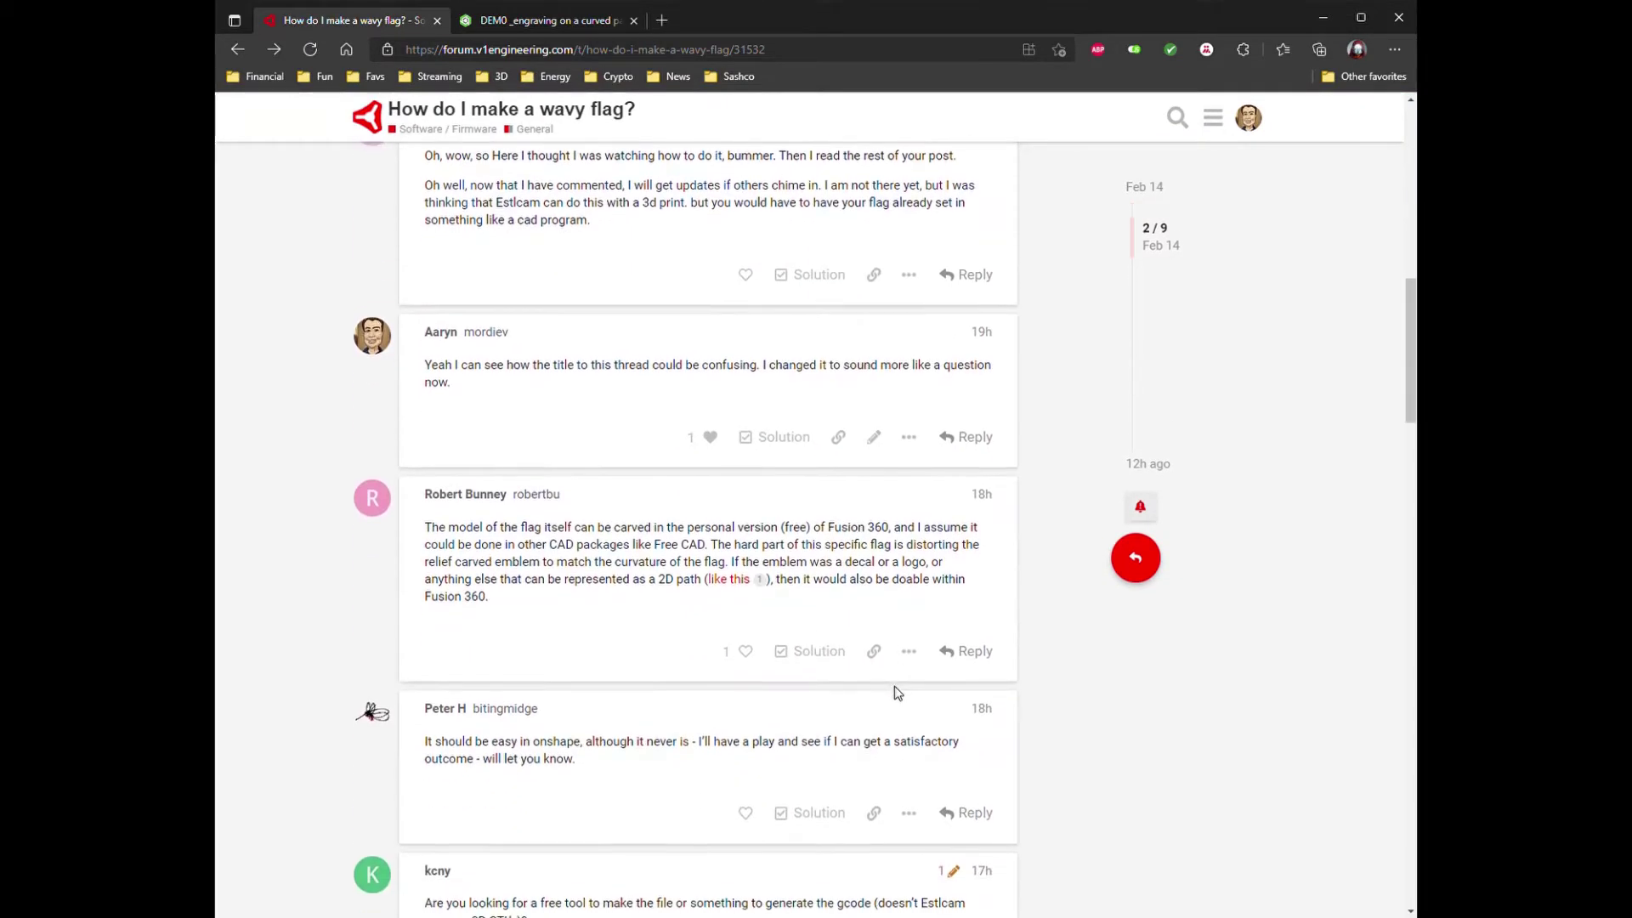
scroll(429, 594, "down", 3)
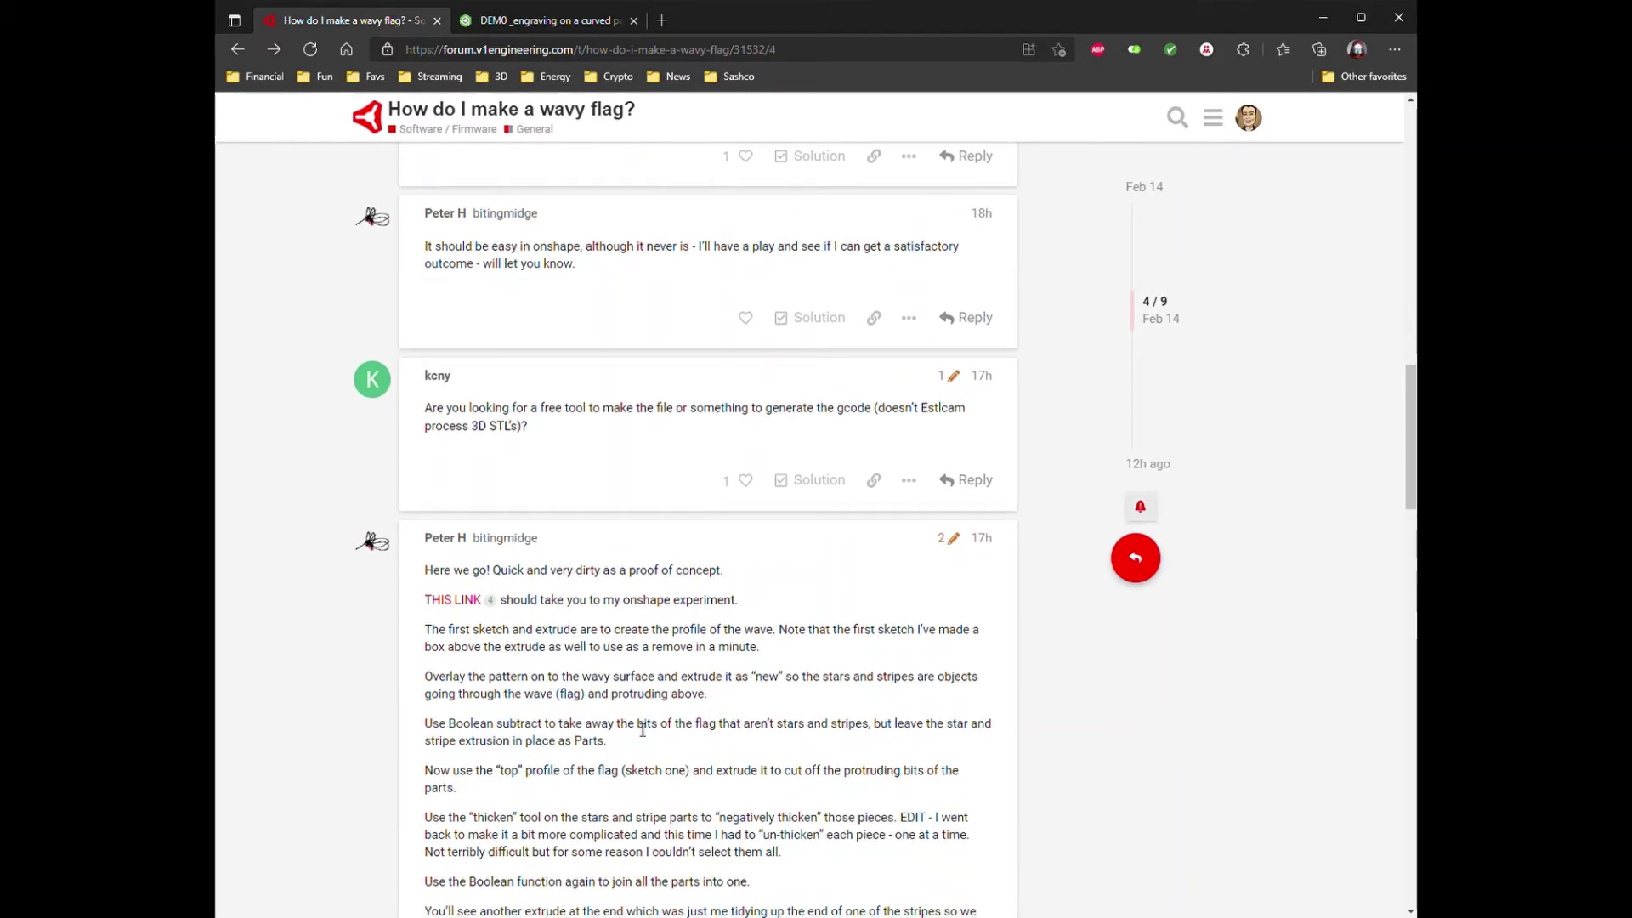
scroll(637, 722, "down", 9)
Switch to the Onshape document and review the Curved Engrave, Diagonal wave and Diagonal Wave - reduce... part studios.
left_click(510, 20)
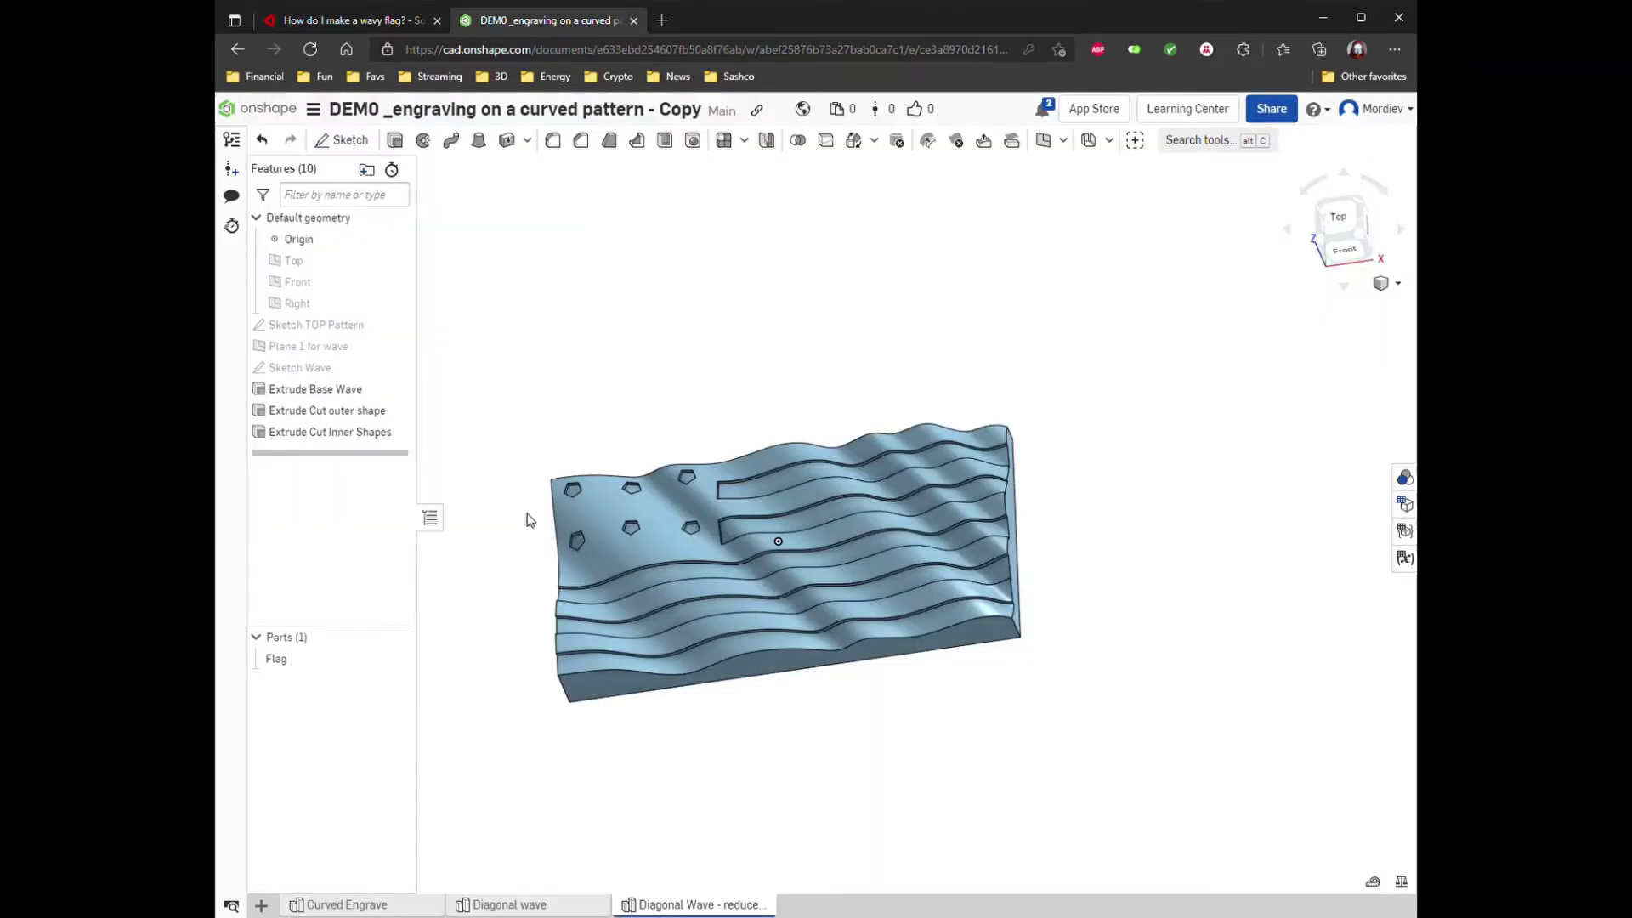
left_click(391, 905)
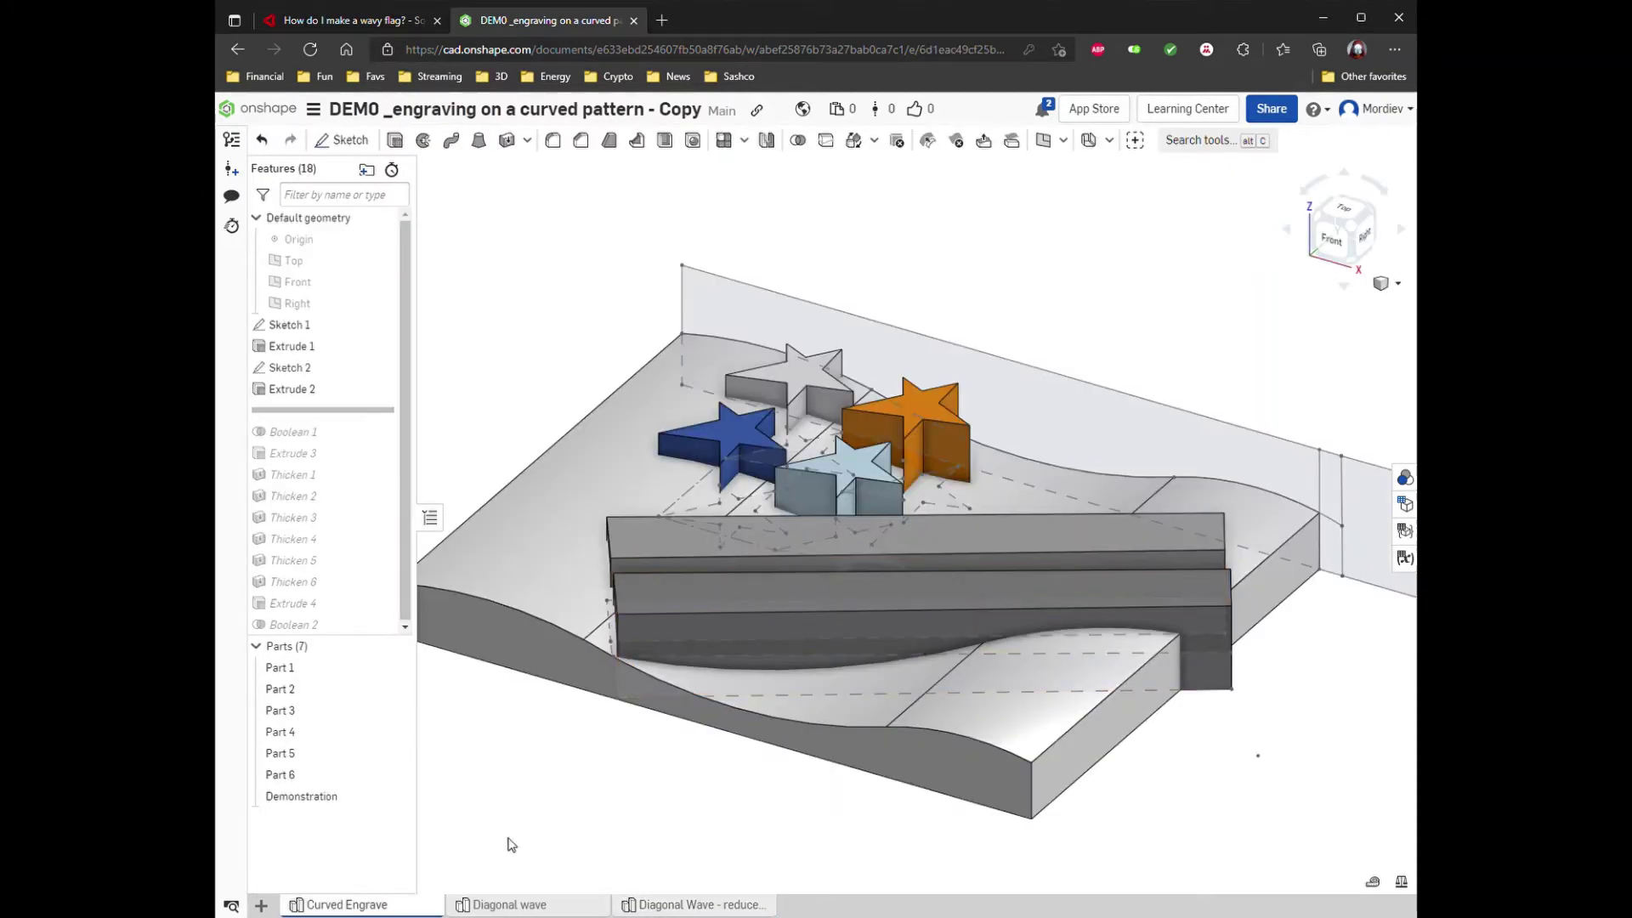
left_click(500, 906)
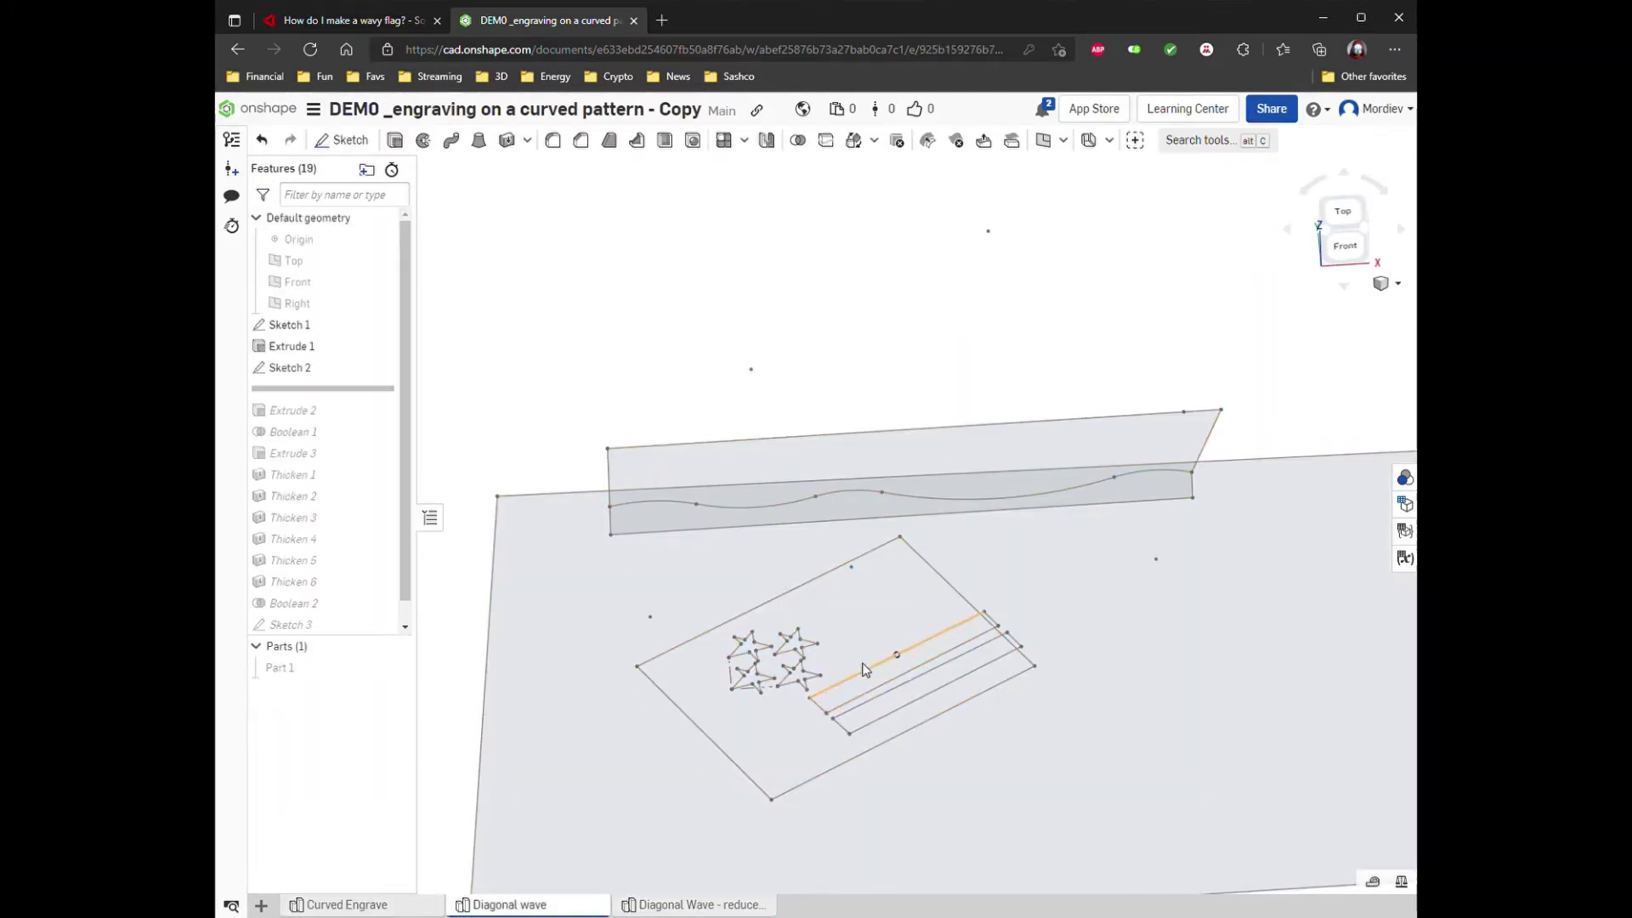
left_click(689, 902)
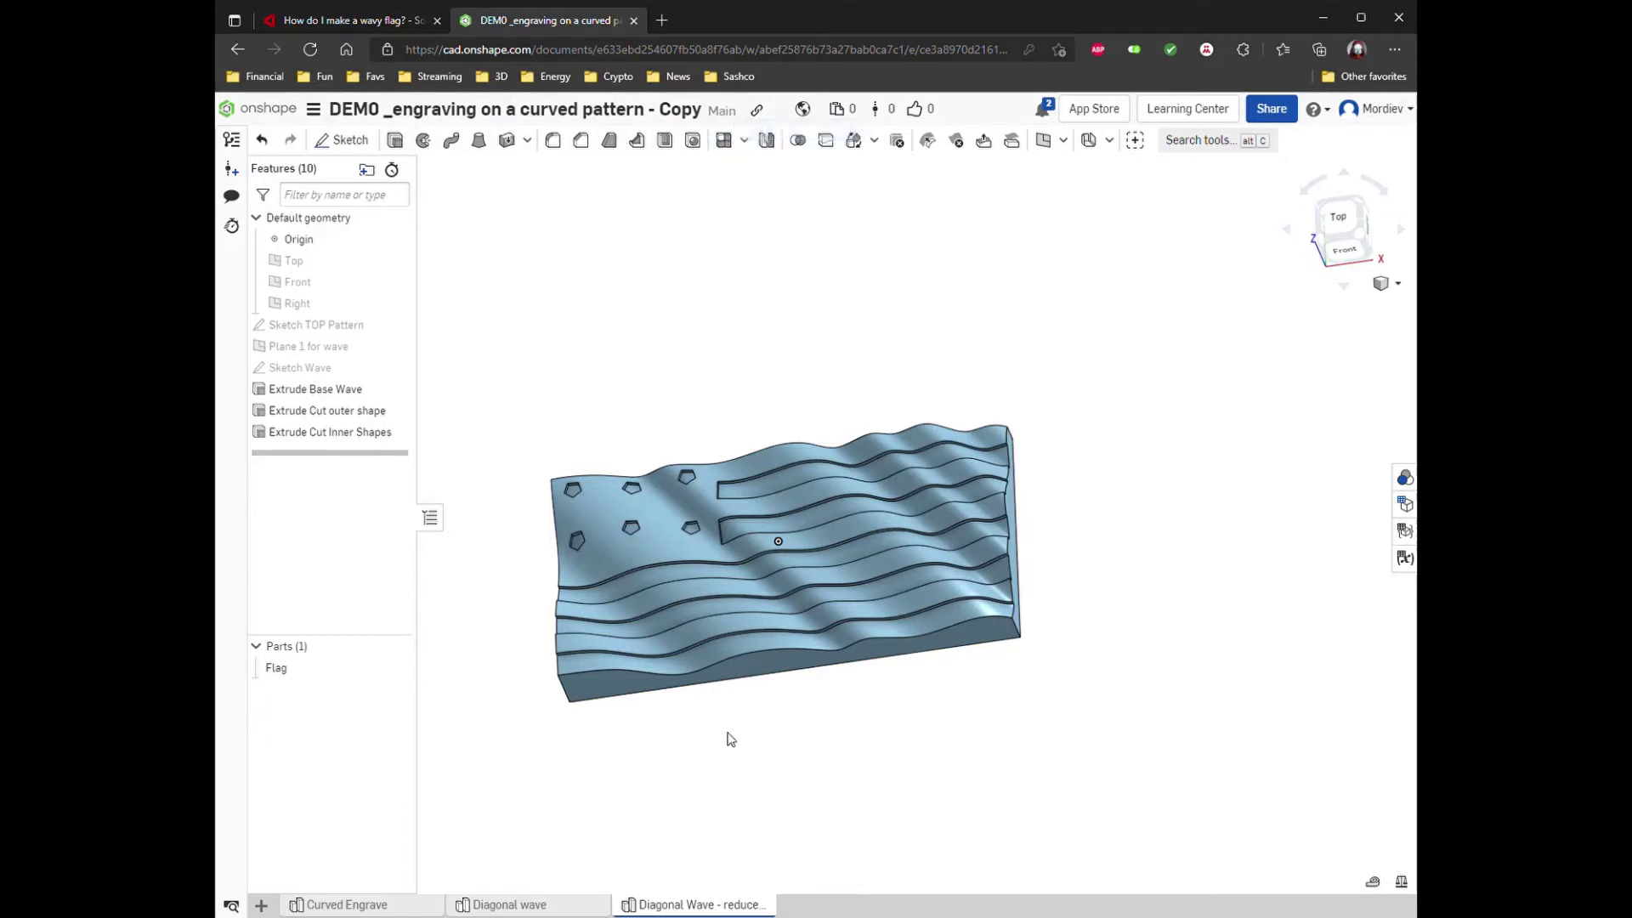
Create a new part studio in the document and rename it Demo.
left_click(264, 906)
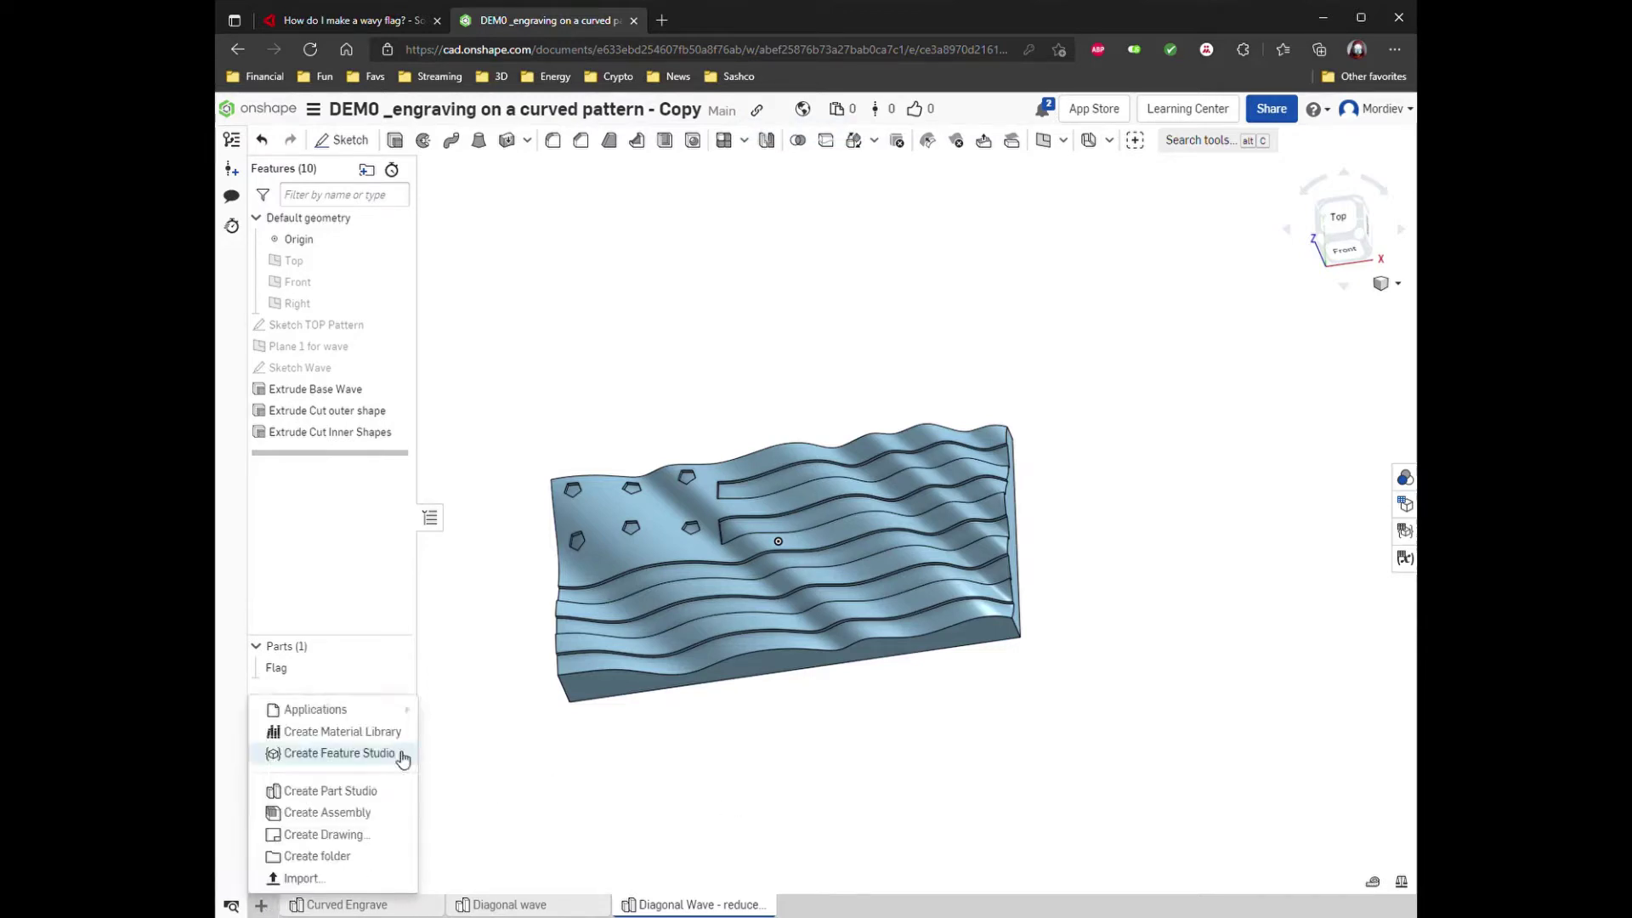
left_click(348, 788)
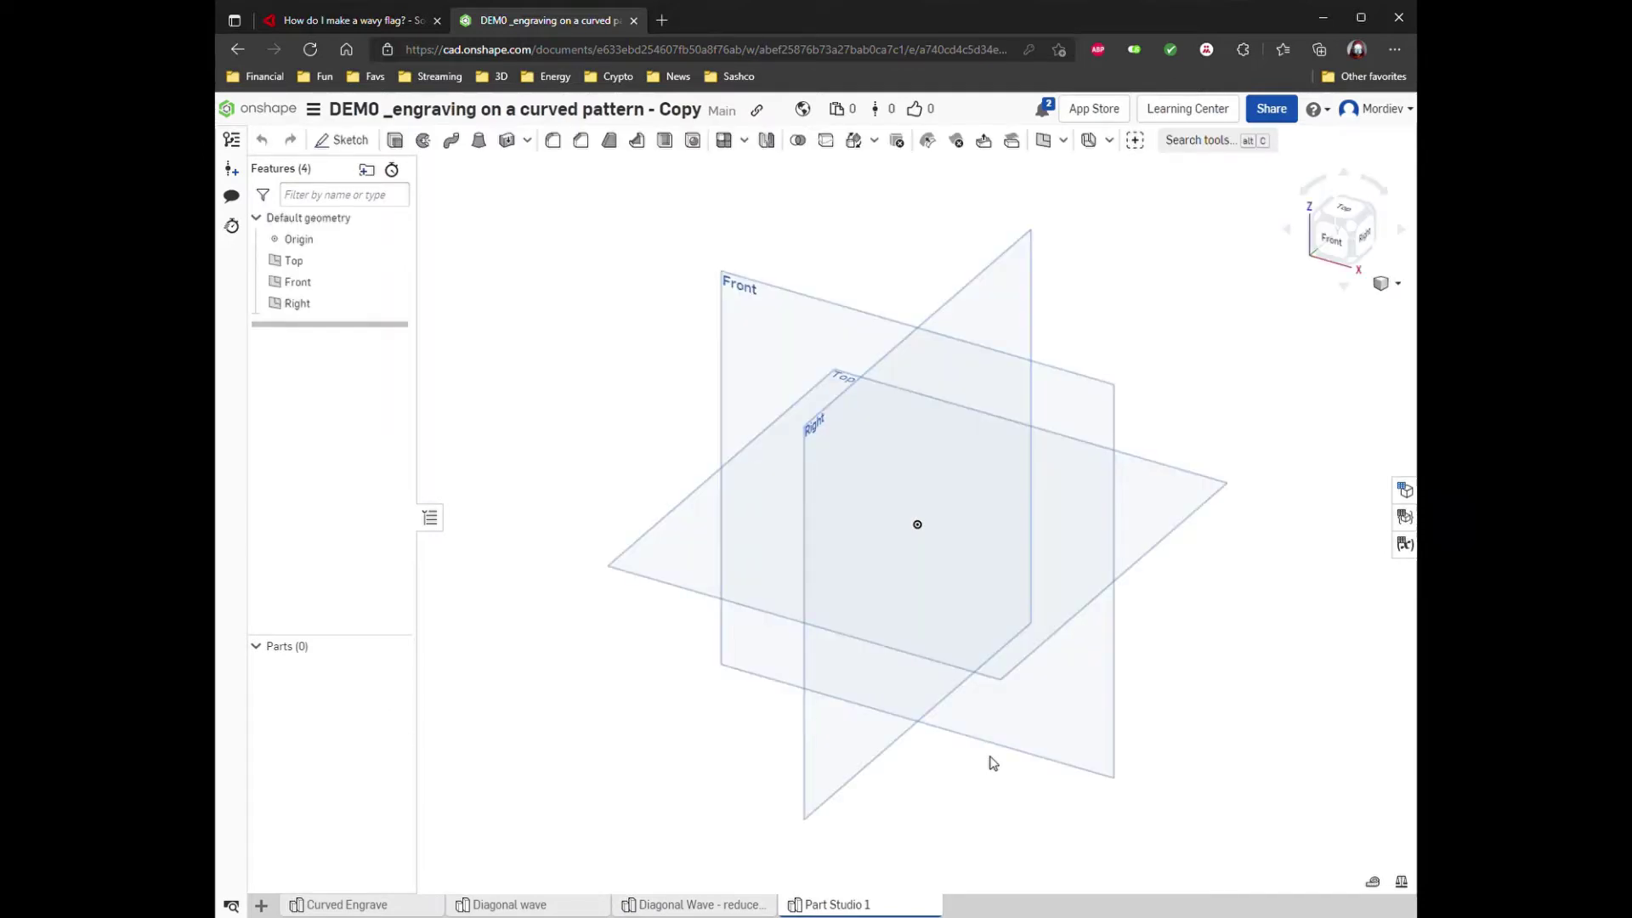
right_click(866, 902)
left_click(823, 775)
type("Demo")
key("Return")
Hide the Top, Front and Right default planes in the Demo part studio.
left_click(396, 260)
left_click(395, 281)
left_click(395, 303)
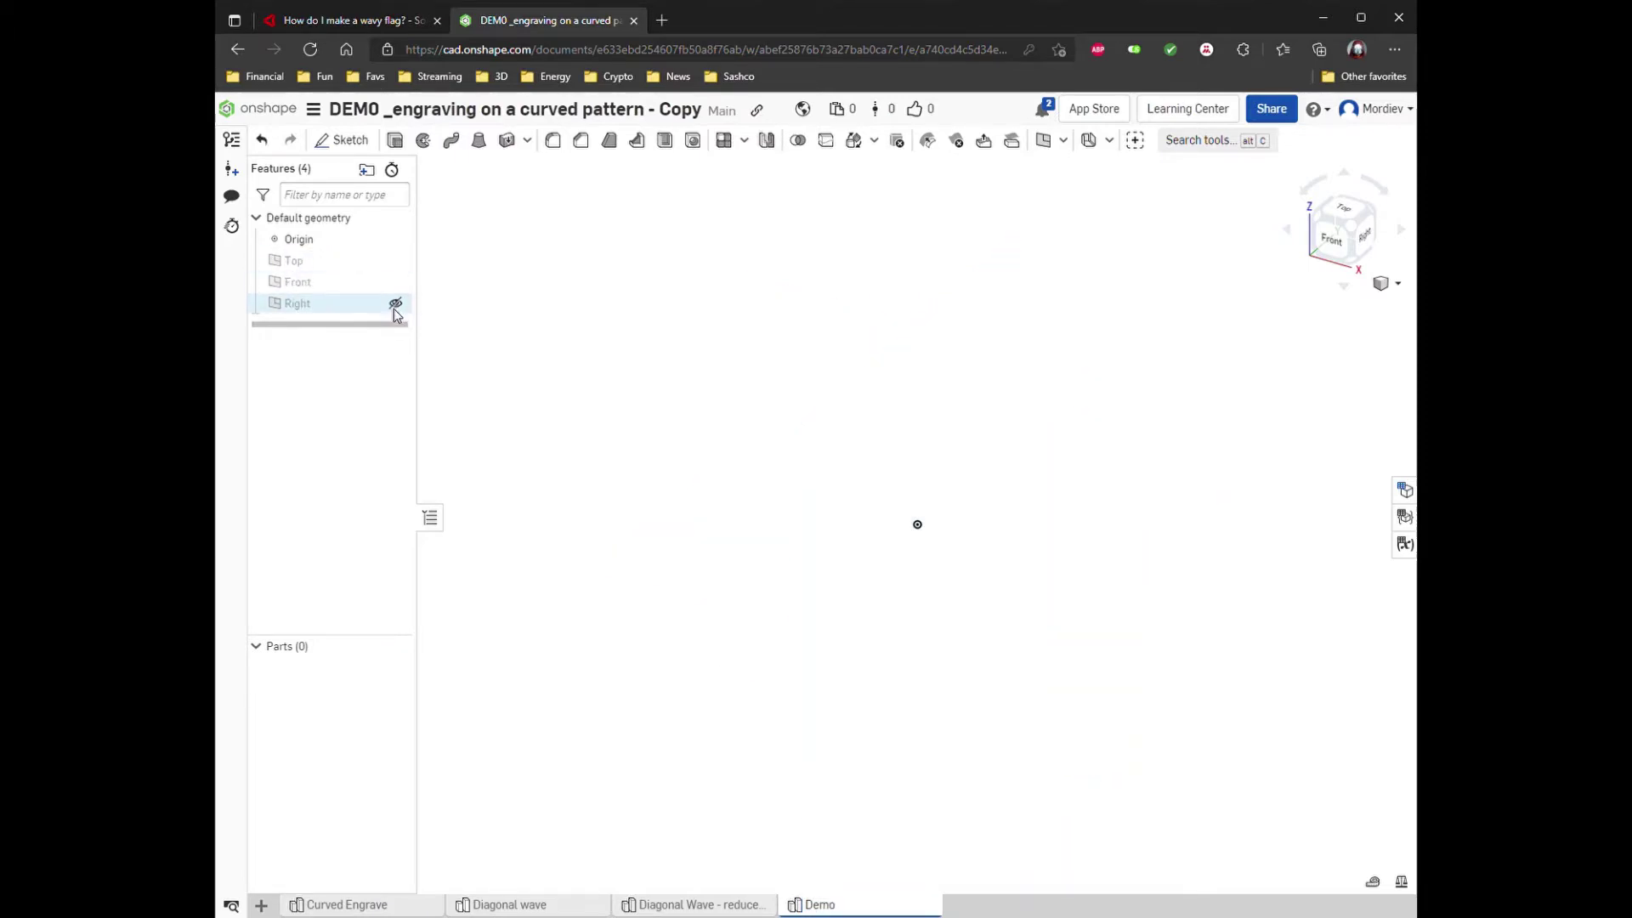
Start a sketch on the Top plane and name it Sketch TOP Pattern.
left_click(344, 139)
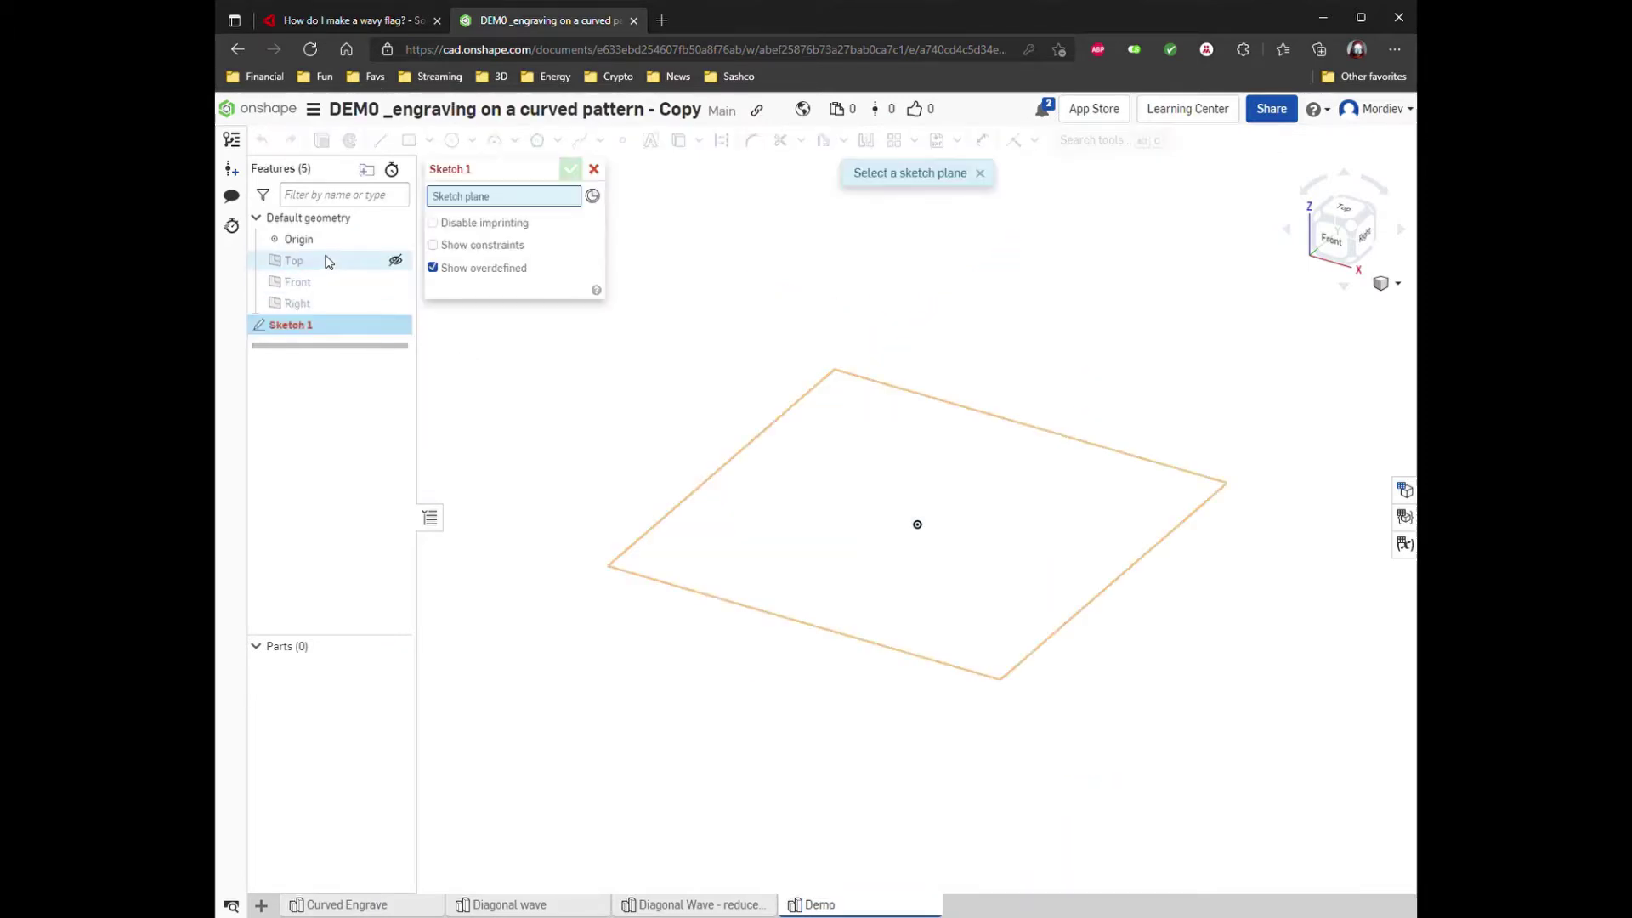
left_click(328, 261)
left_click(502, 174)
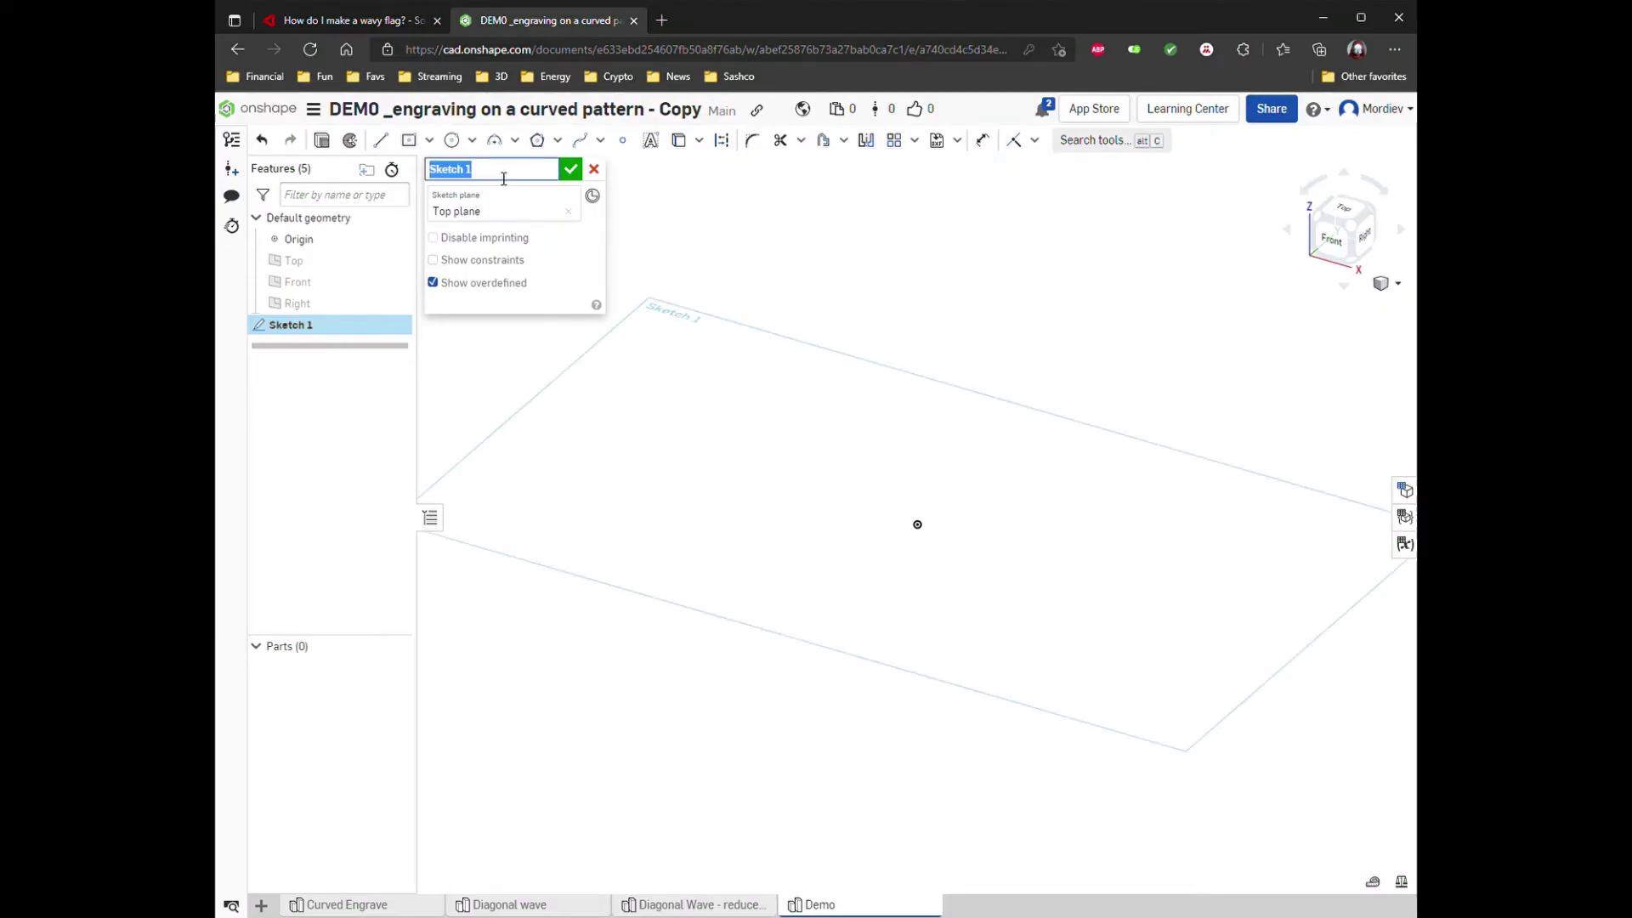
key("End")
key("BackSpace")
key("Return")
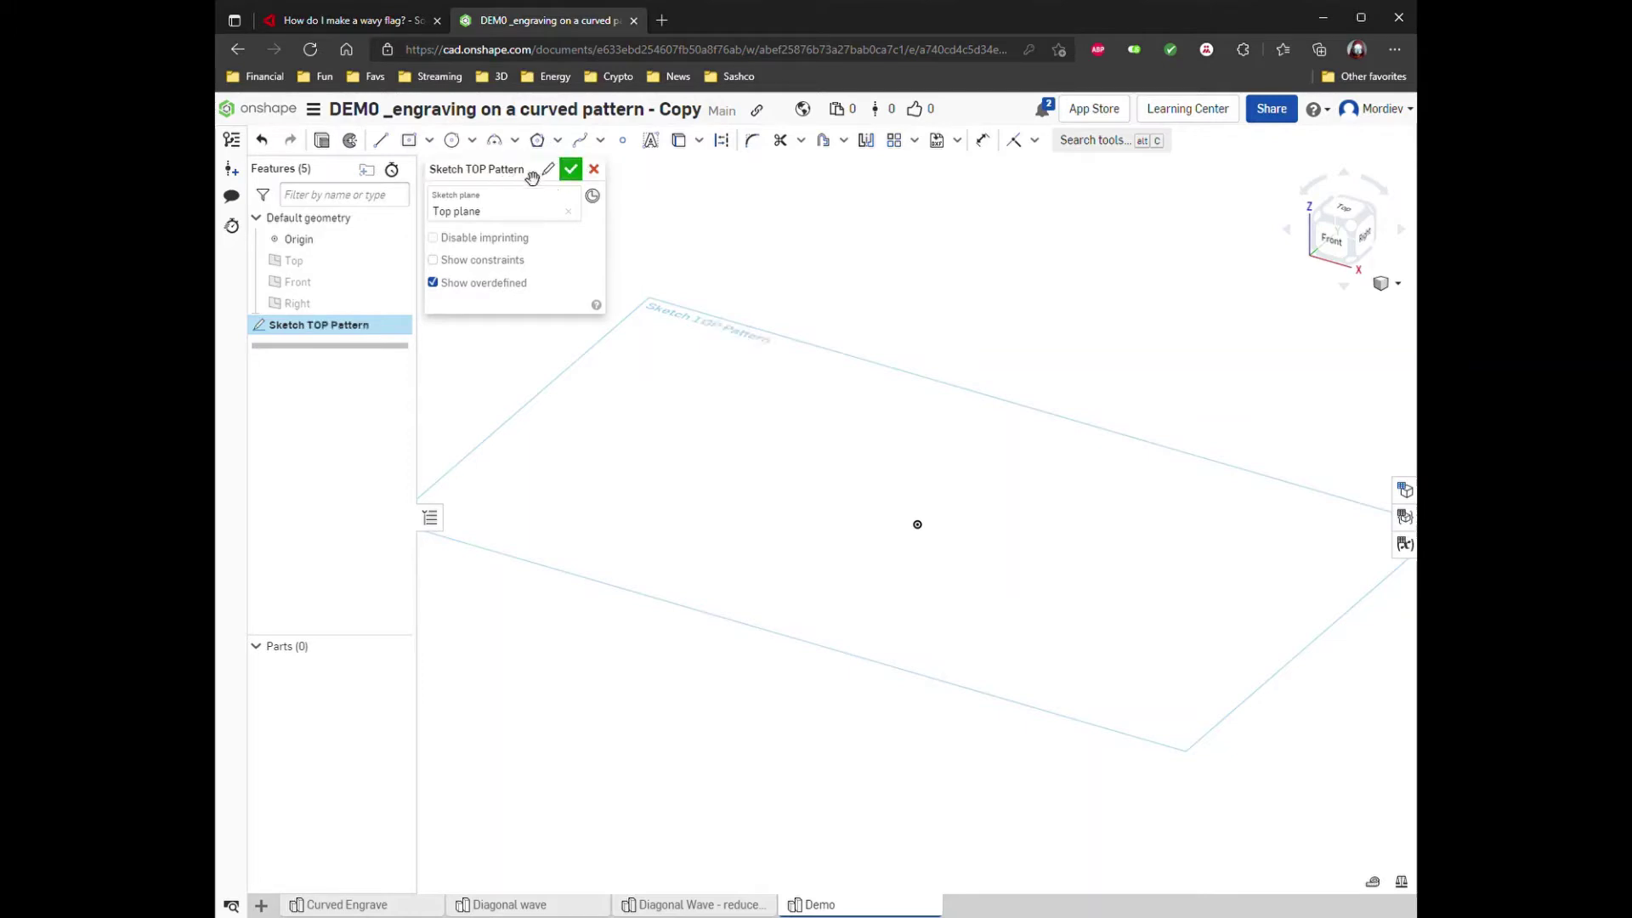
Draw a rectangle centred on the origin, 200 mm wide and 100 mm high, and move both dimensions outside its outline.
left_click(1344, 211)
scroll(875, 590, "down", 2)
scroll(875, 590, "up", 1)
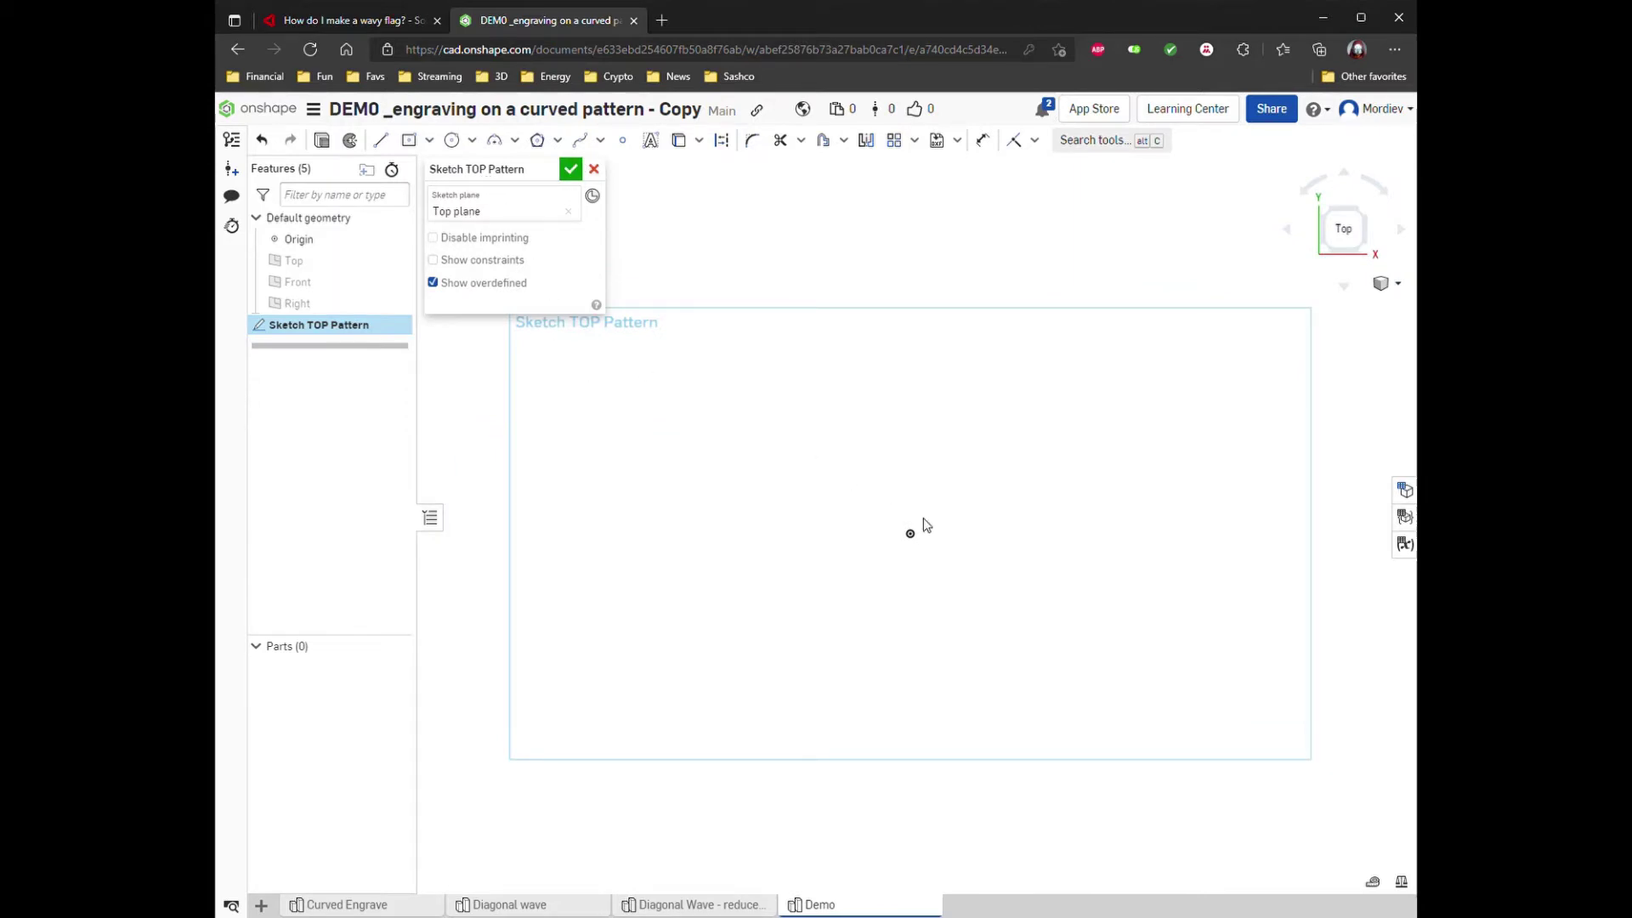
left_click(409, 140)
mouse_move(914, 541)
left_mouse_down()
mouse_move(794, 466)
mouse_move(742, 408)
mouse_move(709, 413)
left_mouse_up()
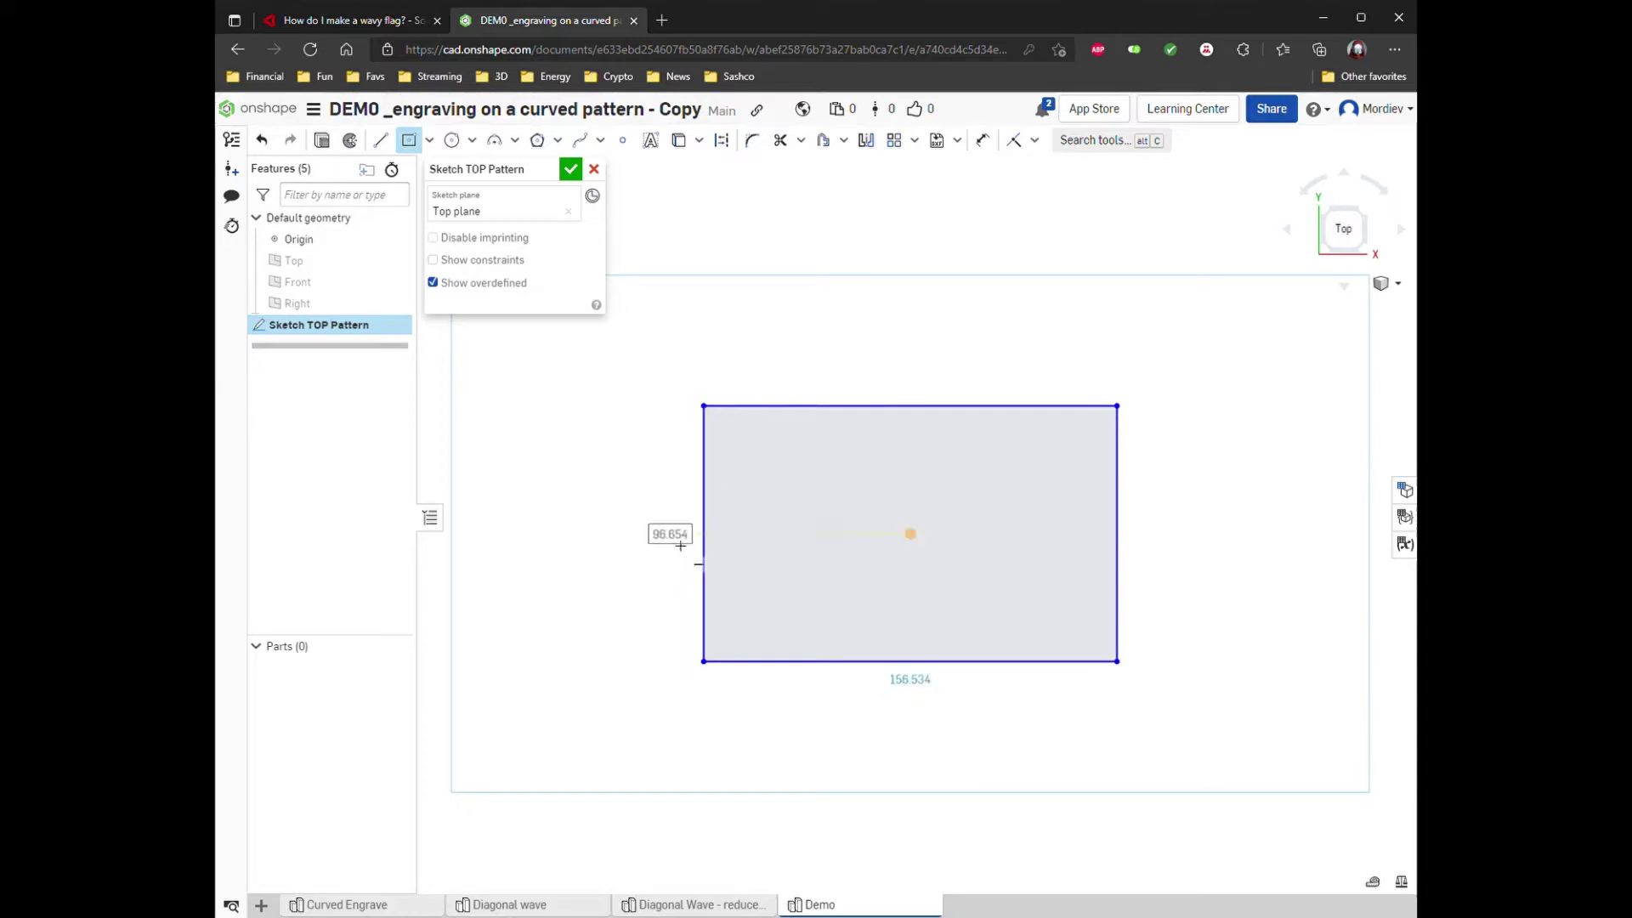
type("100")
key("Tab")
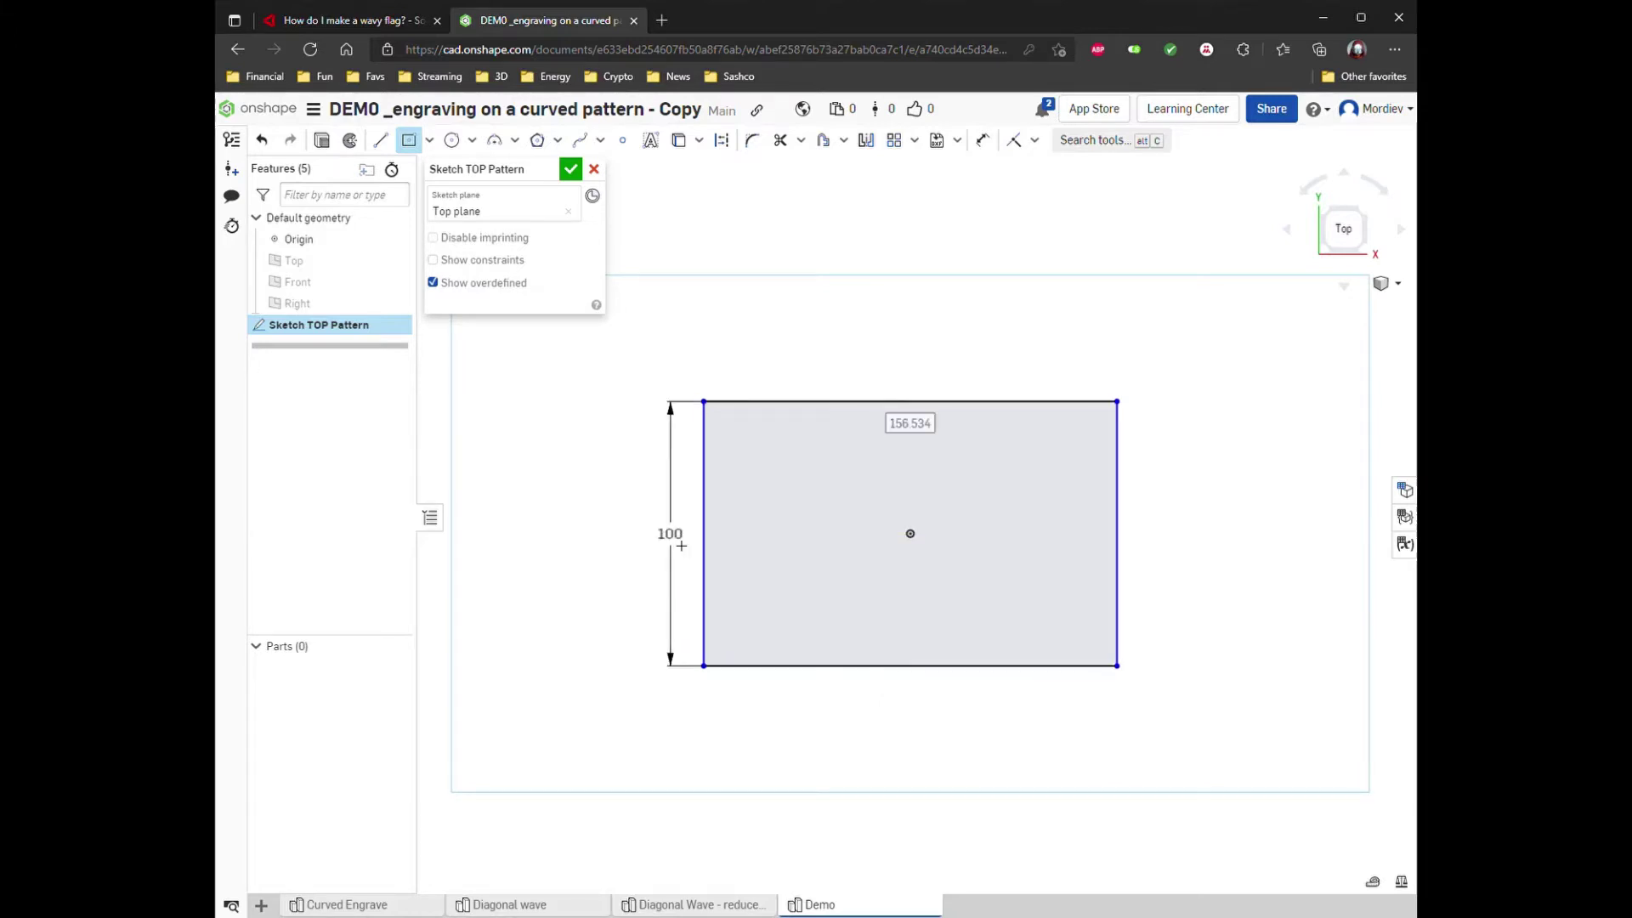
type("2")
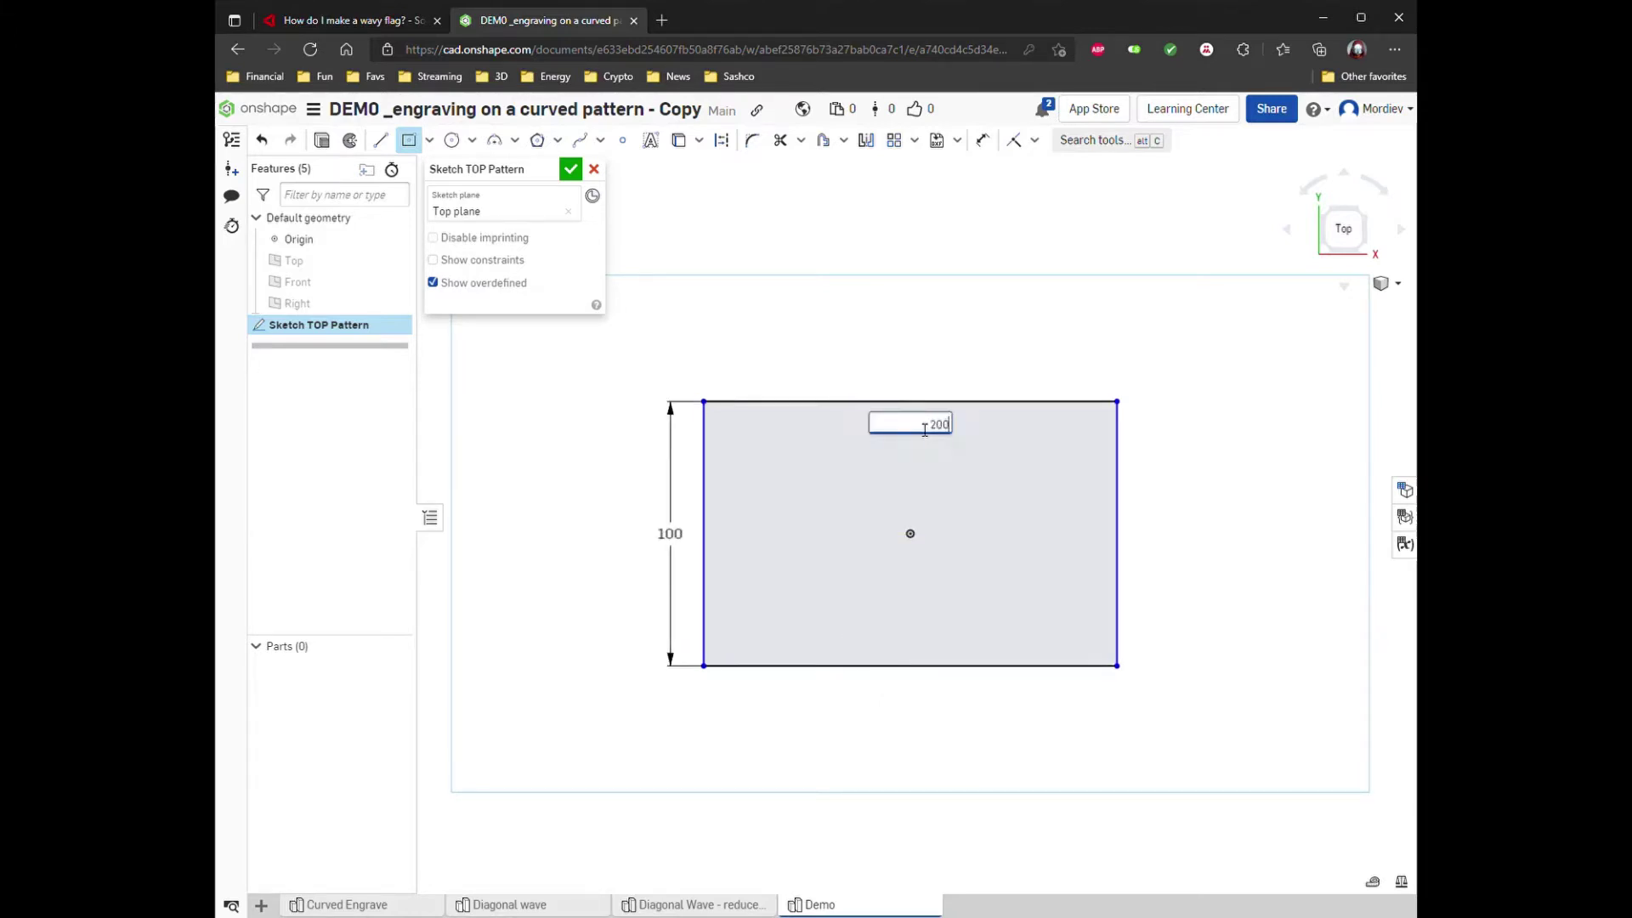
type("00")
key("Return")
key("Escape")
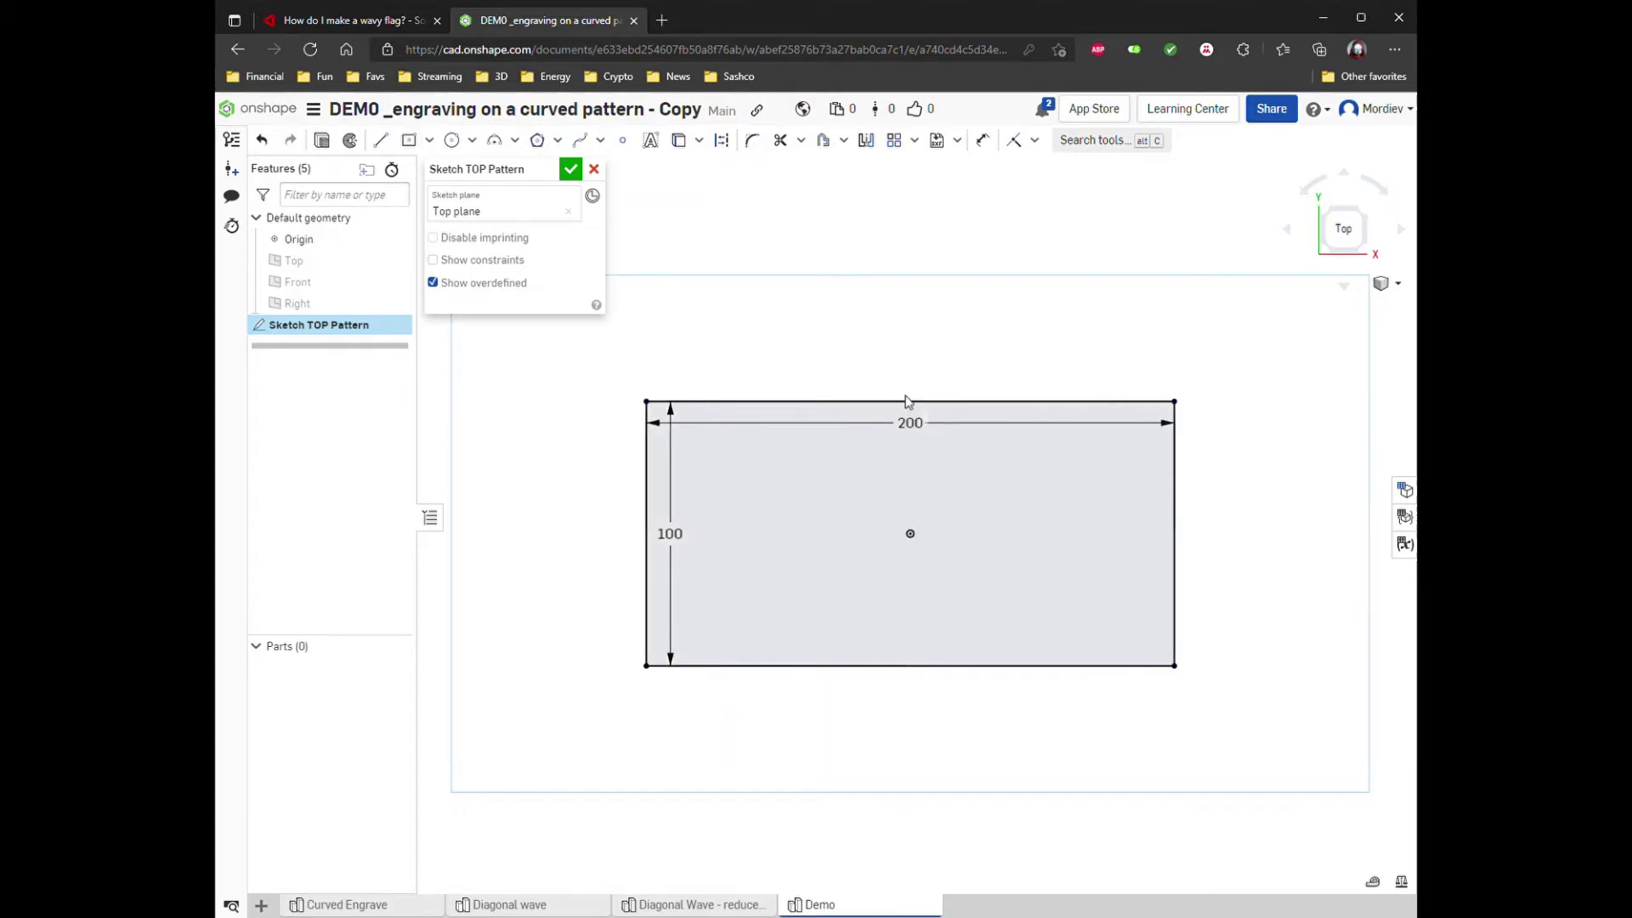
left_click_drag(910, 422, 904, 351)
left_click_drag(687, 536, 619, 551)
Draw a vertical construction line from the origin to the midpoint of the rectangle's top edge, and turn construction mode off.
left_click(384, 142)
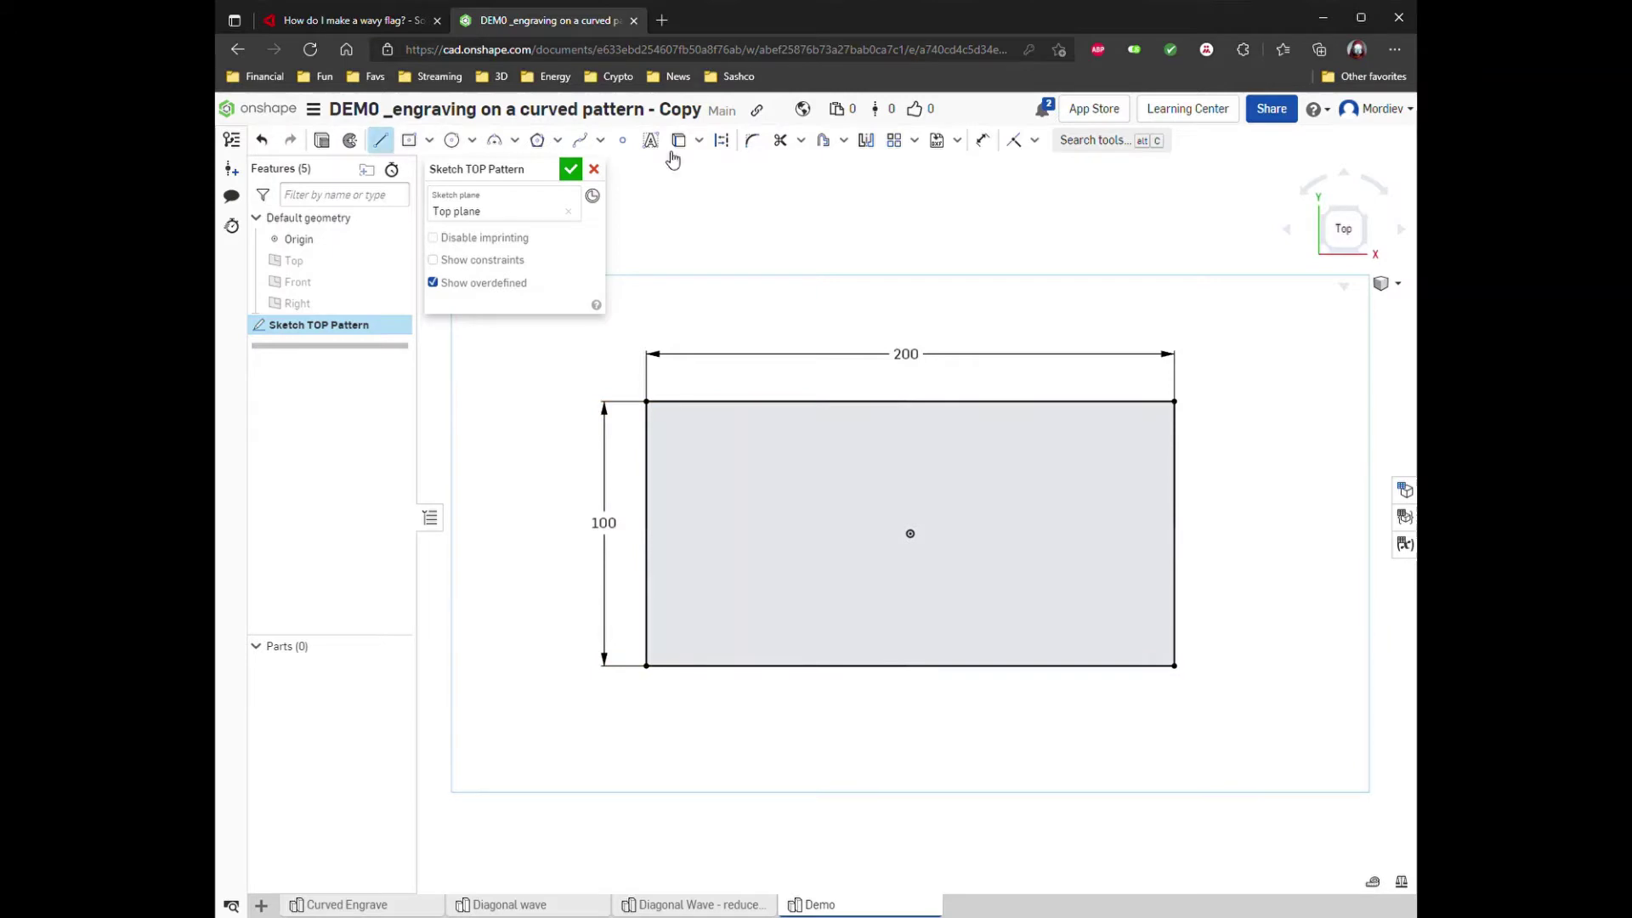
left_click(724, 142)
left_click(910, 534)
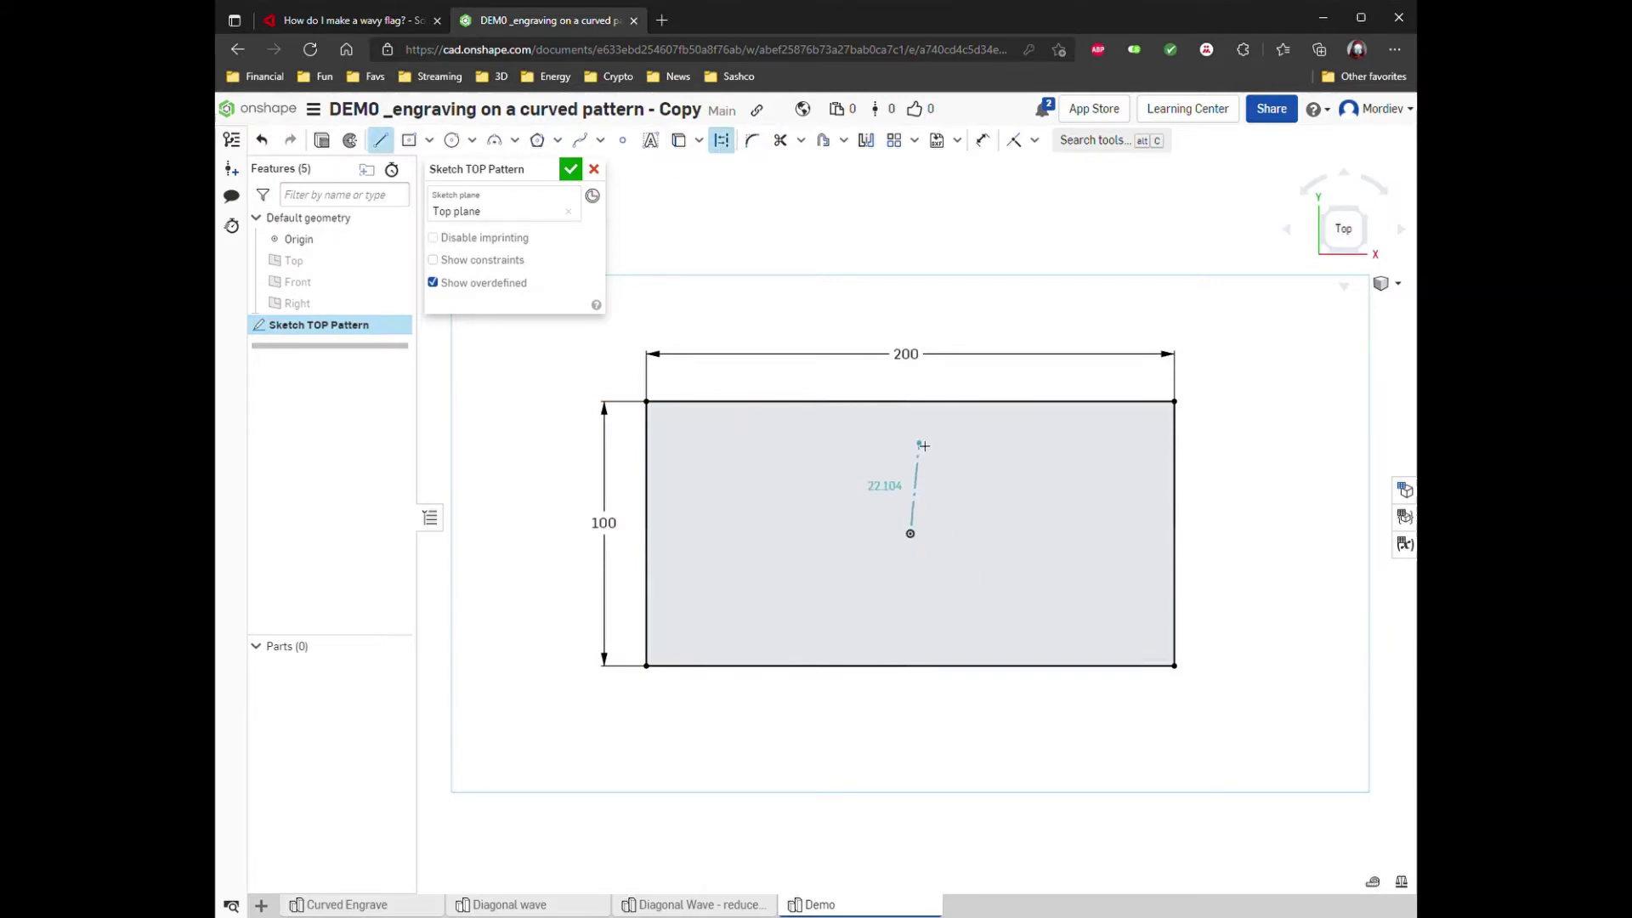
left_click(910, 401)
left_click(911, 535)
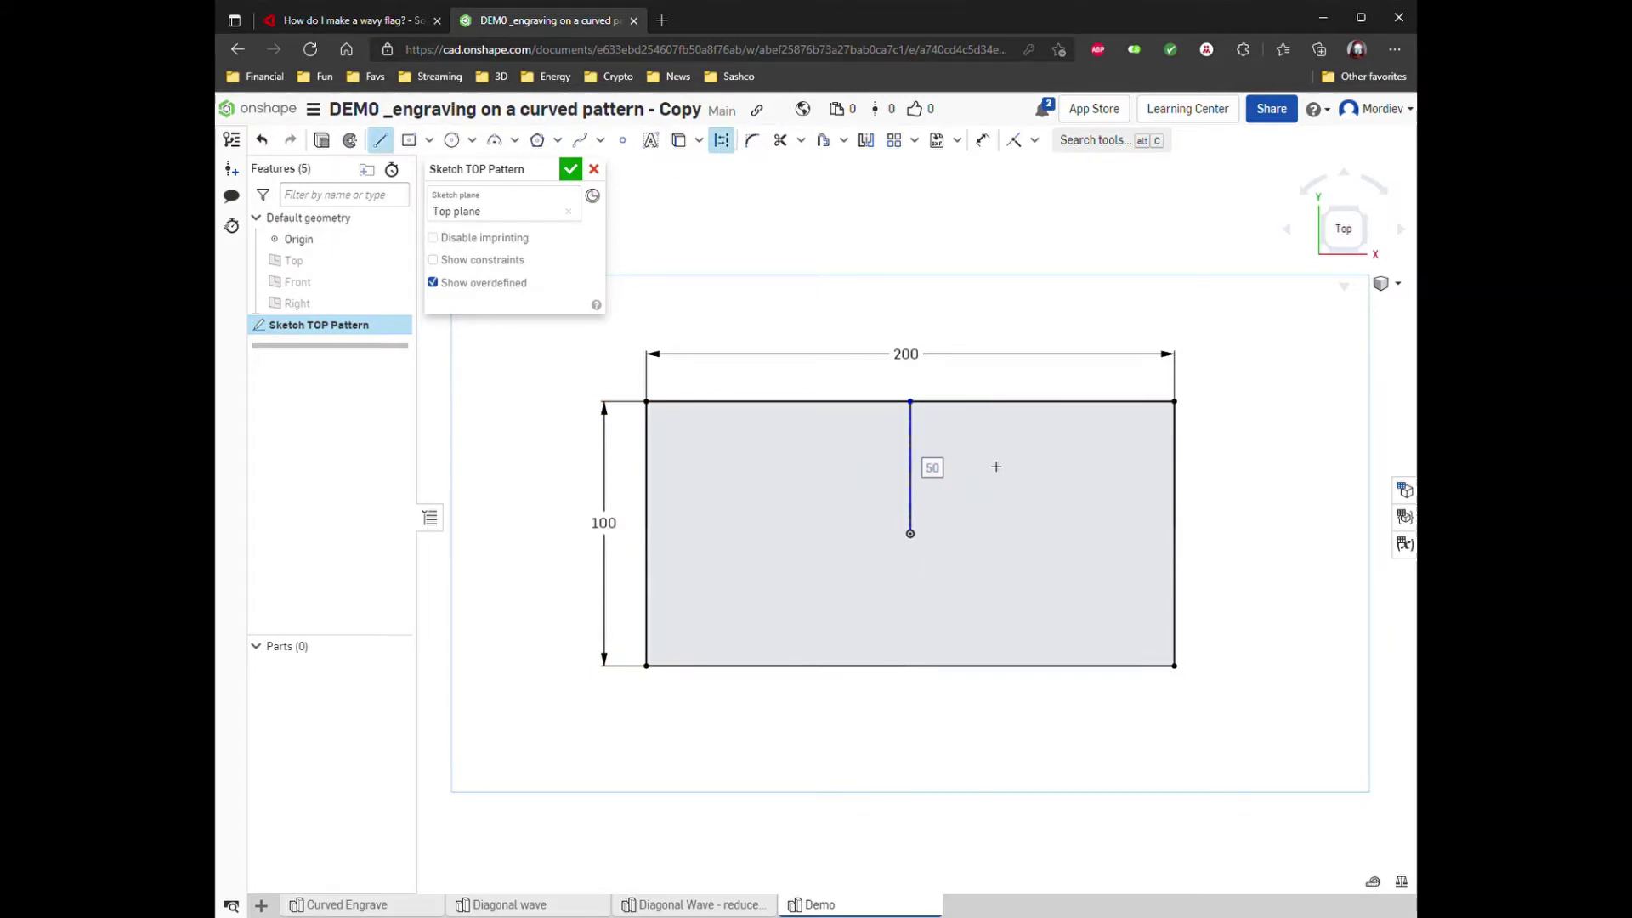
key("Escape")
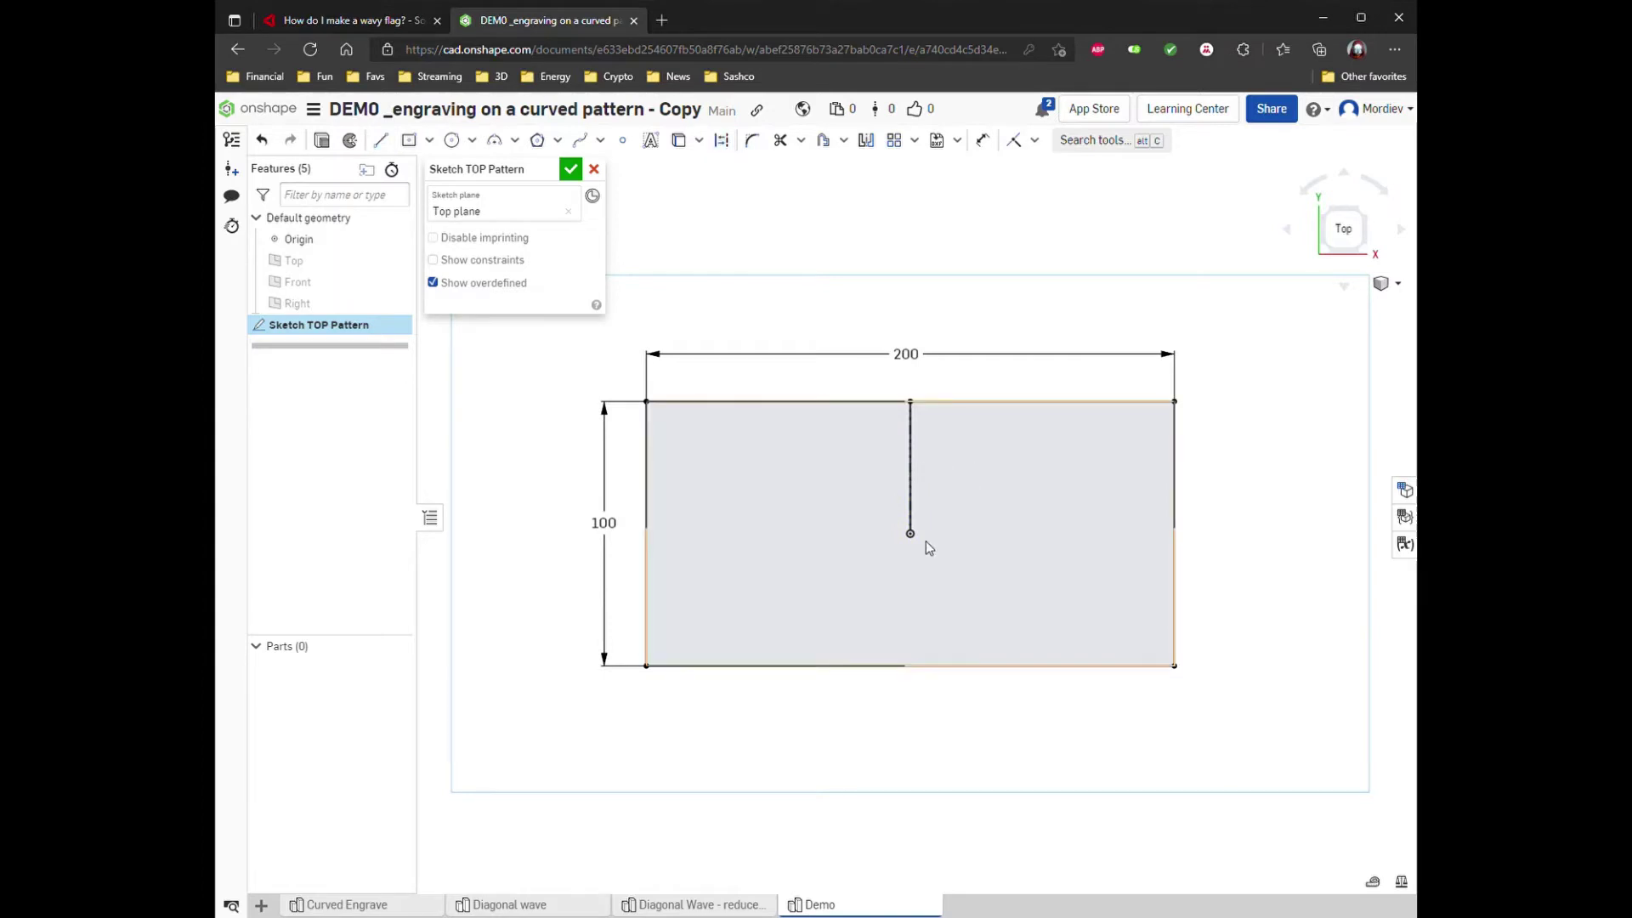
left_click(918, 534)
left_click(992, 378)
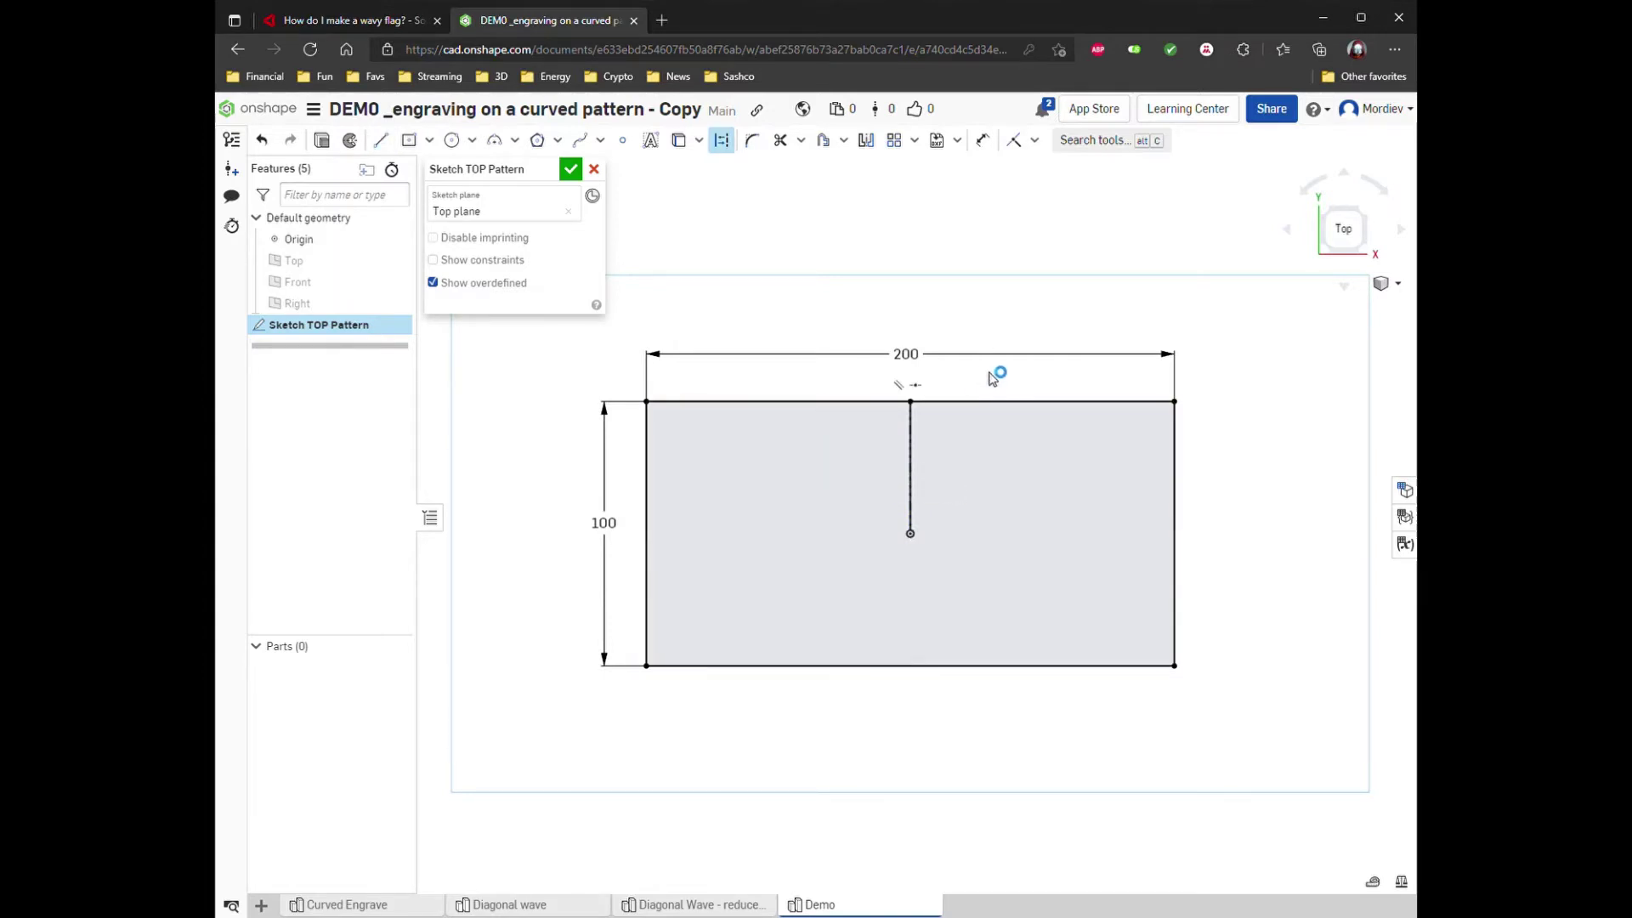
key("q")
Draw a diagonal line about 71 mm long from the origin to the rectangle's top edge, right of the vertical construction line.
key("l")
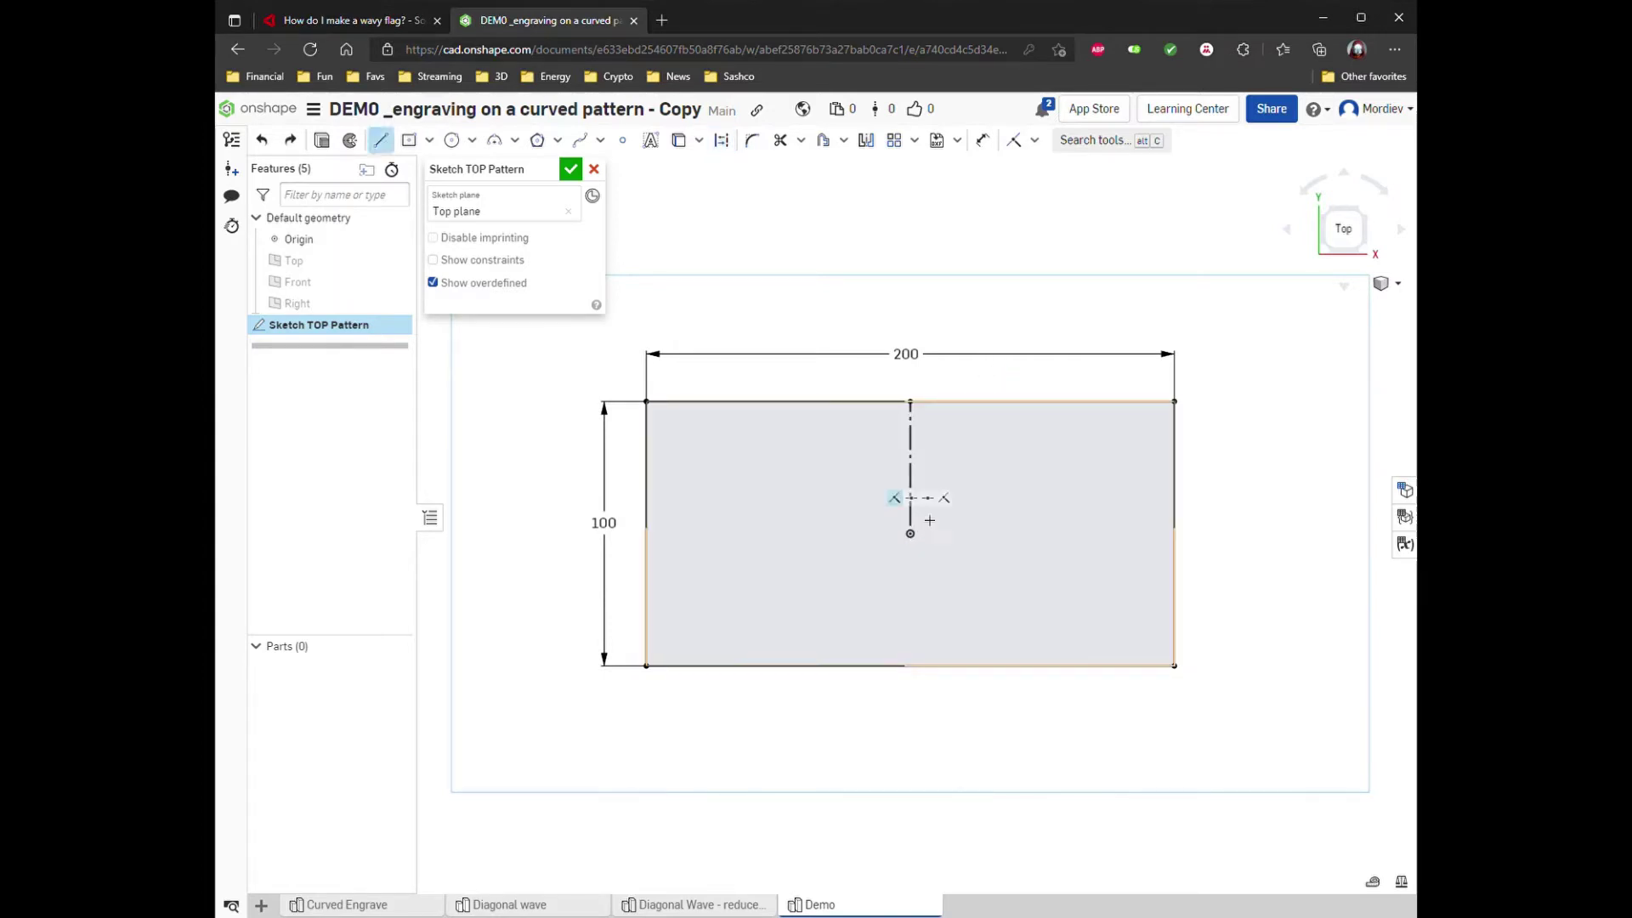
left_click(911, 535)
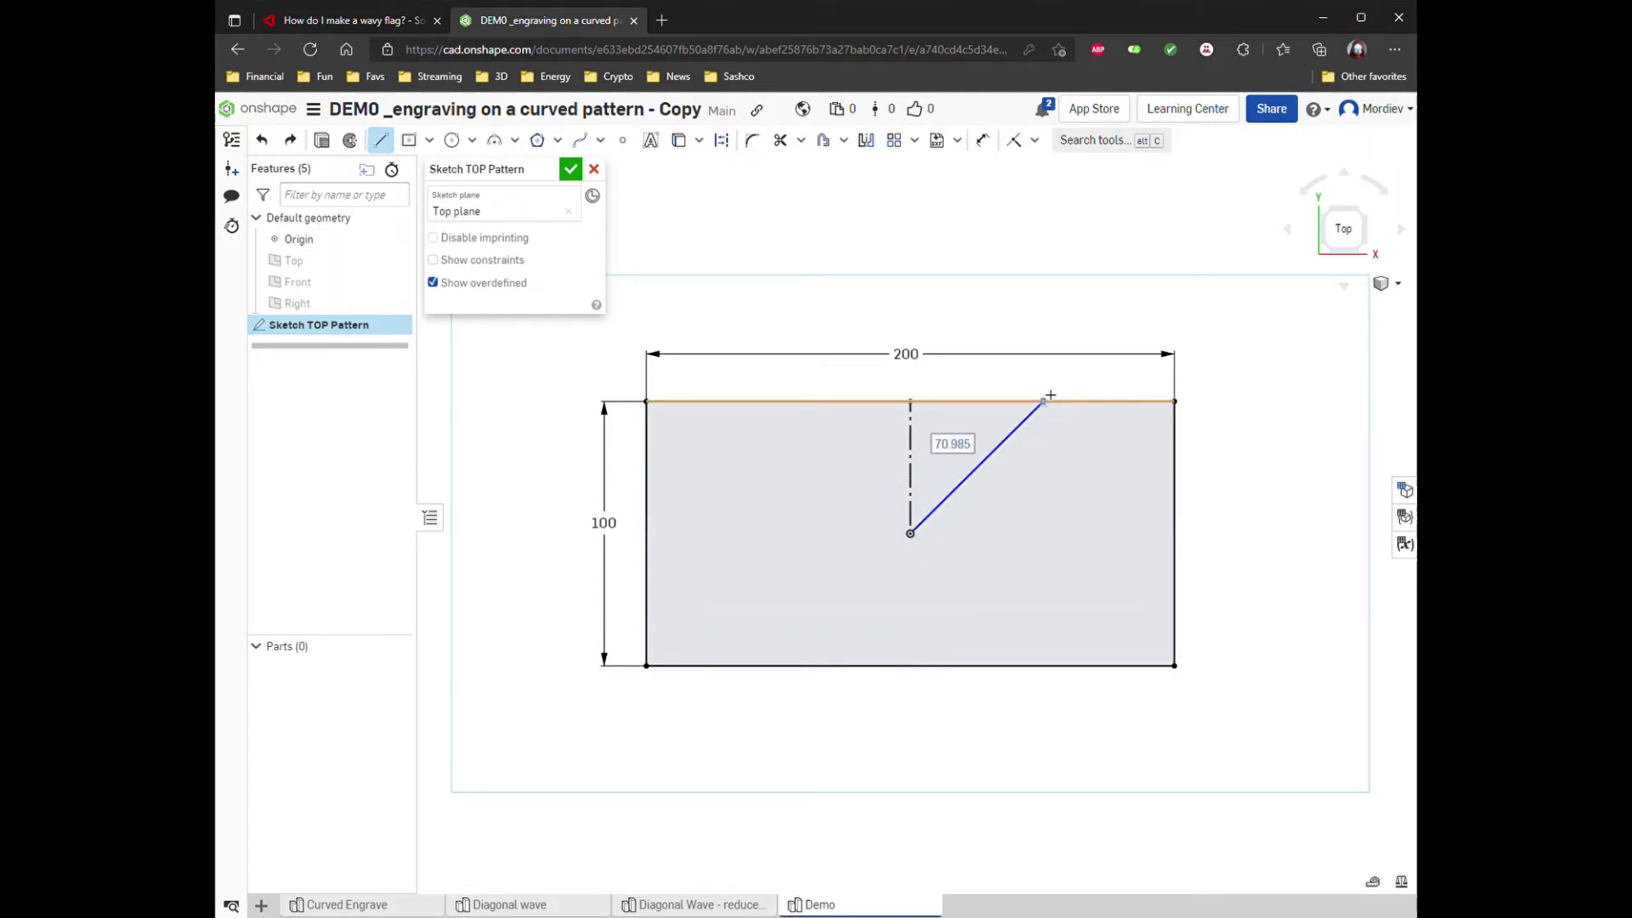
left_click(1044, 400)
key("Escape")
Dimension the angle between the diagonal line and the vertical construction line as 50 degrees.
key("d")
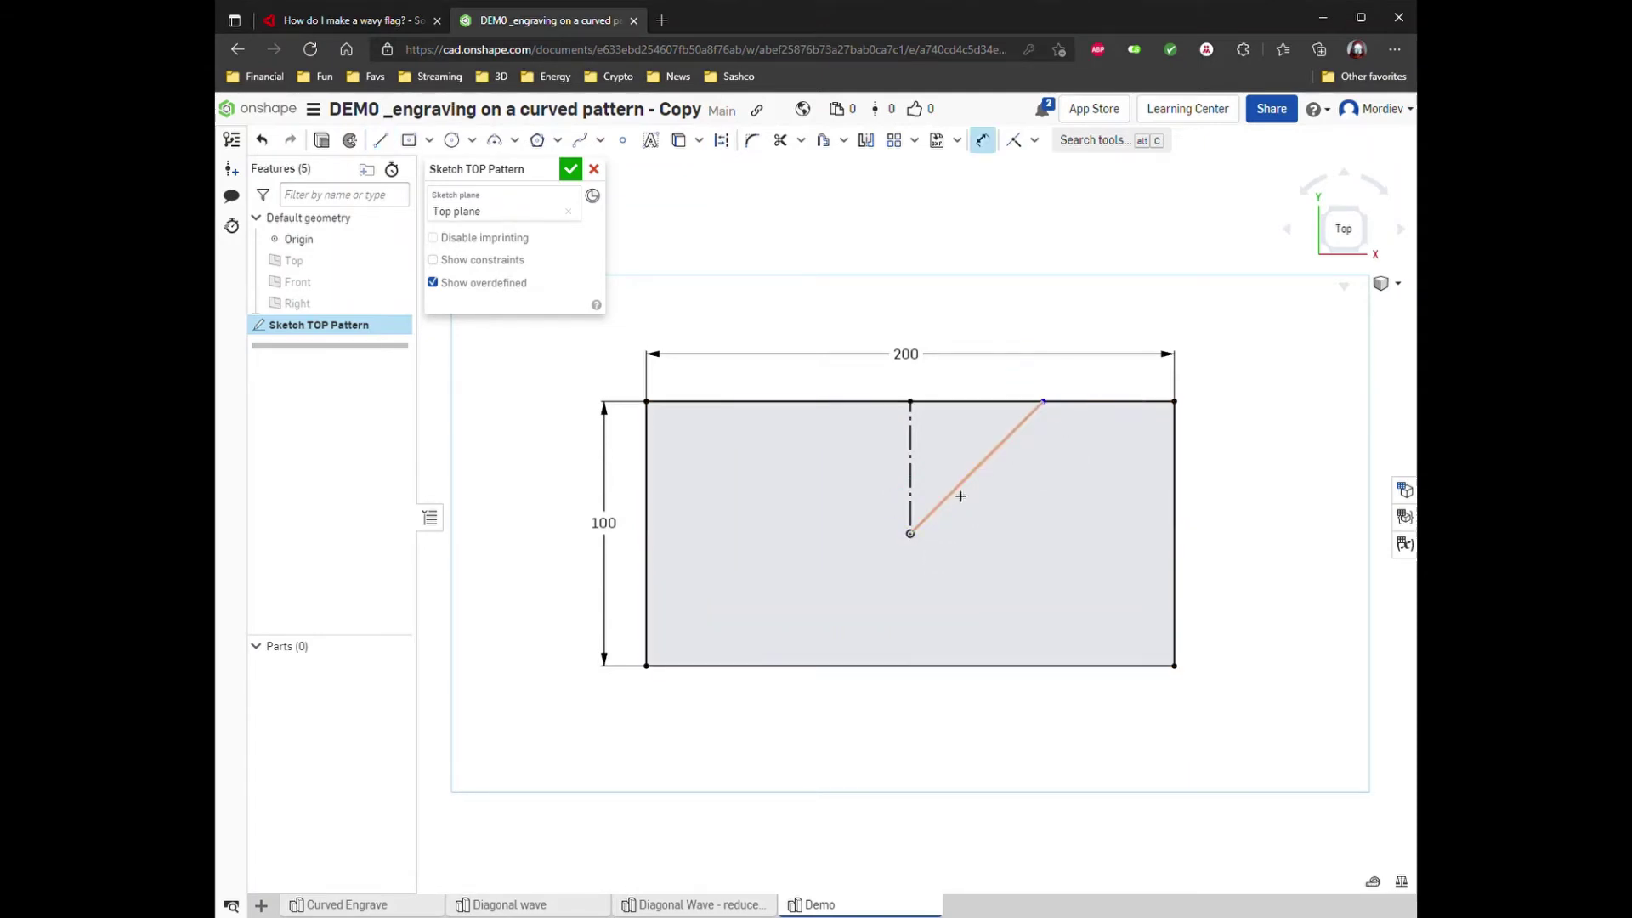
left_click(956, 497)
left_click(911, 482)
left_click(941, 459)
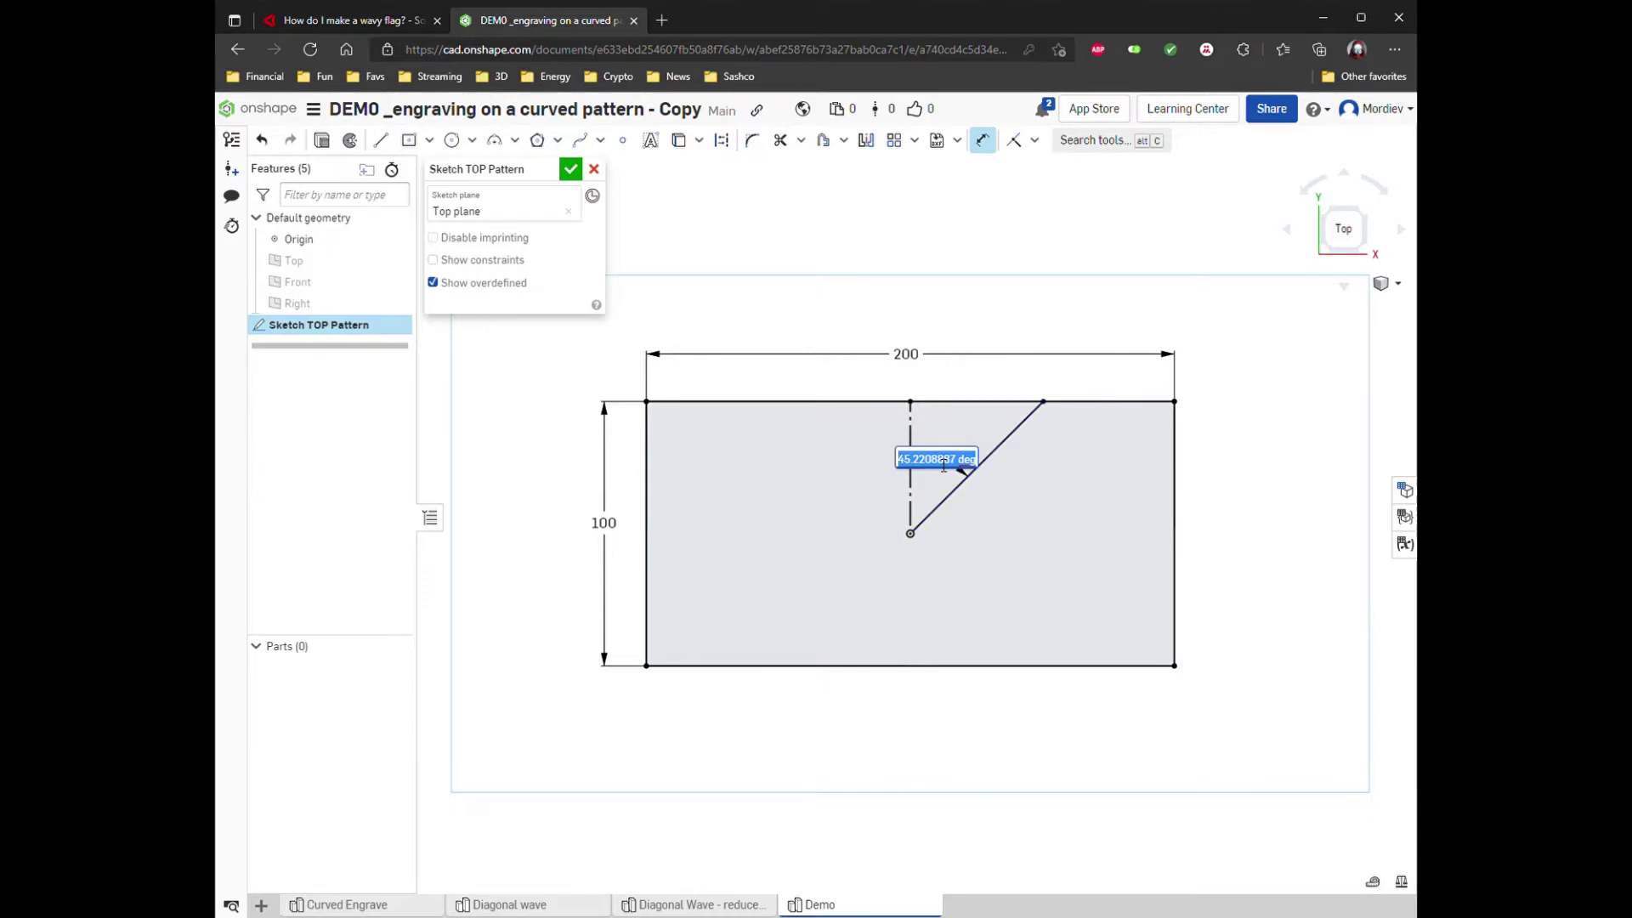
type("50")
key("Return")
key("Escape")
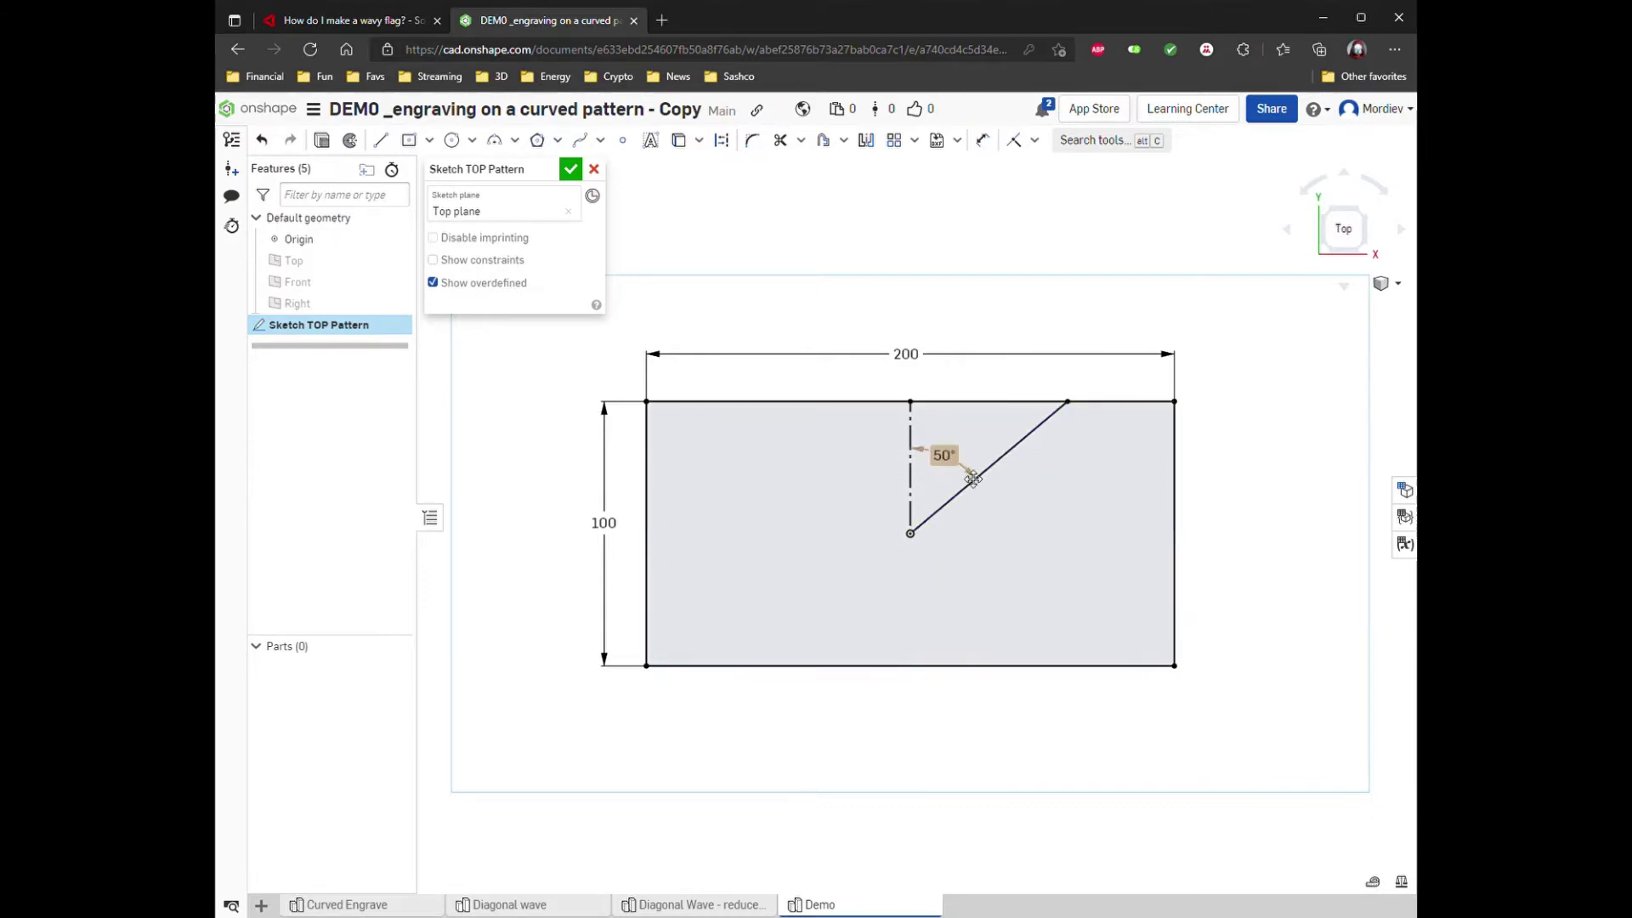
Convert the diagonal line into construction geometry.
left_click(986, 469)
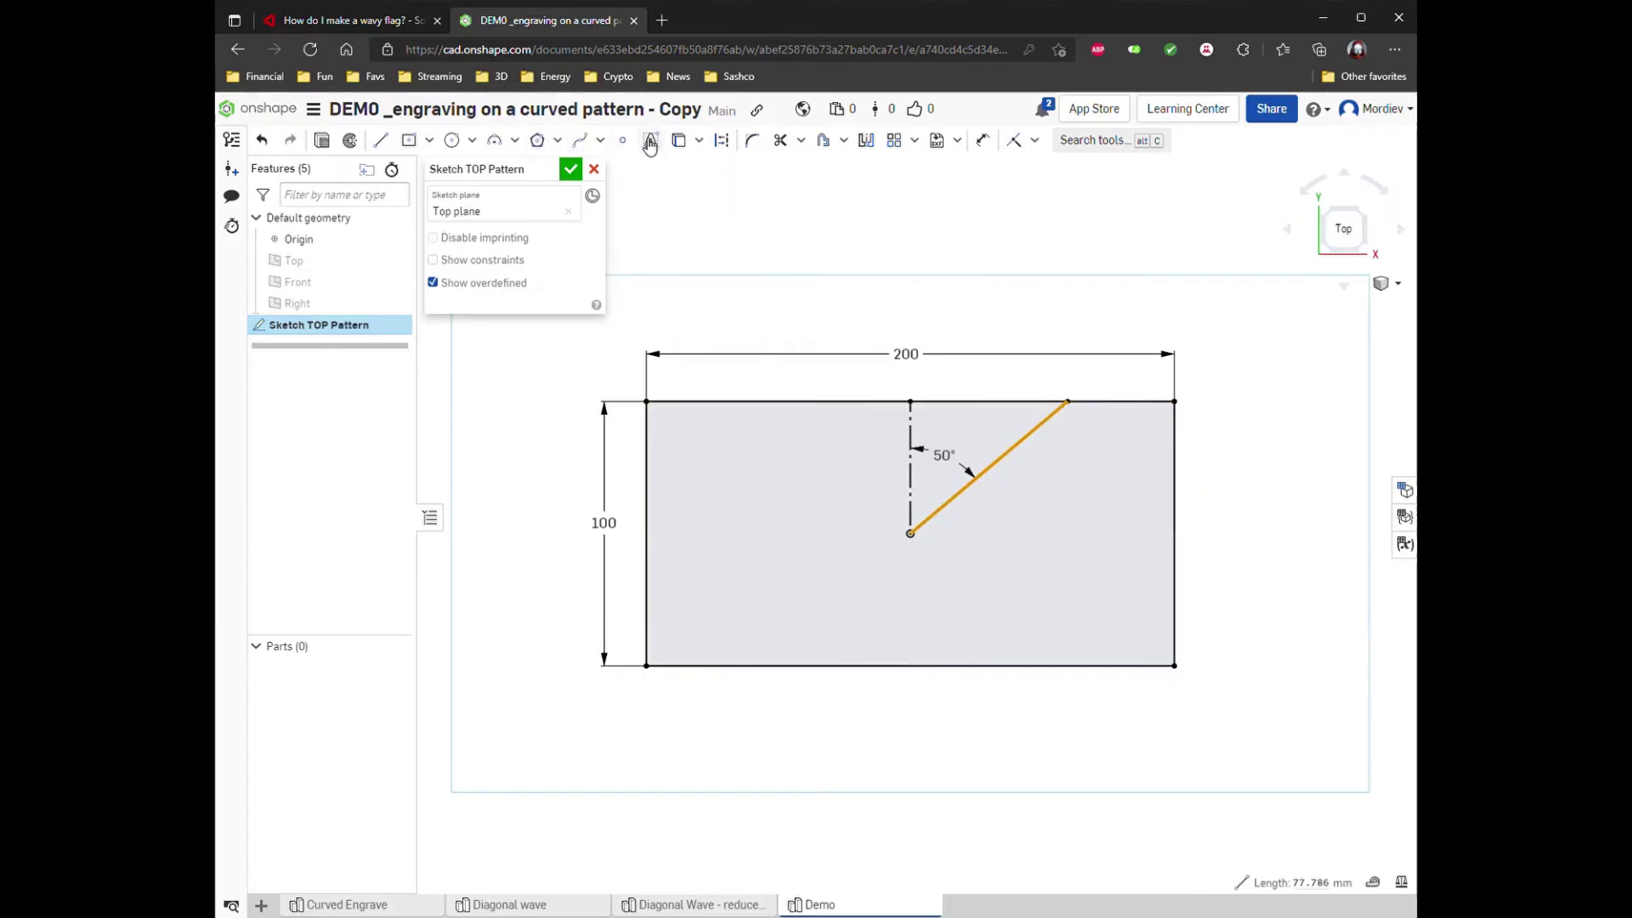
left_click(722, 140)
key("Escape")
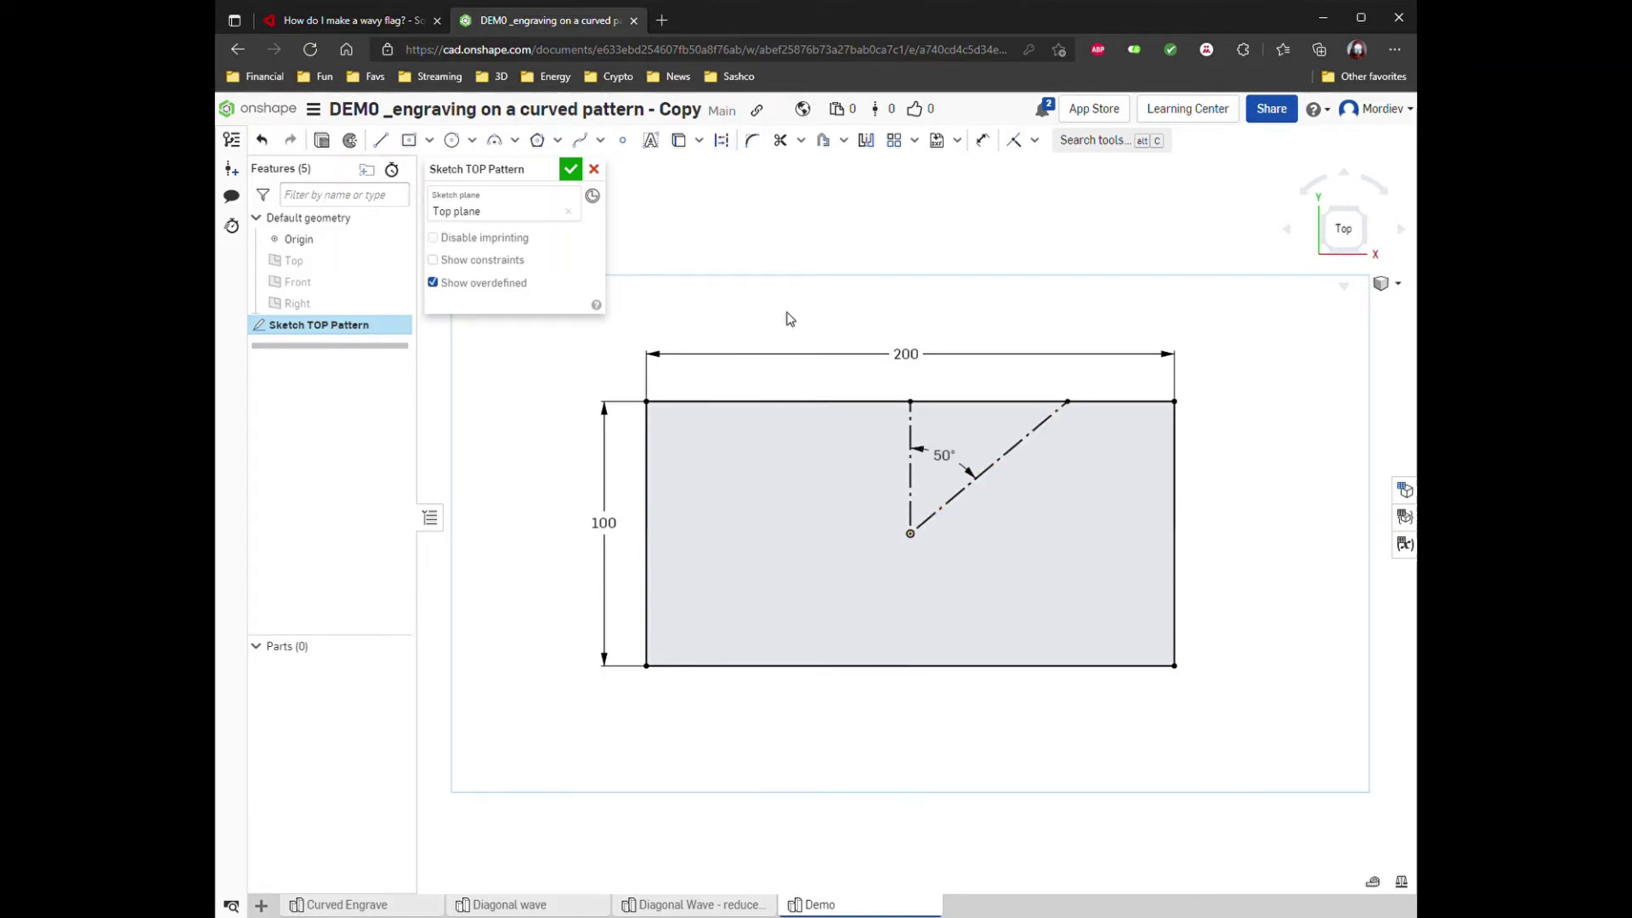
Draw a circle centred on the origin, about 2054 mm in diameter, enclosing the whole rectangle.
left_click(452, 141)
left_click(916, 541)
scroll(1037, 718, "down", 10)
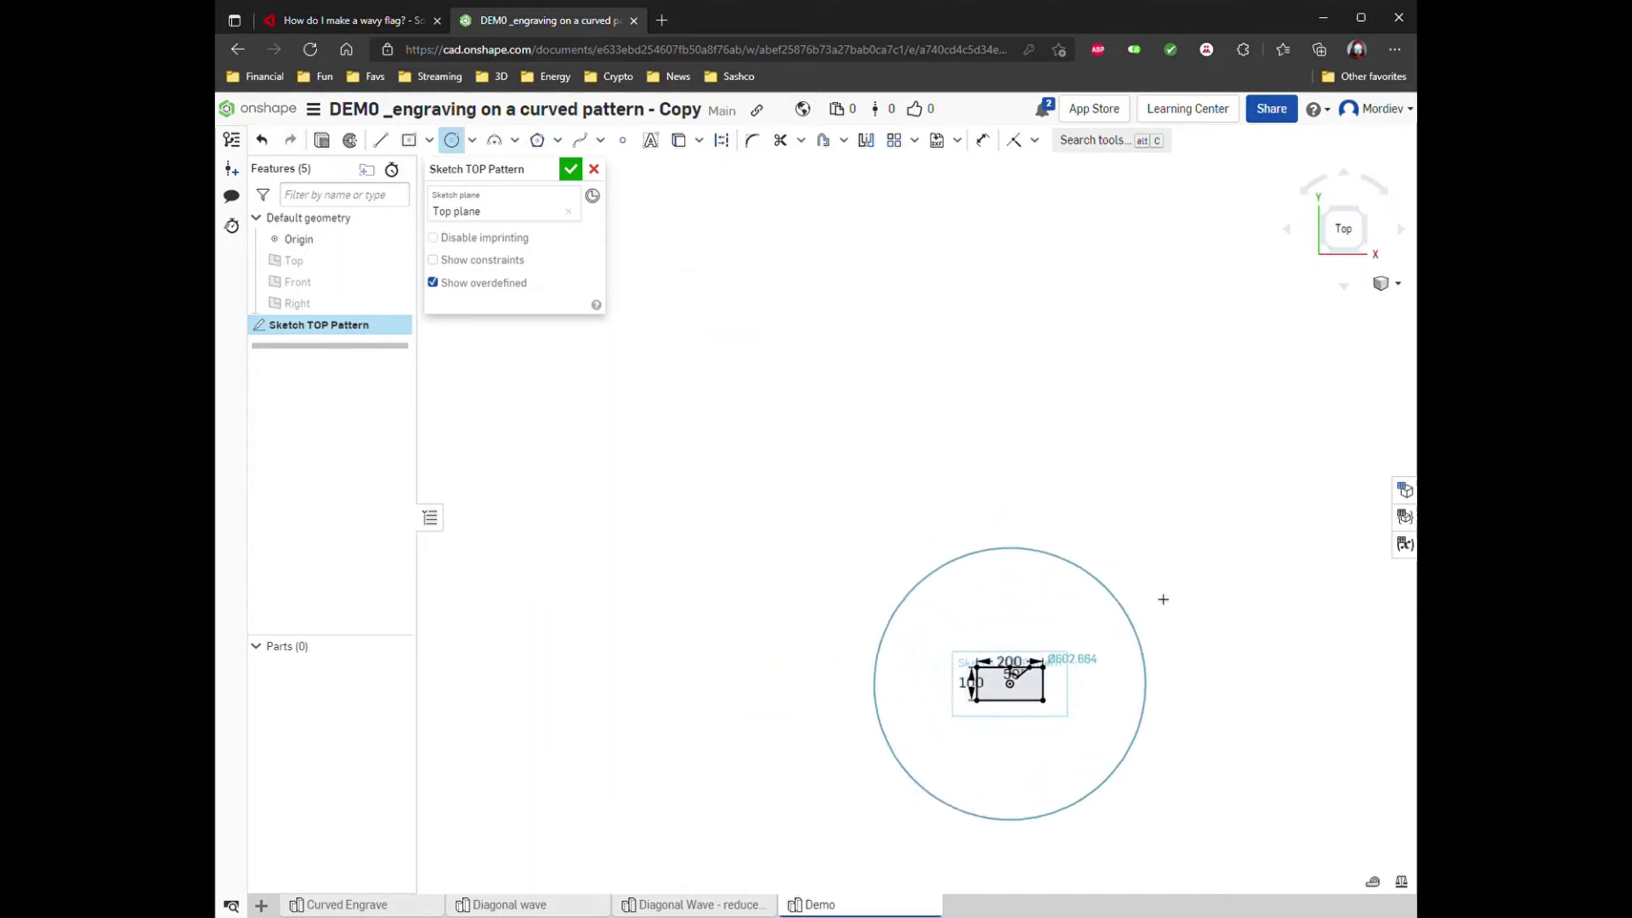
left_click(1194, 396)
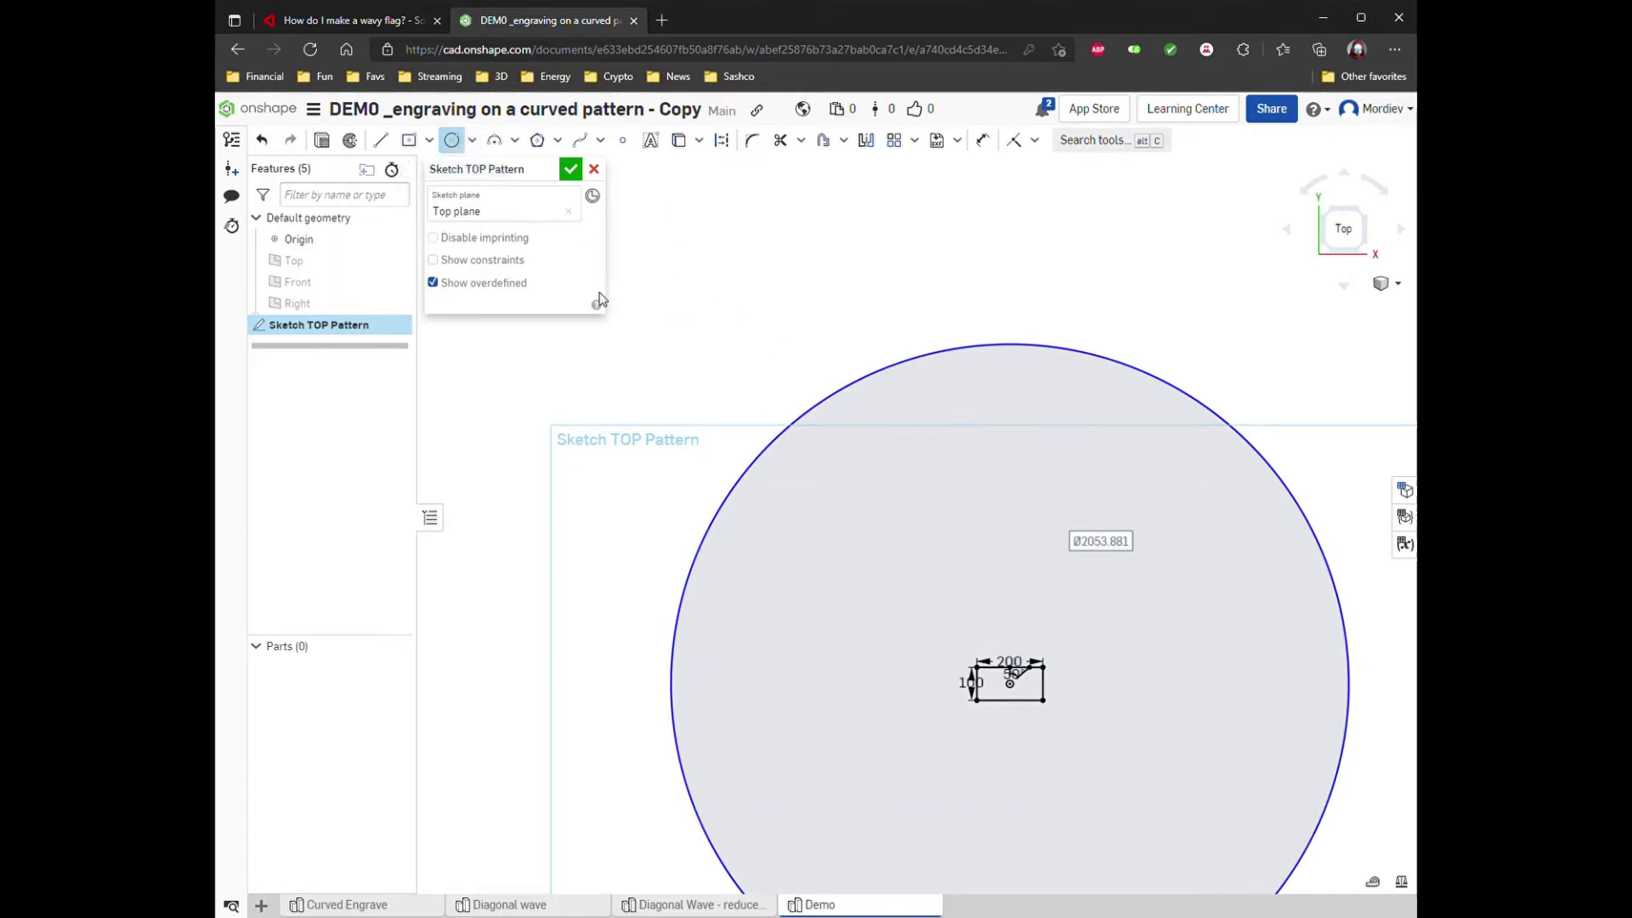
left_click(451, 139)
scroll(1025, 706, "up", 5)
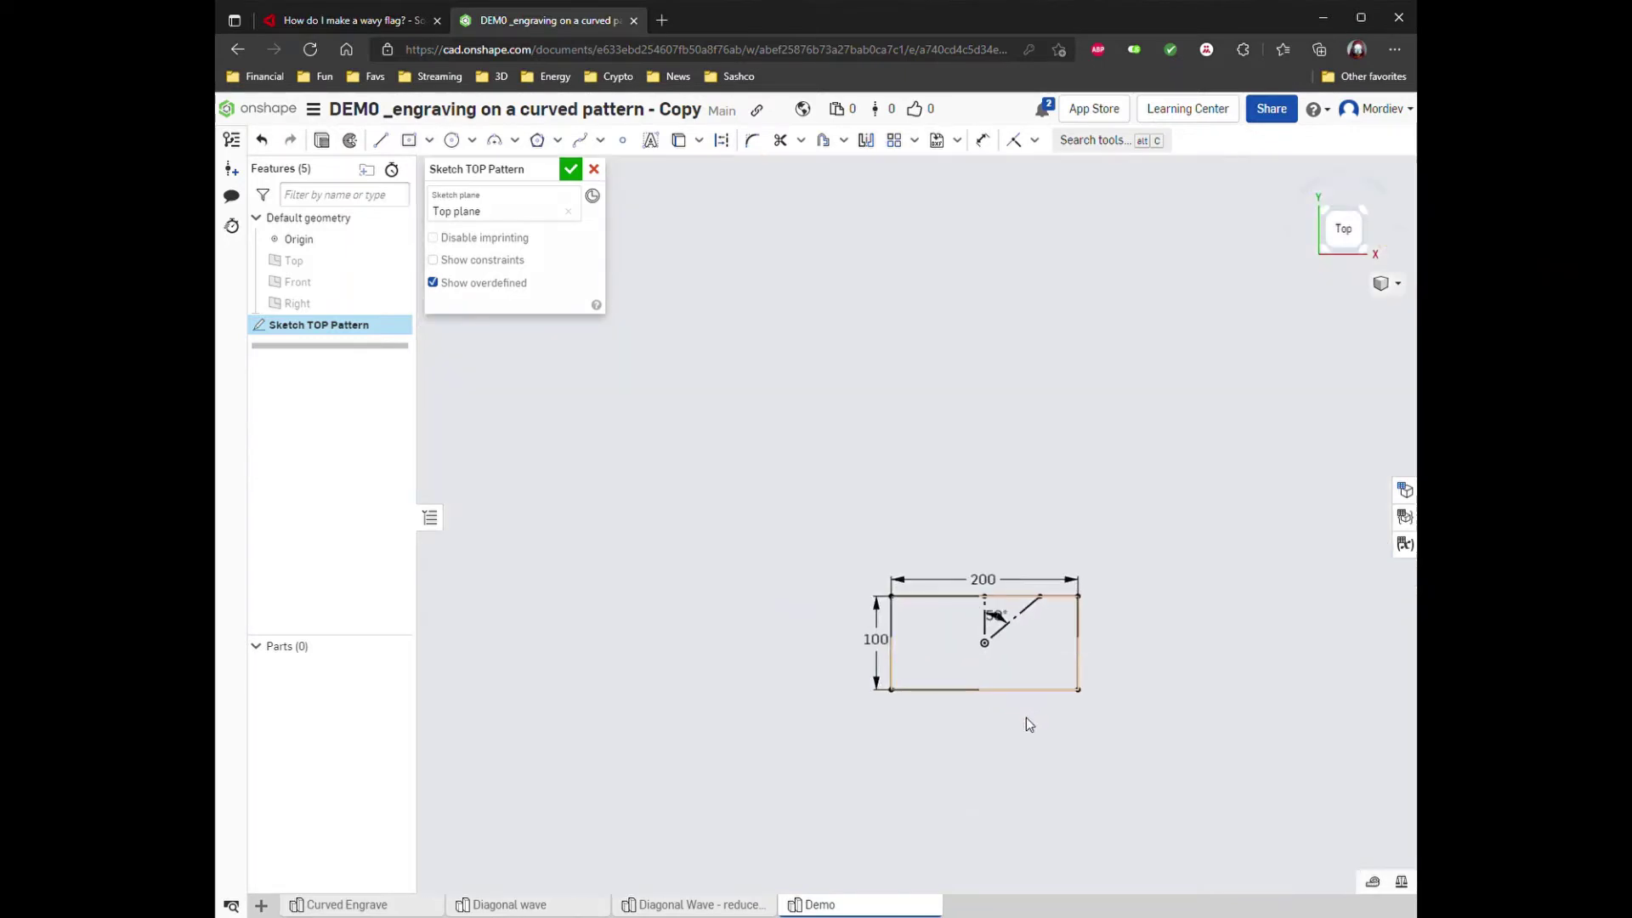
left_click(921, 627)
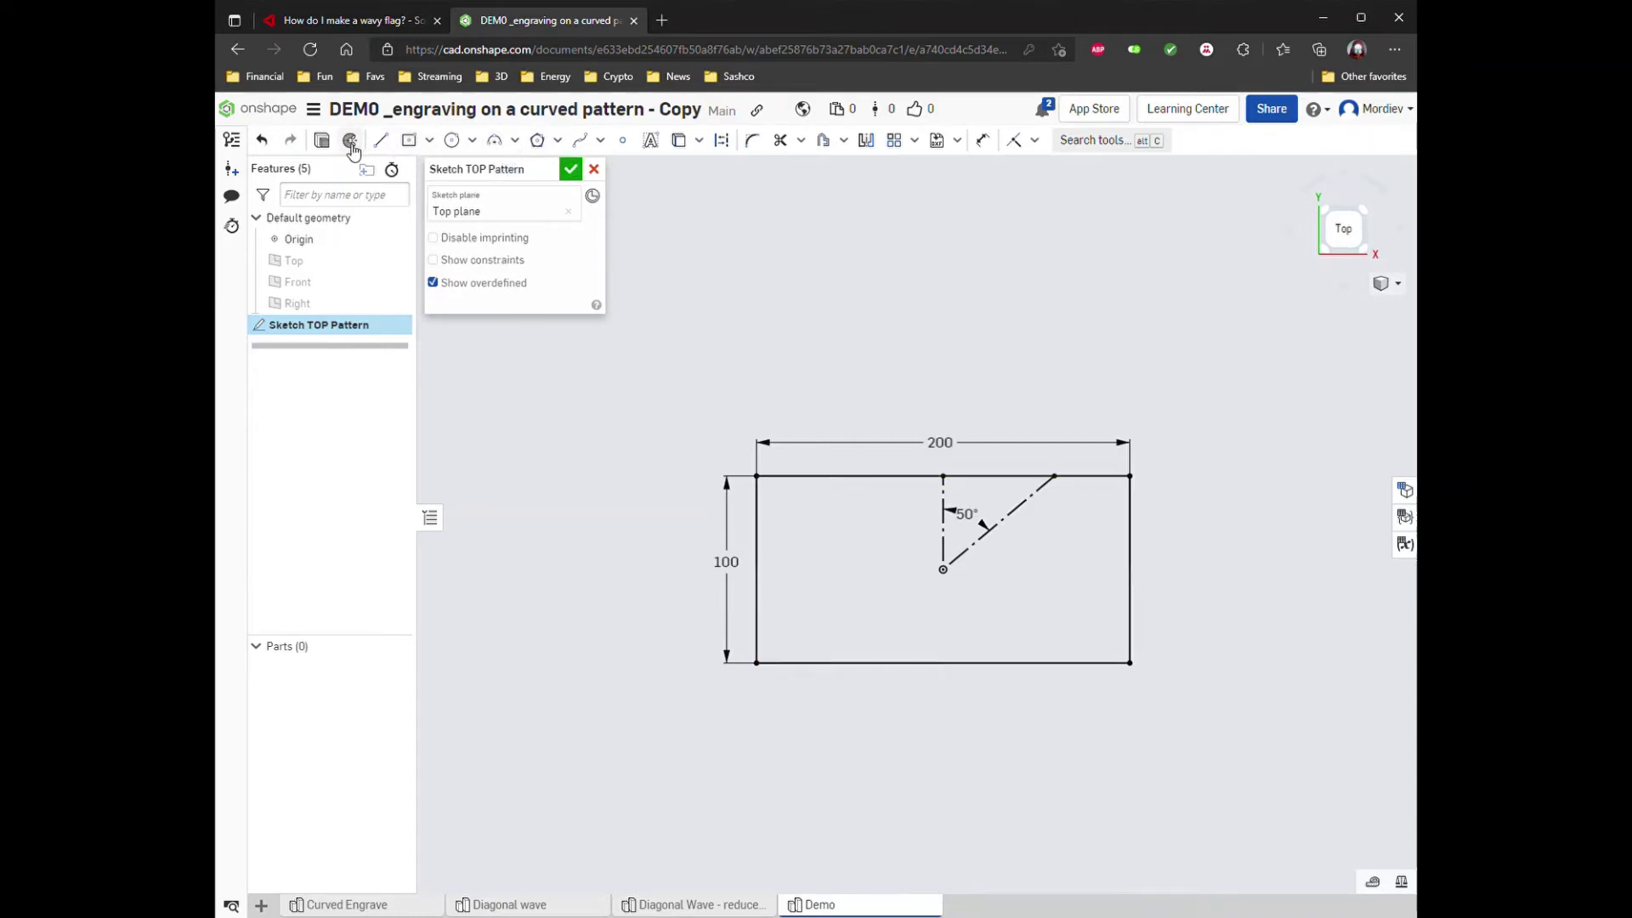
Draw an L-shaped pair of lines enclosing the flag's upper-left canton, about 57 mm wide, down to the rectangle's mid-height.
left_click(380, 140)
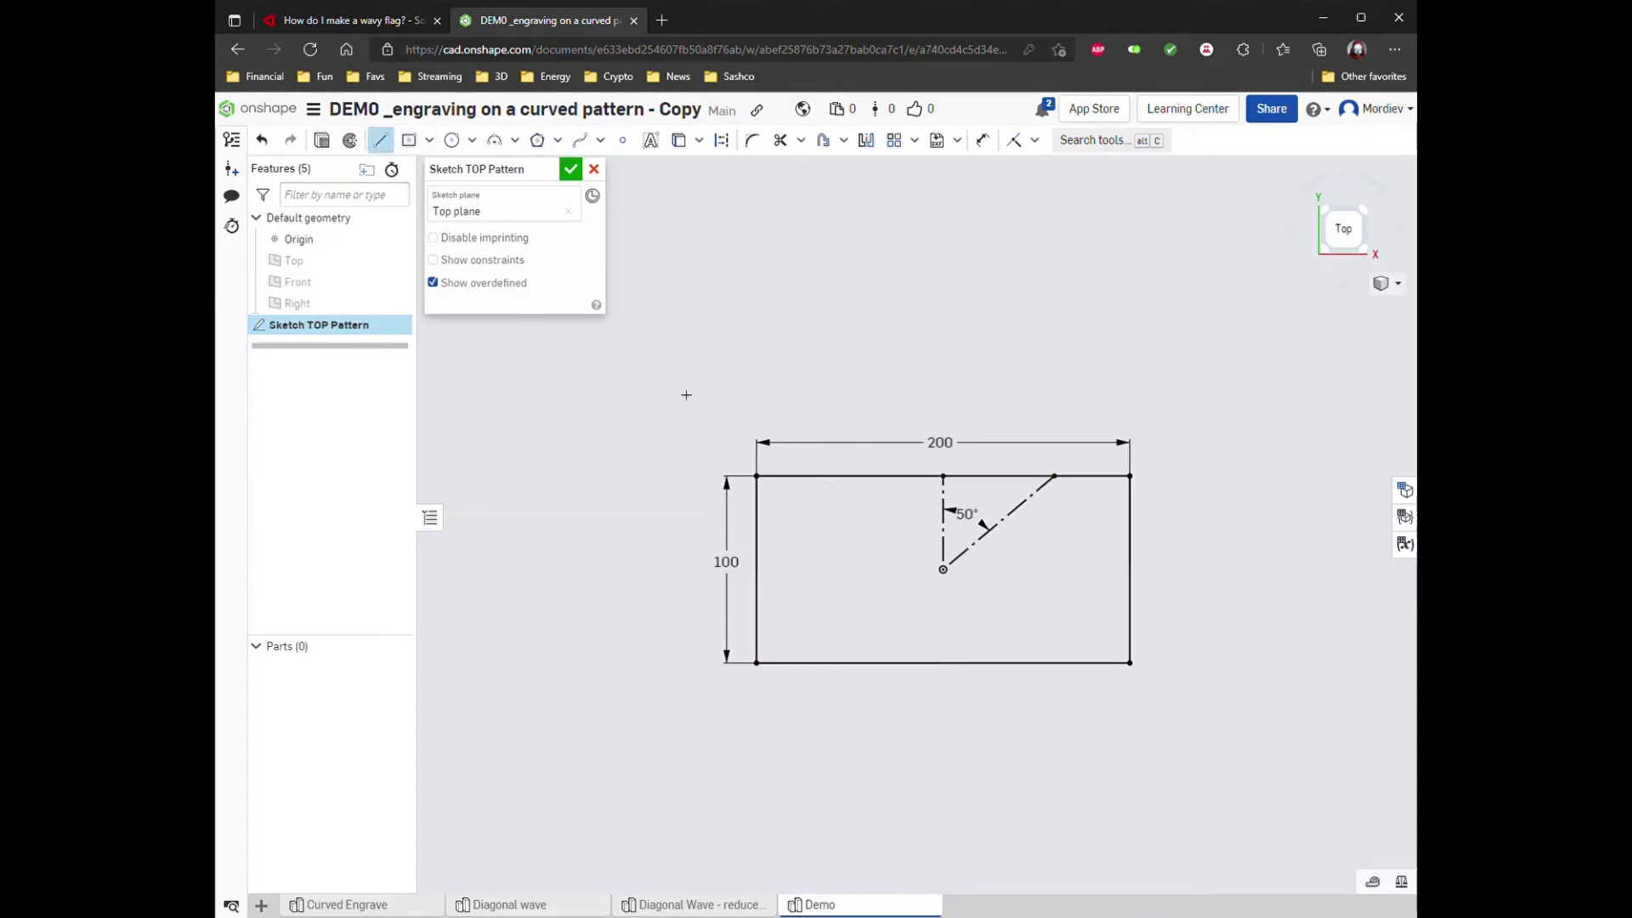
left_click(864, 477)
left_click(863, 569)
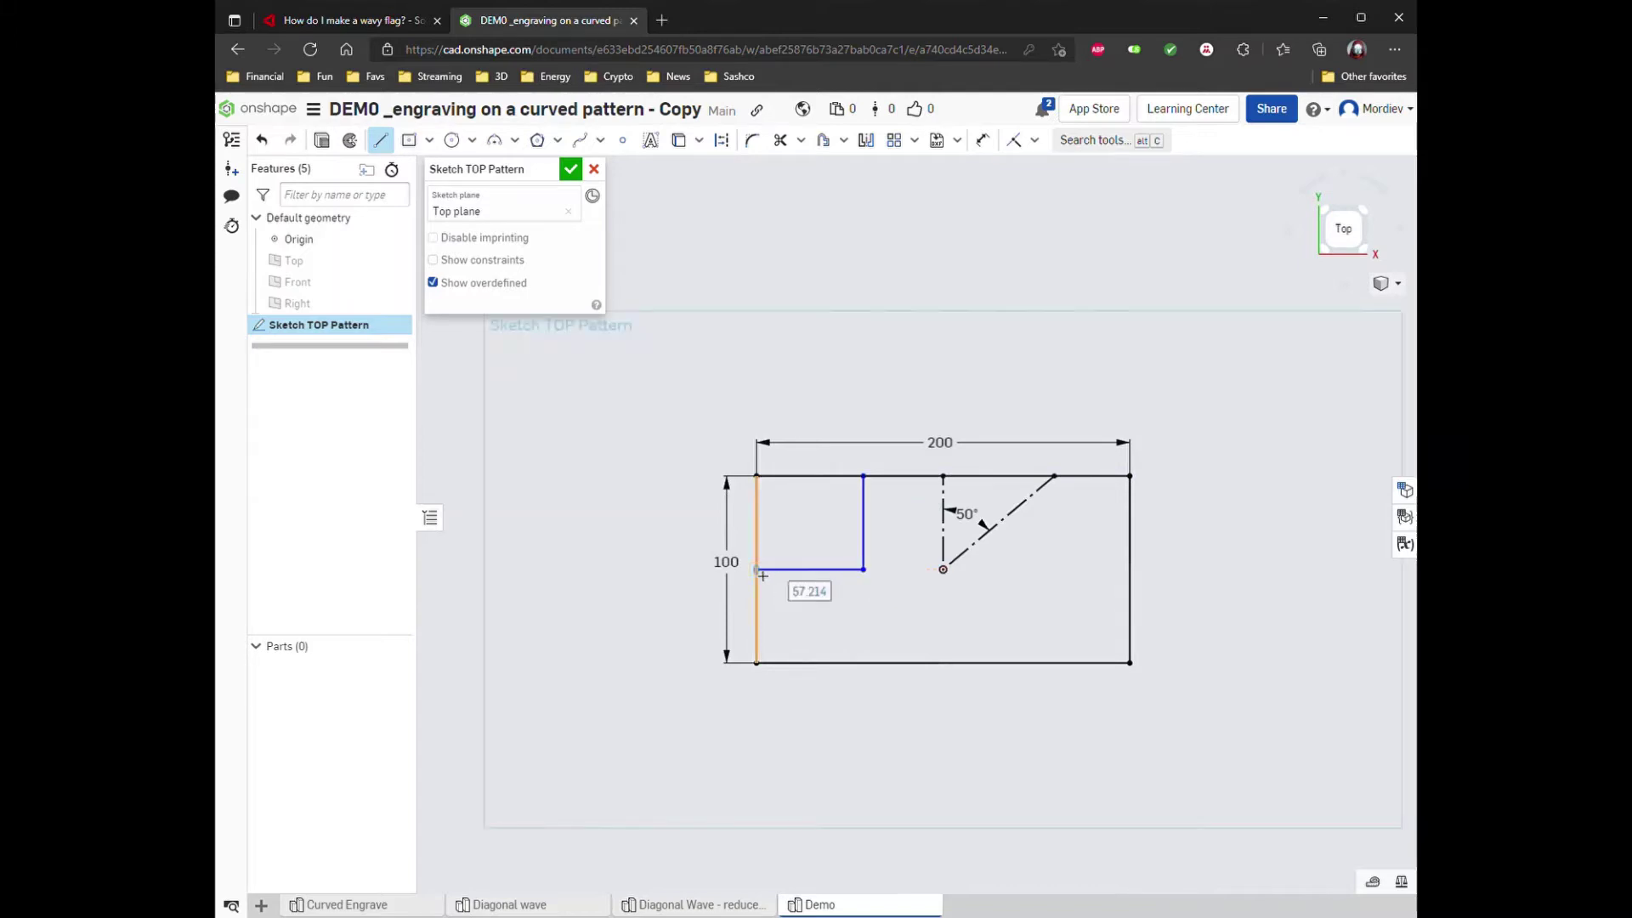
left_click(757, 569)
key("Escape")
Draw a horizontal line across the full width of the rectangle, just above its bottom edge.
key("l")
left_click(764, 651)
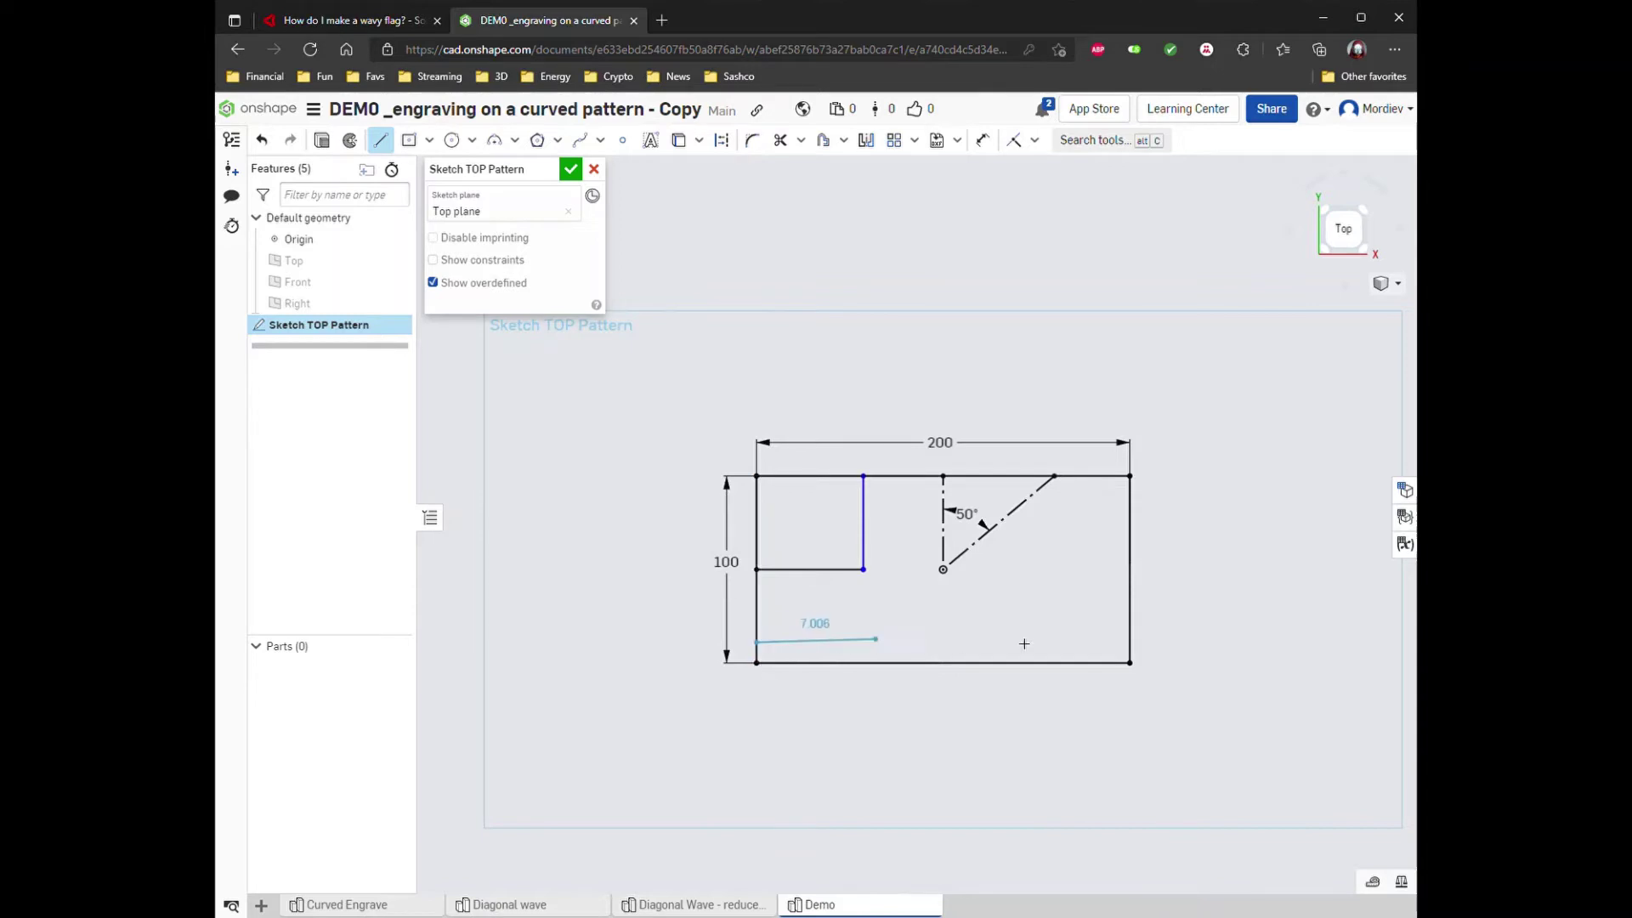
left_click(1130, 643)
key("Escape")
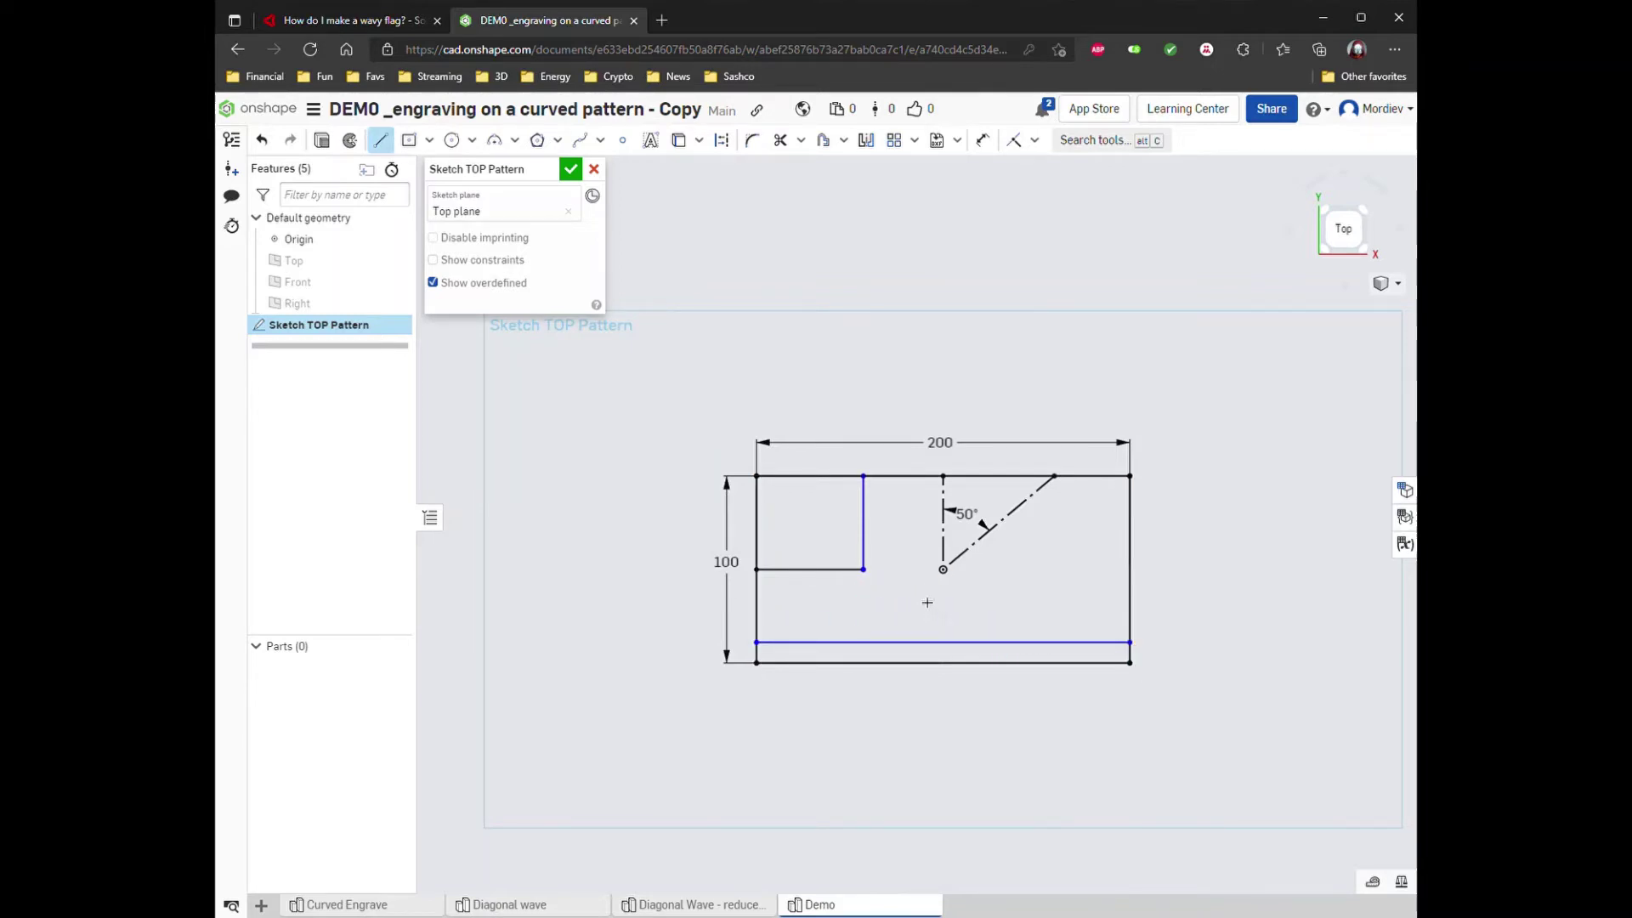
Draw a horizontal line about 143 mm long from the canton's lower-right corner to the rectangle's right edge.
left_click(862, 569)
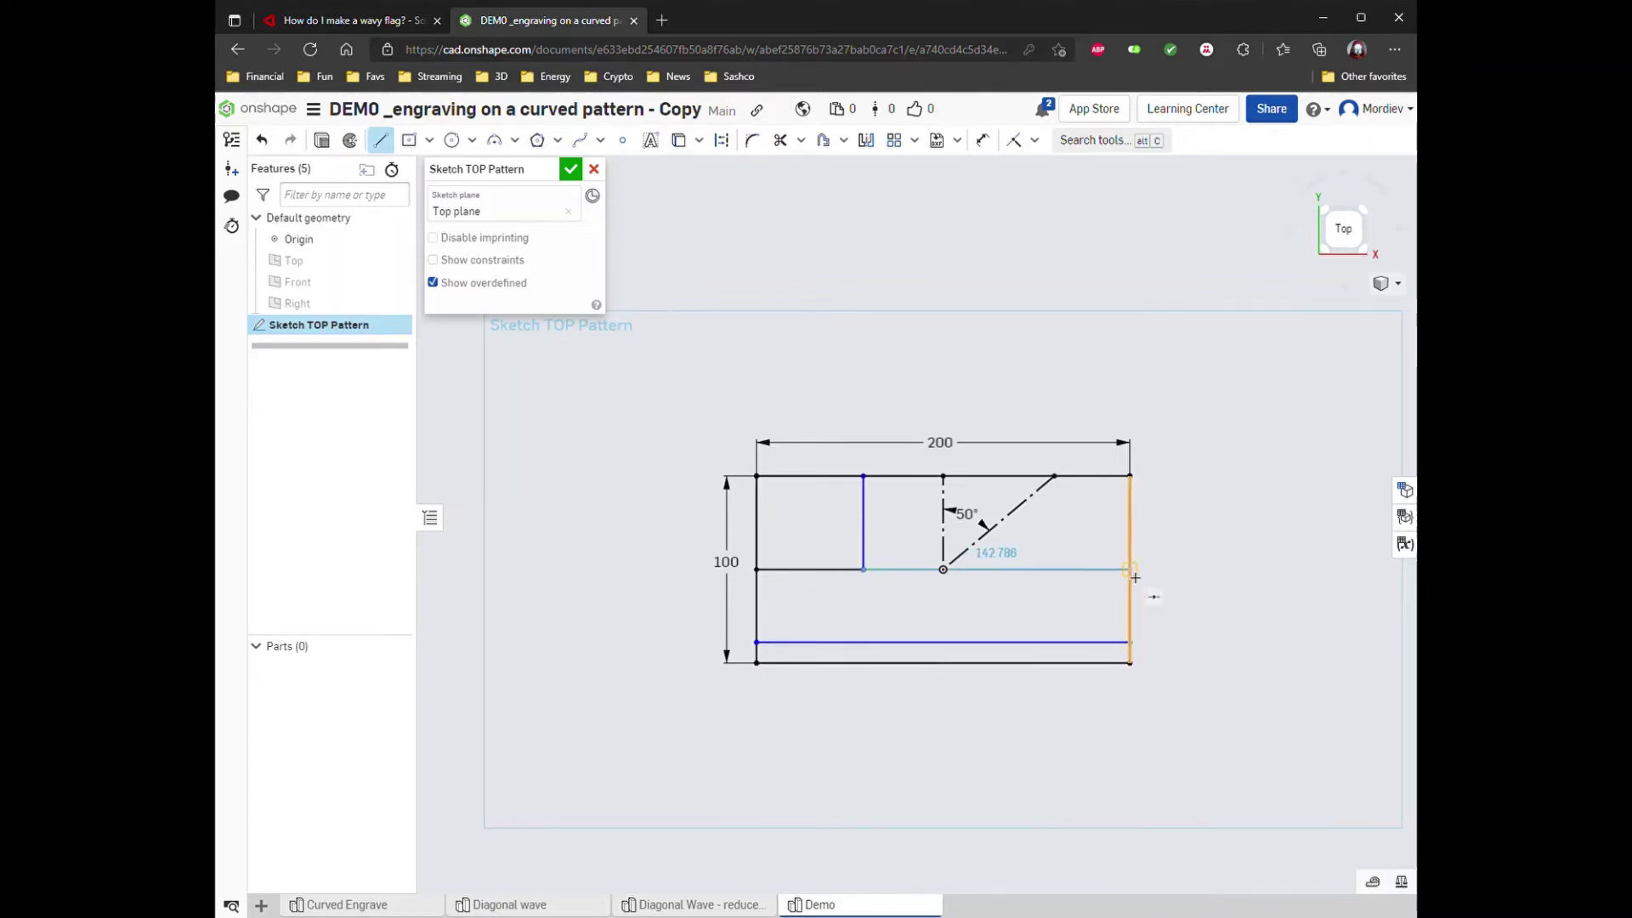
left_click(1131, 568)
key("Escape")
key("Escape")
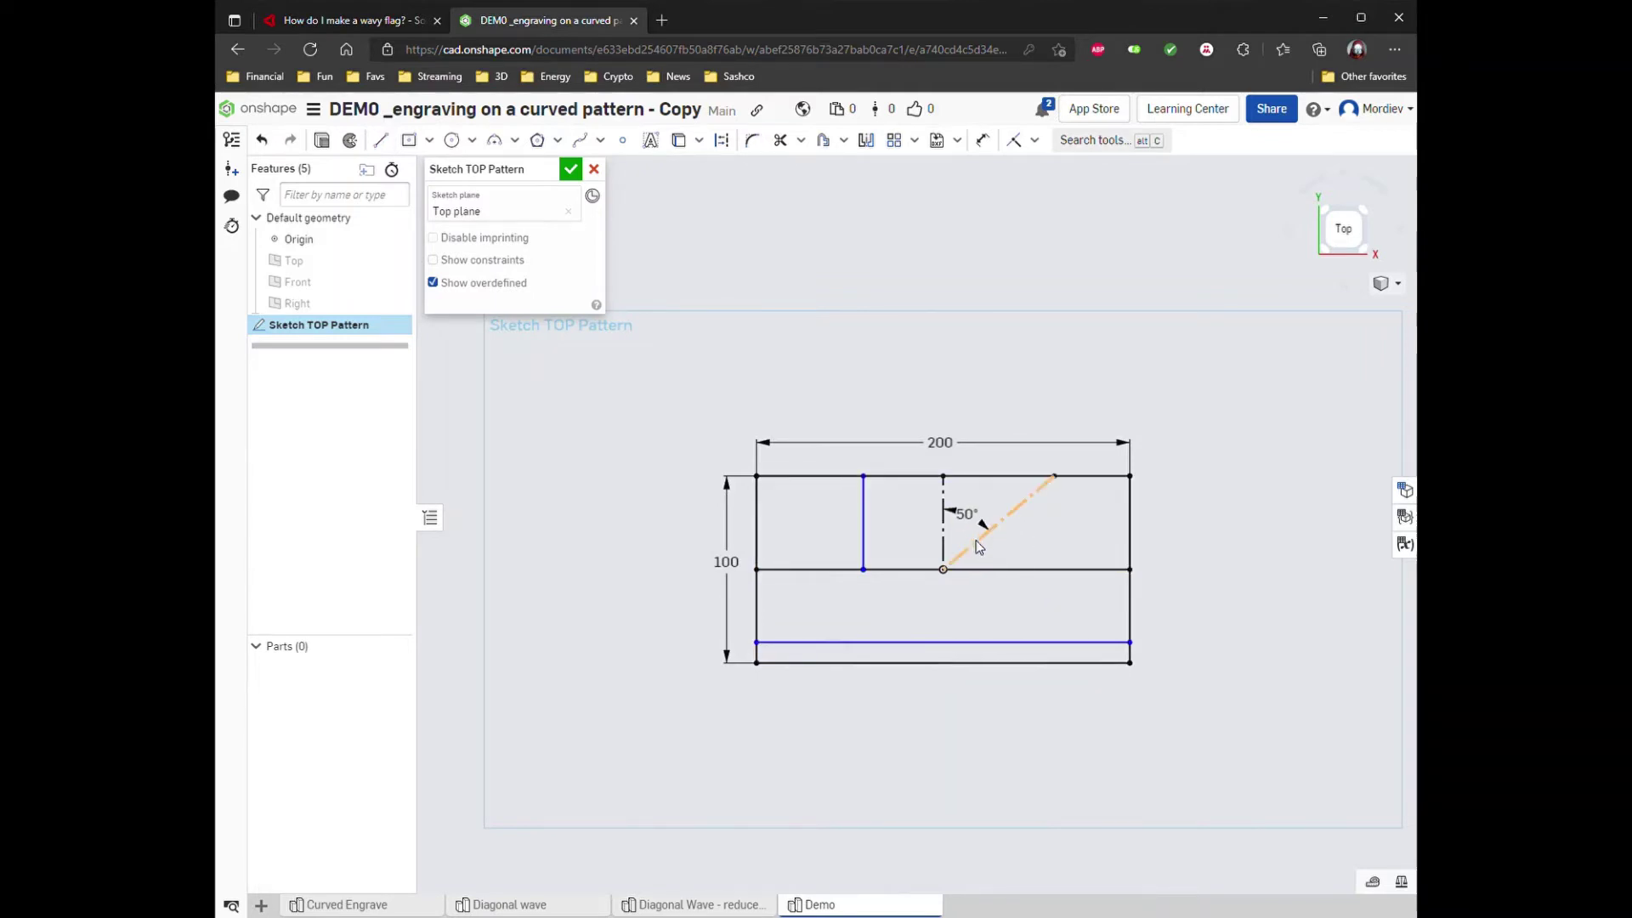
left_click(949, 620)
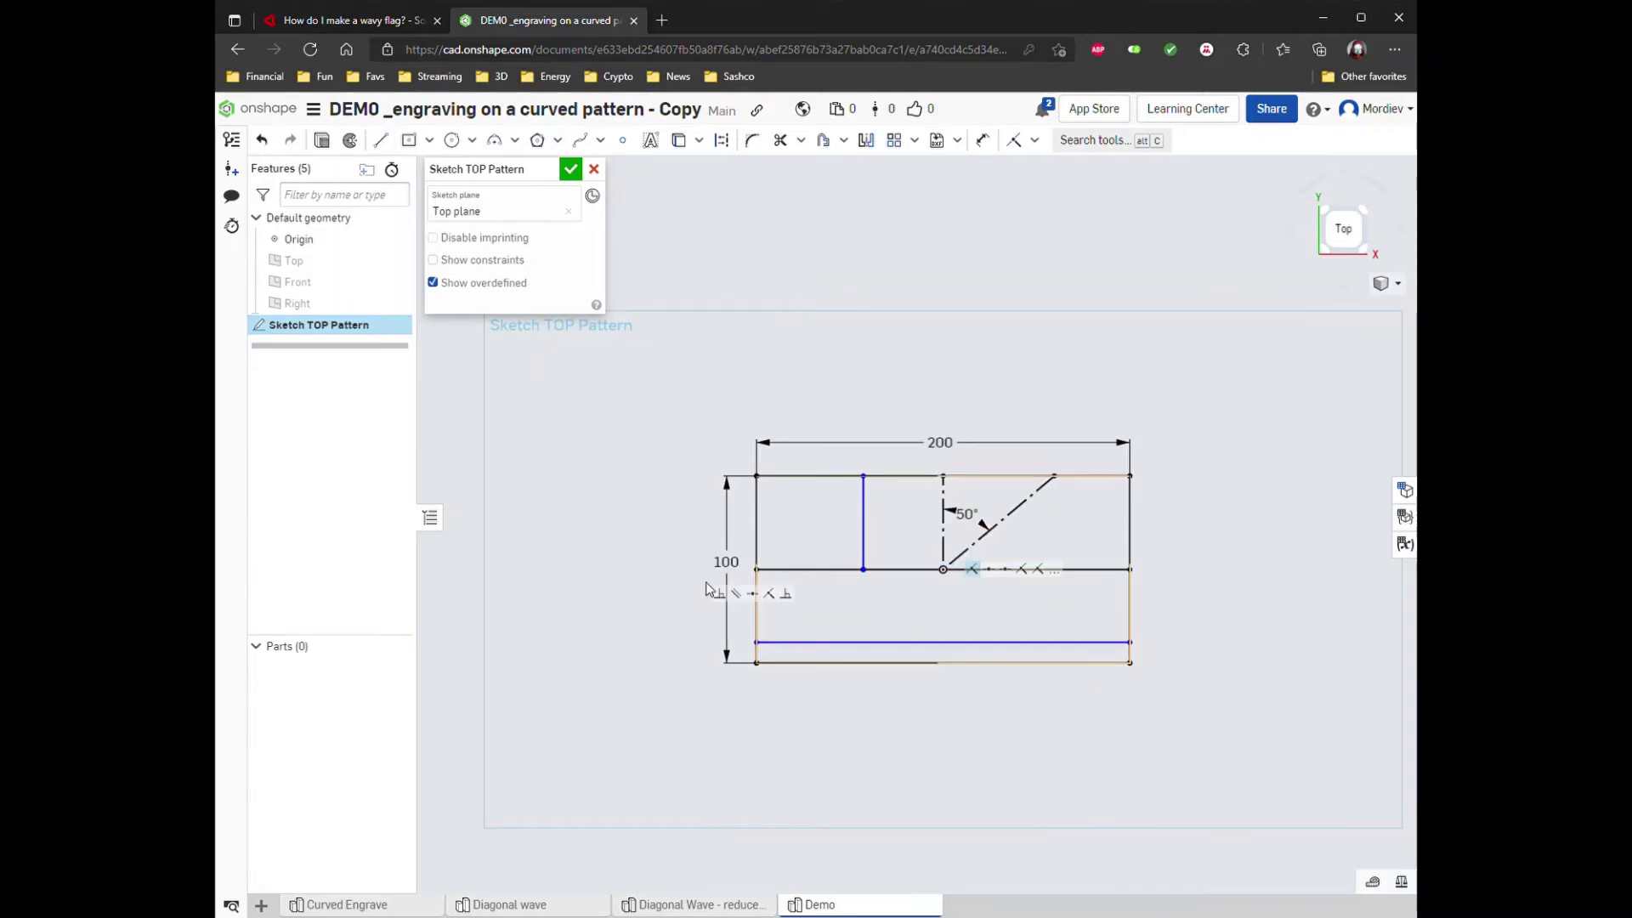
Dimension the canton's width along the rectangle's top edge as 60 mm.
left_click(830, 459)
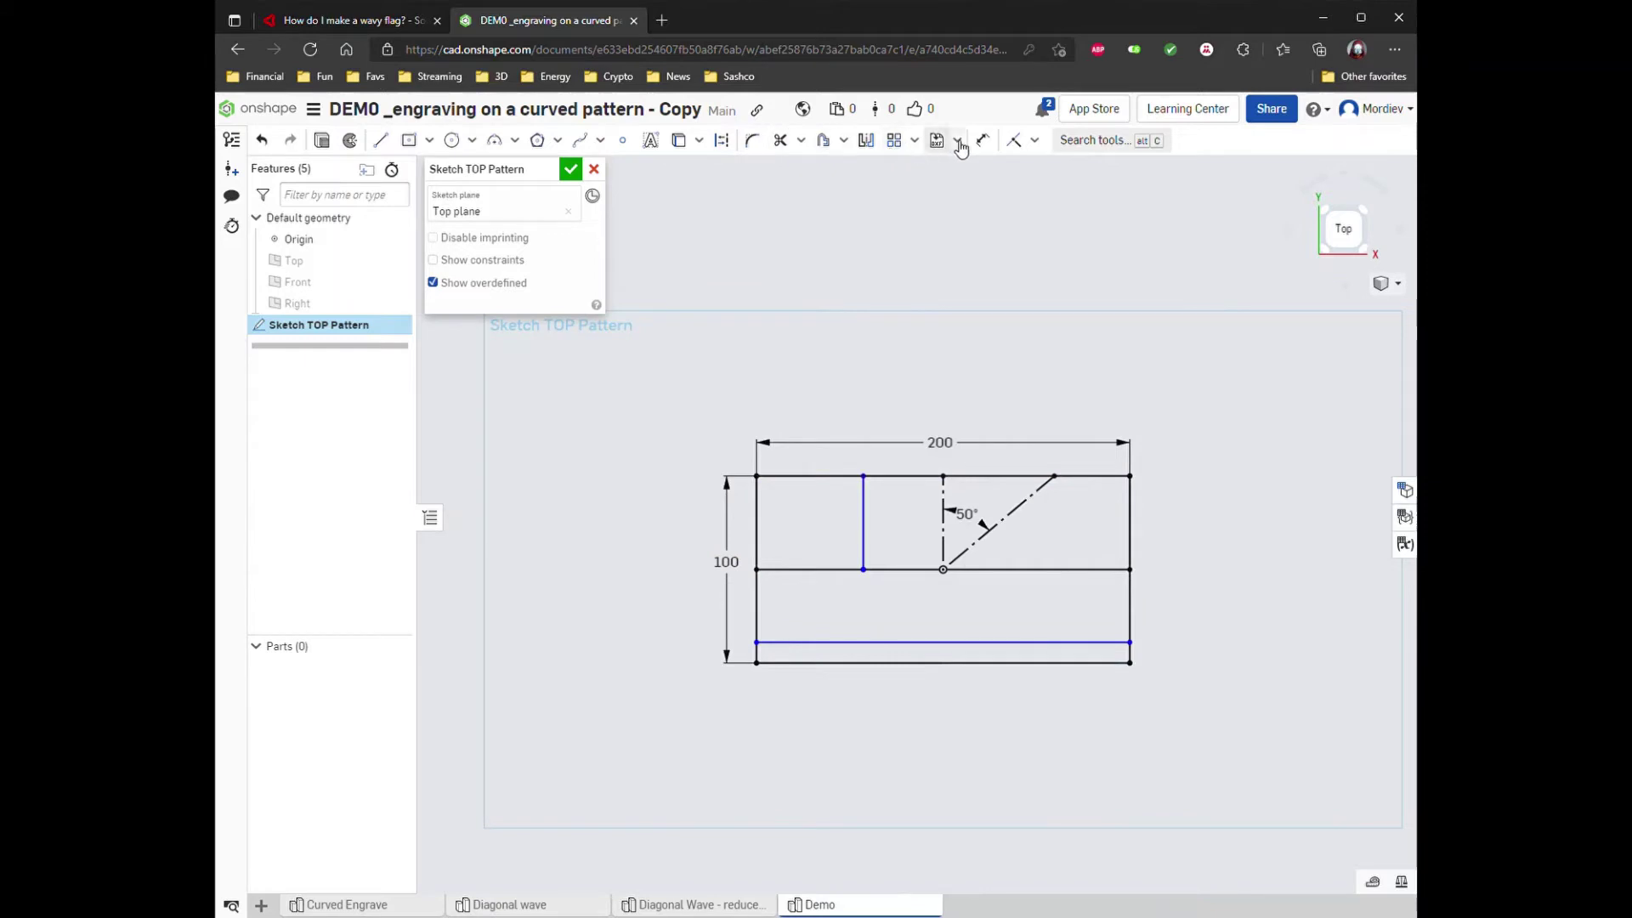
left_click(864, 477)
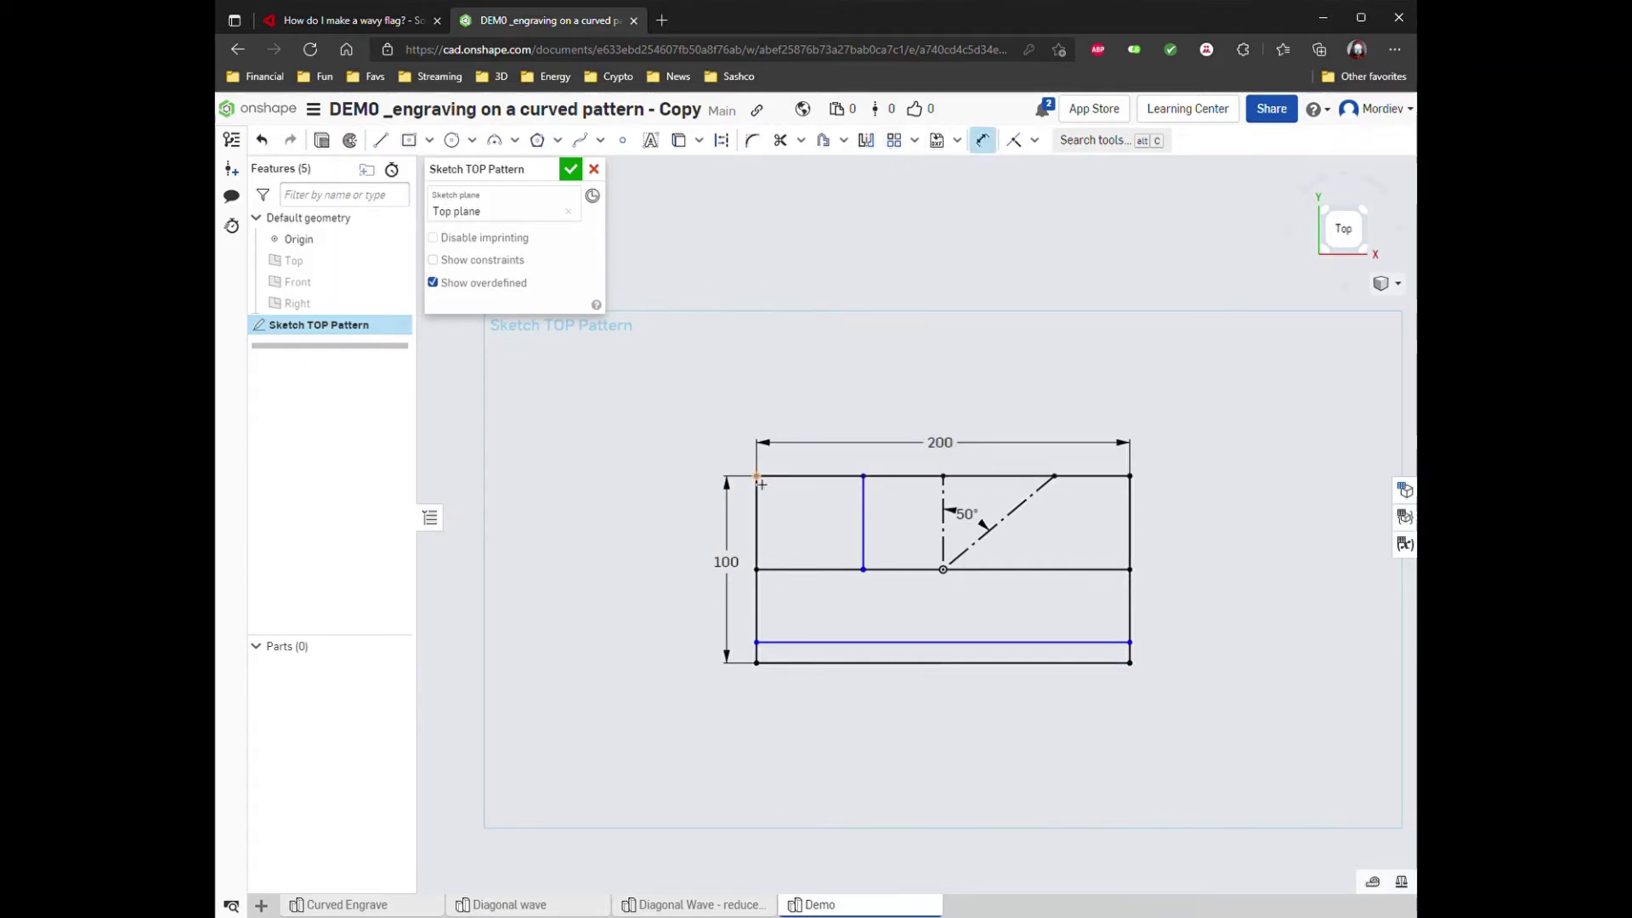
left_click(757, 478)
left_click(823, 460)
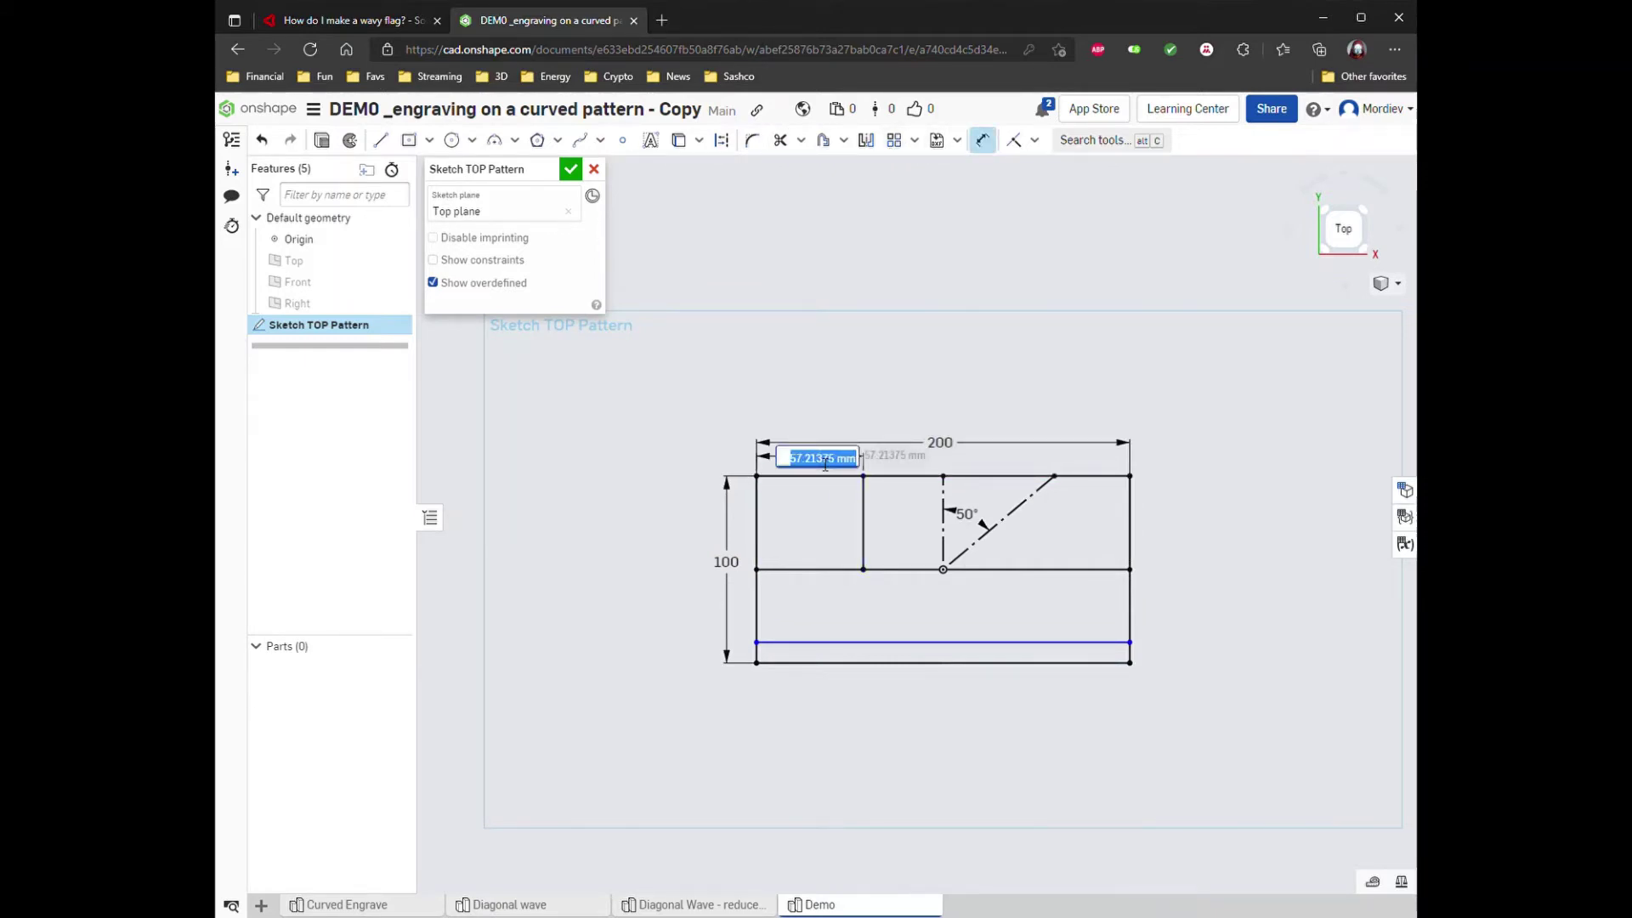
type("60")
key("Return")
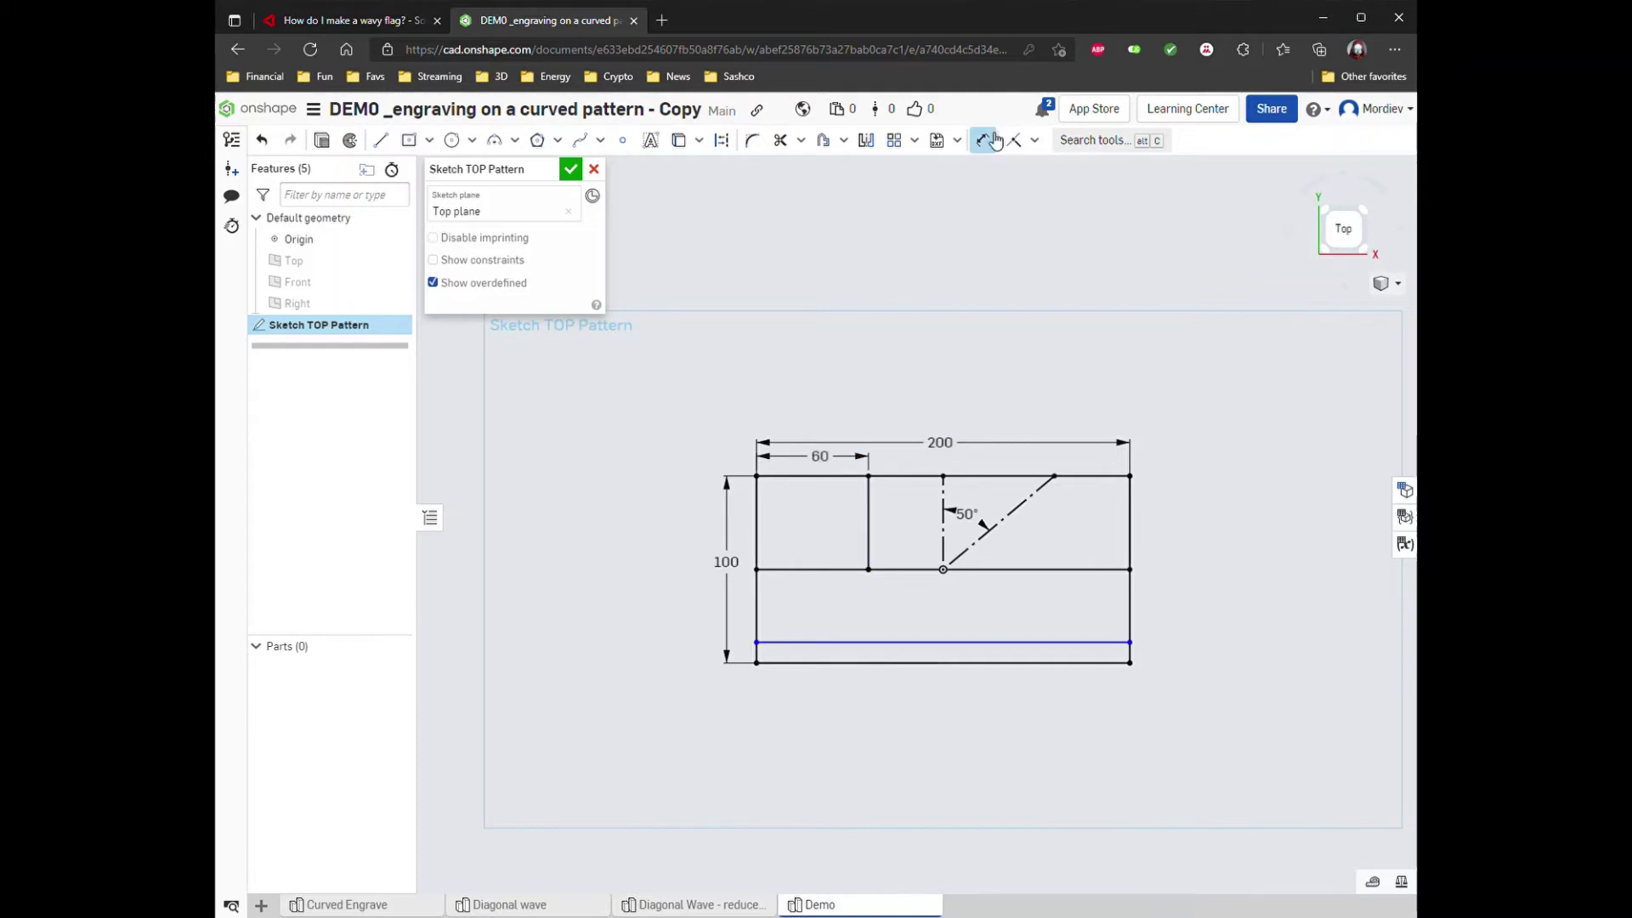
Dimension the lowest stripe's height, between the rectangle's bottom edge and the line above it, as 10 mm.
left_click(757, 663)
left_click(738, 652)
key("Return")
left_click(983, 141)
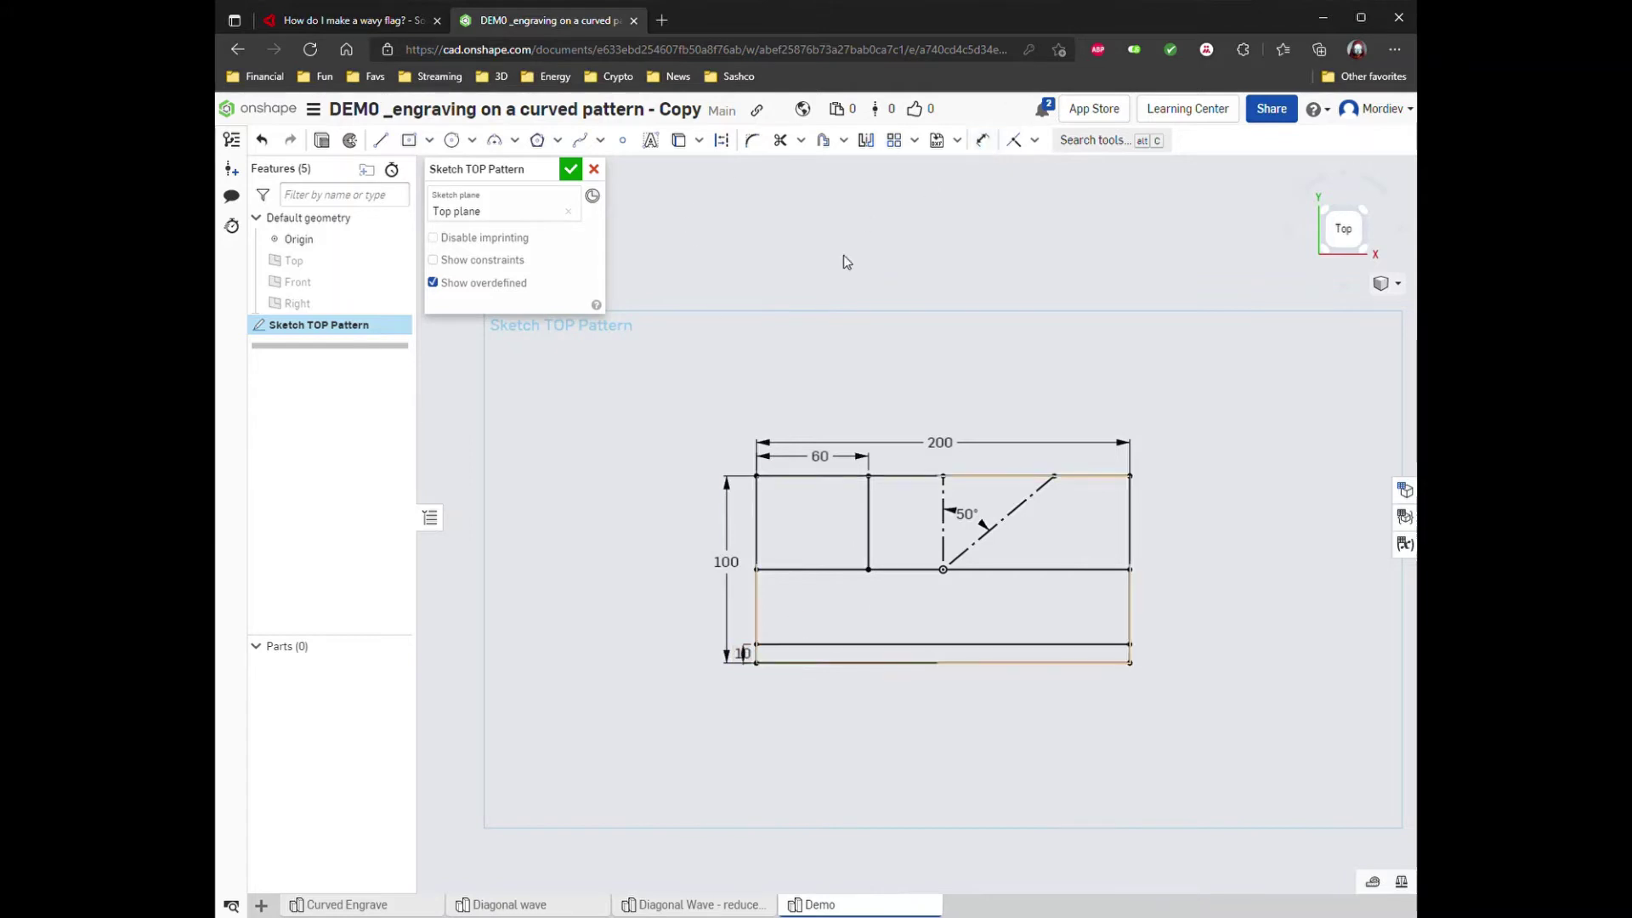
Start a linear sketch pattern of the line right of the canton and the lowest stripe line, with 1 instance horizontally.
left_click(914, 567)
left_click(881, 645)
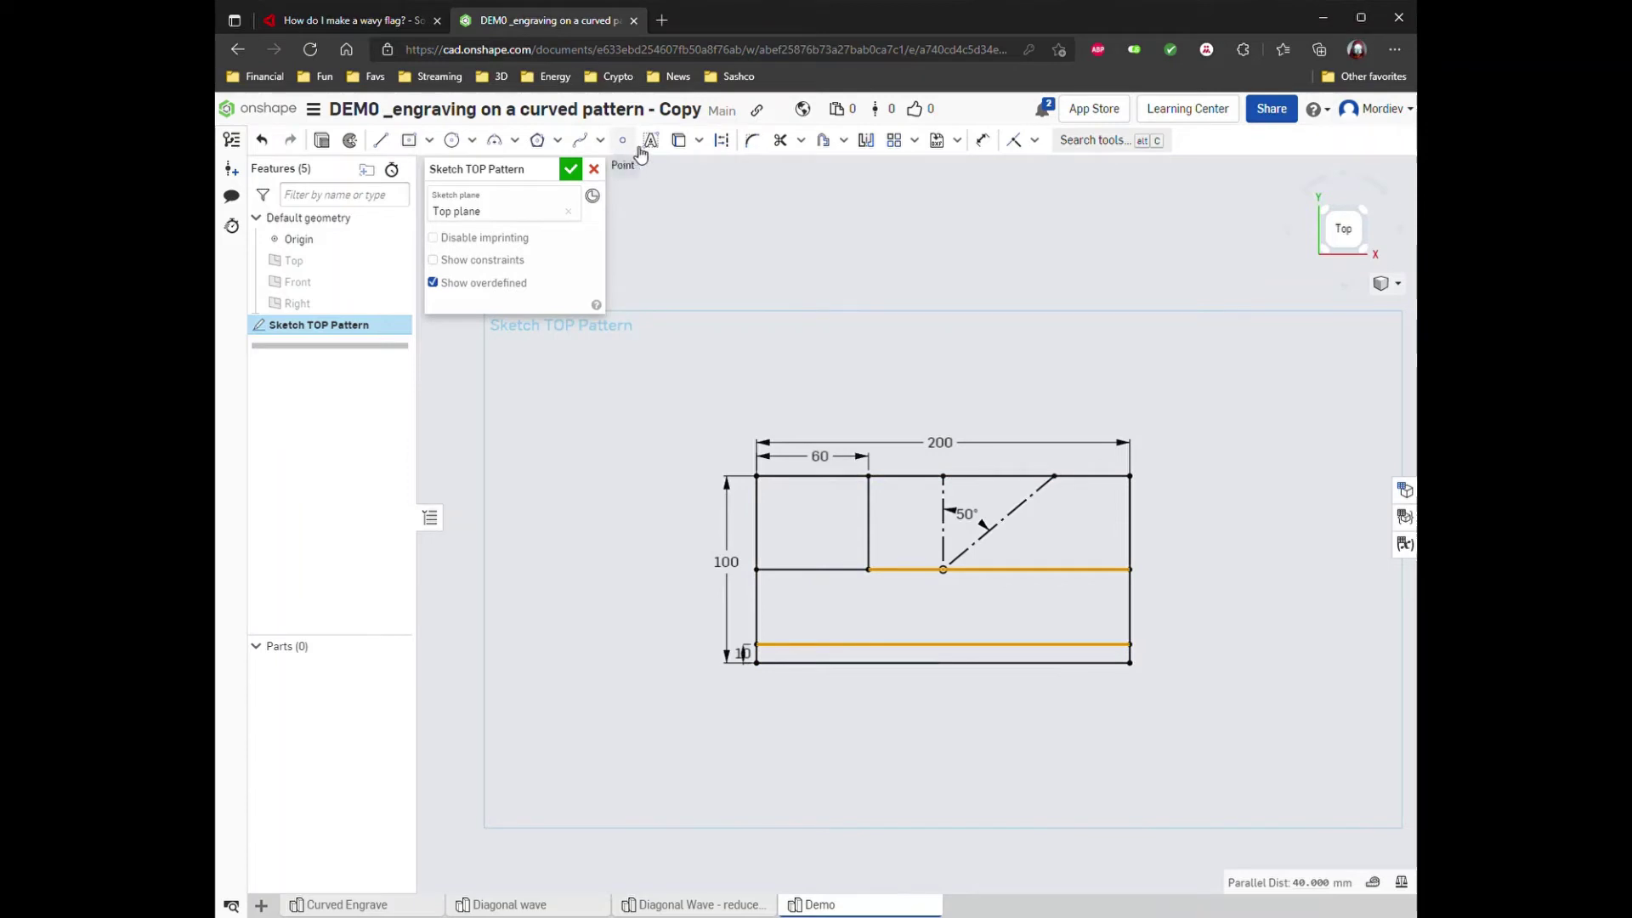
left_click(894, 141)
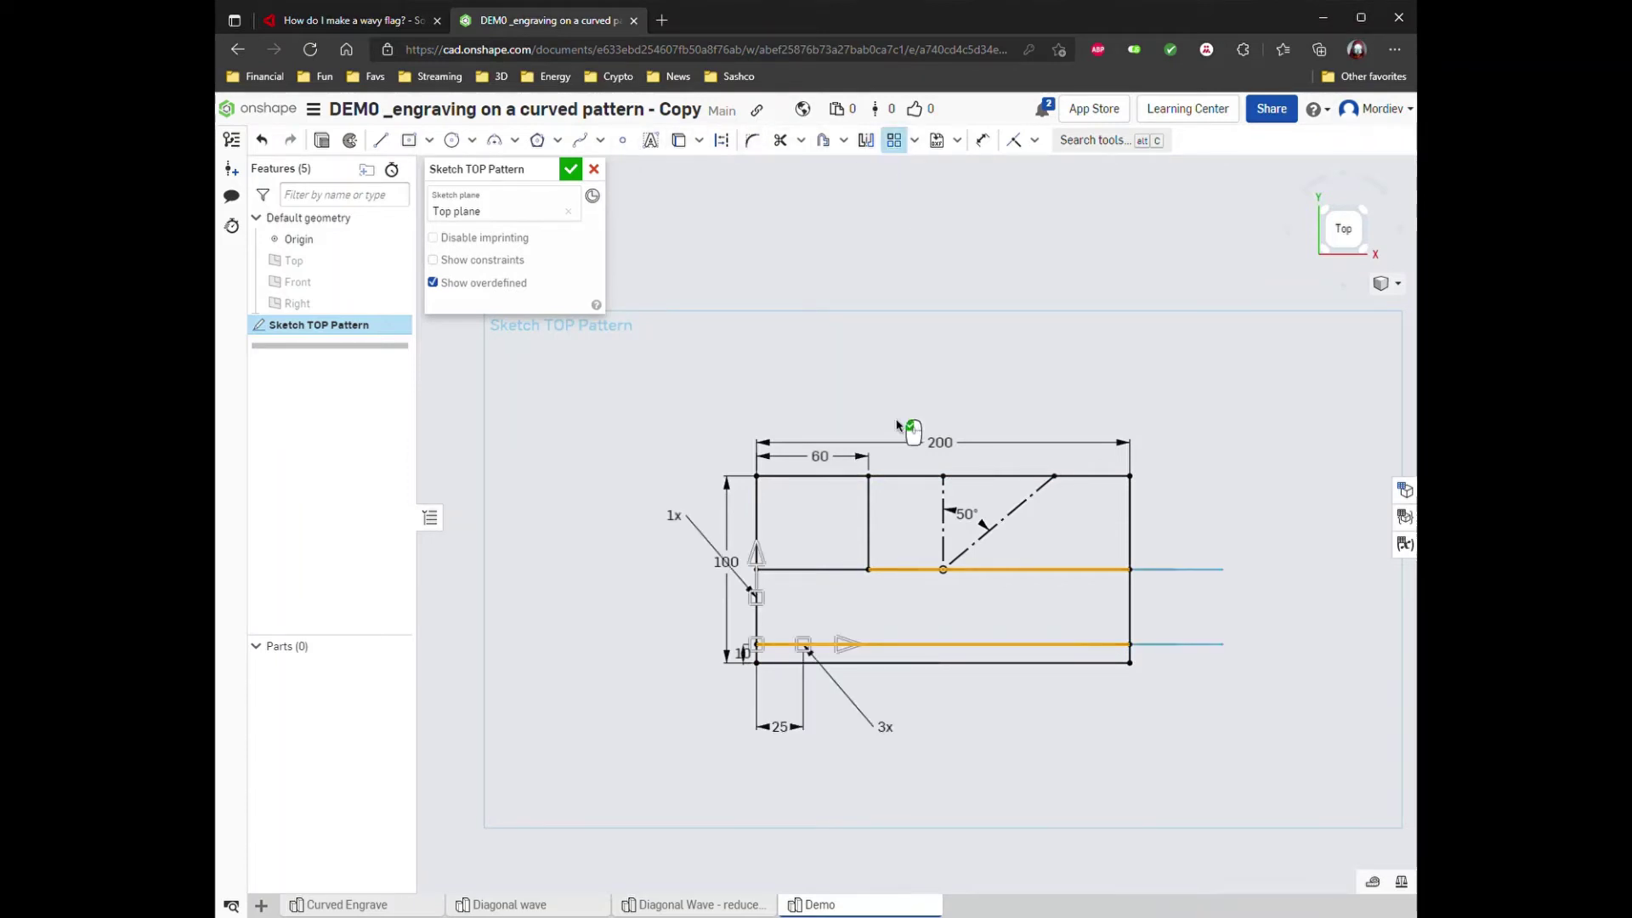
left_click(884, 726)
key("Return")
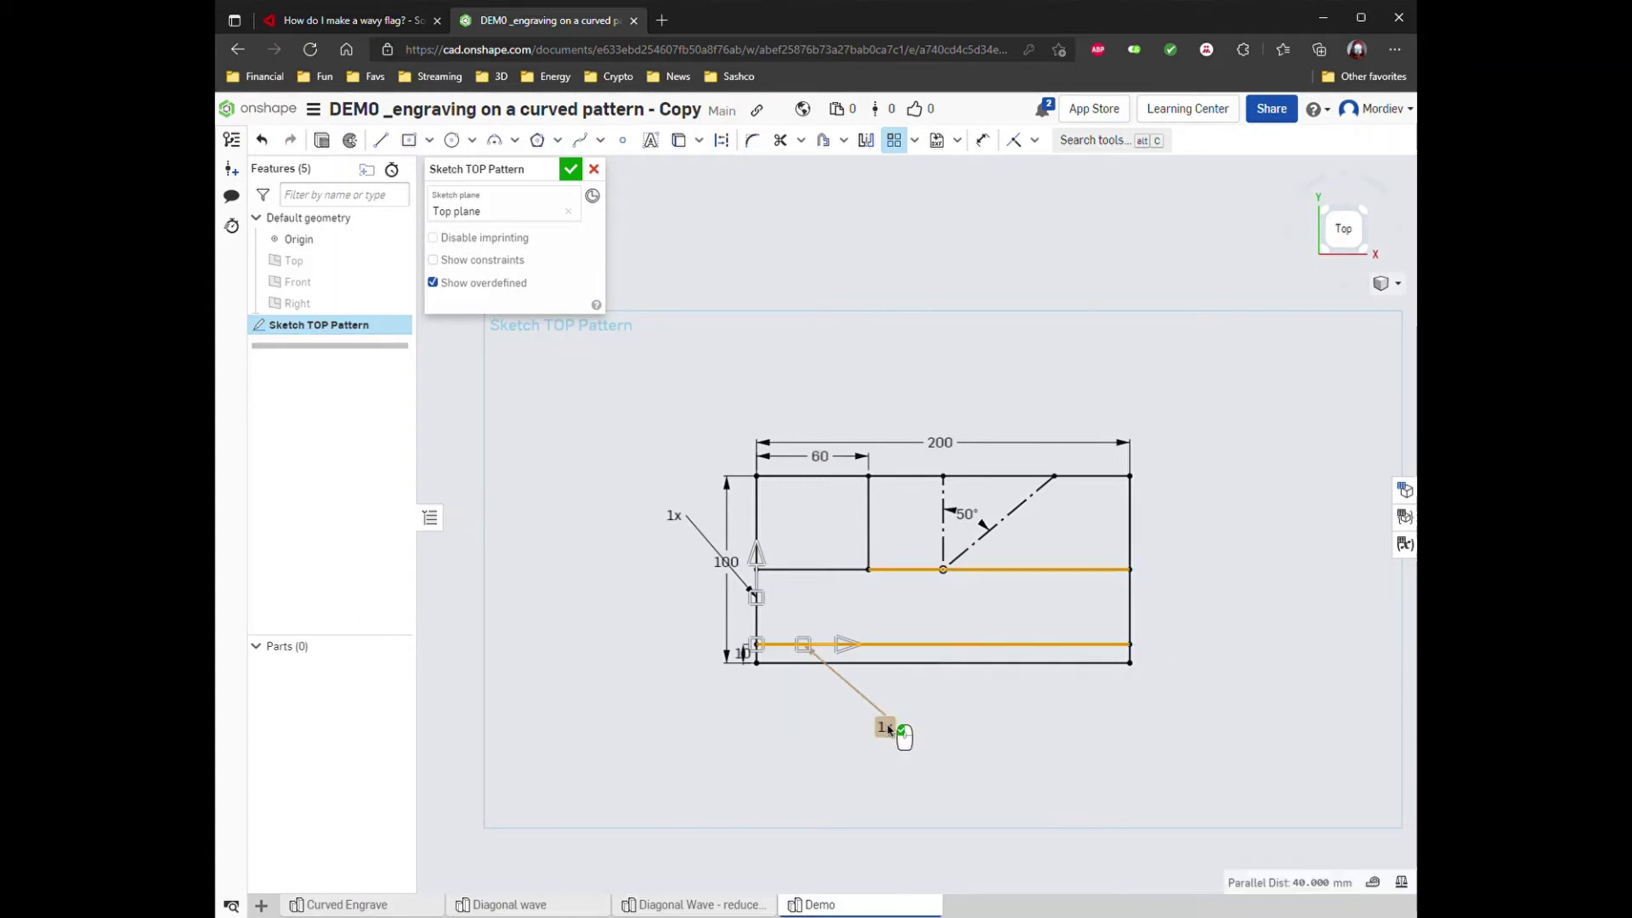
Set the stripe pattern's vertical direction to 5 instances spaced 10 mm apart and apply it.
left_click(690, 530)
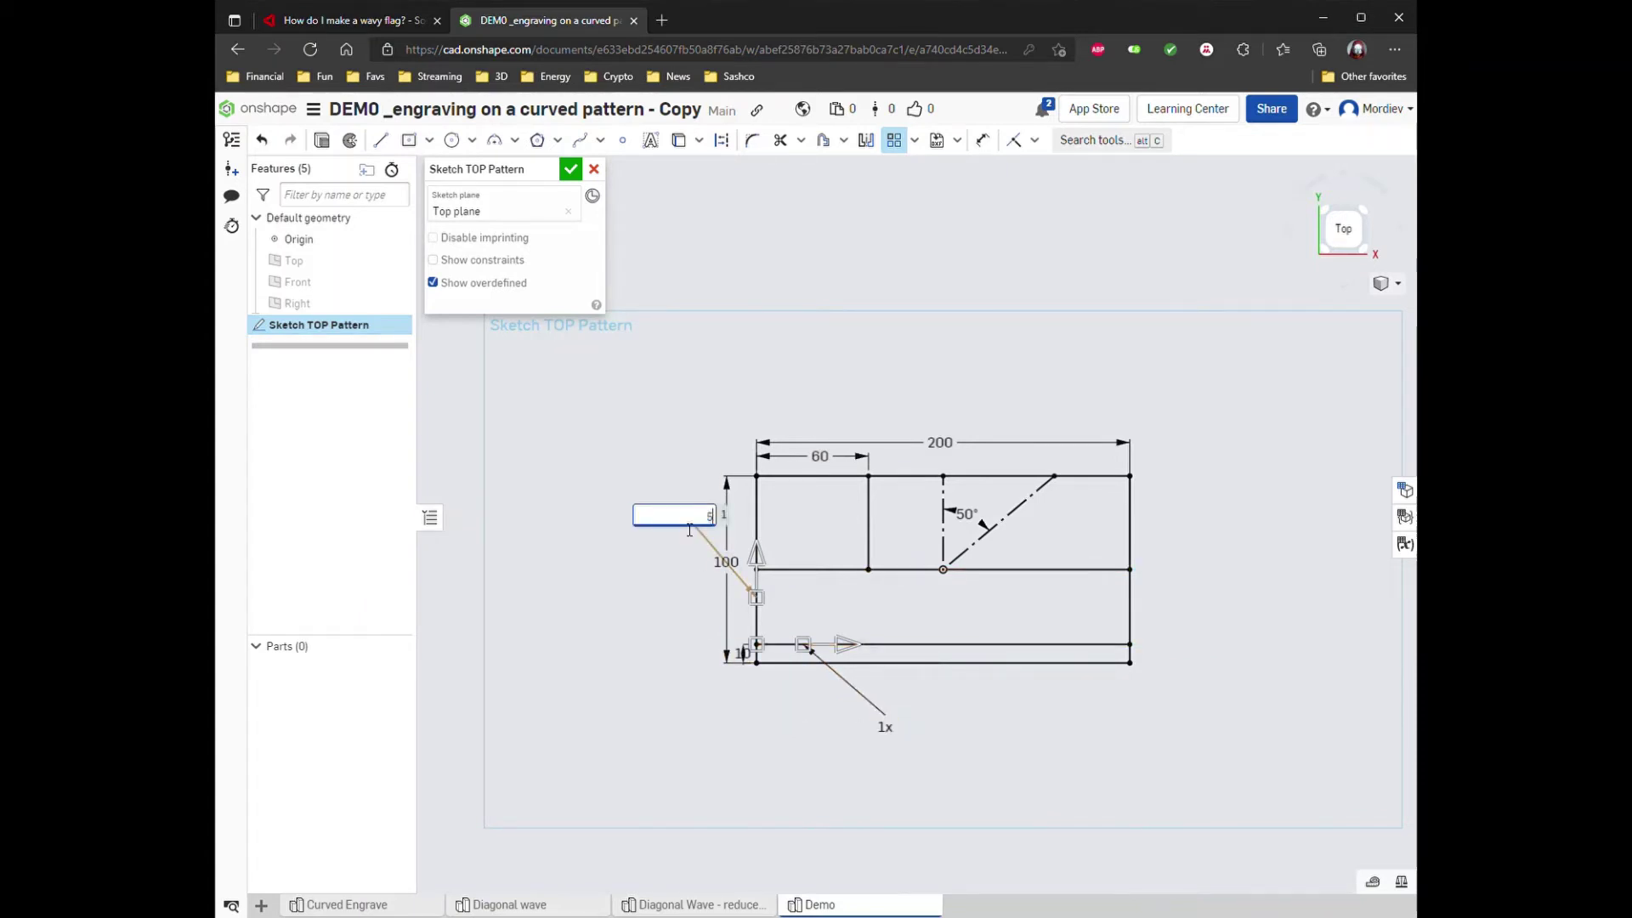
type("5")
key("Return")
left_click(690, 633)
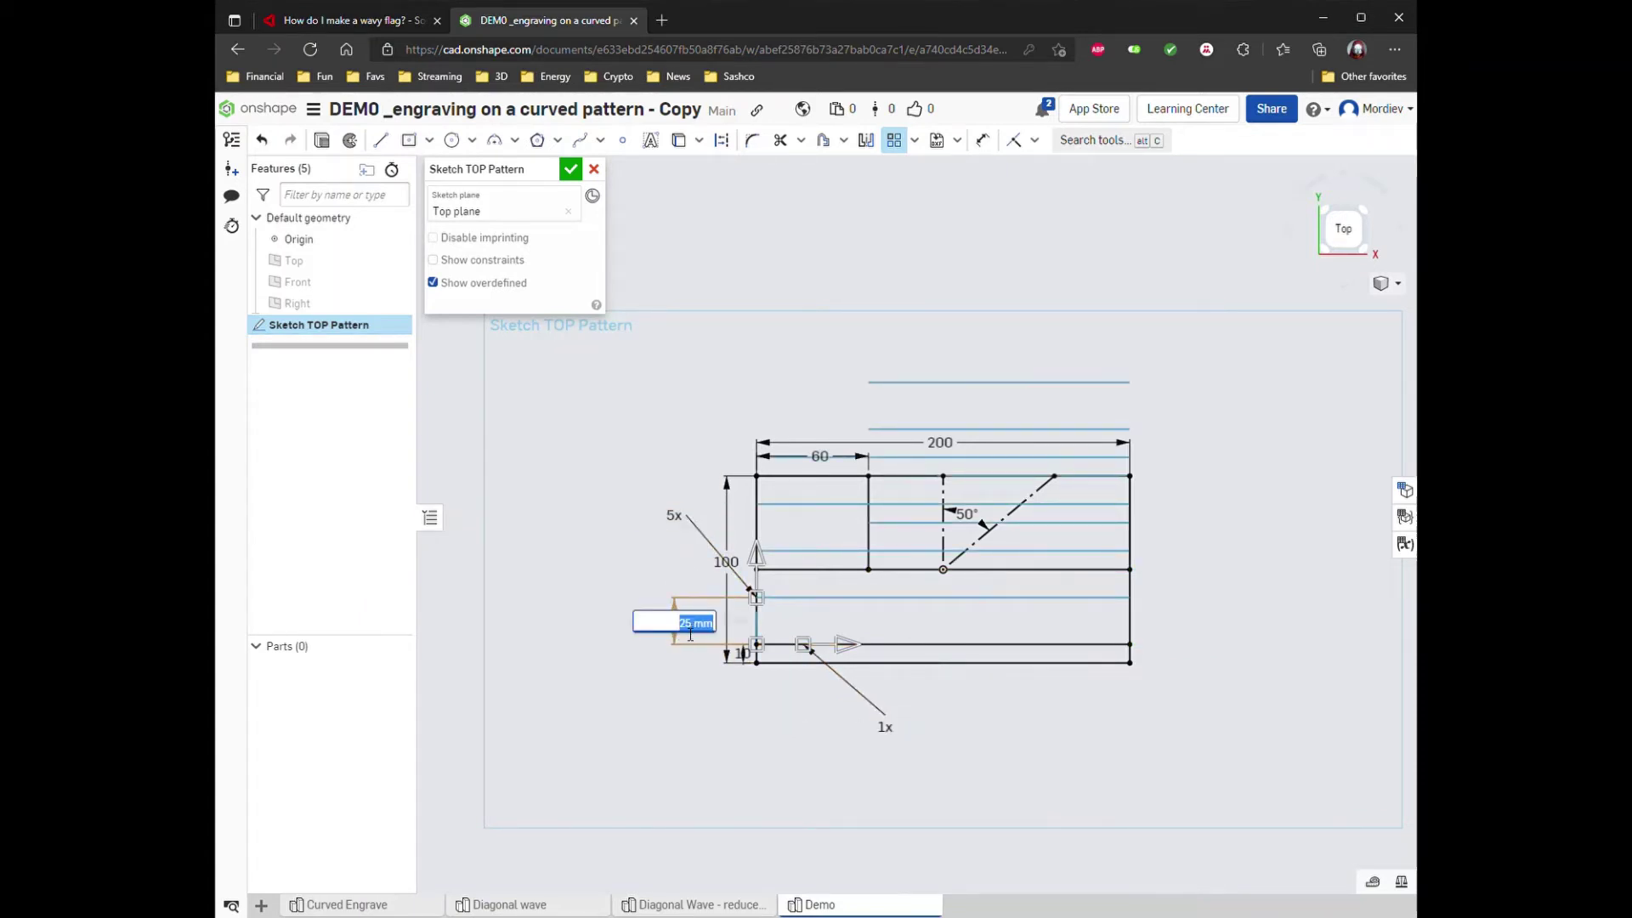
type("10")
key("Return")
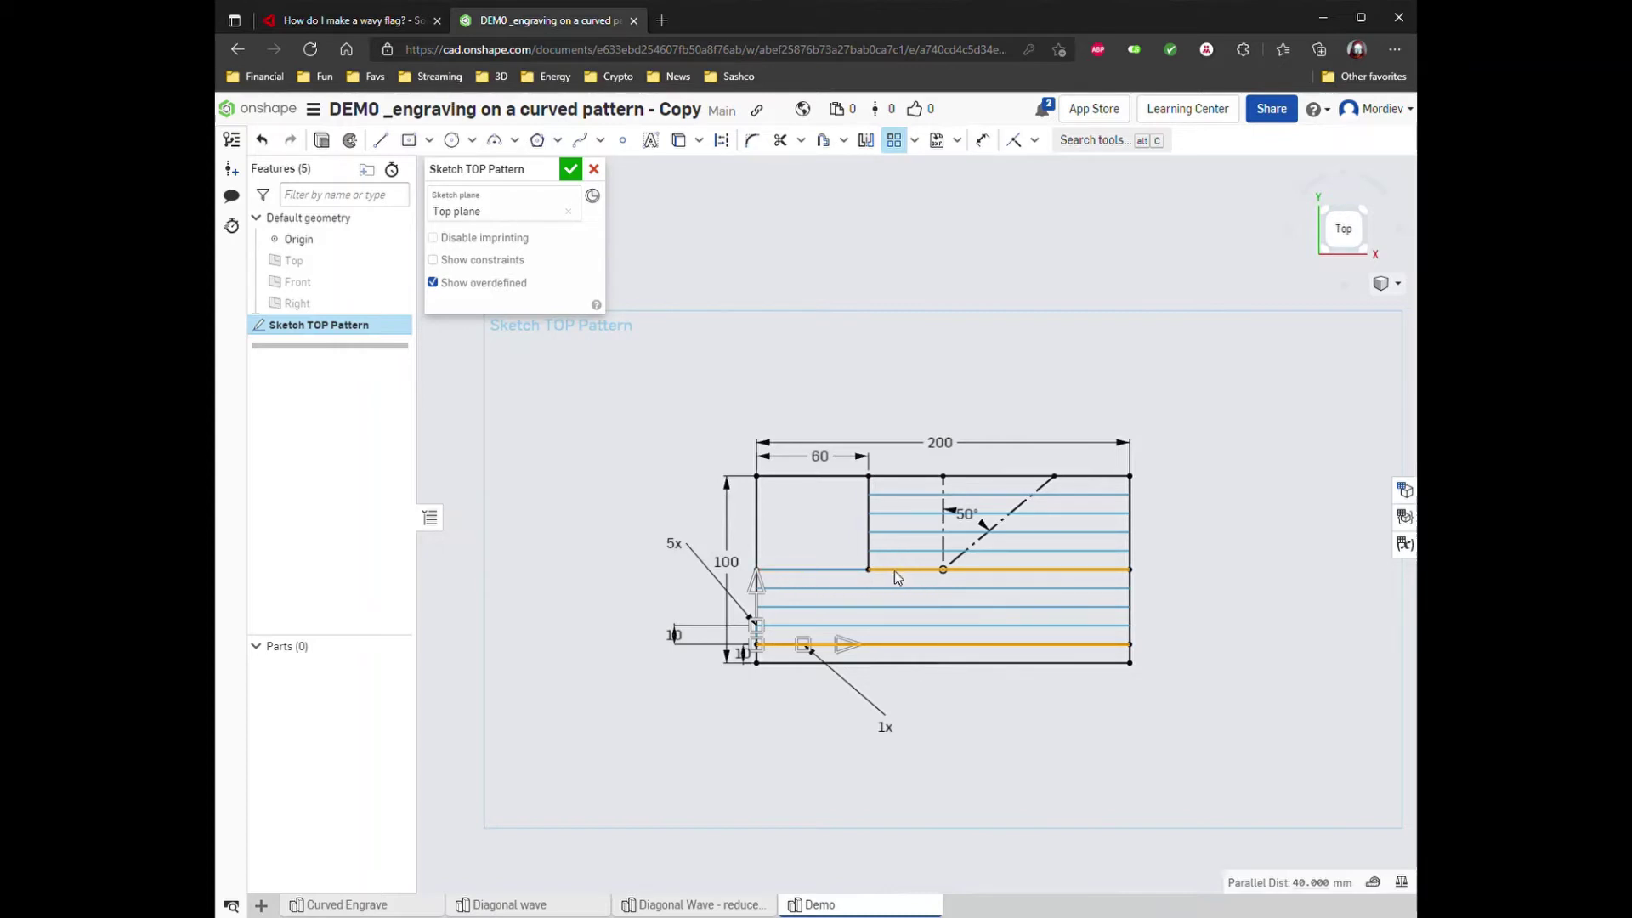
left_click(557, 561)
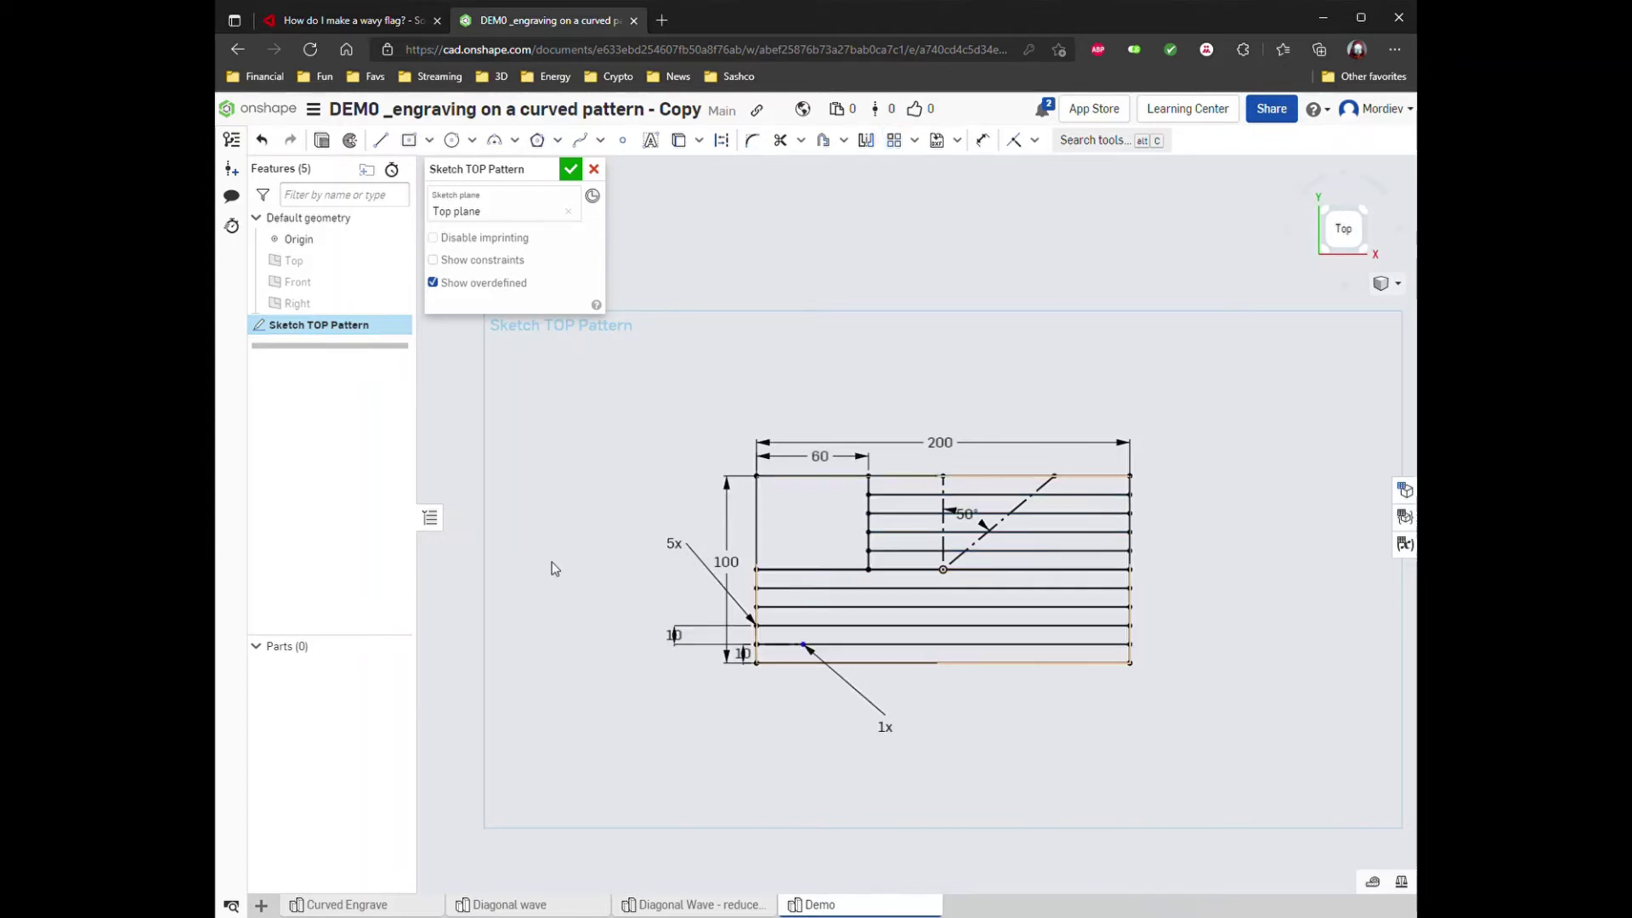
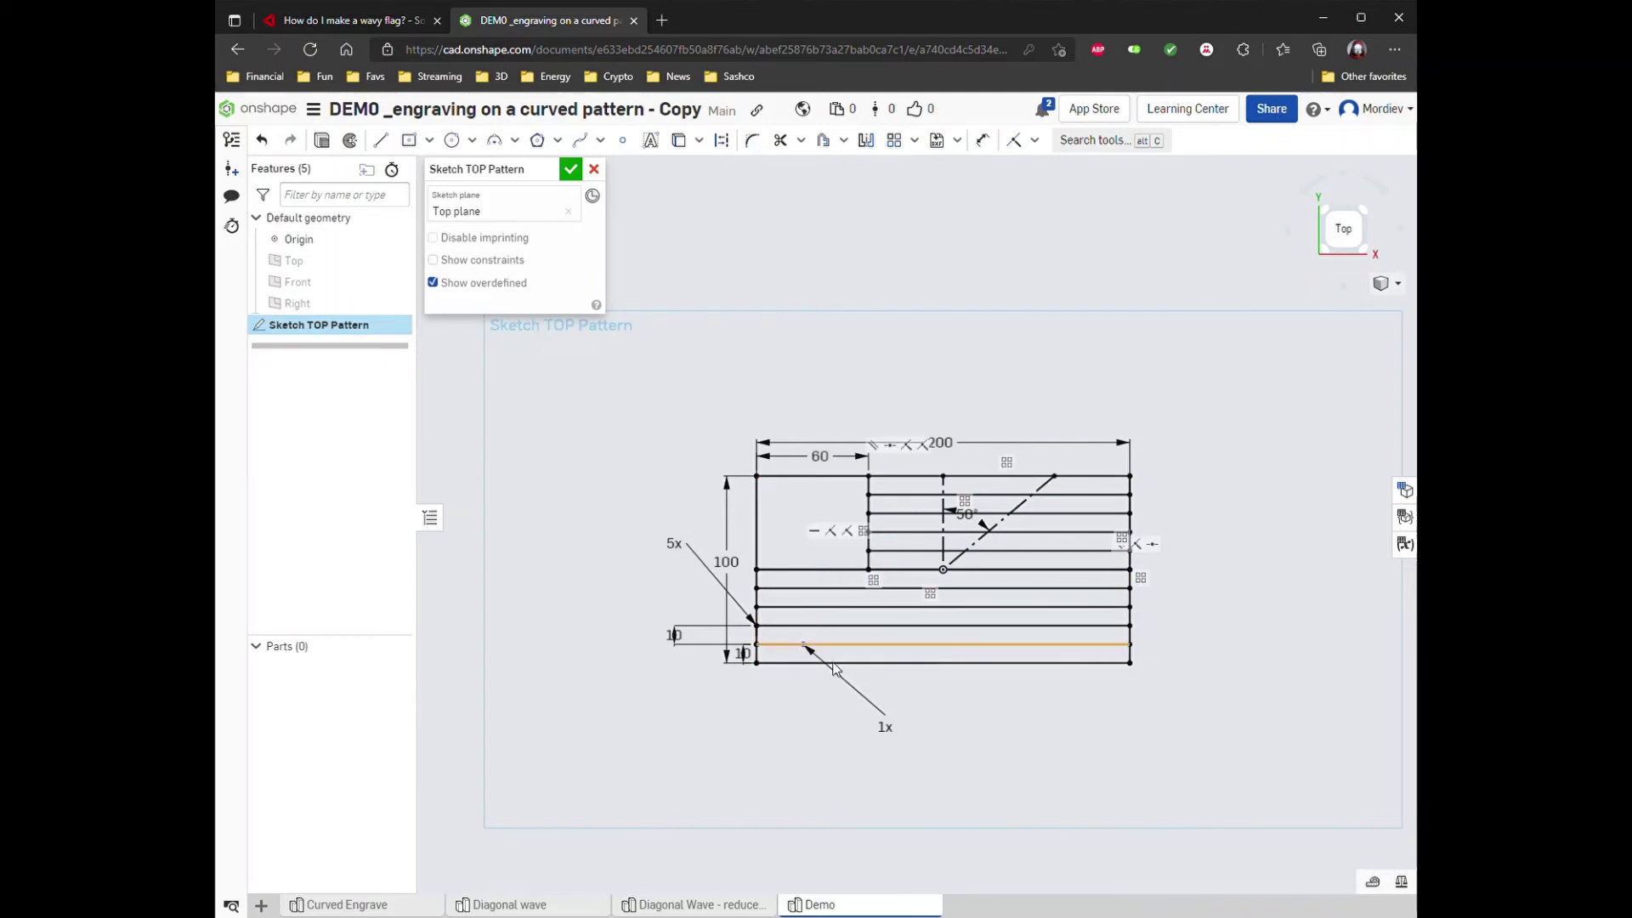
Draw an upright circumscribed five-sided polygon with sides about 7.7 mm long in the canton's upper-left corner.
left_click(537, 139)
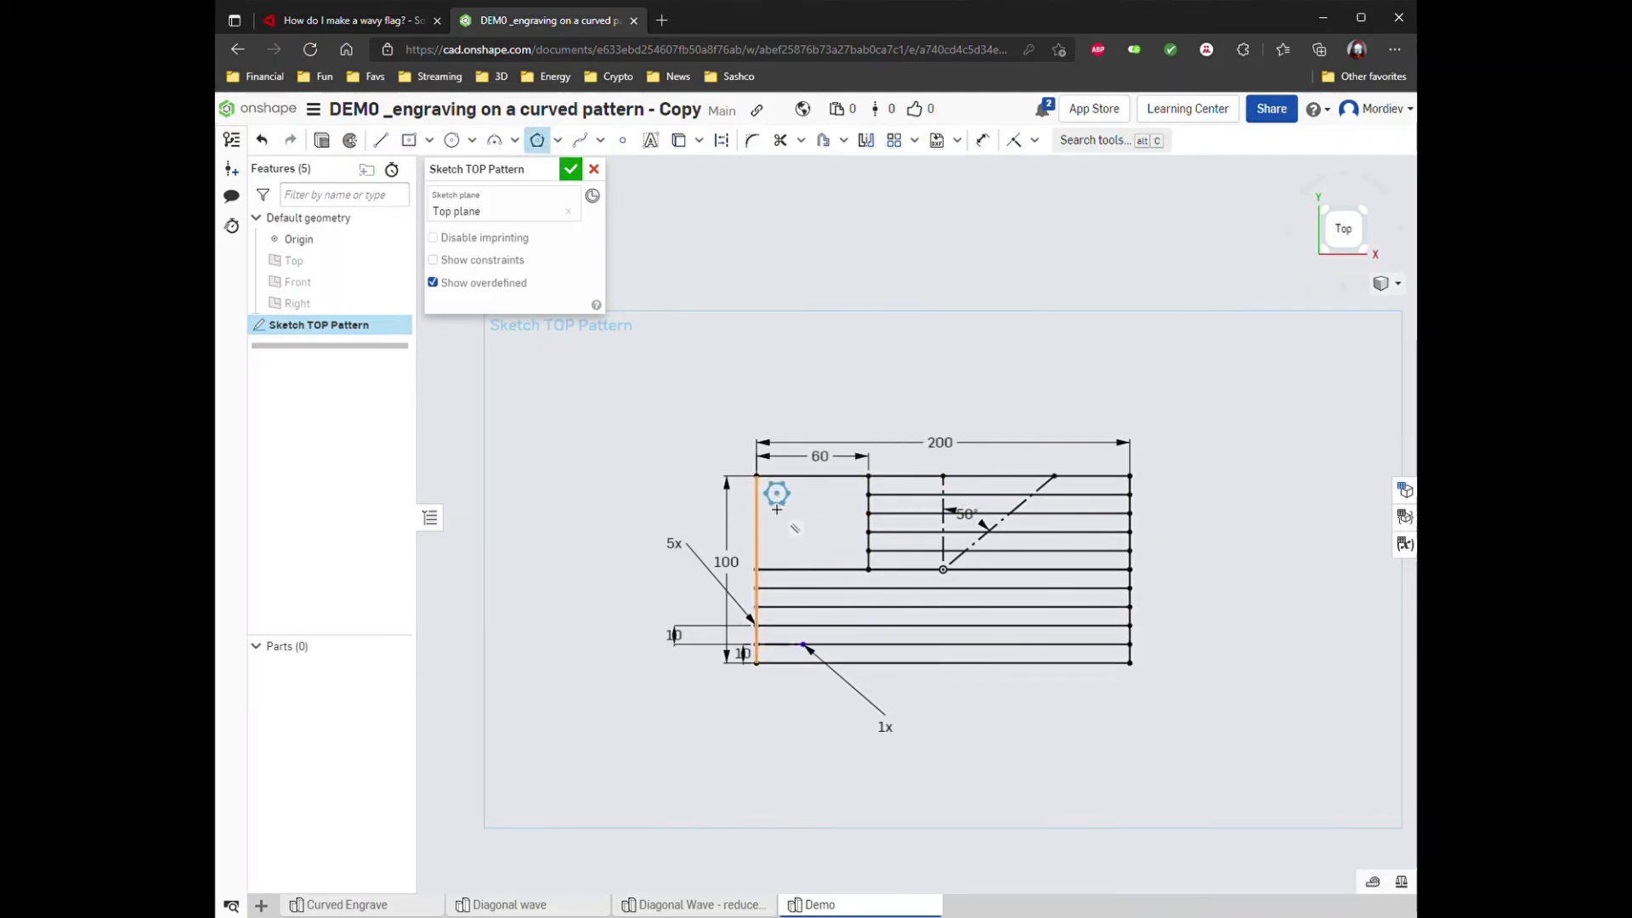
left_click(776, 508)
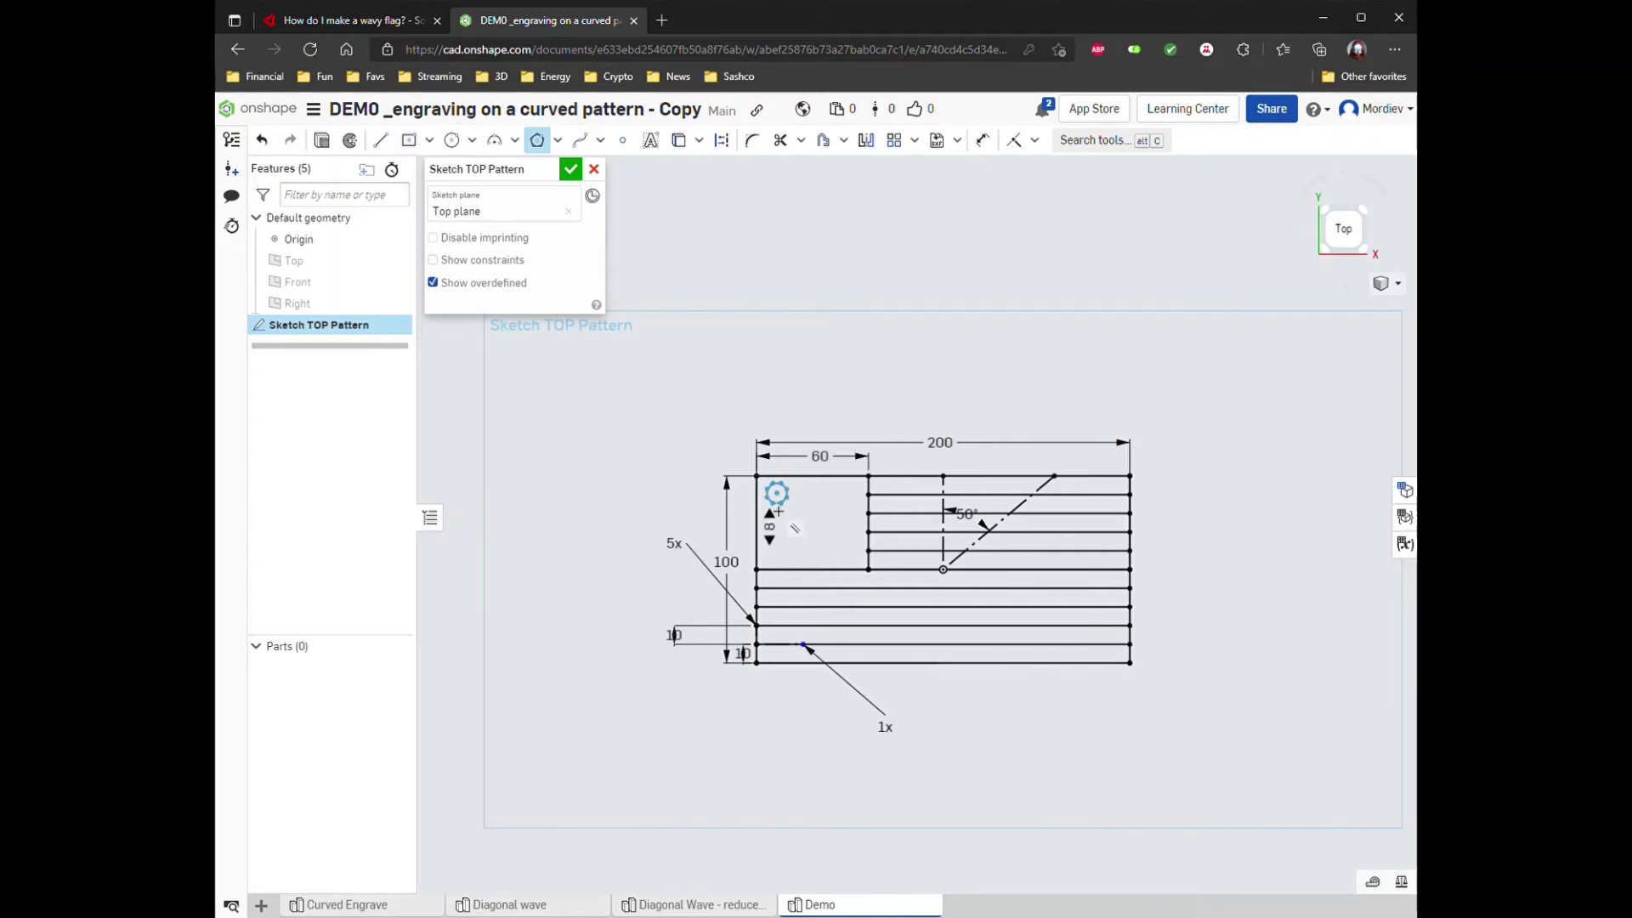
key("Down")
key("Down")
key("Down")
key("Down")
left_click(777, 507)
scroll(820, 540, "up", 8)
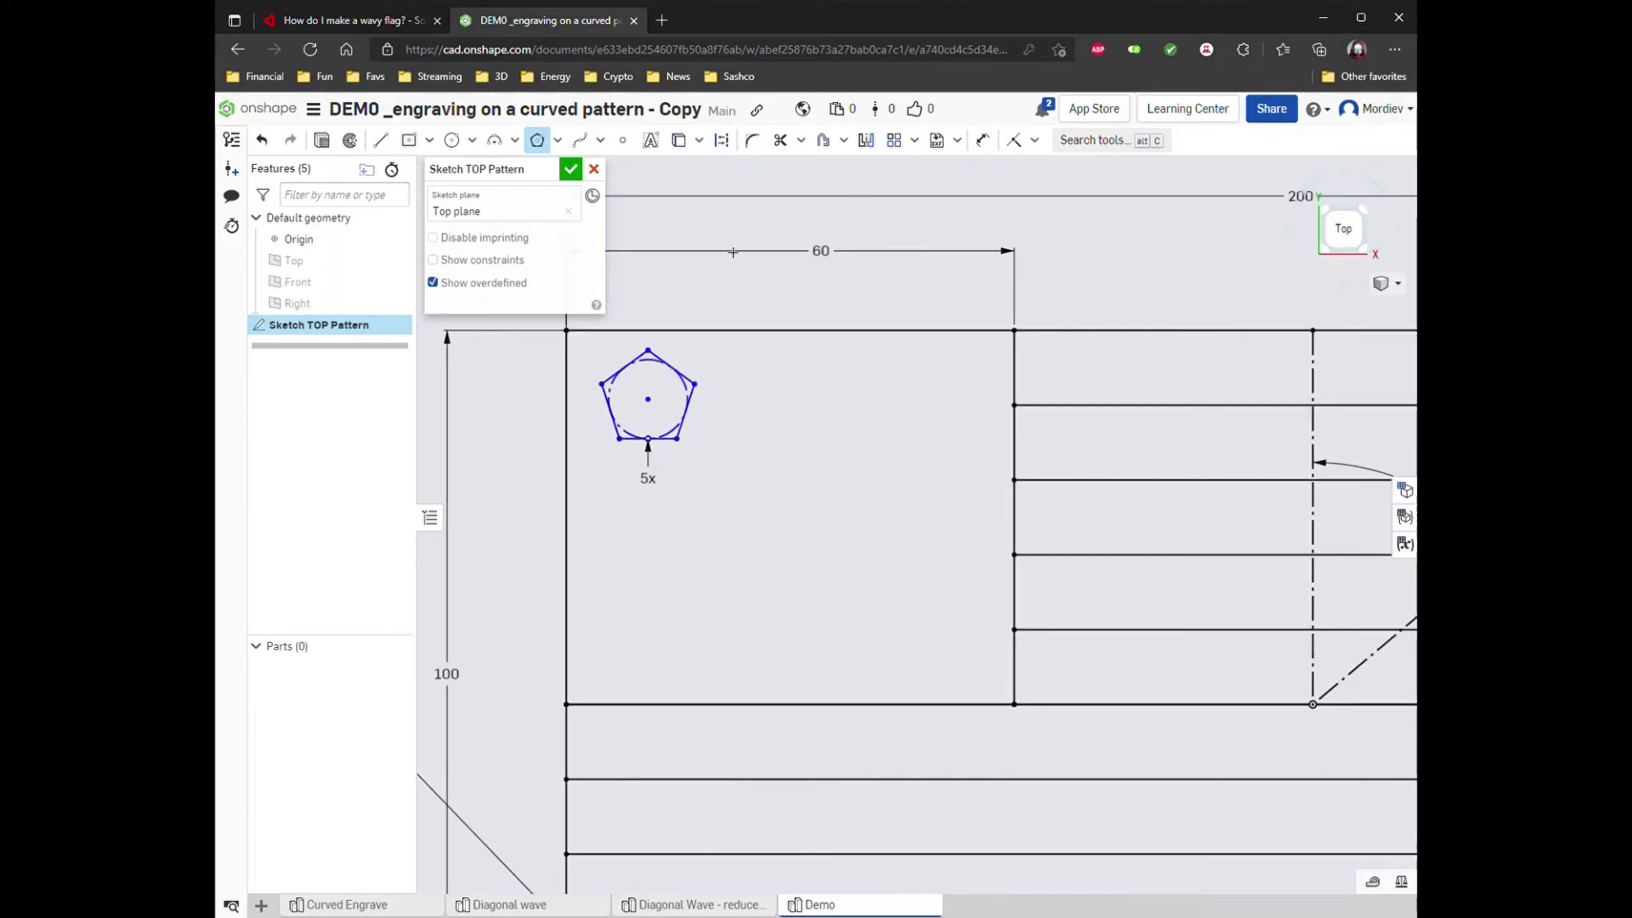
left_click(537, 140)
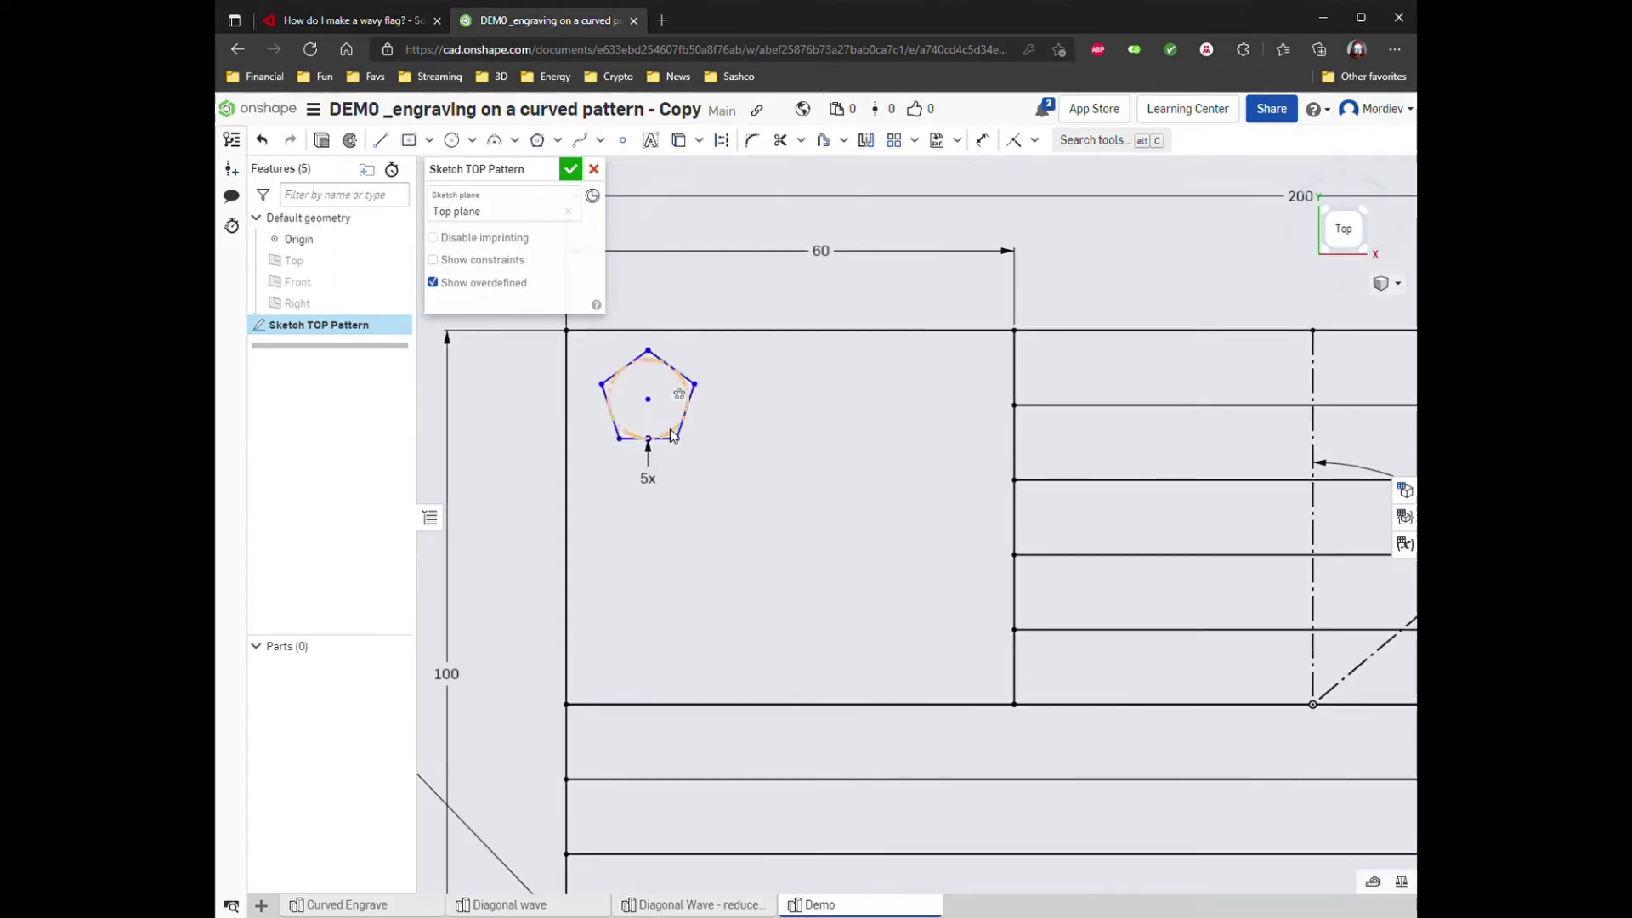
Linearly pattern the pentagon's five sides into 3 columns and 2 rows inside the canton, spaced about 18.1 mm horizontally and 24.7 mm vertically.
left_click(668, 440)
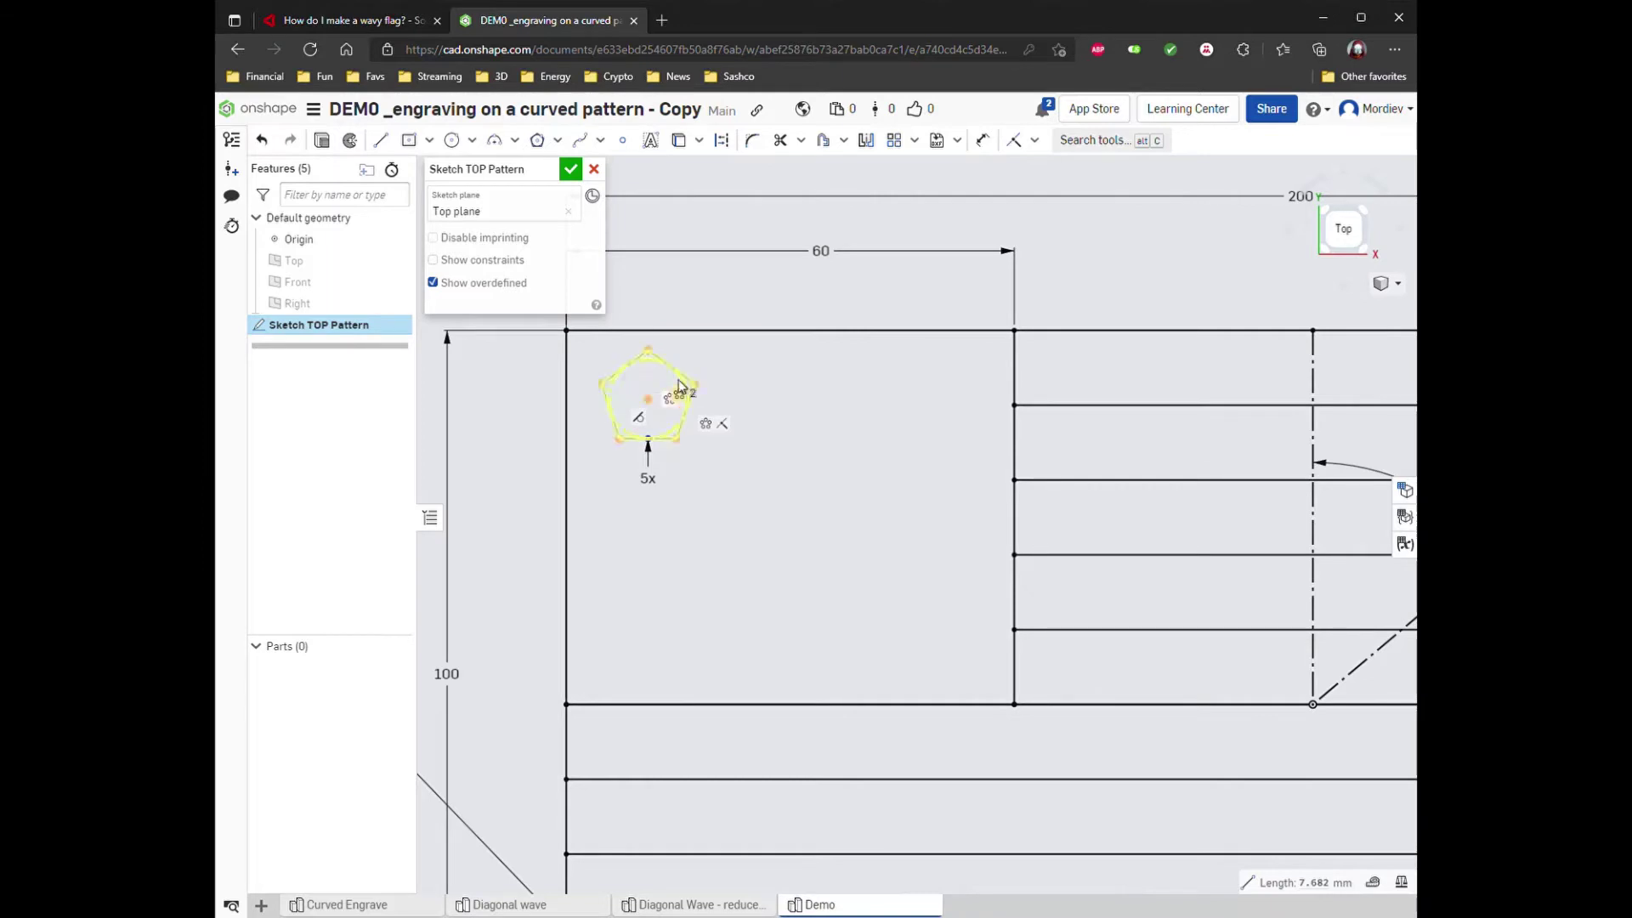
left_click(686, 412)
left_click(653, 361)
left_click(624, 367)
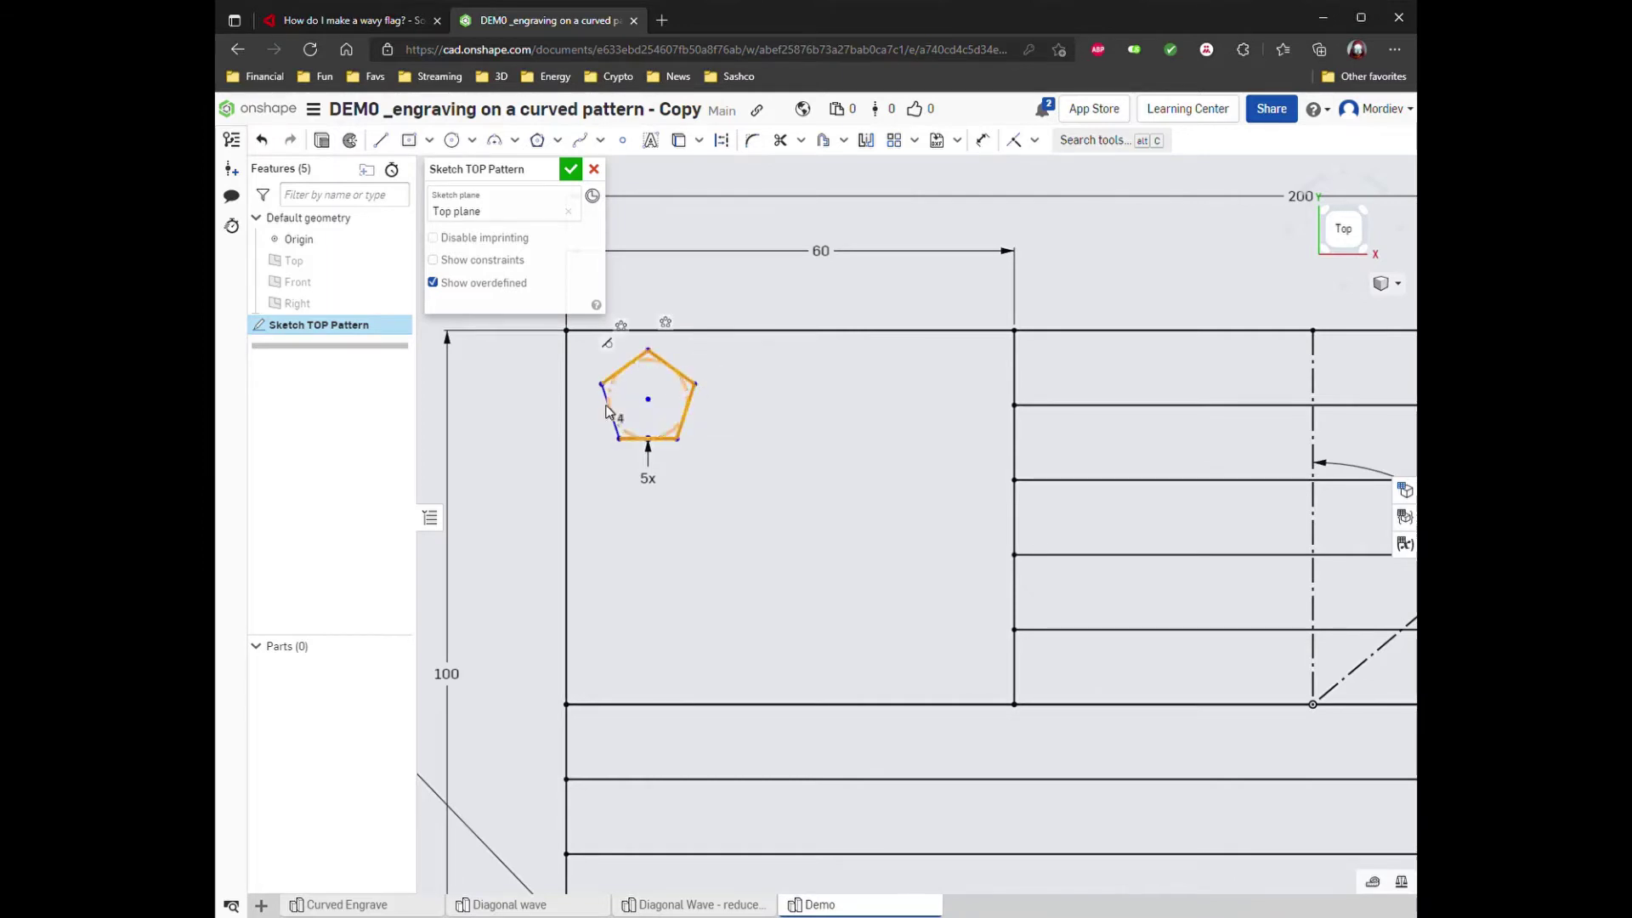
left_click(609, 405)
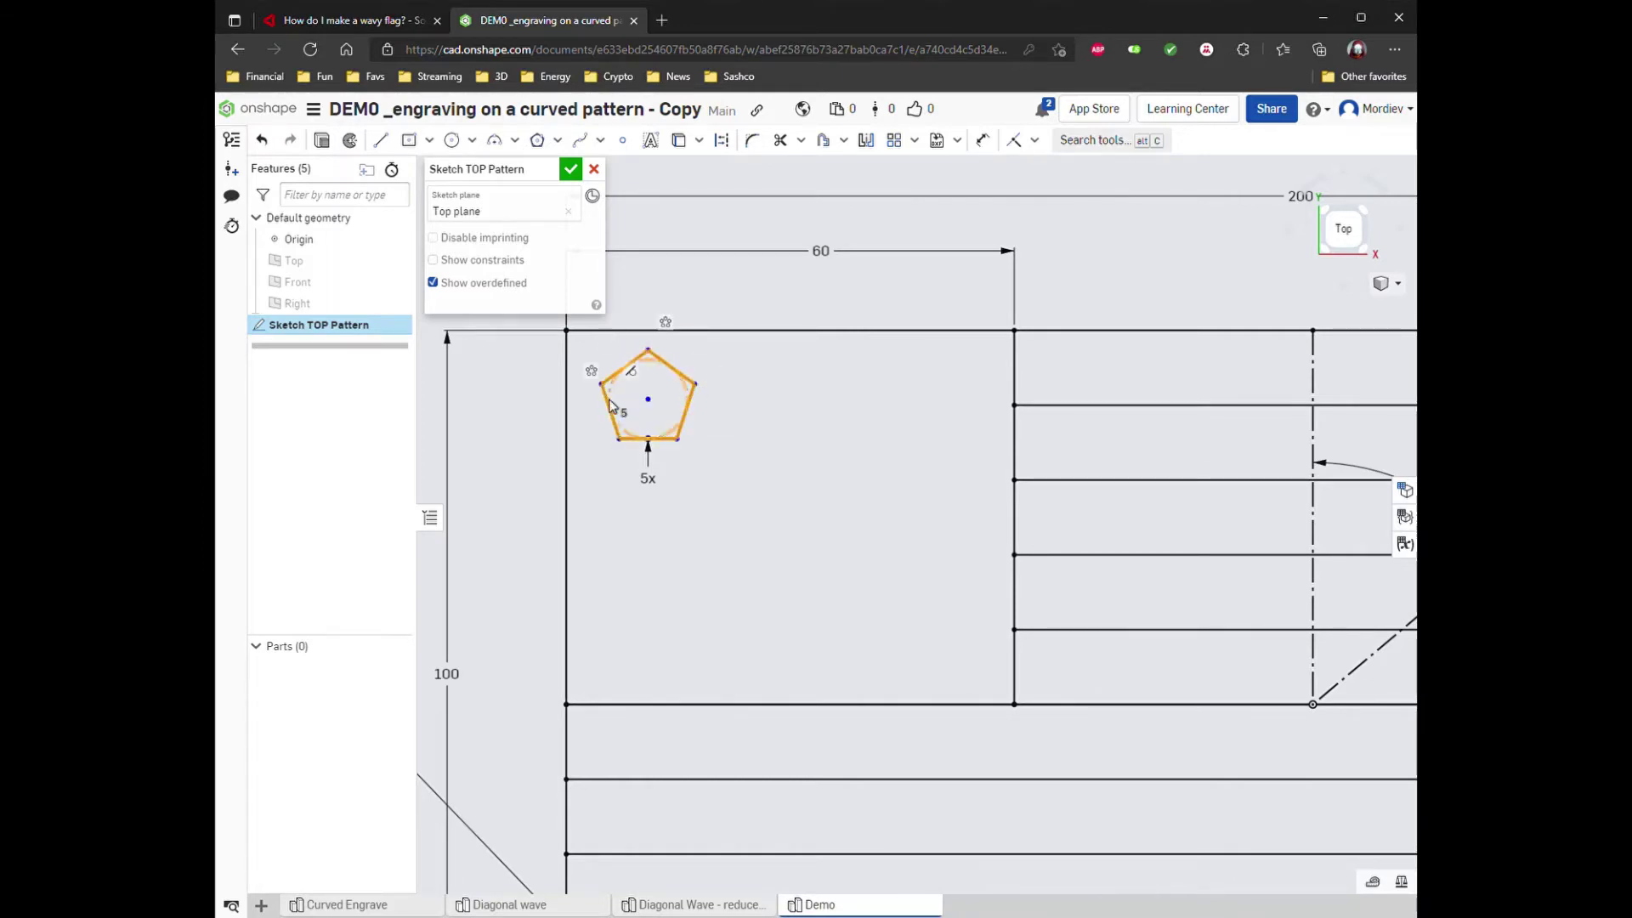
left_click(915, 141)
left_click(930, 168)
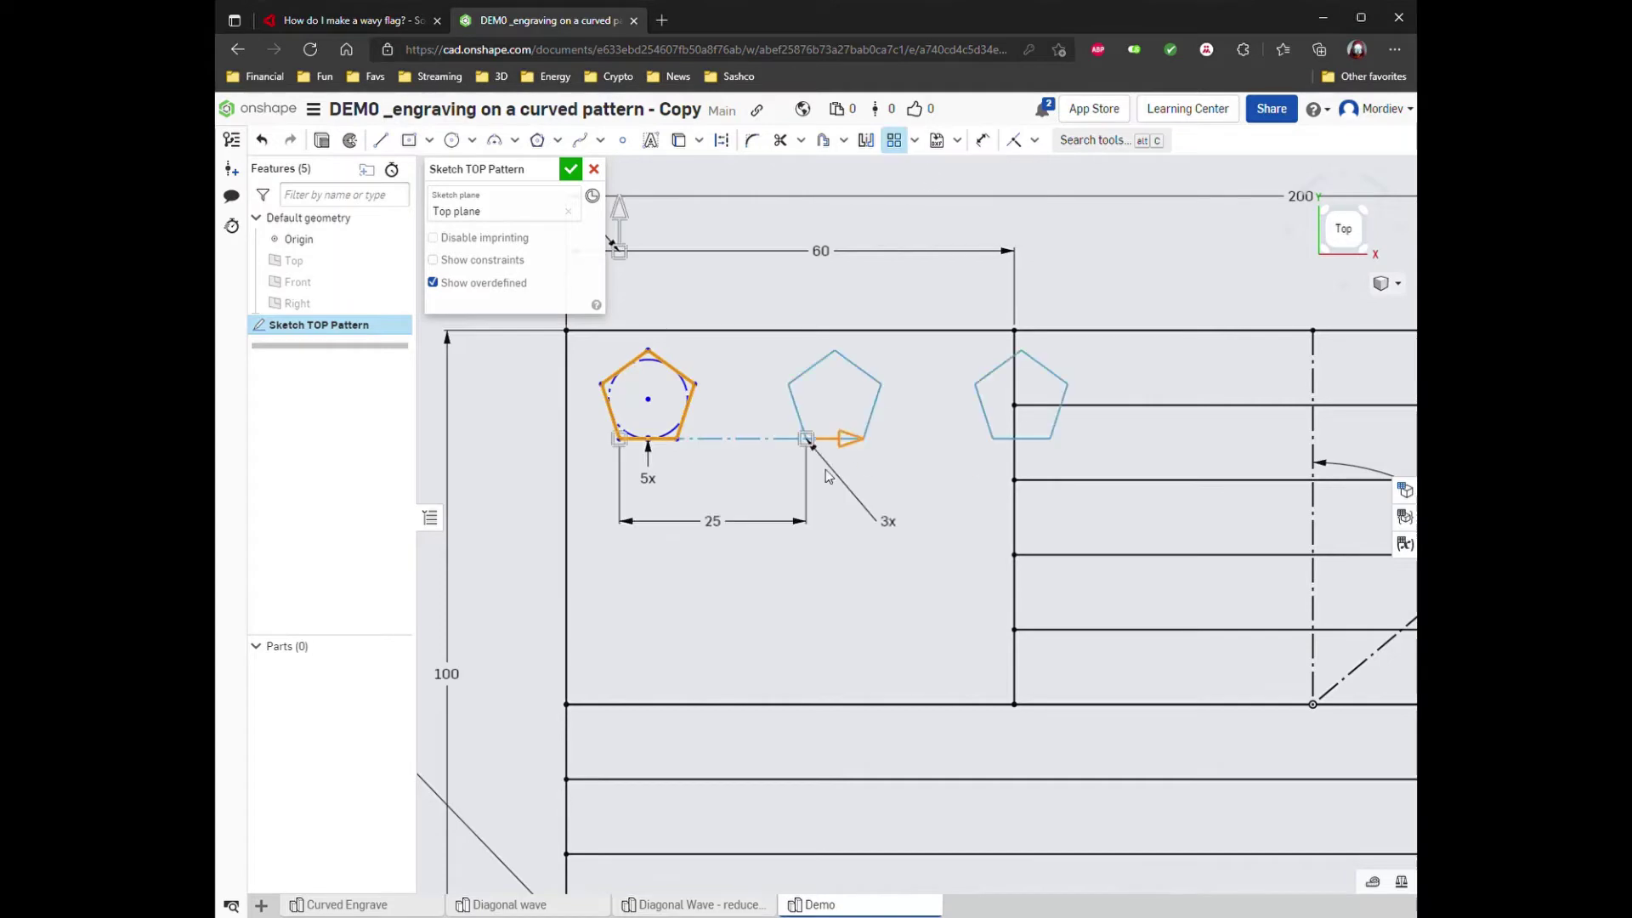
scroll(792, 482, "down", 1)
left_click_drag(669, 274, 669, 600)
left_click_drag(843, 449, 807, 450)
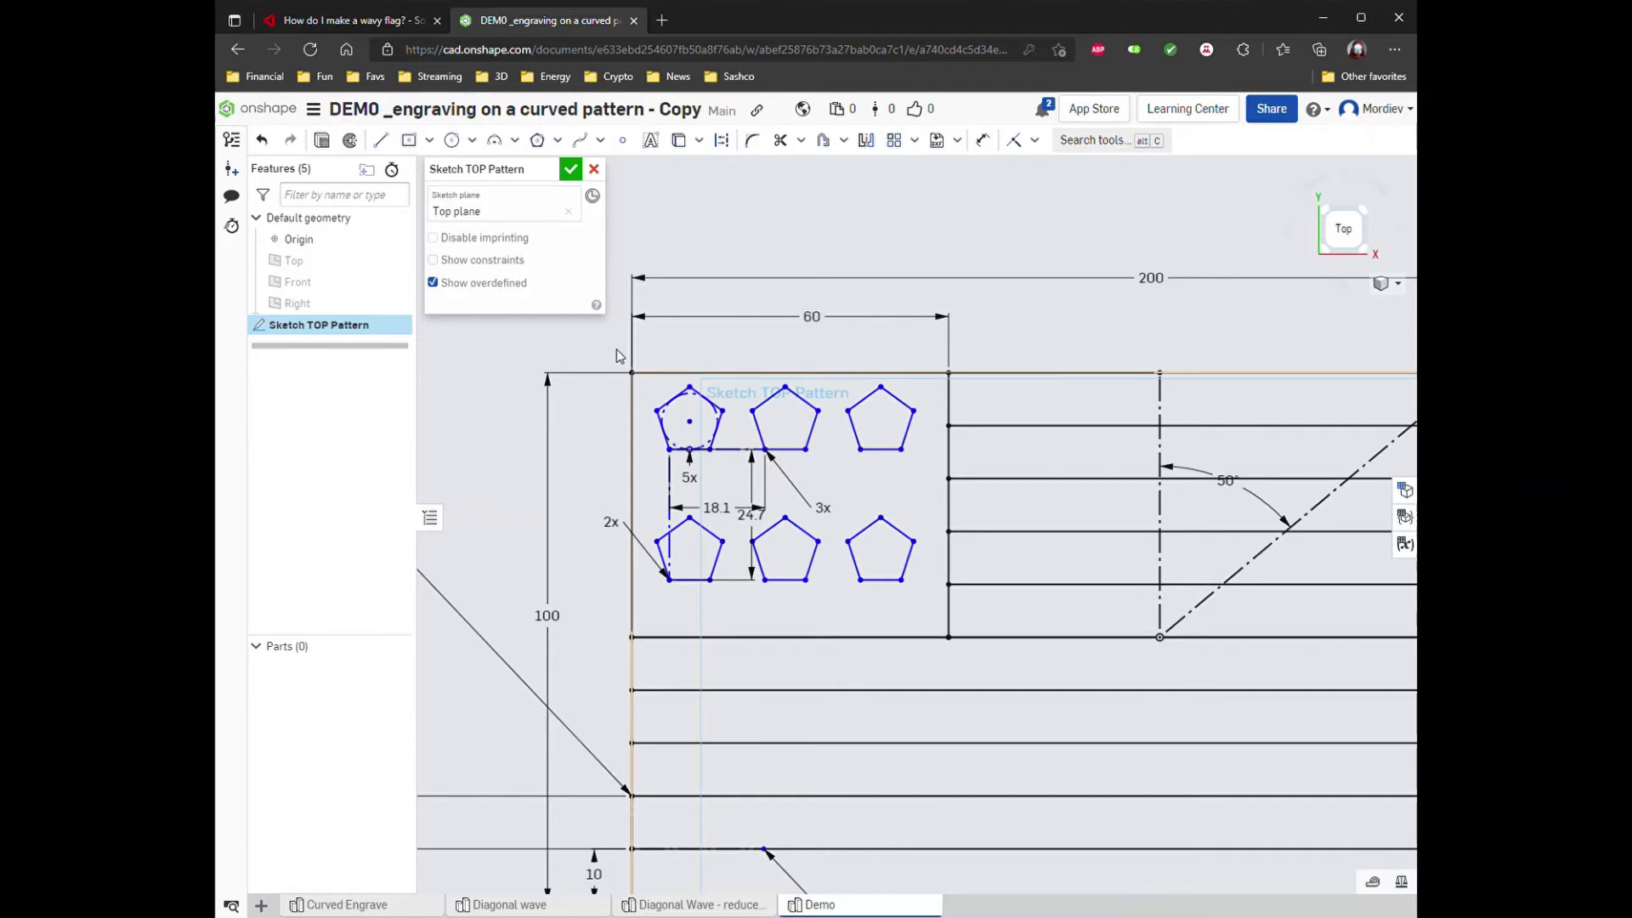
Accept and close the top-view pattern sketch.
scroll(615, 353, "down", 3)
scroll(615, 352, "down", 2)
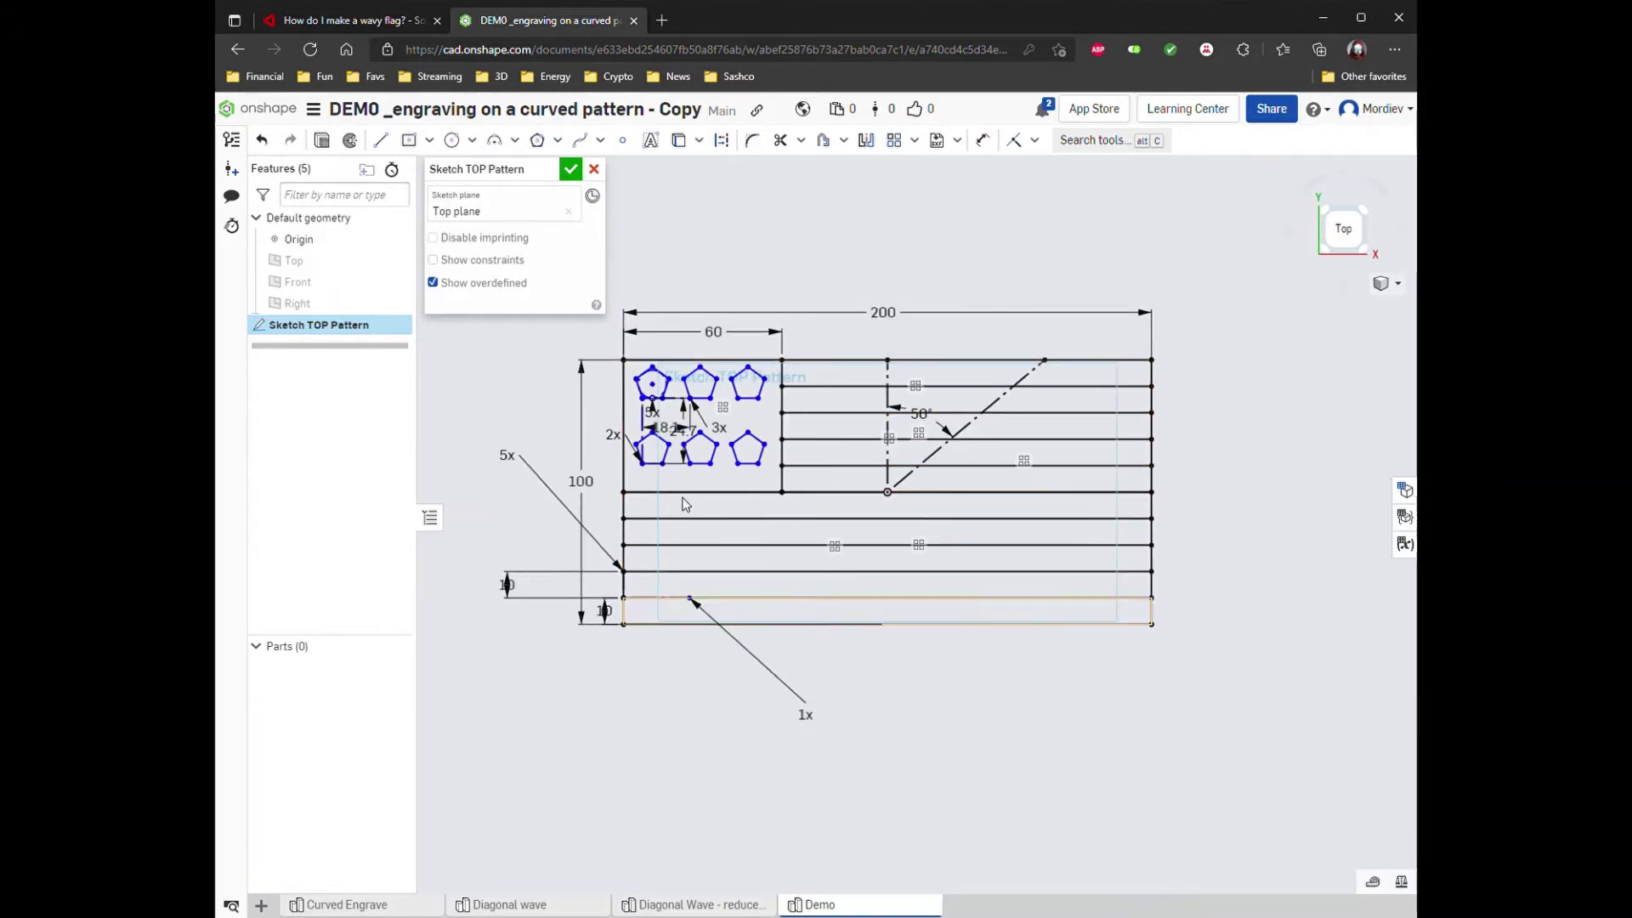
left_click(571, 169)
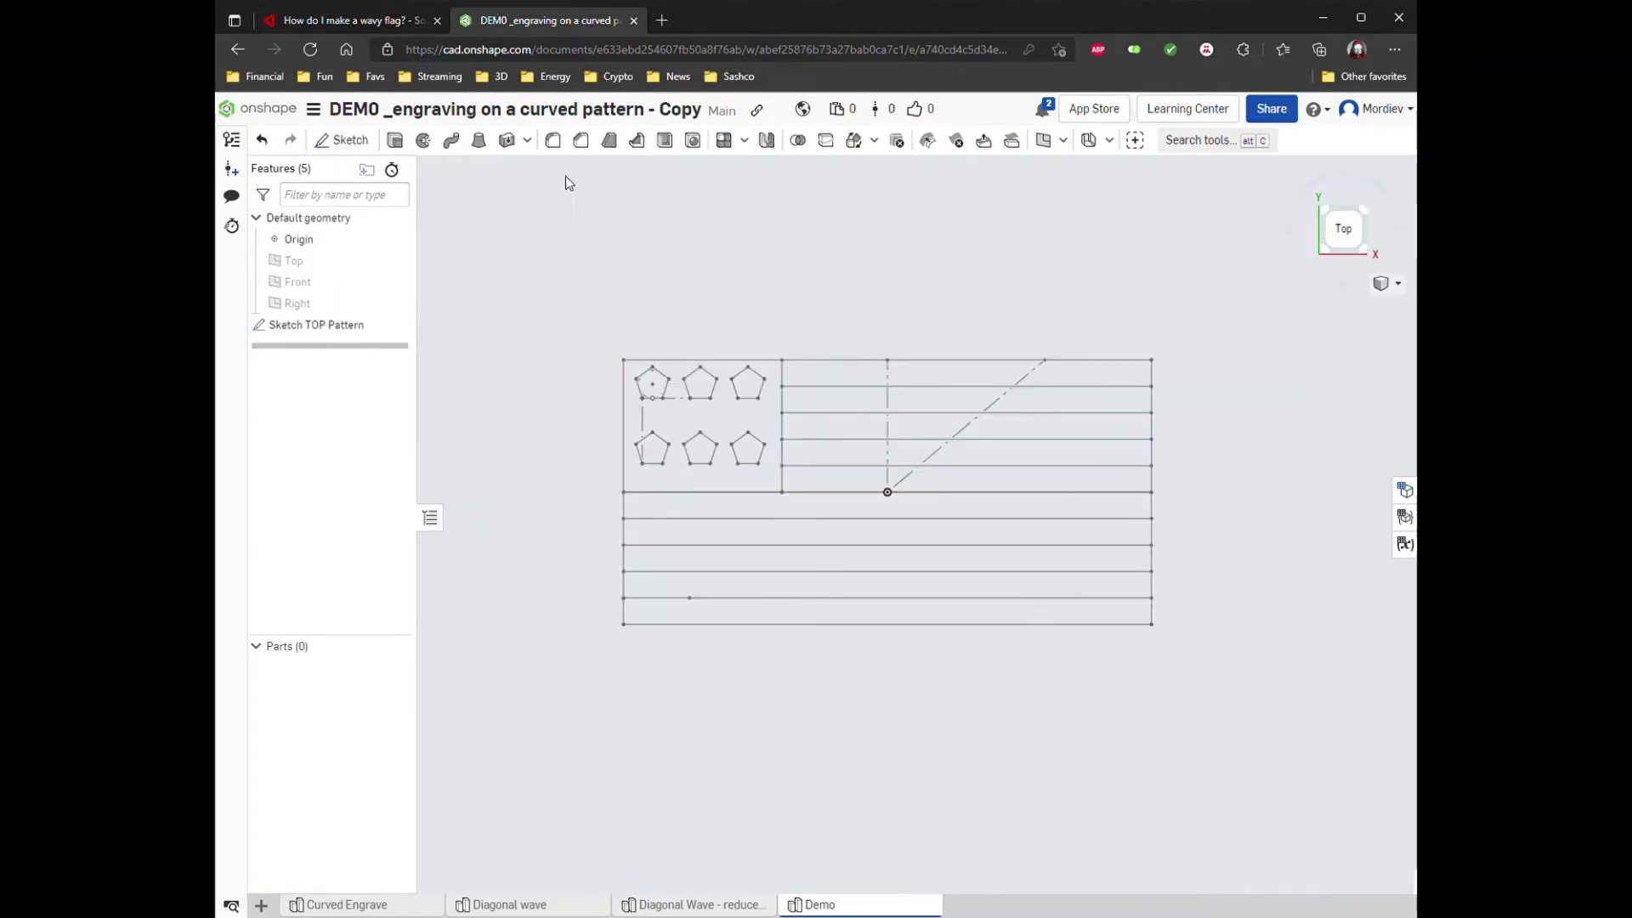
Start a Line angle construction plane through the diagonal construction line of the top pattern sketch.
scroll(571, 548, "down", 3)
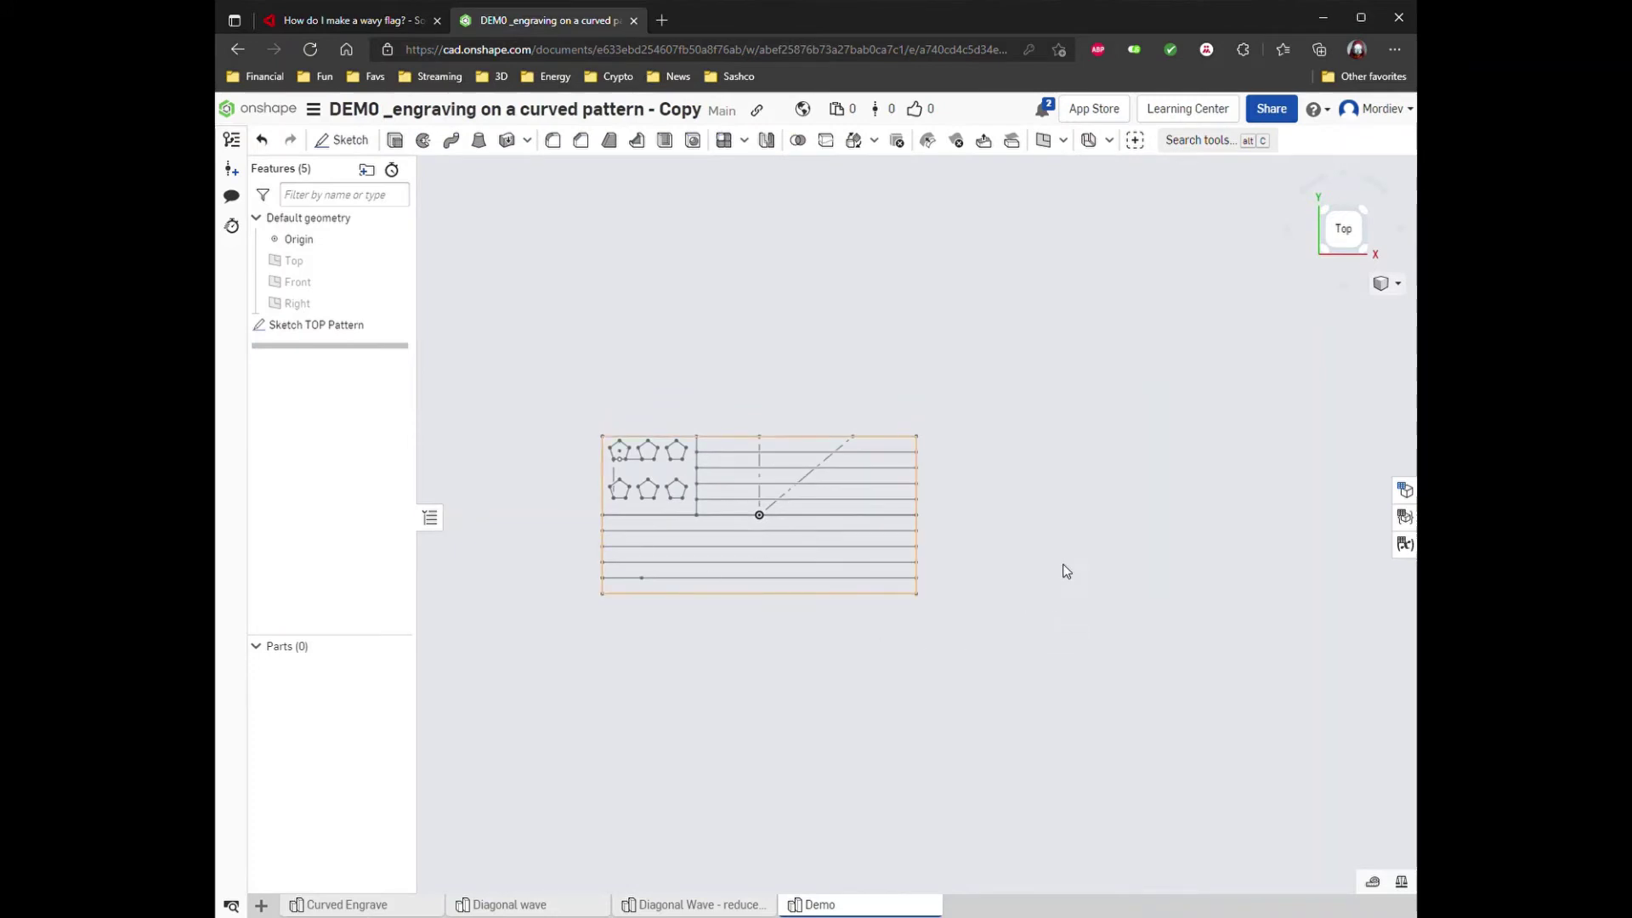
scroll(858, 579, "down", 4)
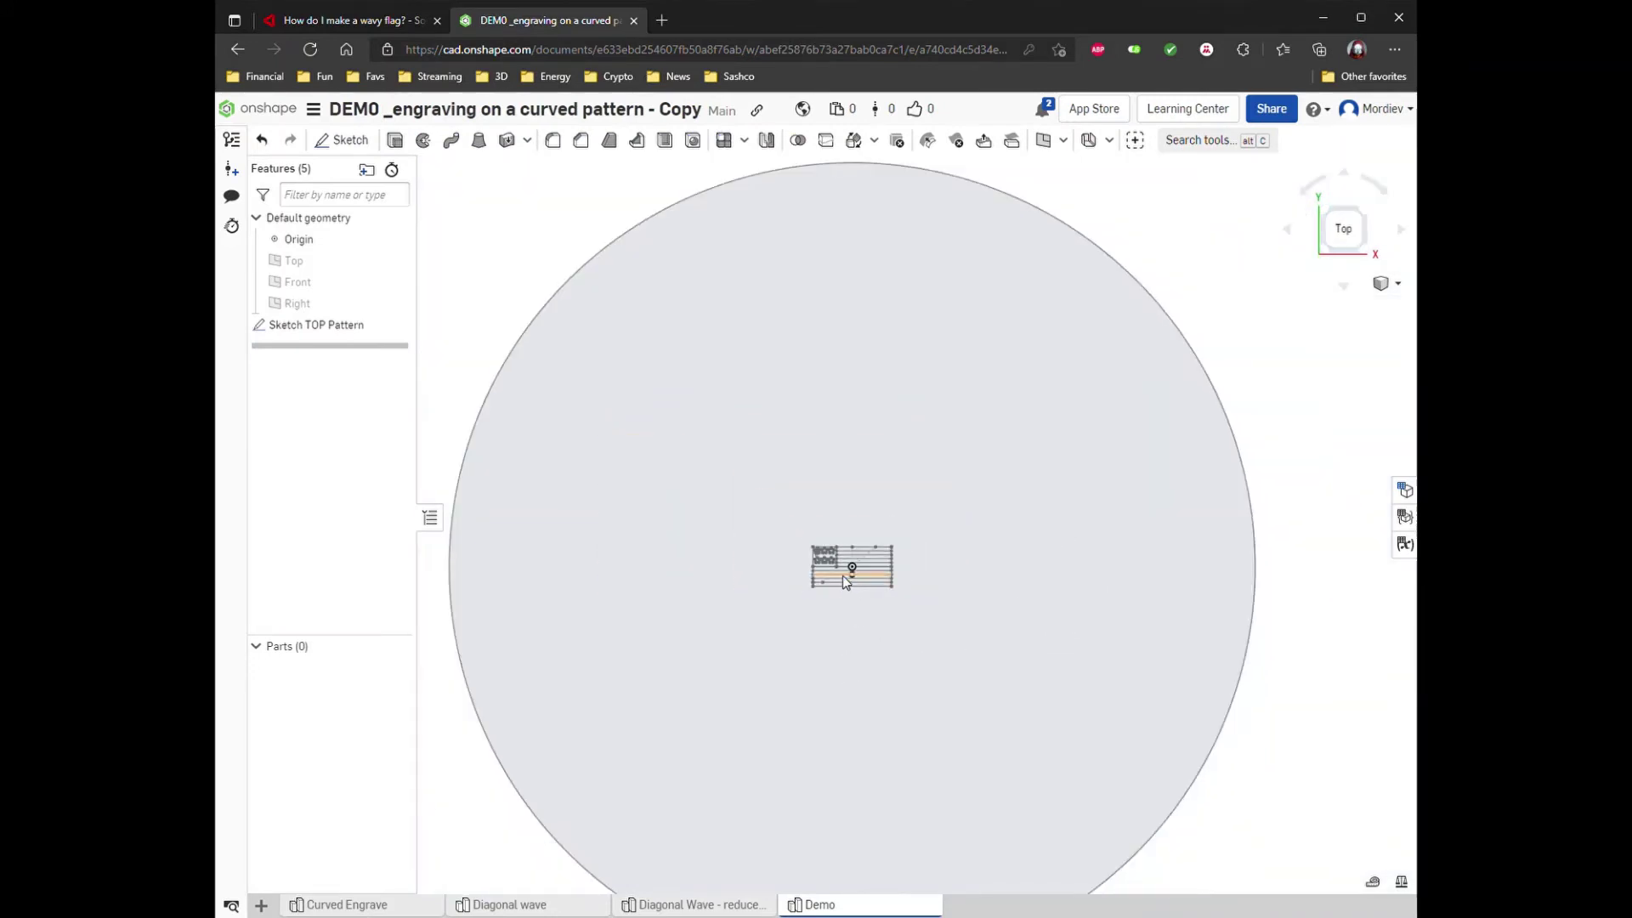
scroll(843, 575, "up", 5)
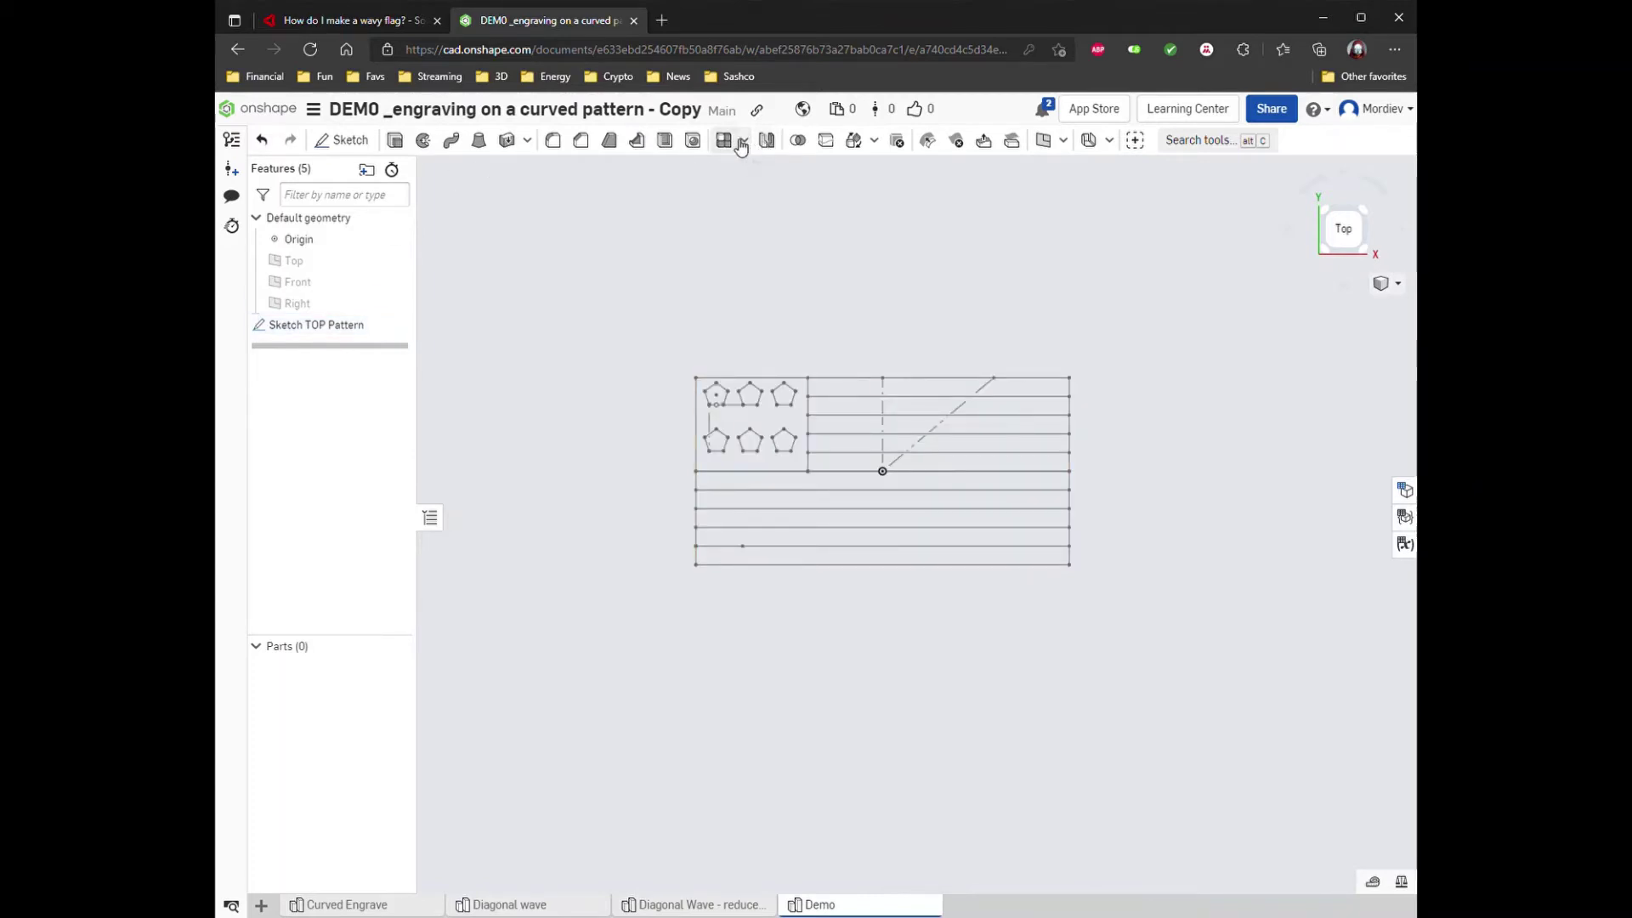
left_click(1045, 142)
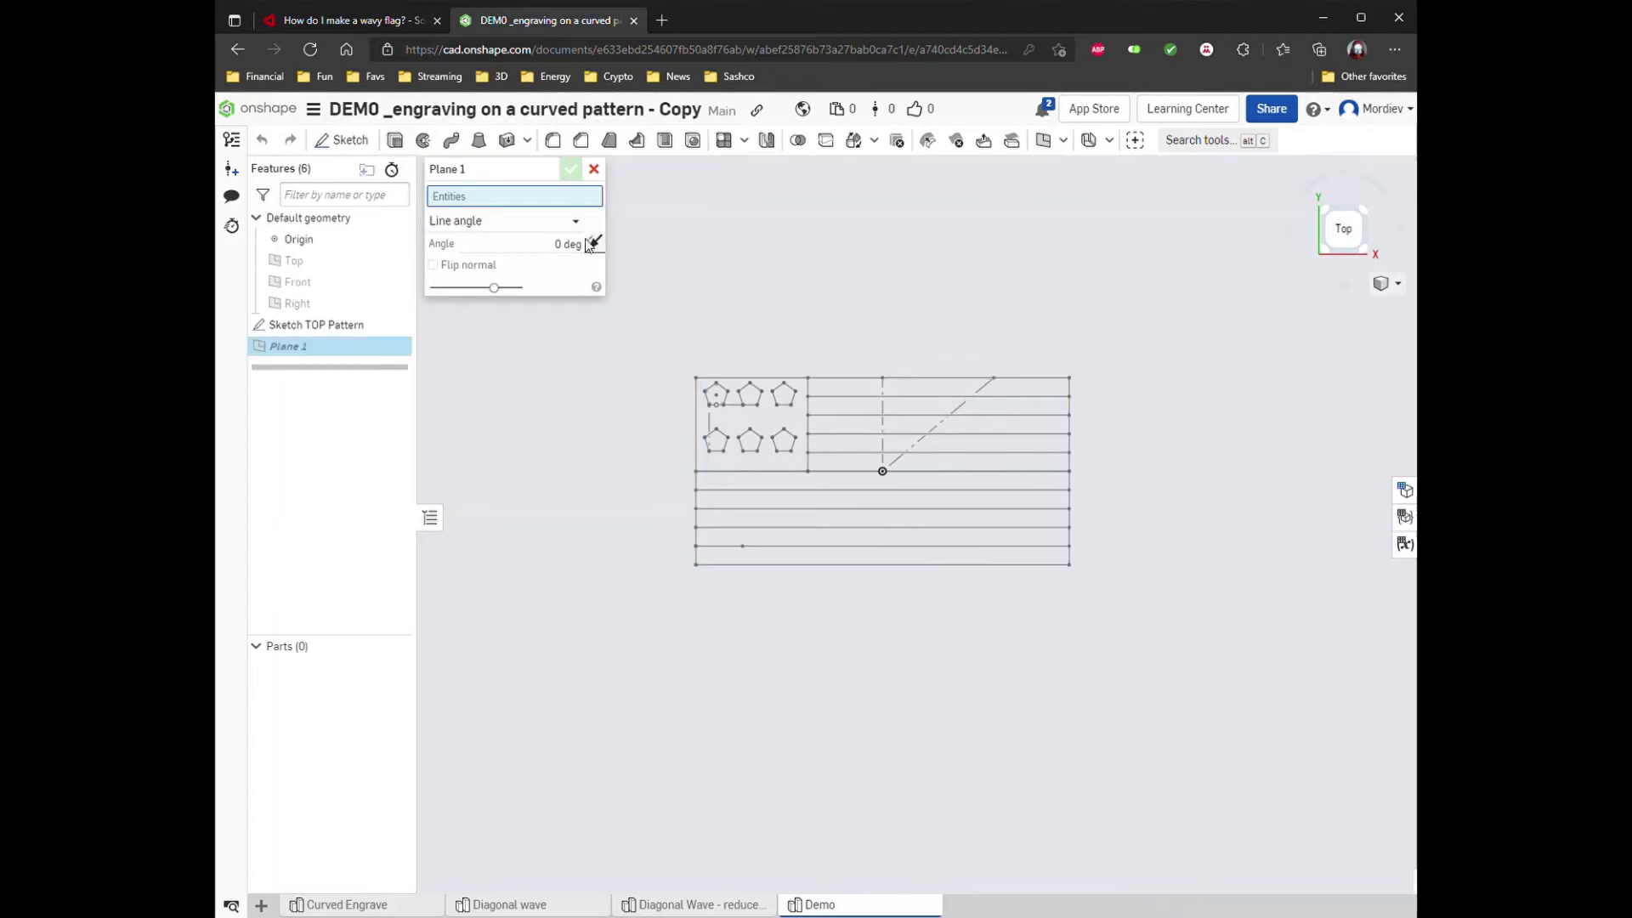
left_click(581, 224)
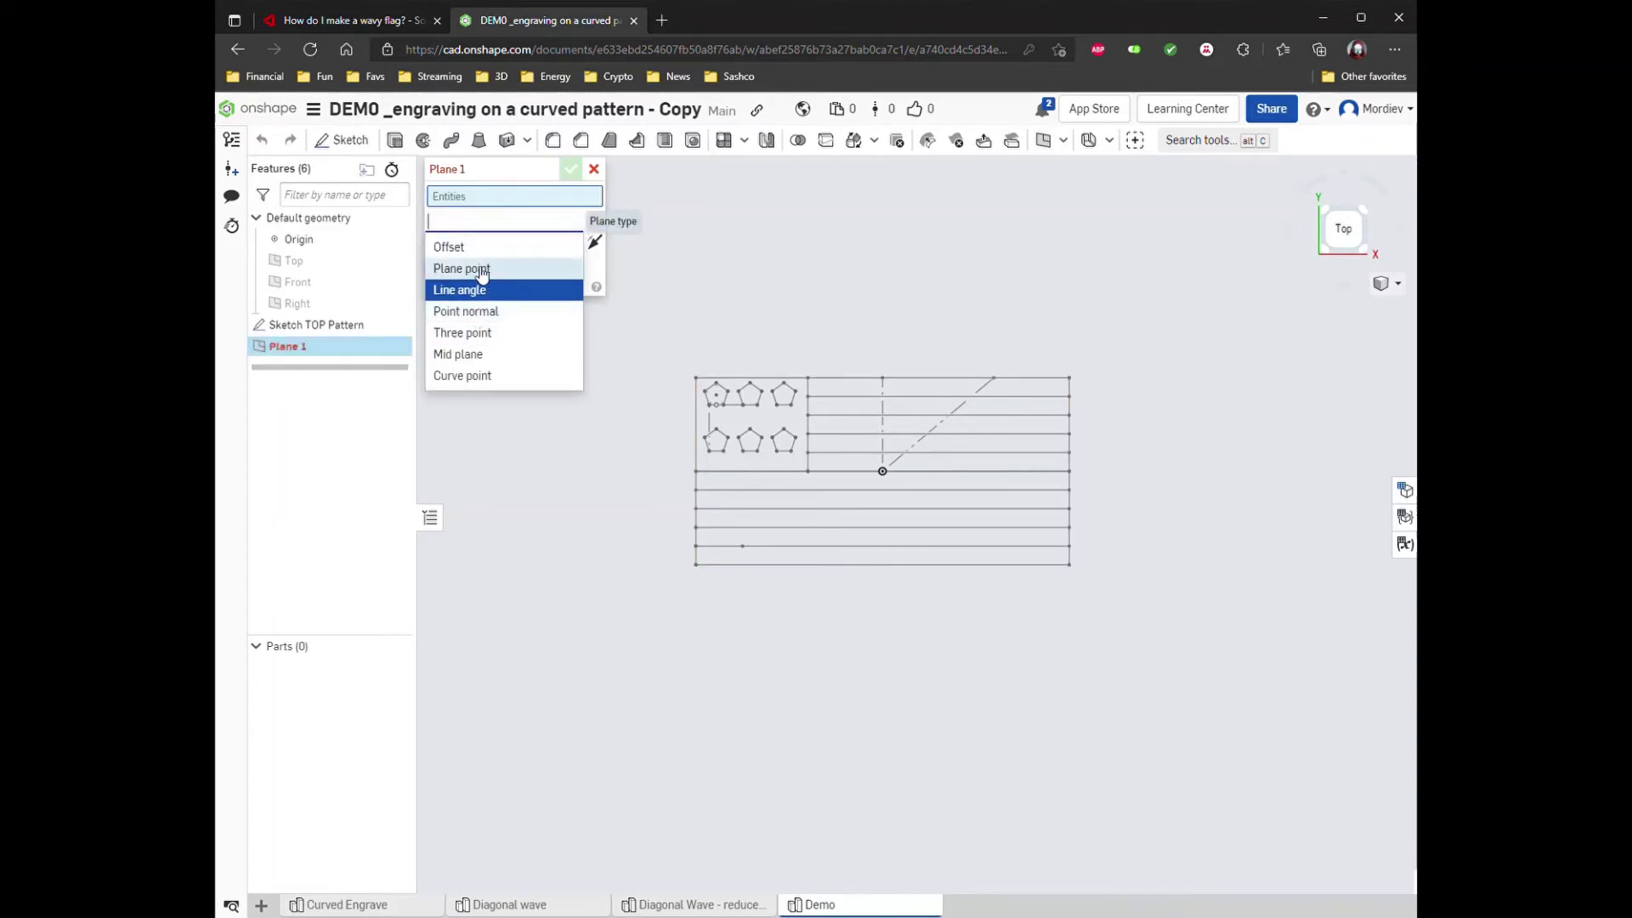
left_click(466, 247)
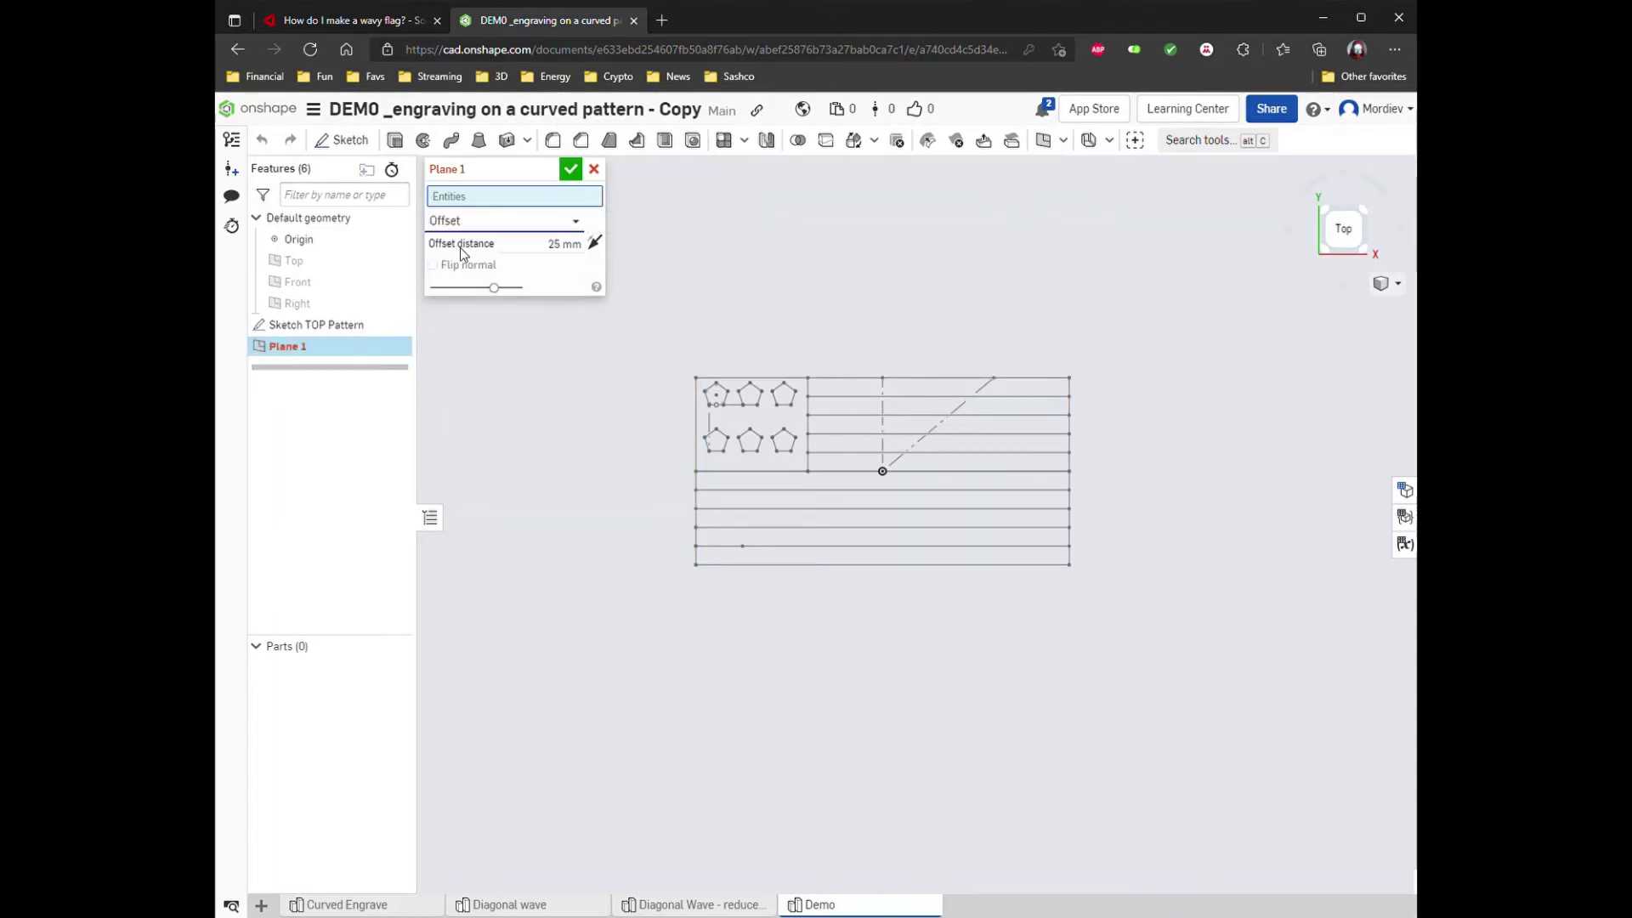
left_click(578, 222)
left_click(475, 292)
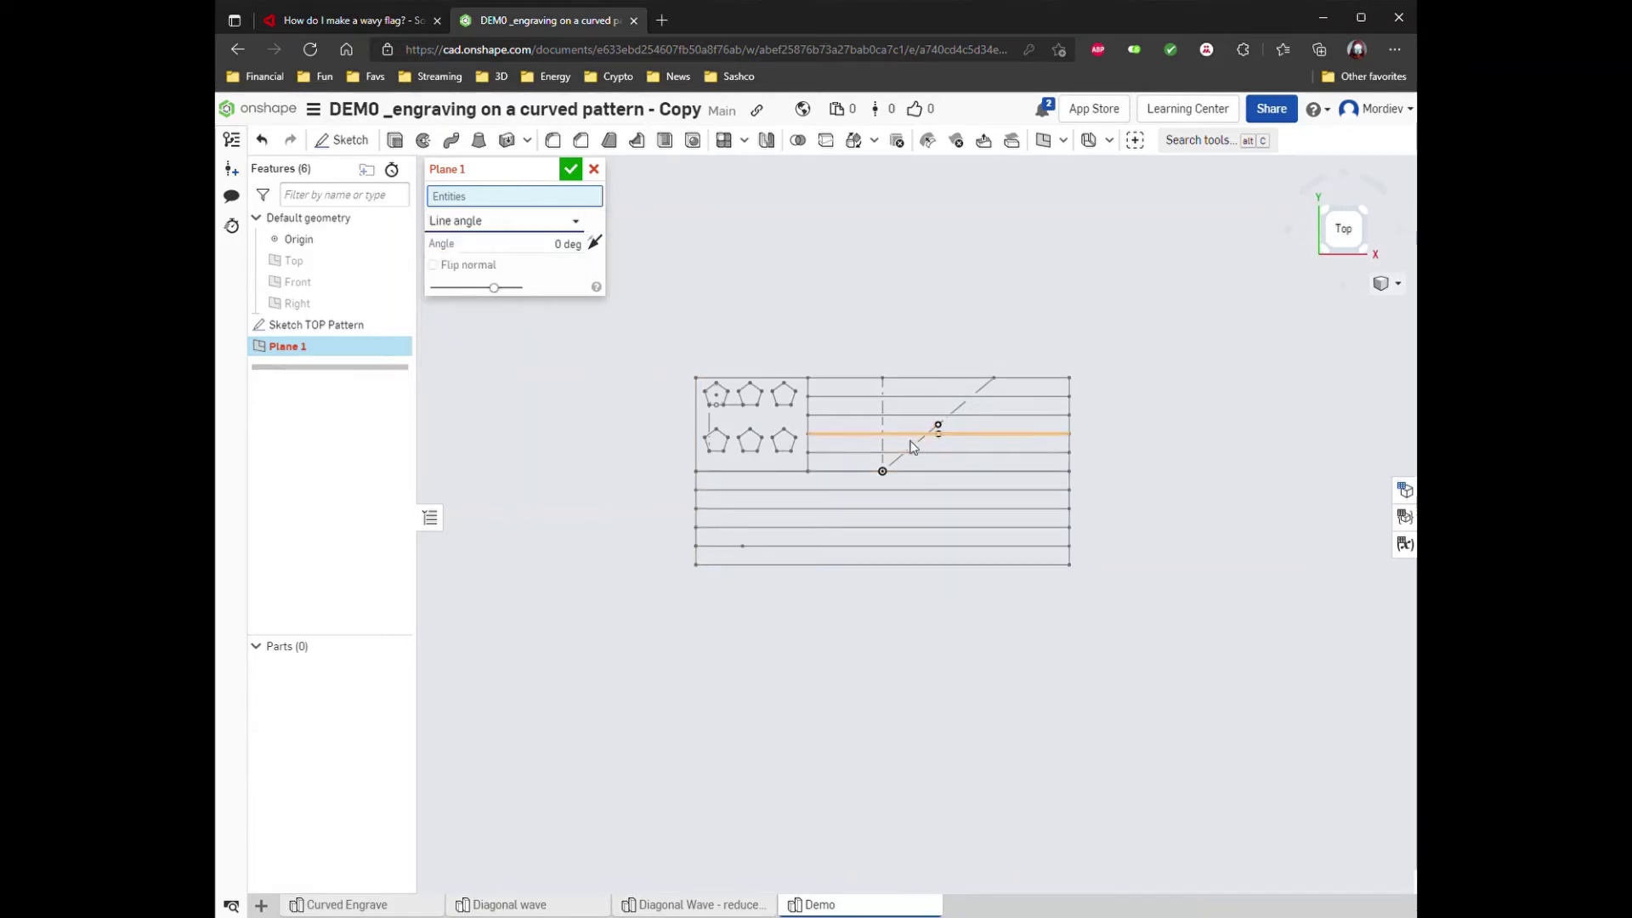
left_click(916, 452)
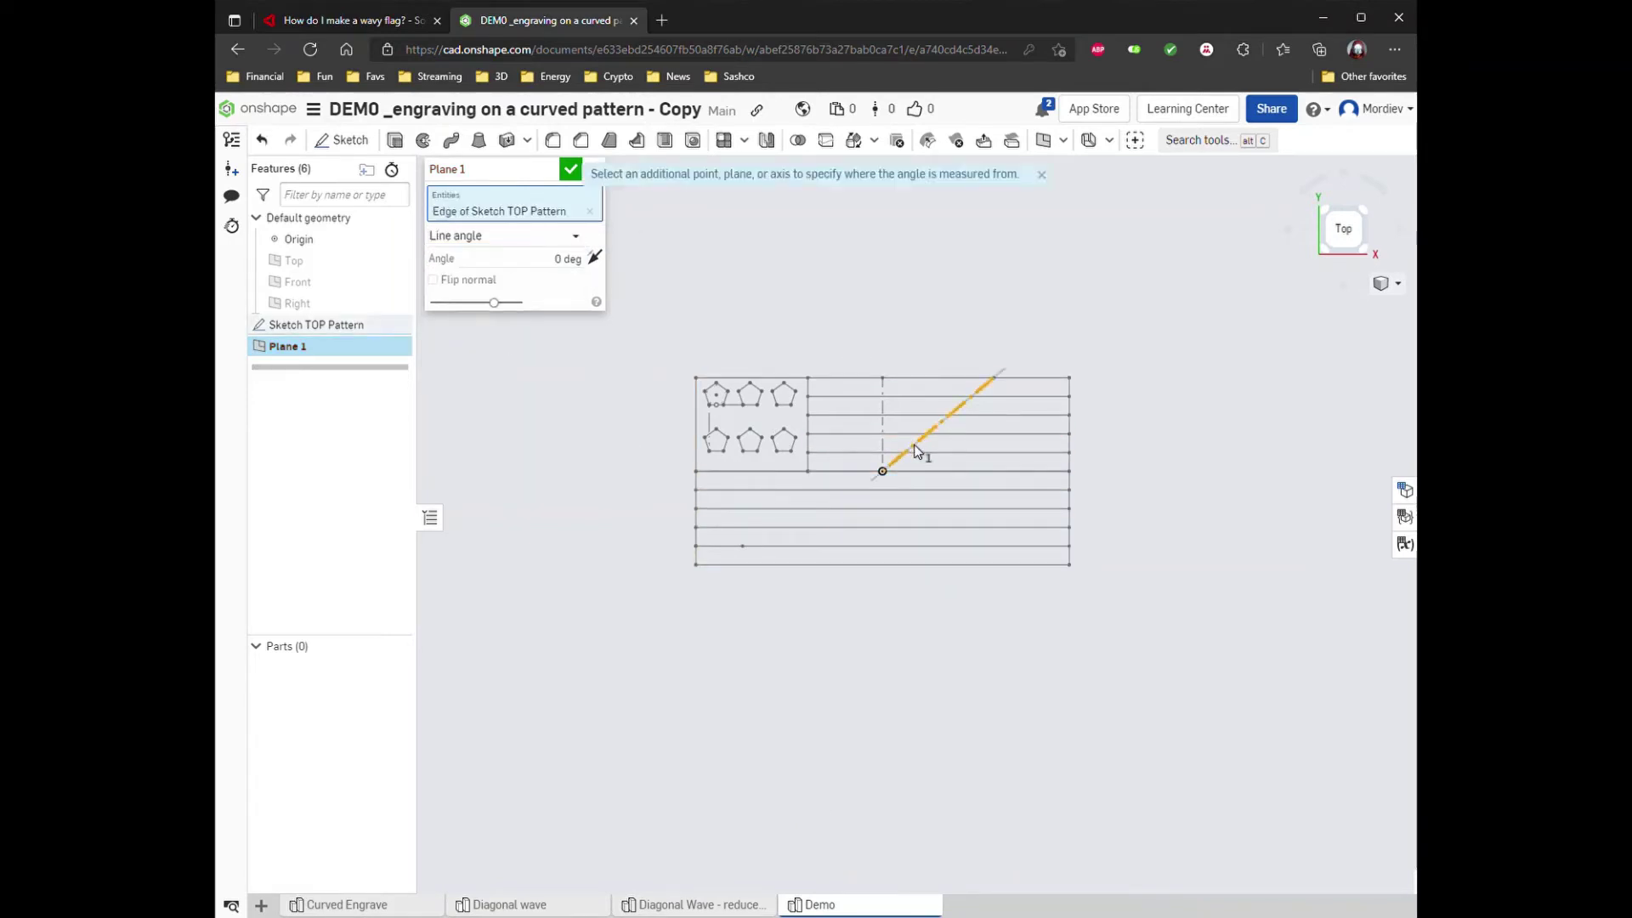
Name the new plane "Plane for Waves" and accept it.
left_click(548, 172)
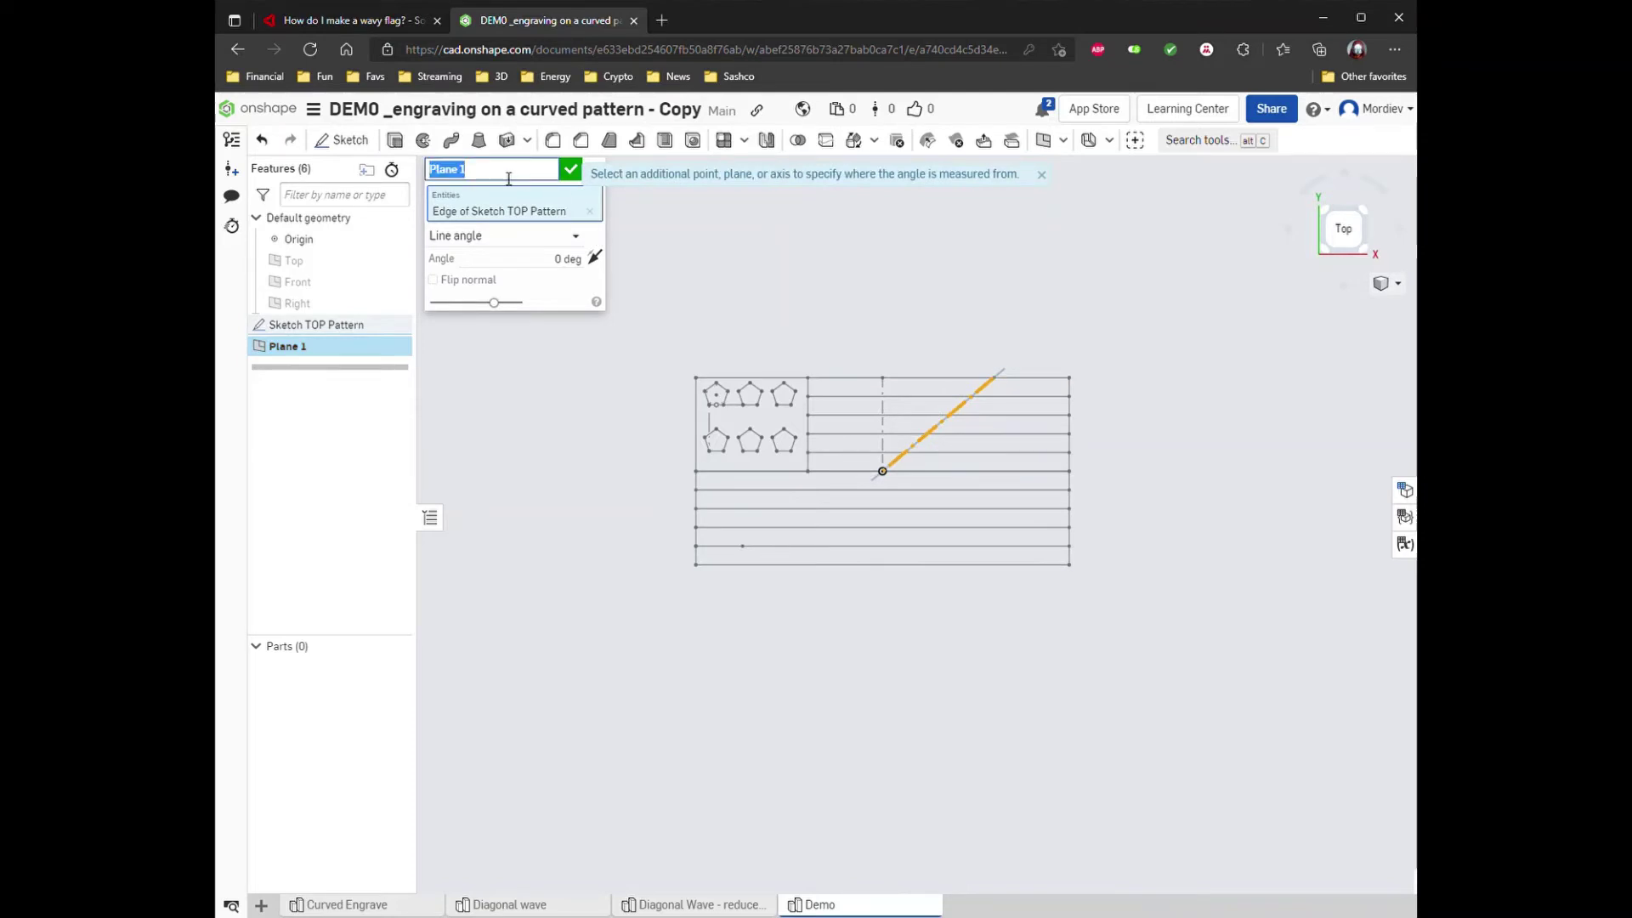
key("BackSpace")
type("Plane for Waves")
key("Return")
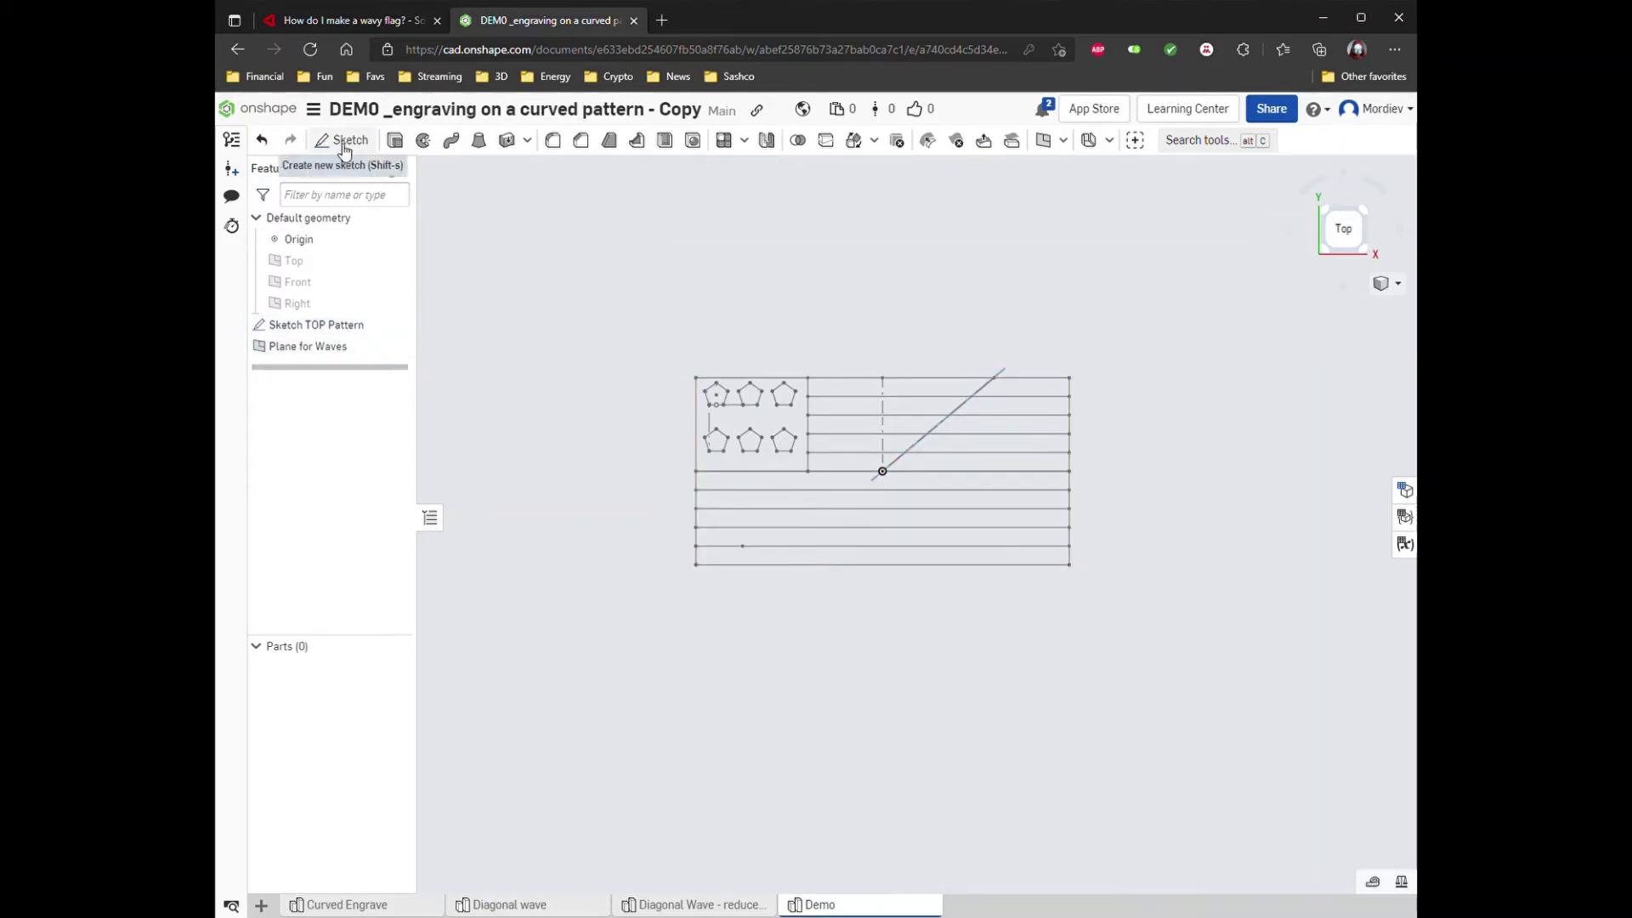
Hide the top pattern sketch and show the Top plane to view its orientation relative to the wave plane.
left_click(394, 325)
right_click_drag(538, 499, 624, 485)
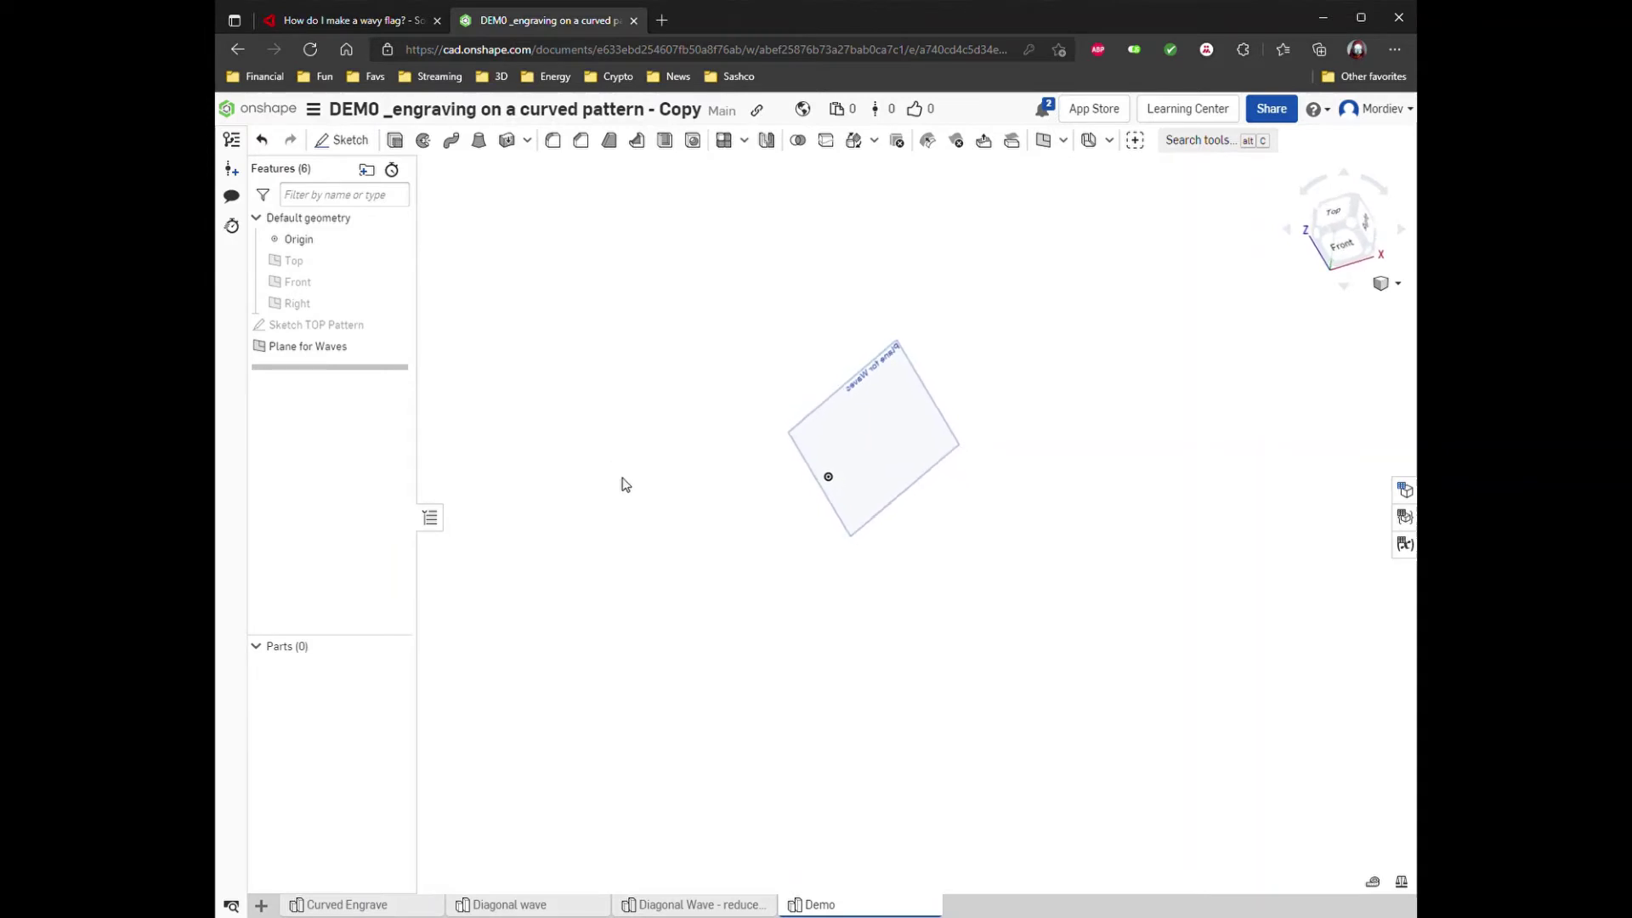
left_click(394, 261)
key("n")
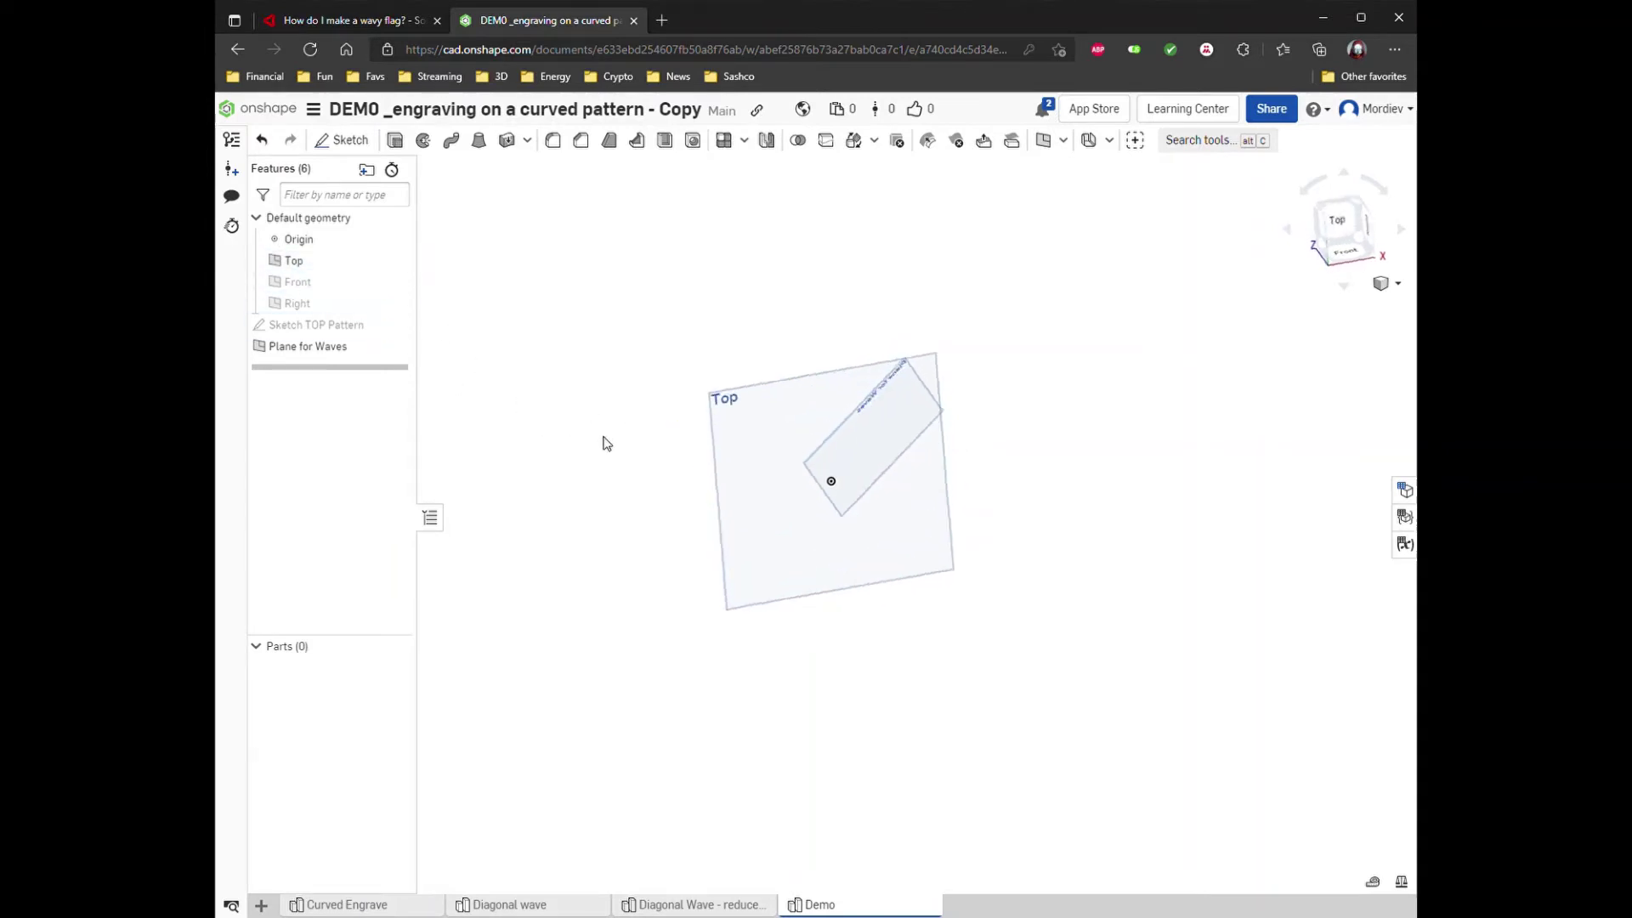
right_click_drag(629, 450, 592, 410)
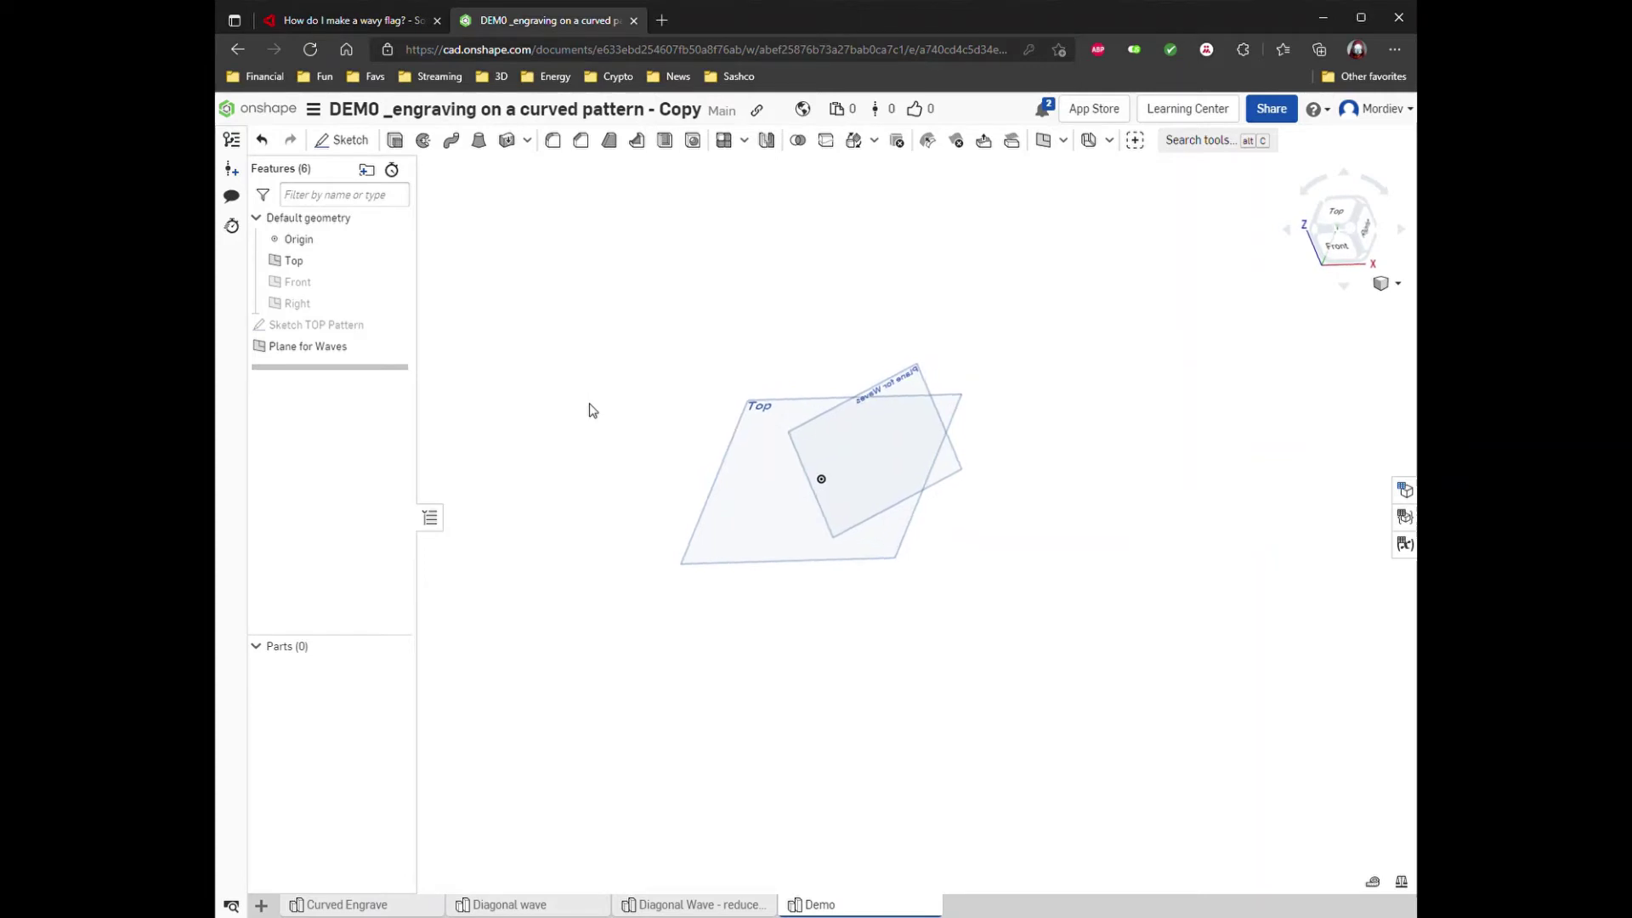
Start a new sketch on the Plane for Waves plane.
left_click(344, 140)
left_click(593, 169)
left_click(344, 141)
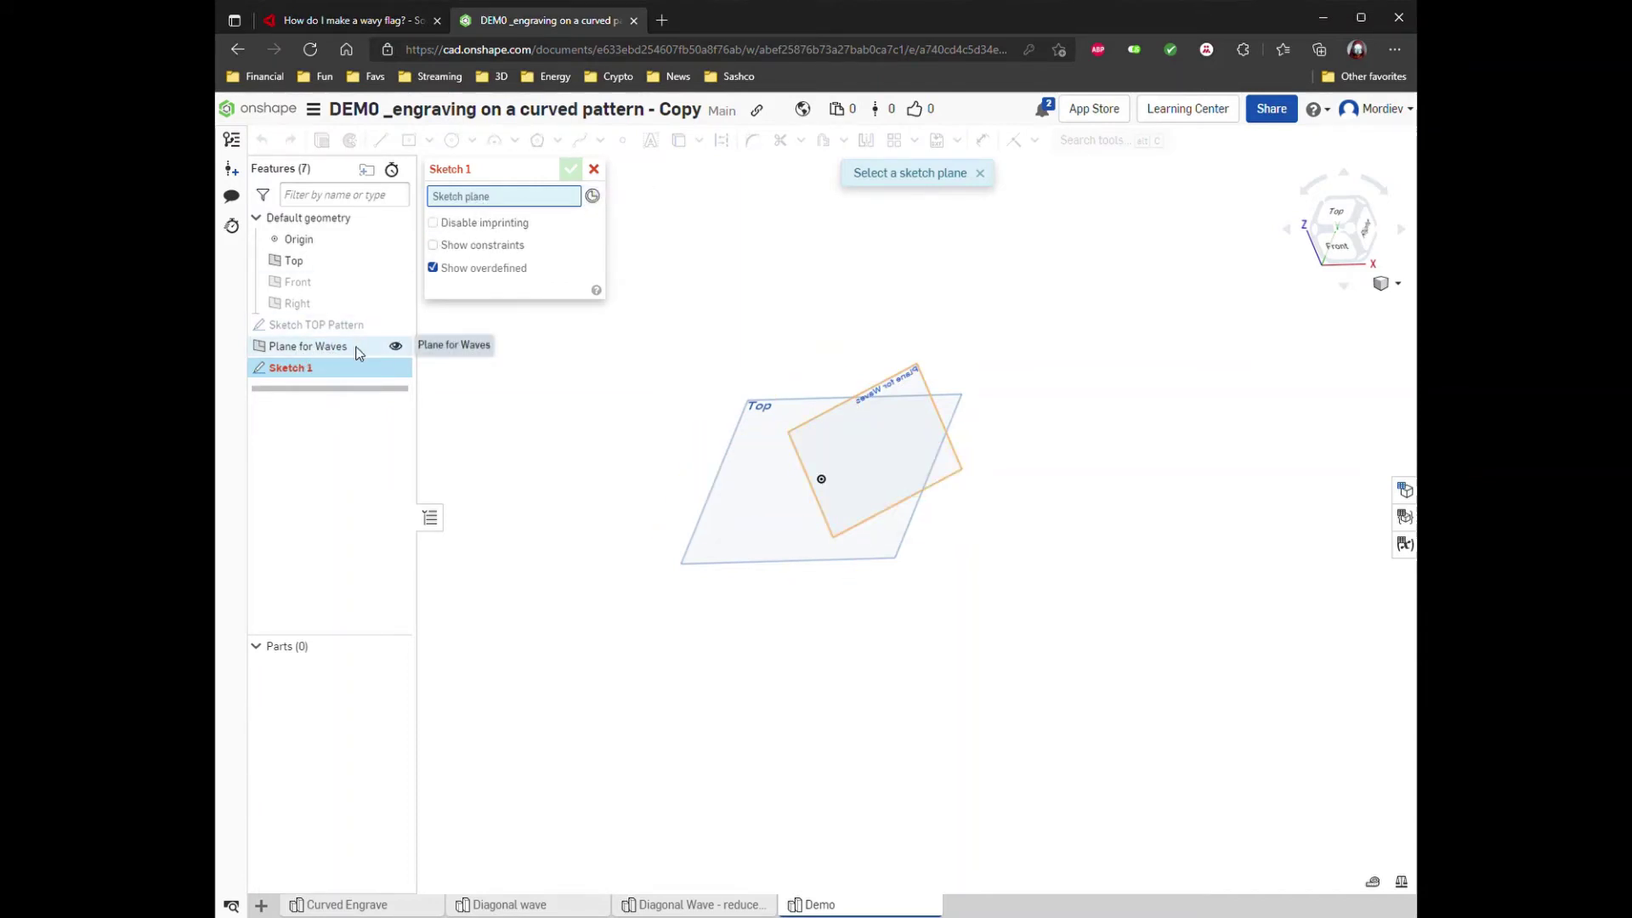
left_click(319, 349)
Show the top pattern sketch and project the flag's upper-right and lower-left corner points into the wave sketch.
left_click(395, 326)
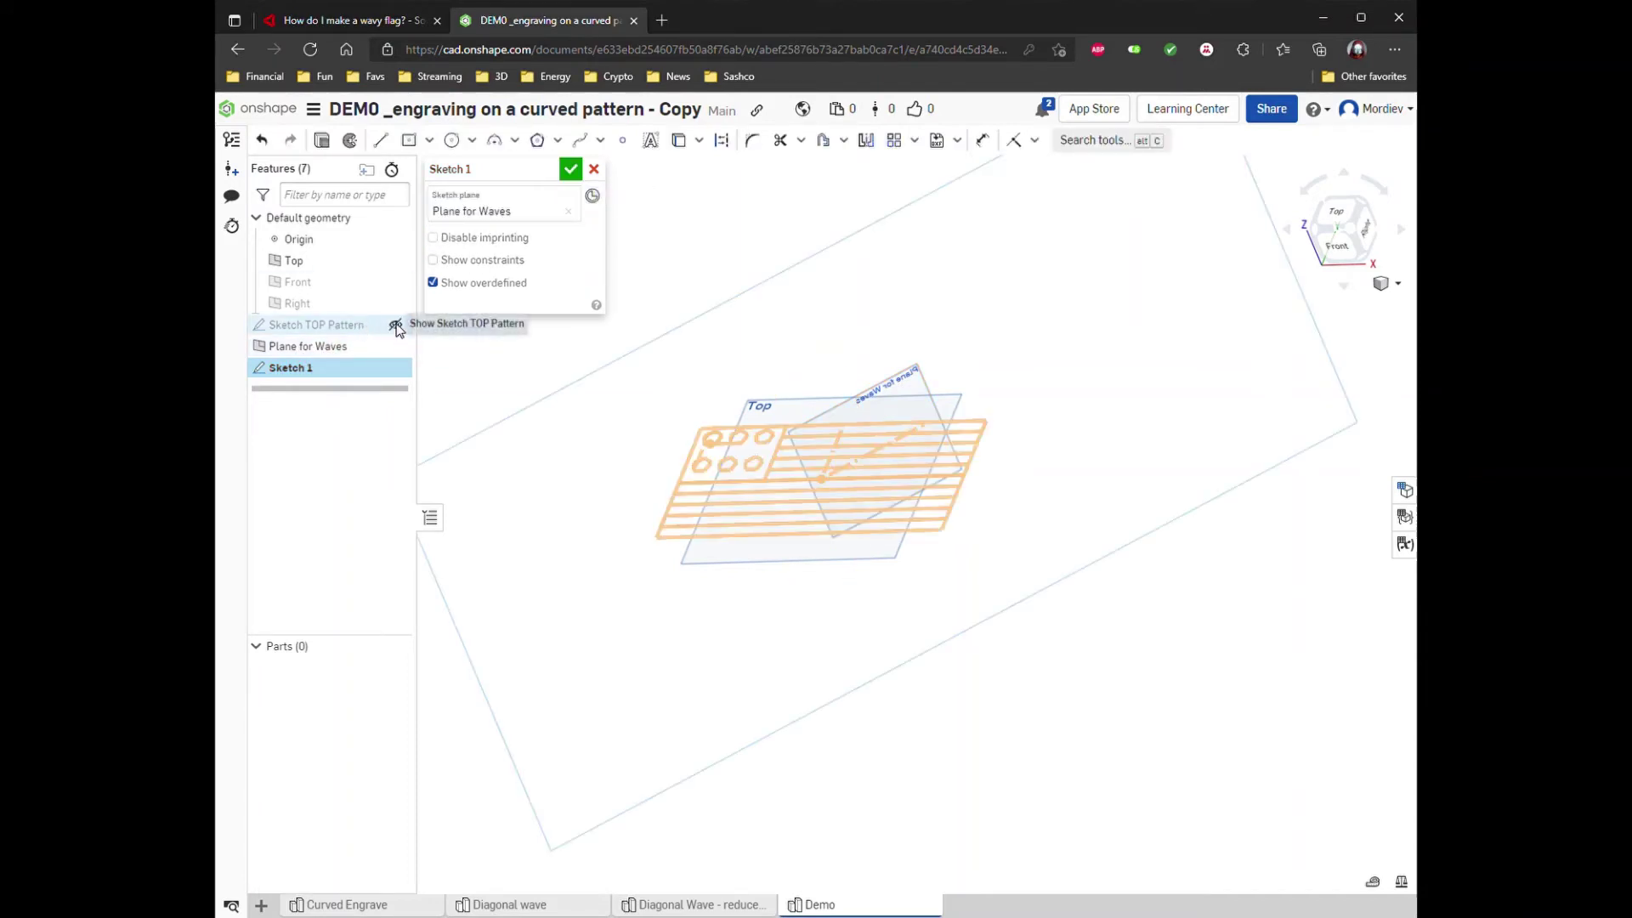
left_click(396, 327)
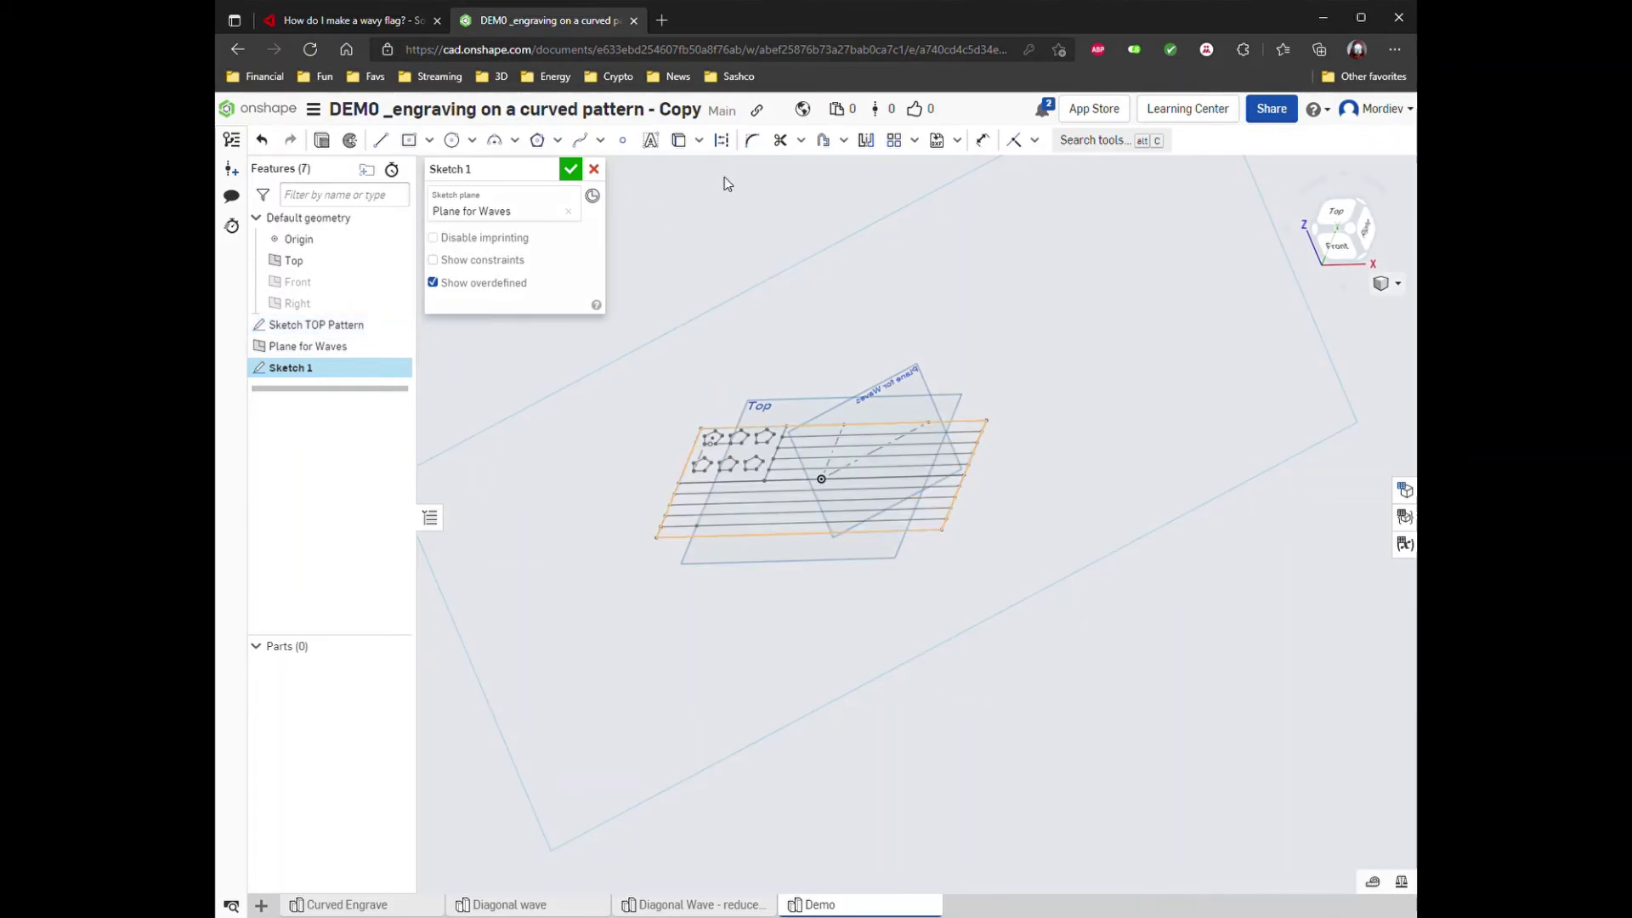
left_click(678, 140)
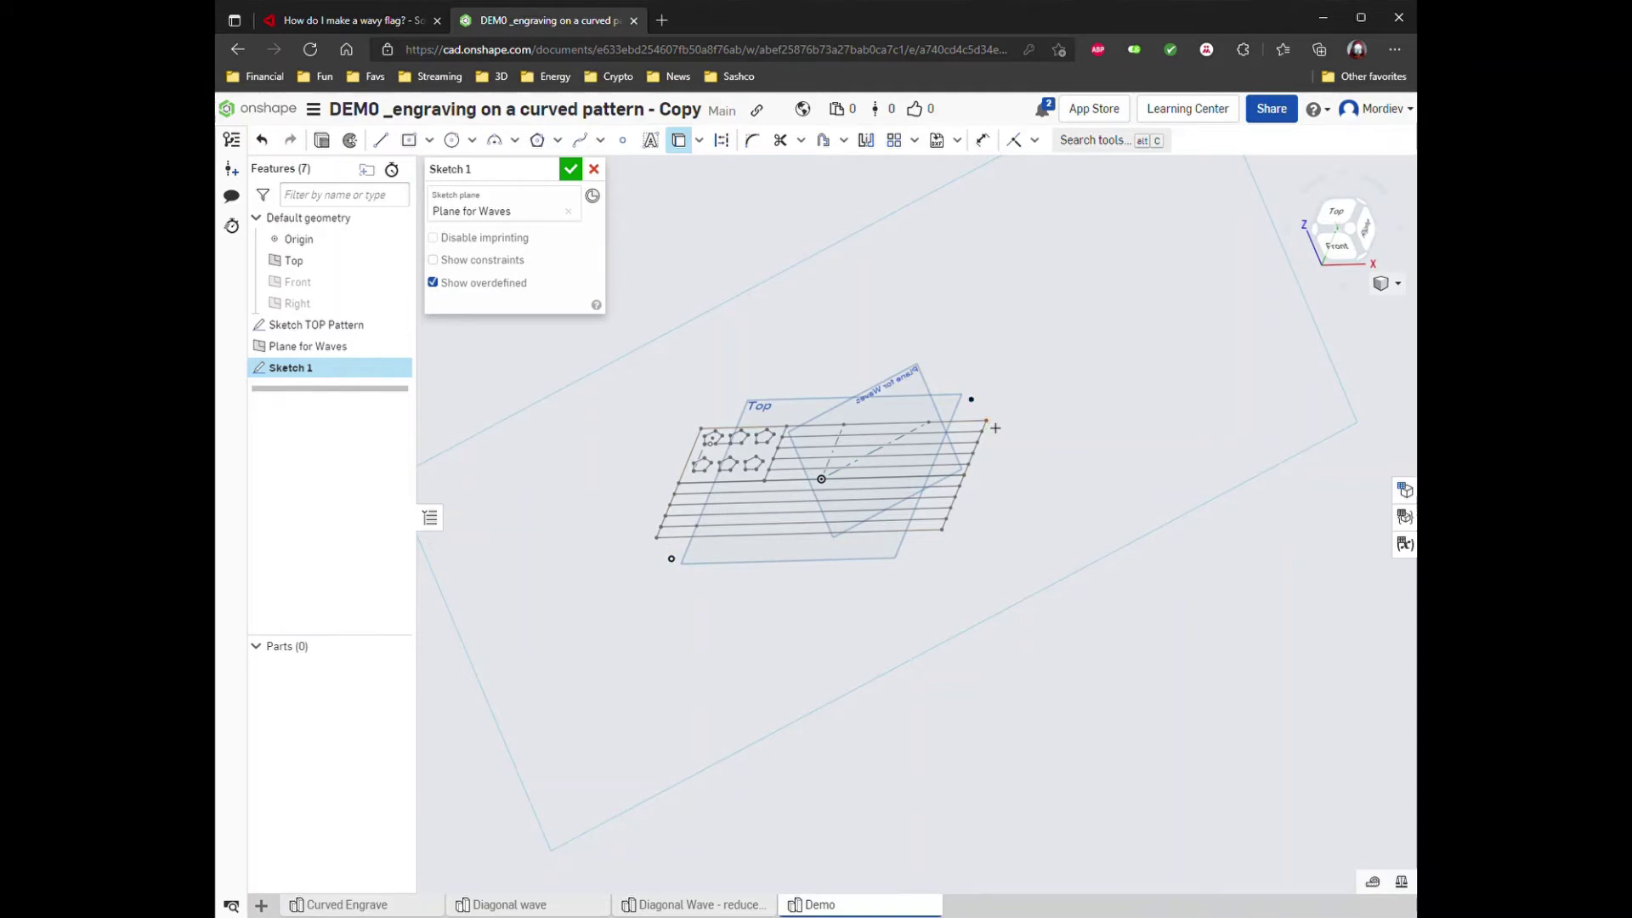
Rename the current sketch "Sketch Wave pattern".
left_click(548, 170)
left_click(524, 179)
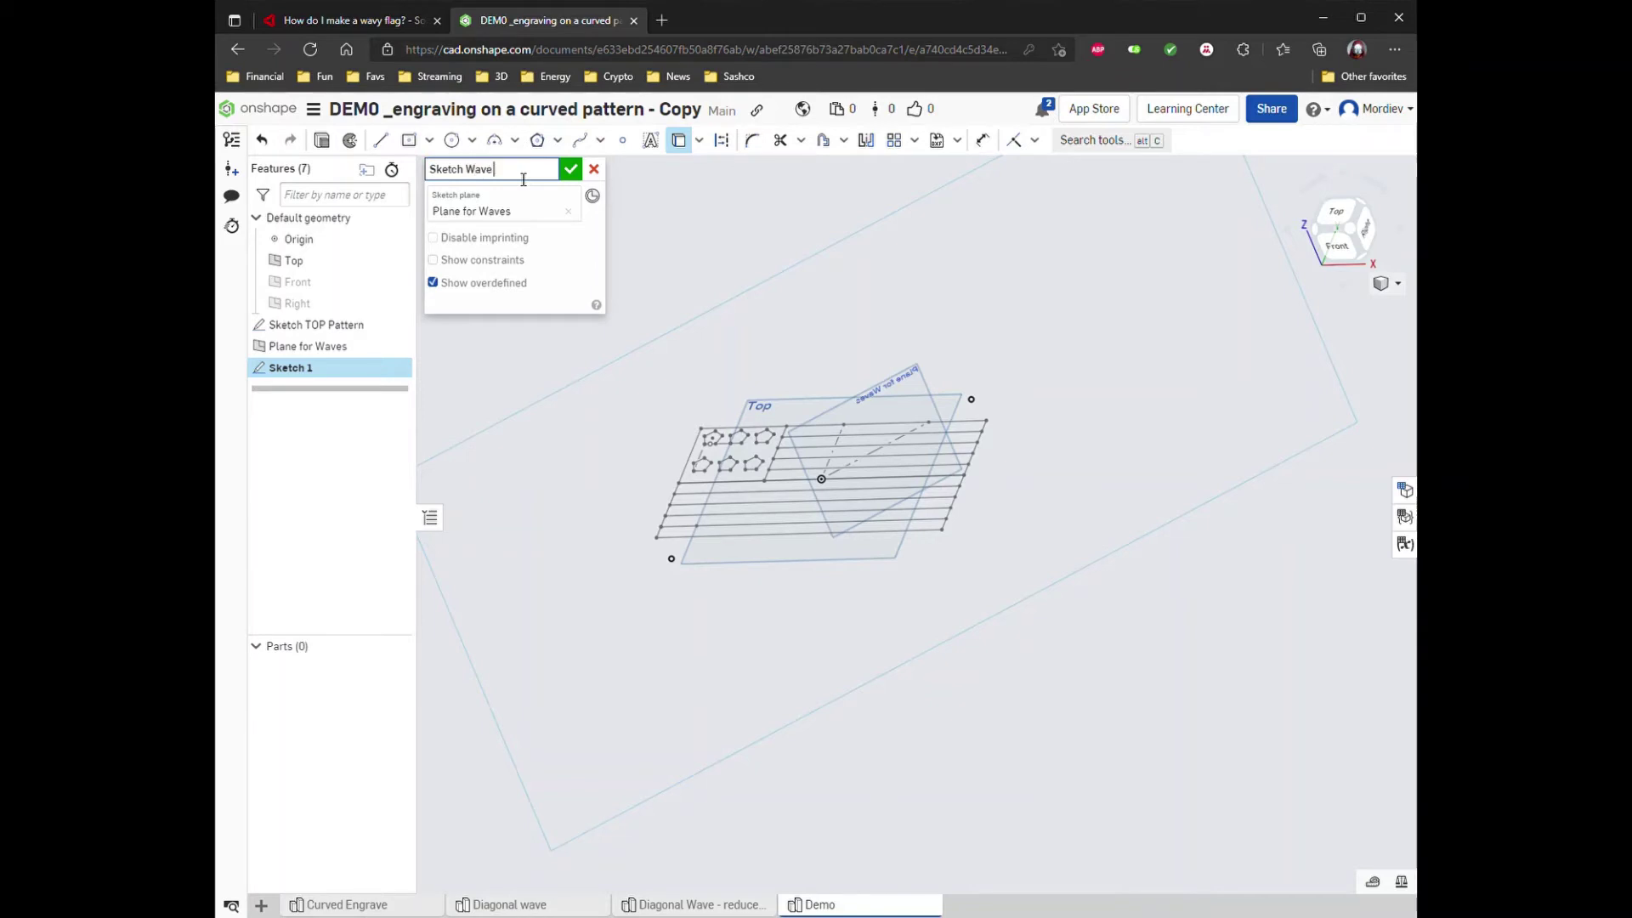
key("Return")
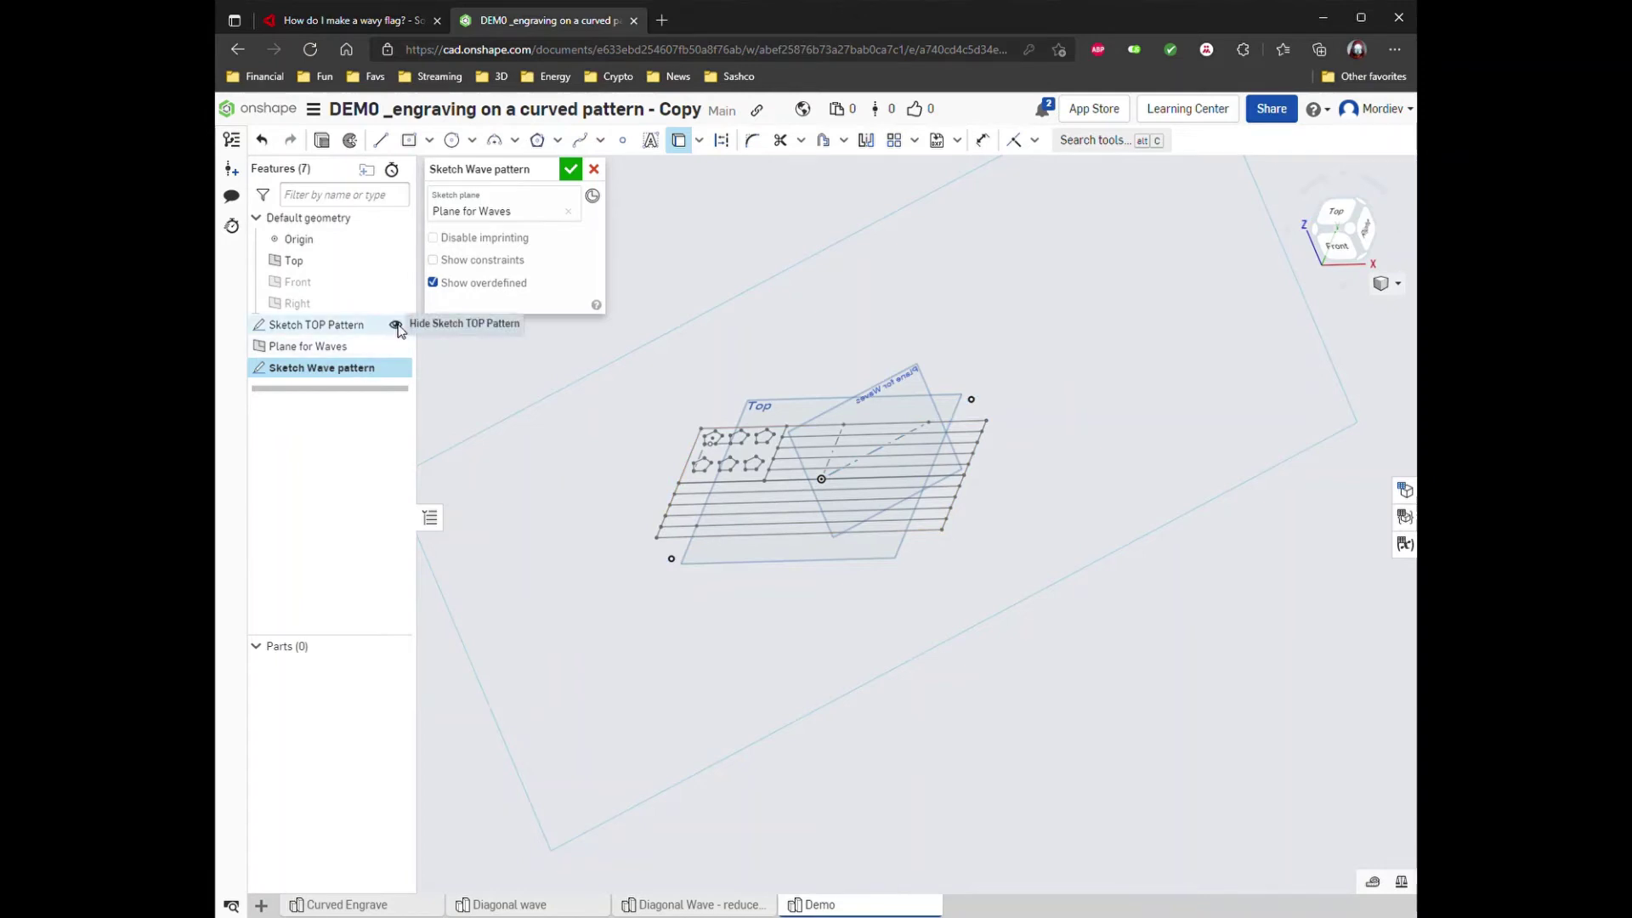
Hide the top pattern sketch, the Top plane and the wave plane, and view normal to the sketch plane.
left_click(397, 326)
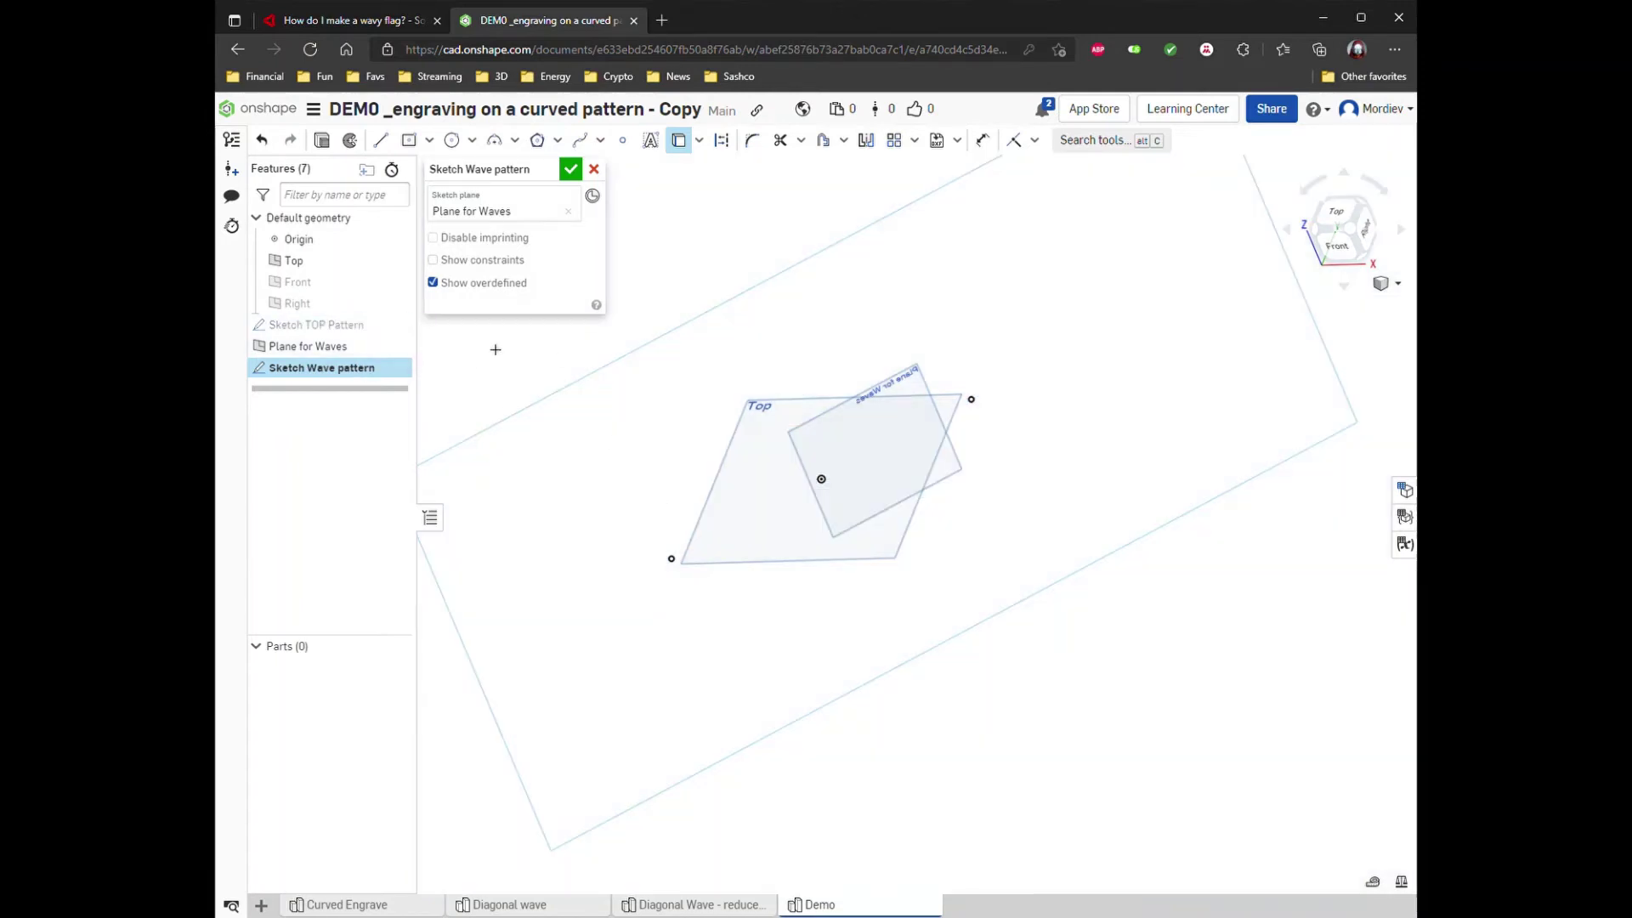
left_click(396, 260)
left_click(396, 348)
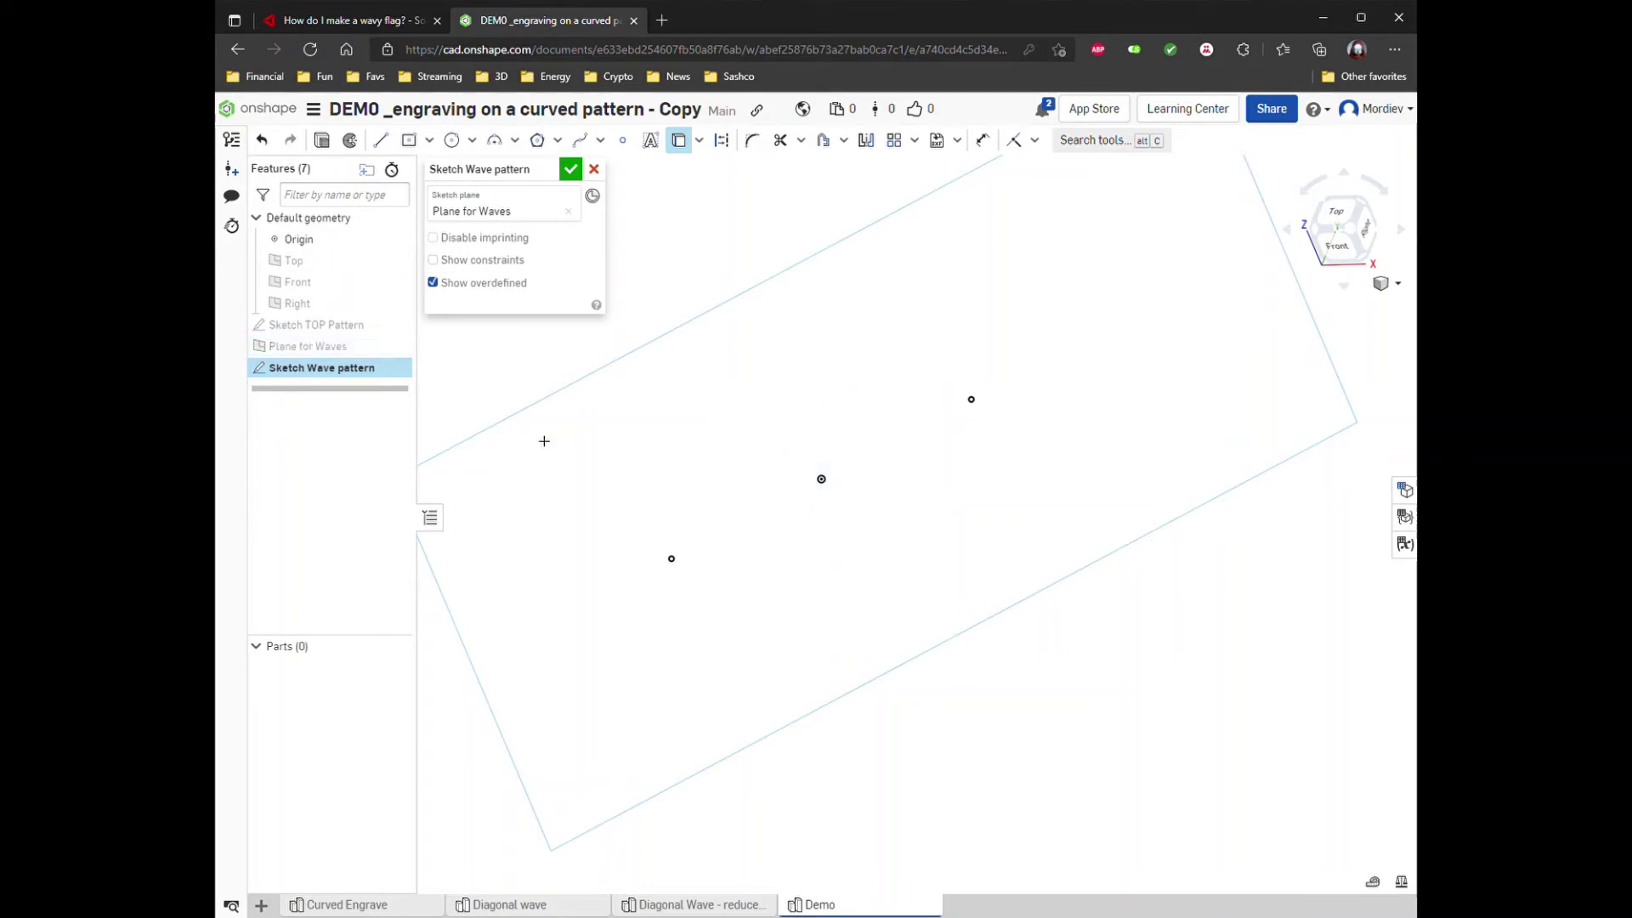
right_click(833, 530)
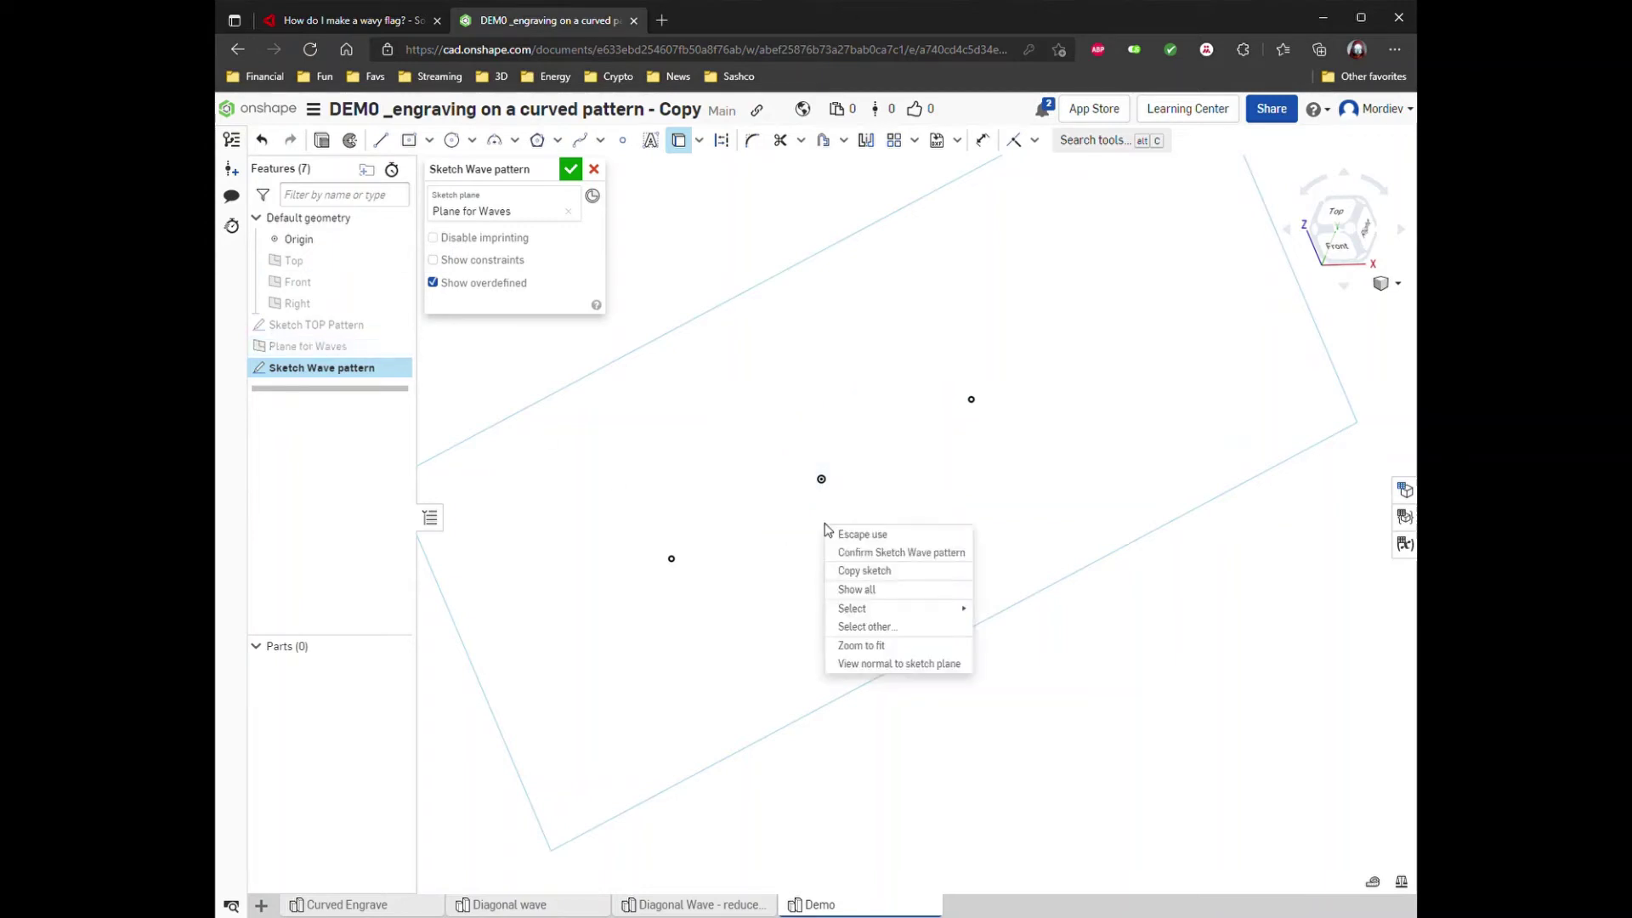
left_click(881, 666)
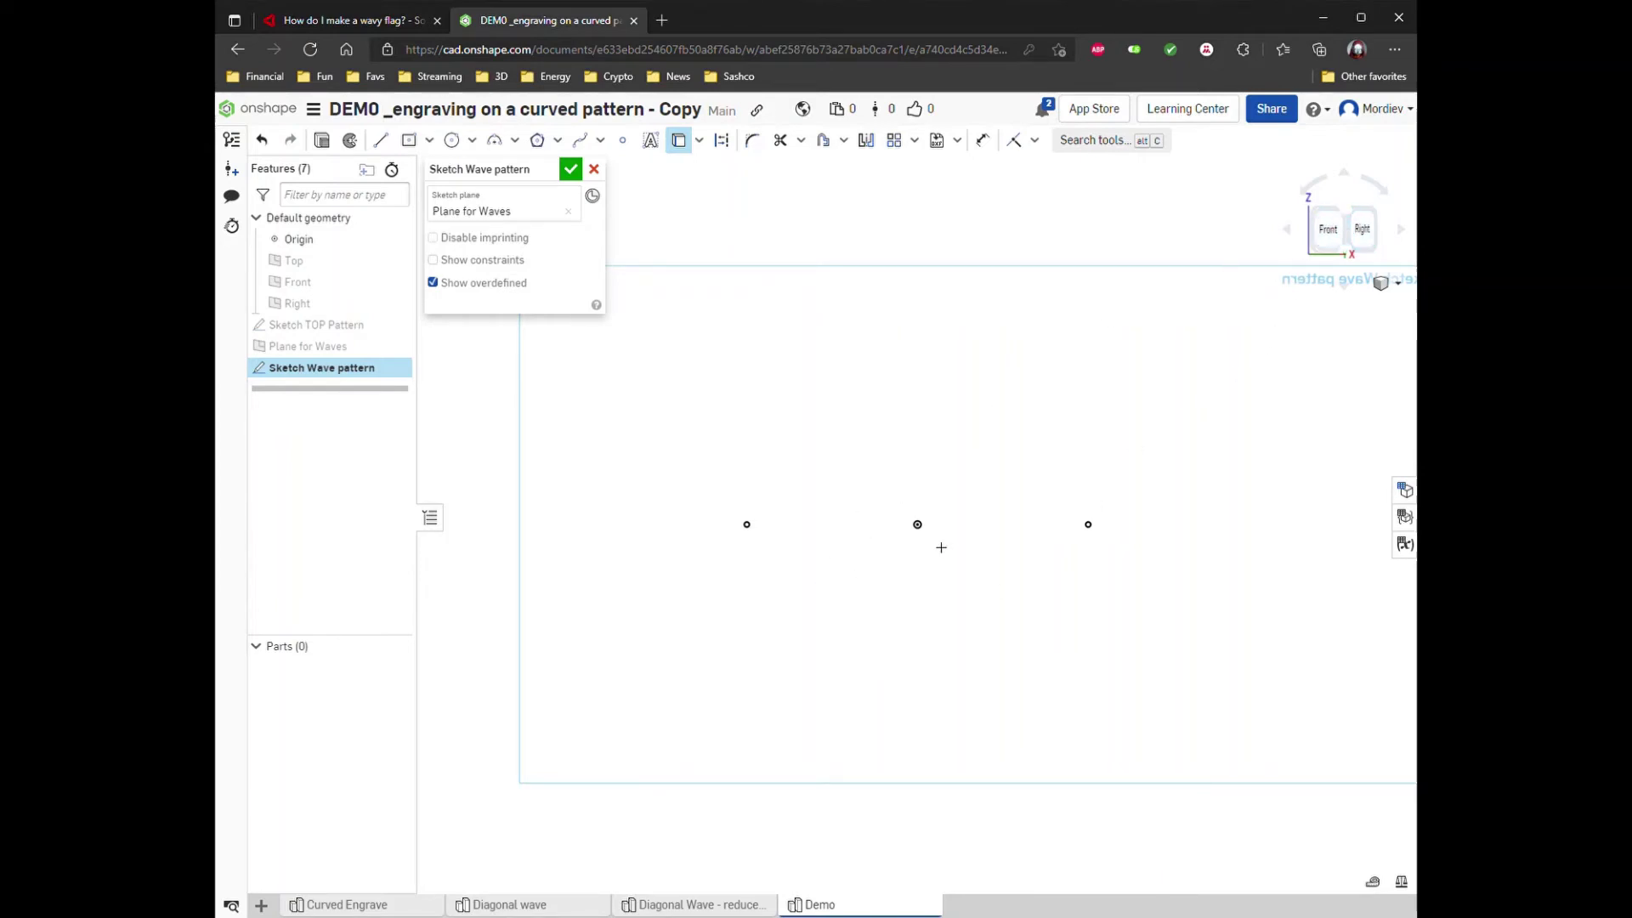
Draw a corner rectangle about 217 by 25 mm, extending downward, with its upper edge spanning the two projected points.
left_click(432, 143)
left_click(472, 168)
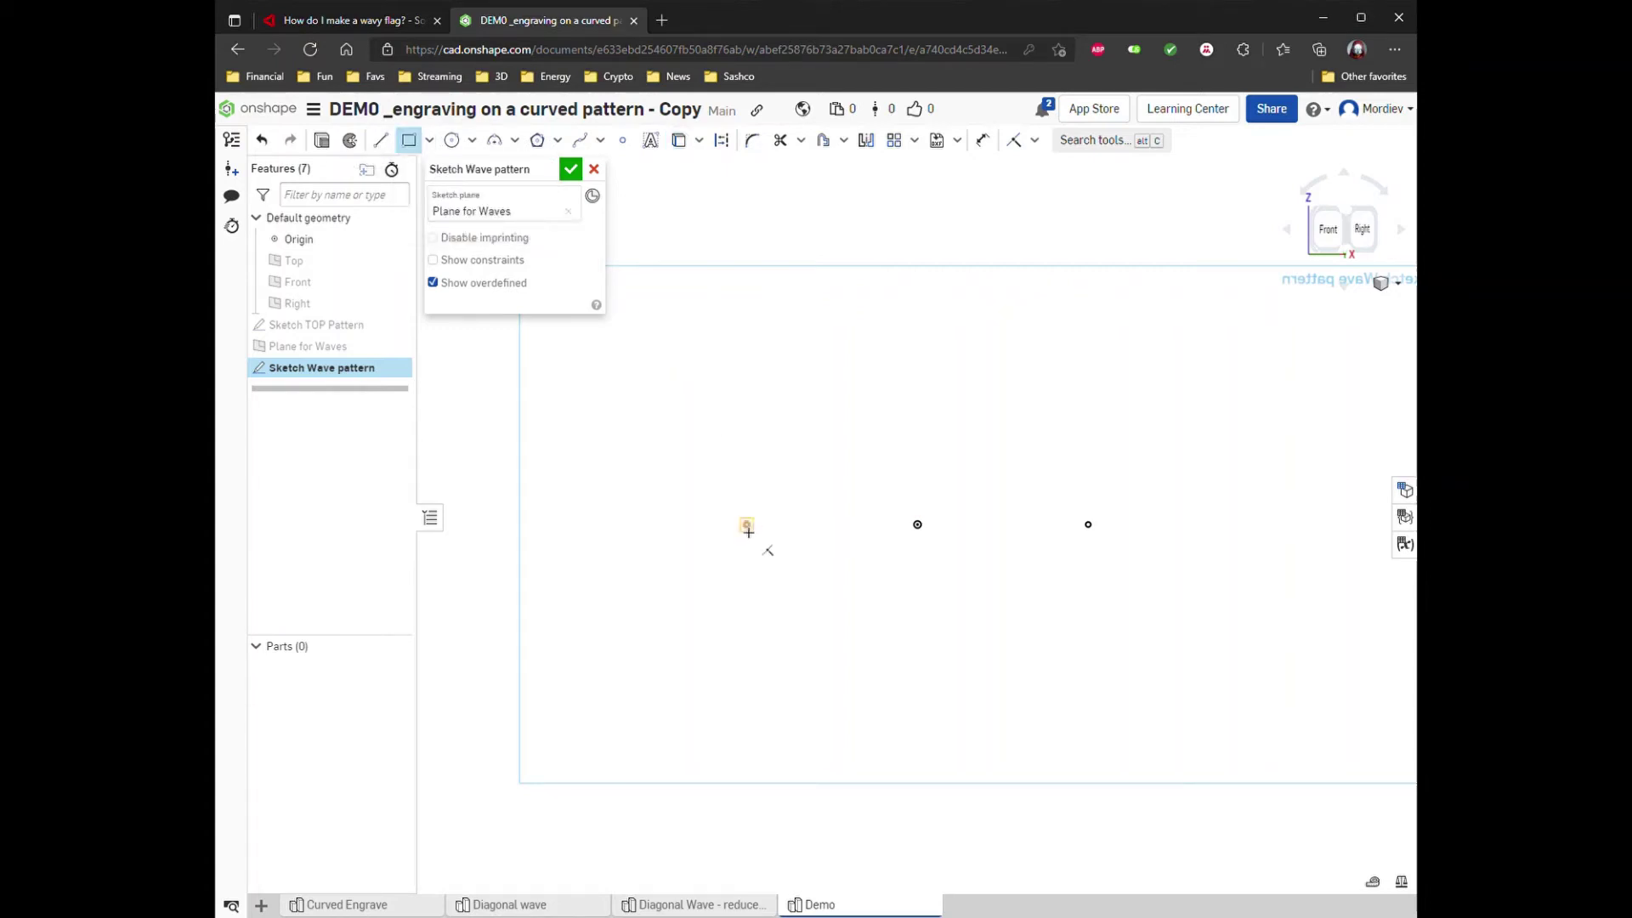
left_click(747, 526)
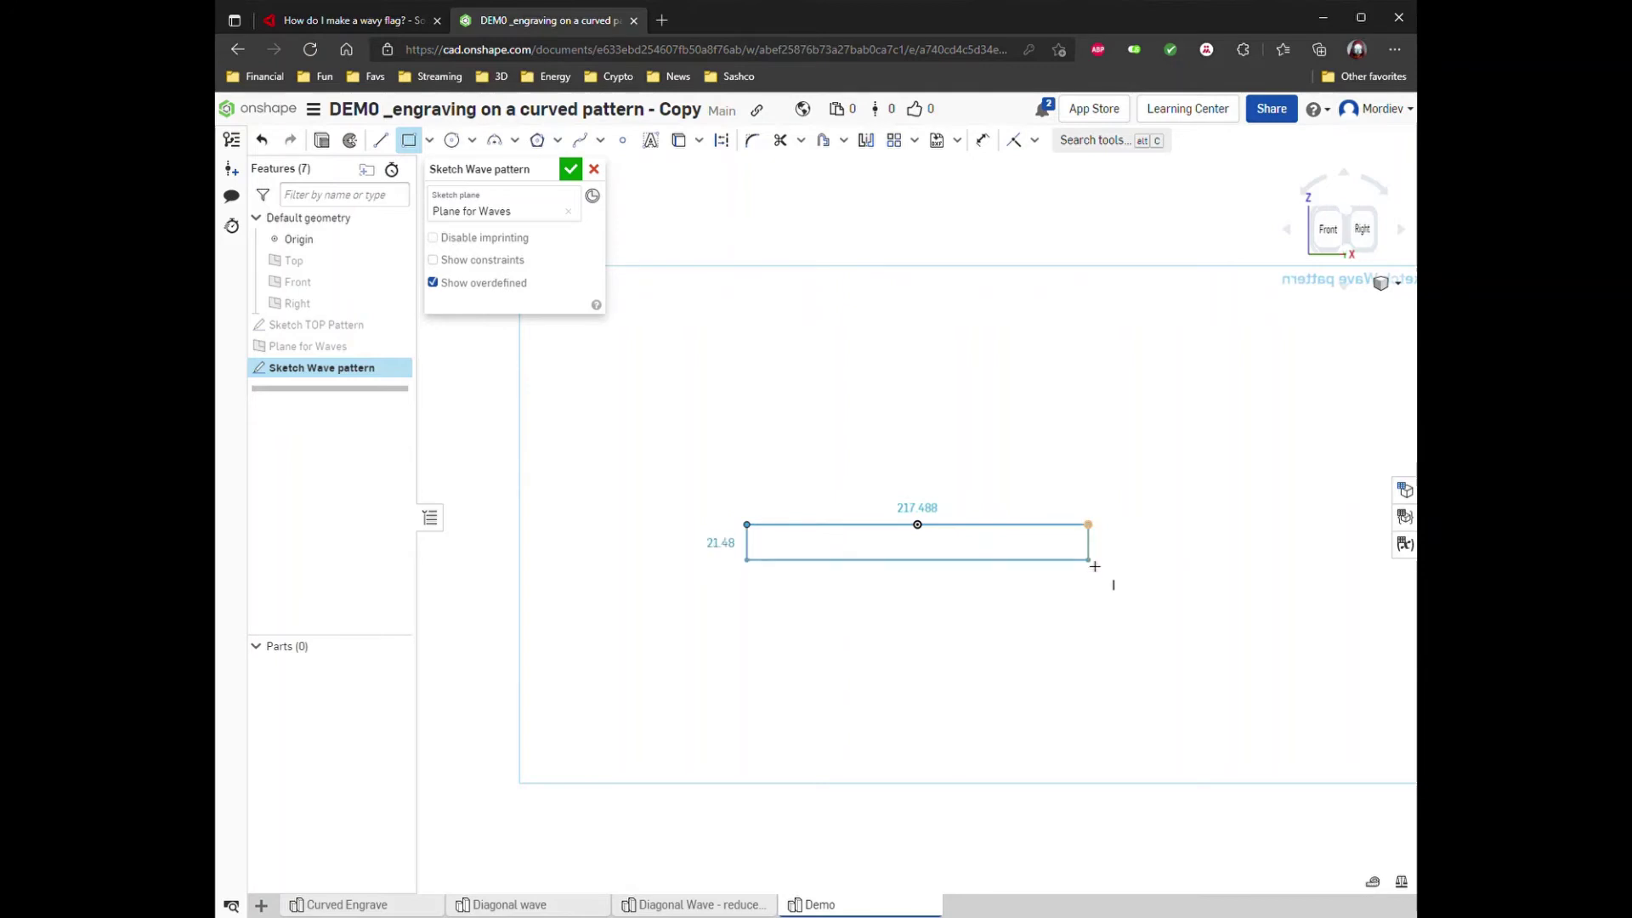
left_click(1090, 564)
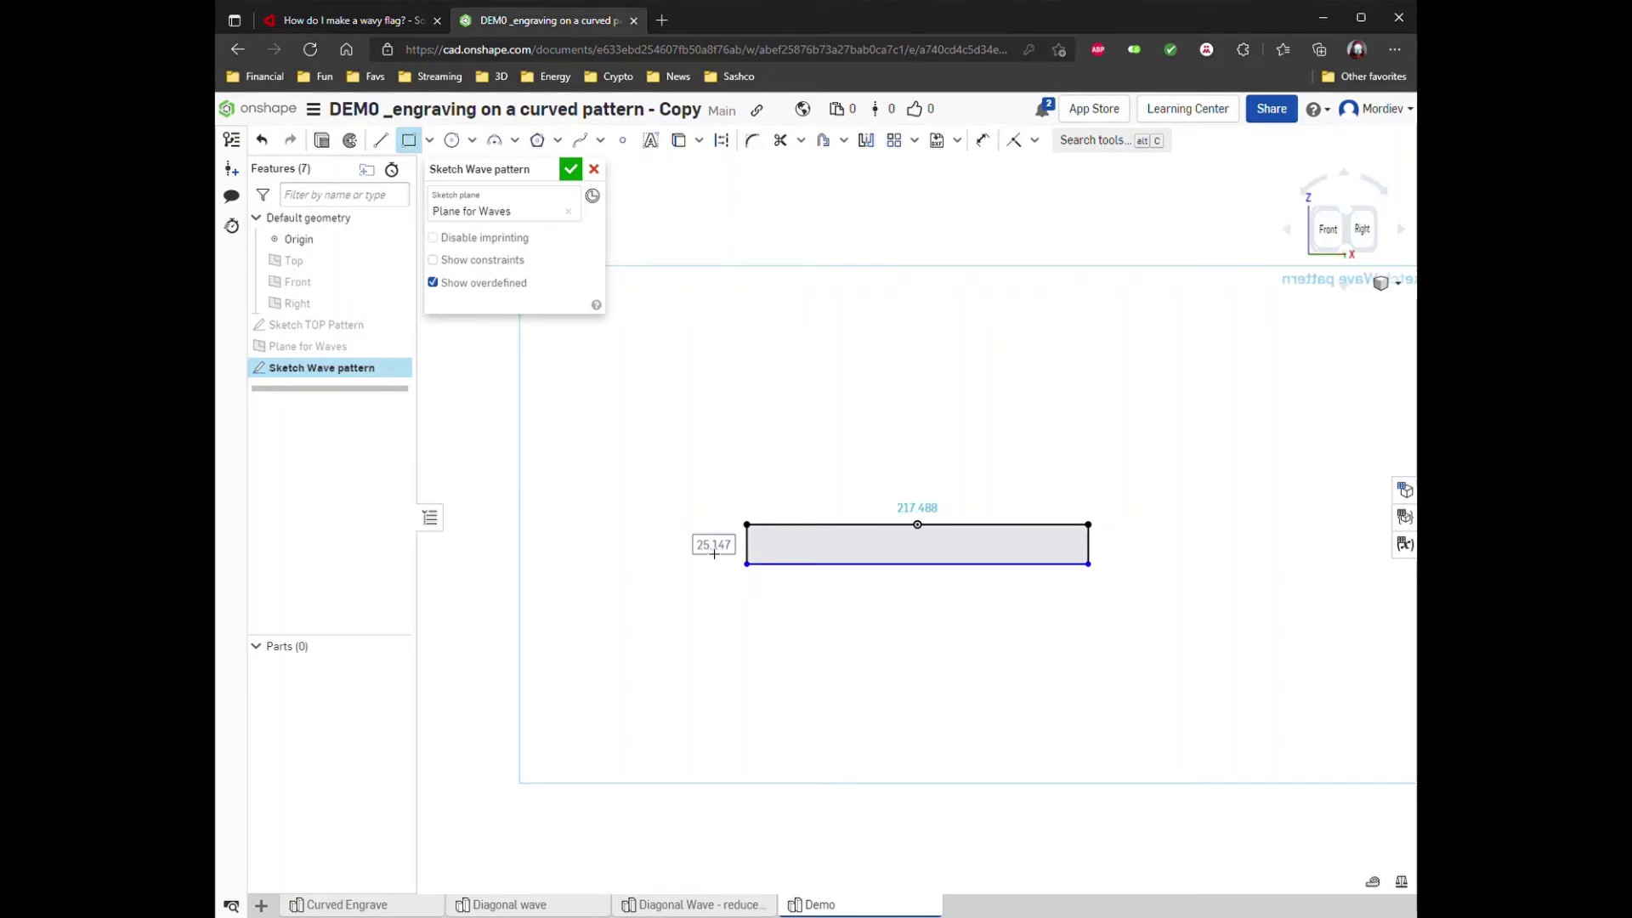
Set the rectangle's height to 25.4 mm and convert its upper edge to a construction line.
double_click(714, 545)
type("25.4")
key("Return")
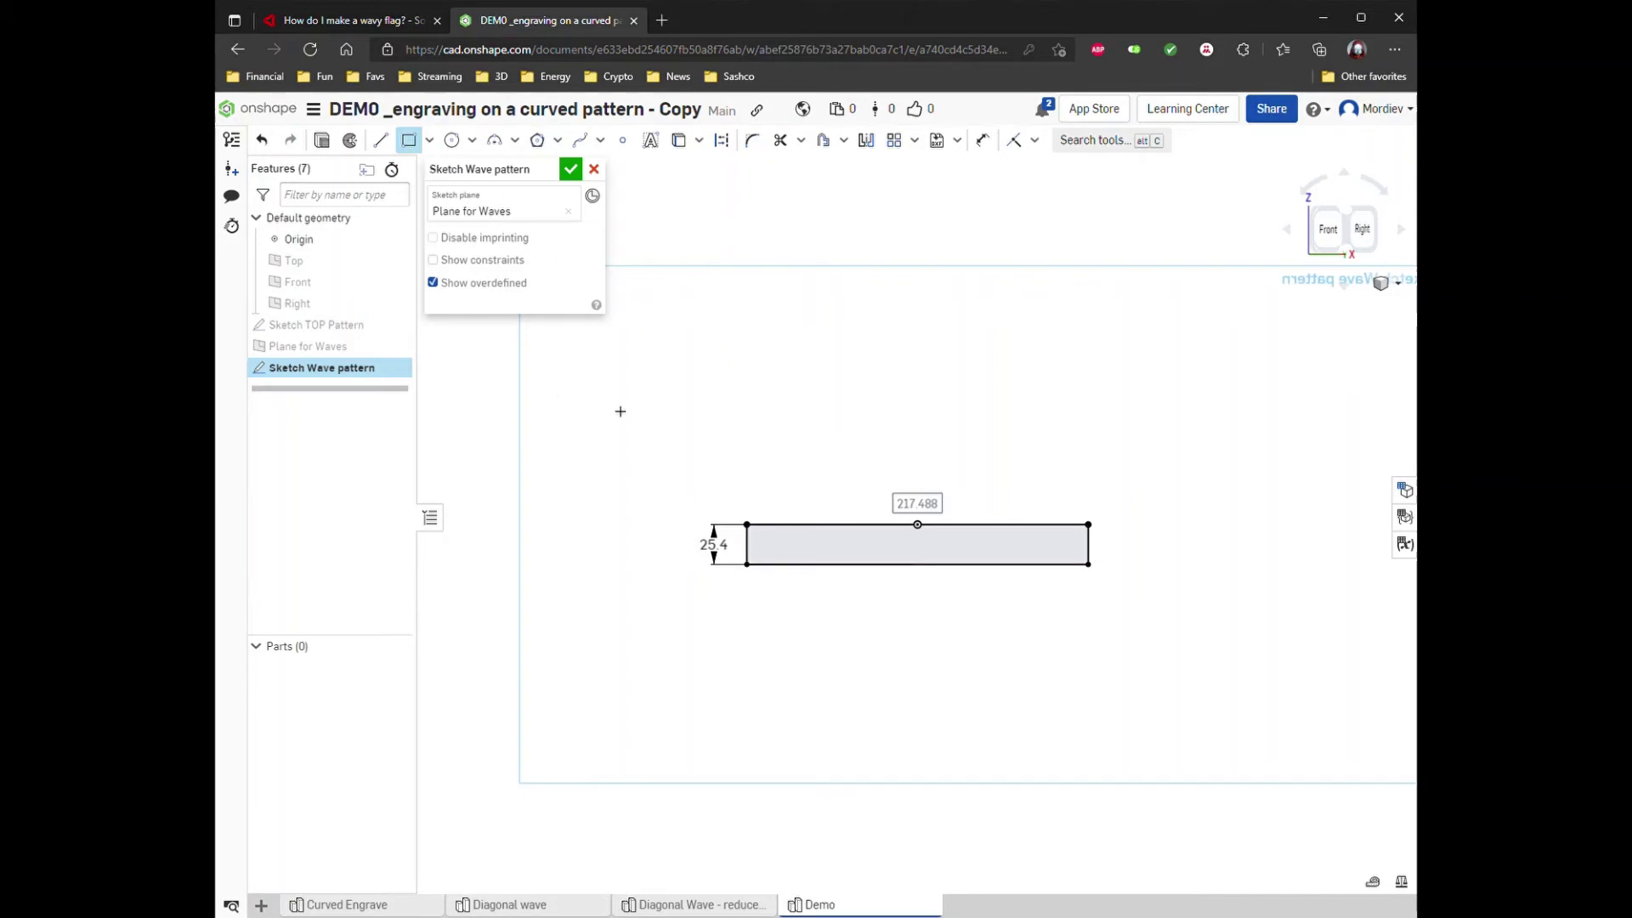
left_click(709, 441)
key("Escape")
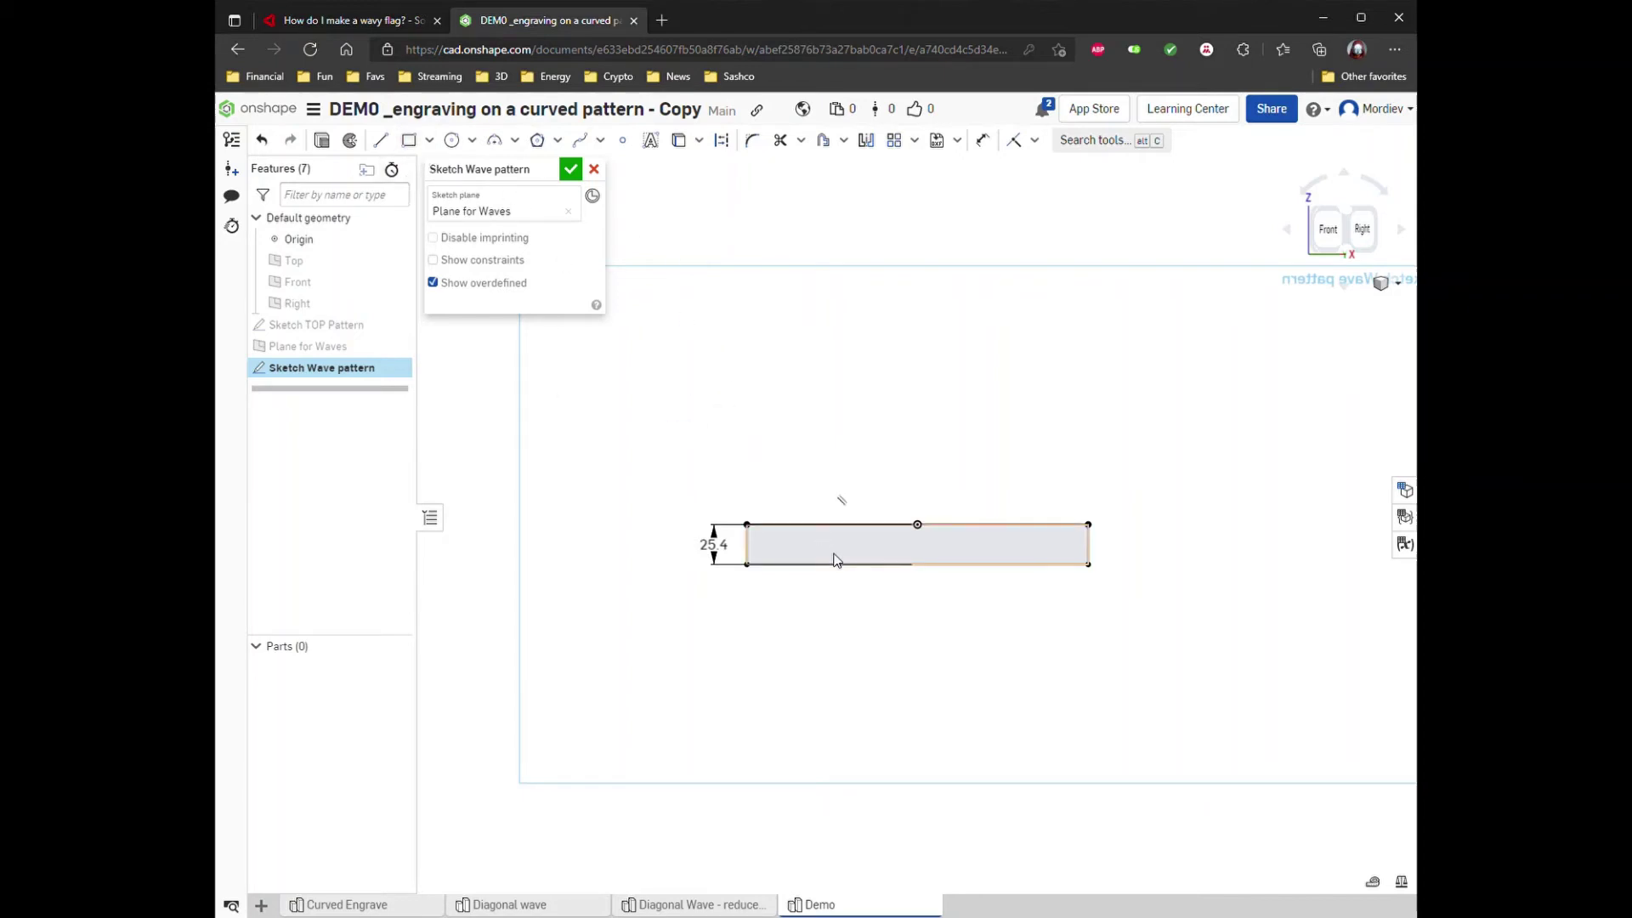
left_click(811, 525)
left_click(725, 142)
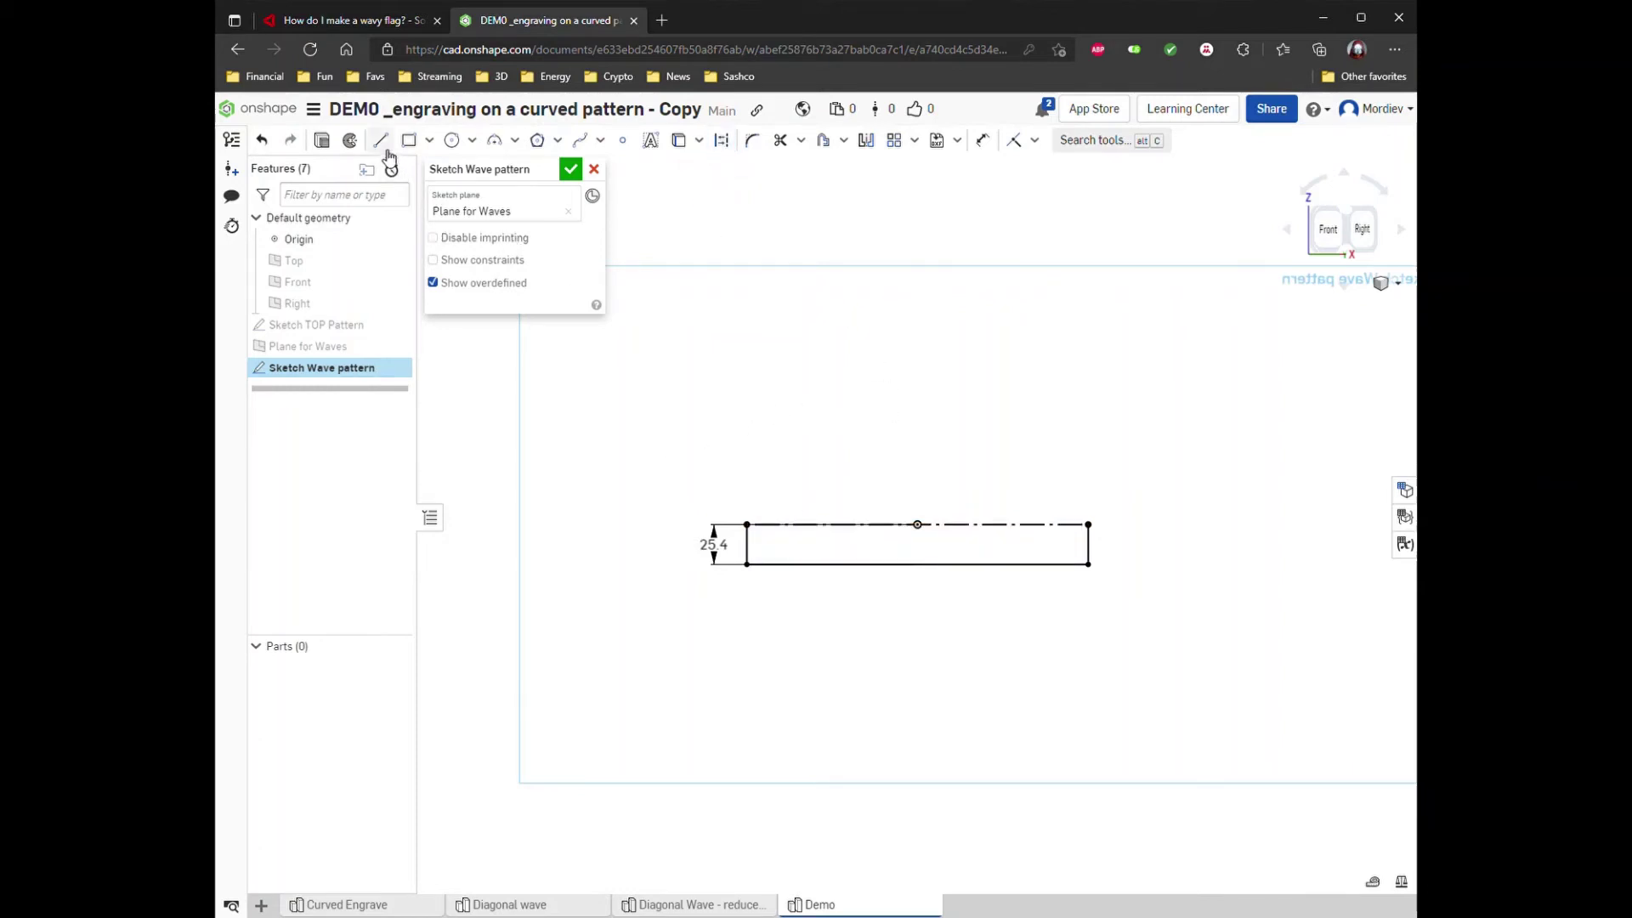
Draw an irregular wavy spline inside the rectangle from its upper-left corner to its upper-right corner, with several dips below the construction line.
left_click(580, 140)
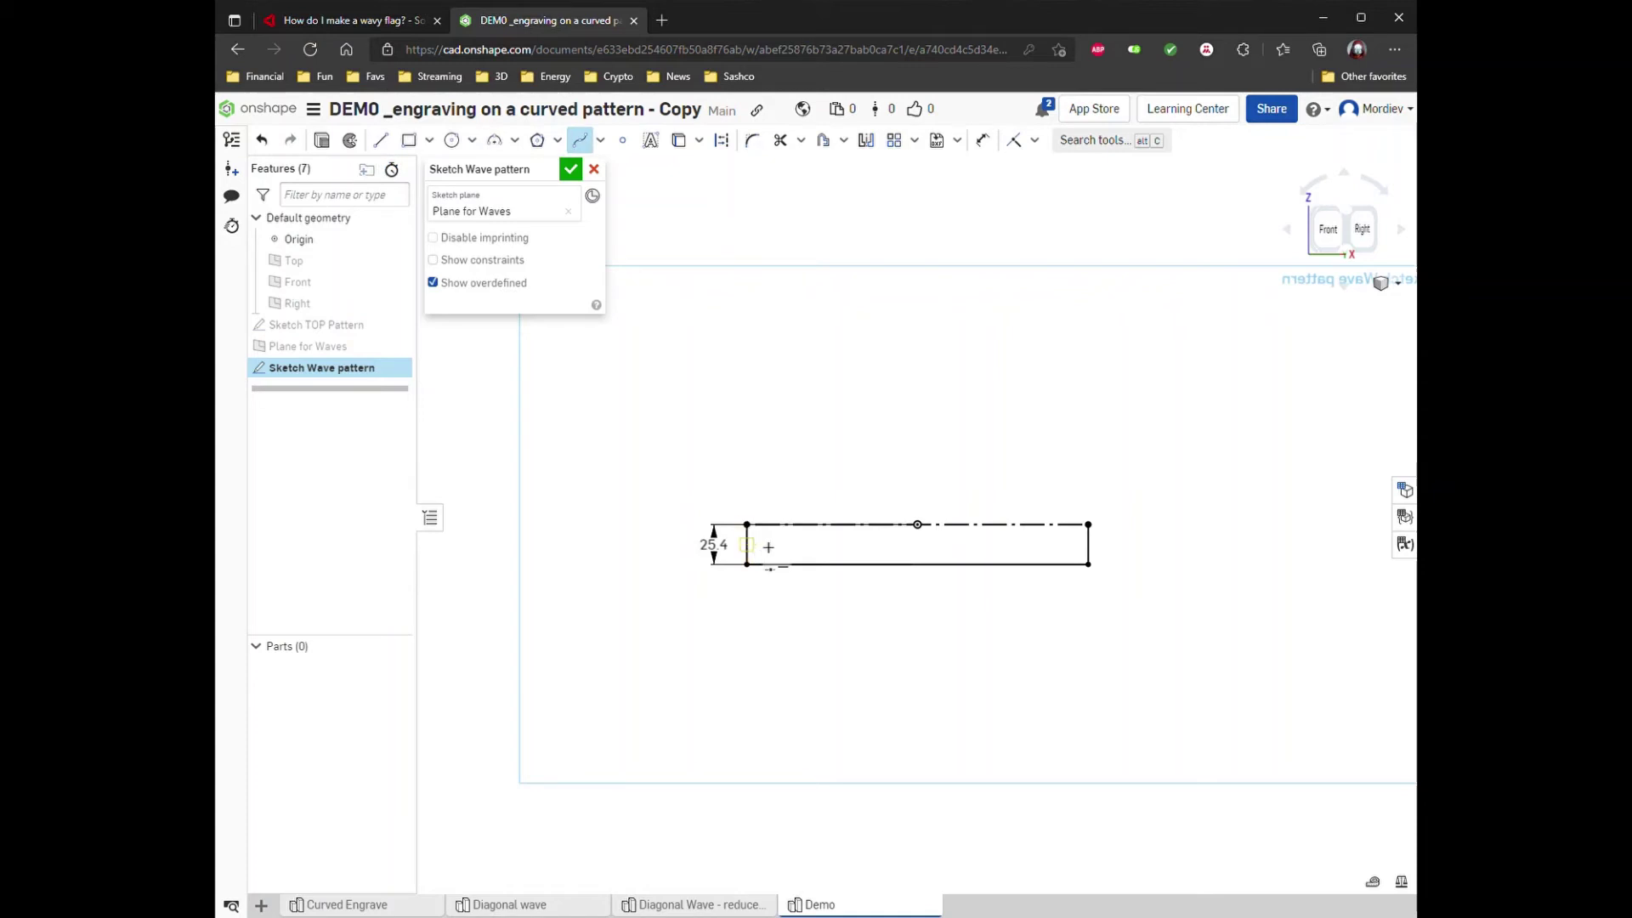
scroll(916, 541, "up", 4)
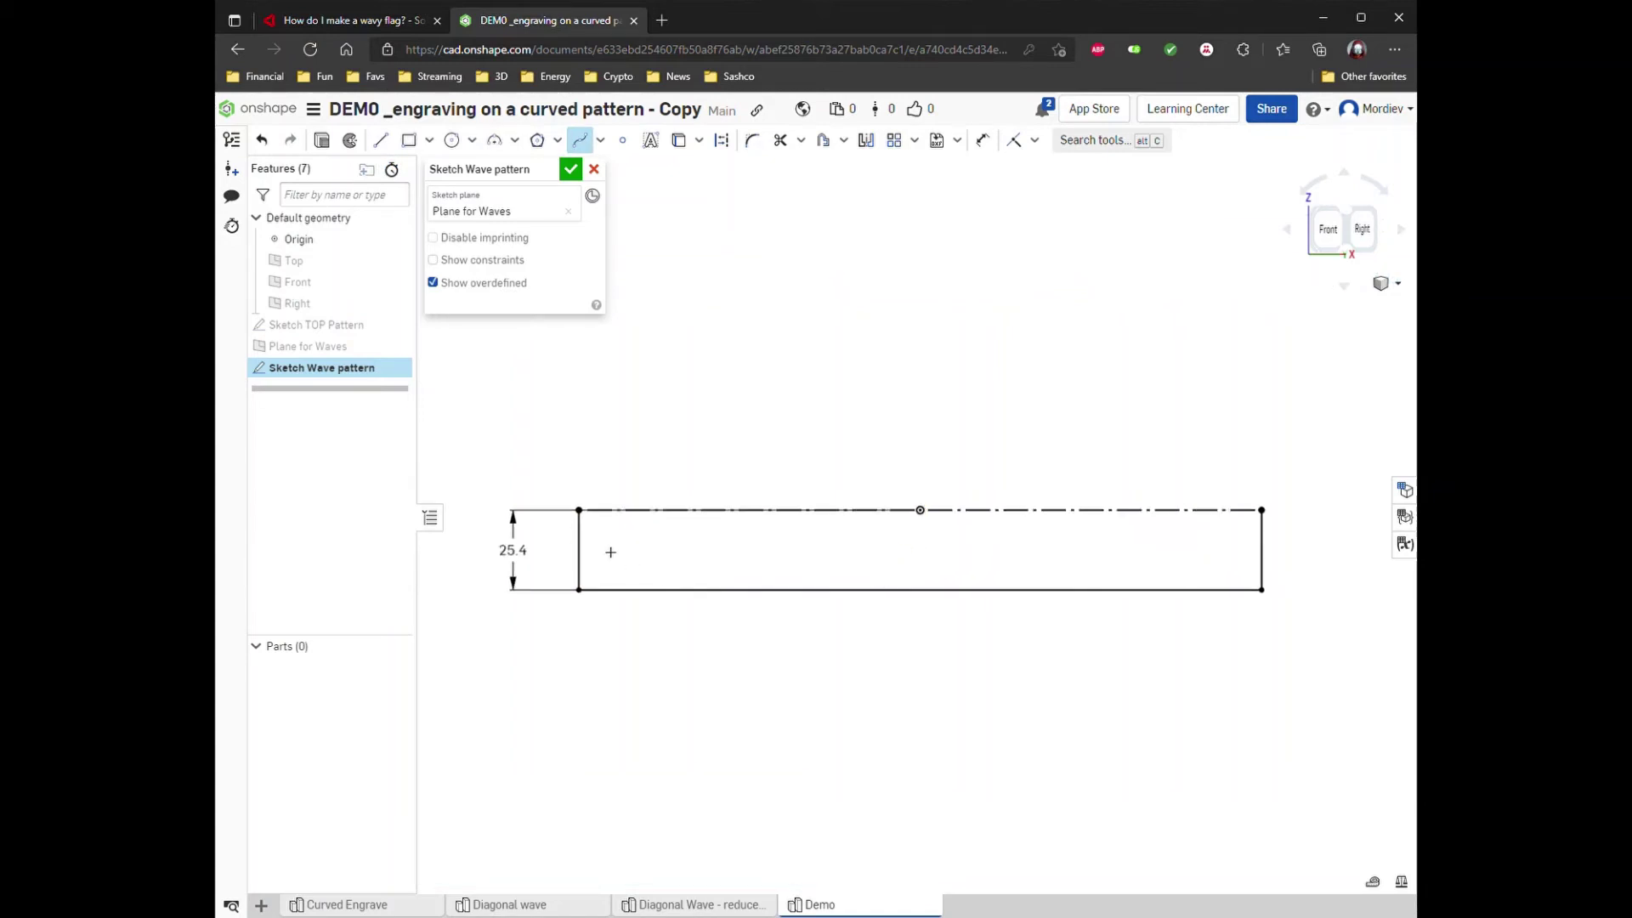
left_click(579, 510)
left_click(628, 518)
left_click(692, 550)
left_click(764, 520)
left_click(824, 516)
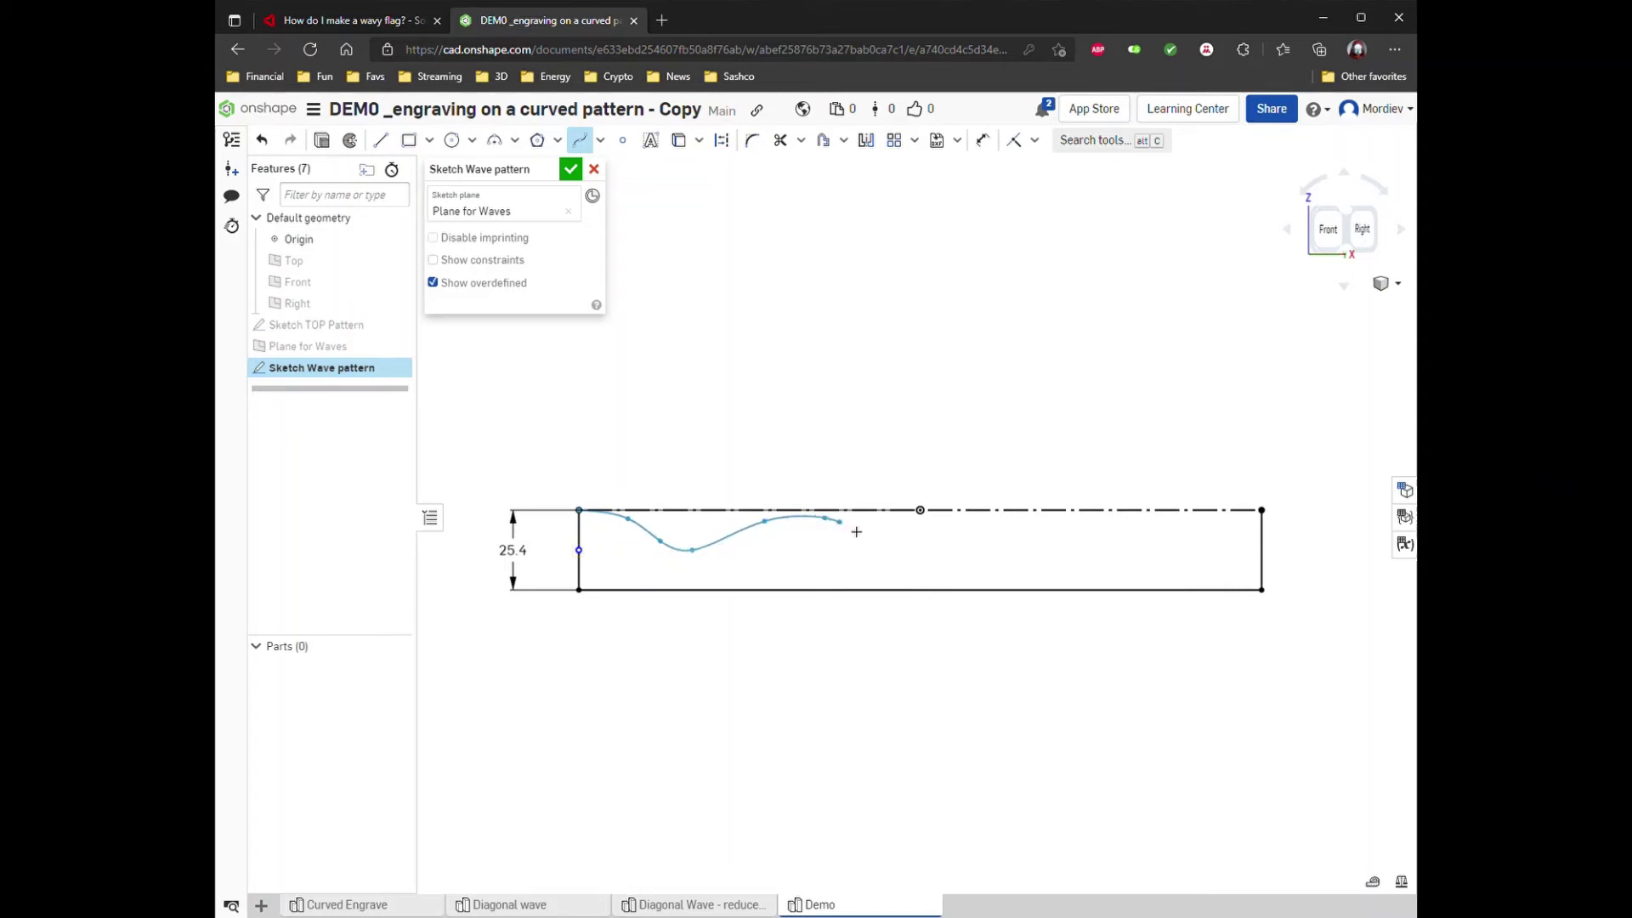
left_click(886, 542)
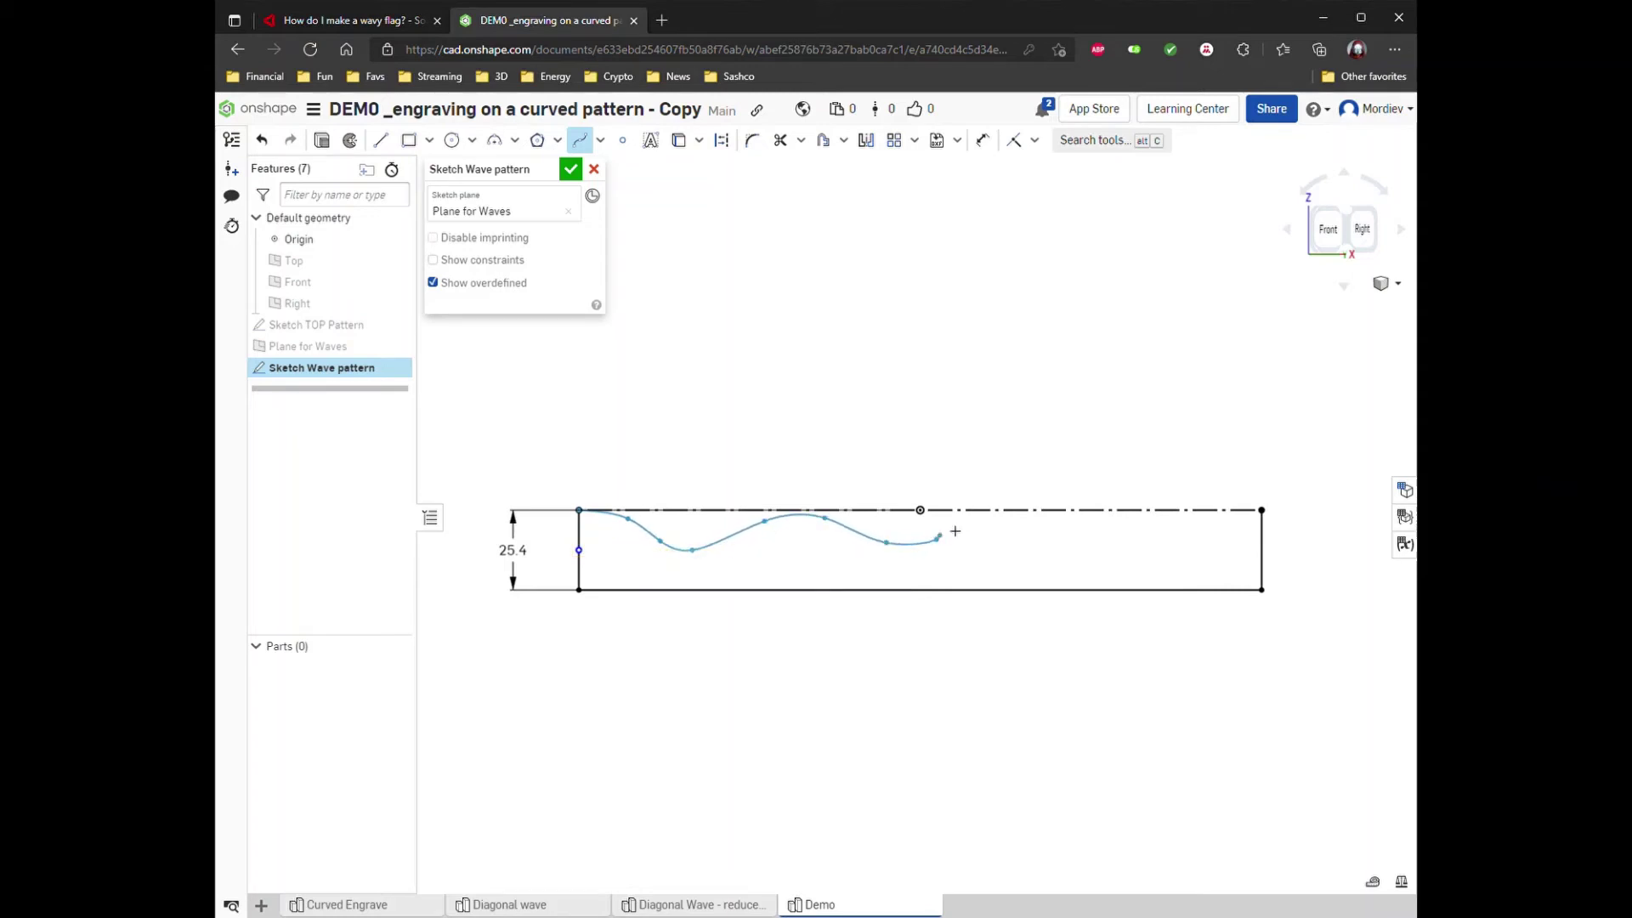
left_click(1031, 561)
left_click(1062, 566)
left_click(1081, 549)
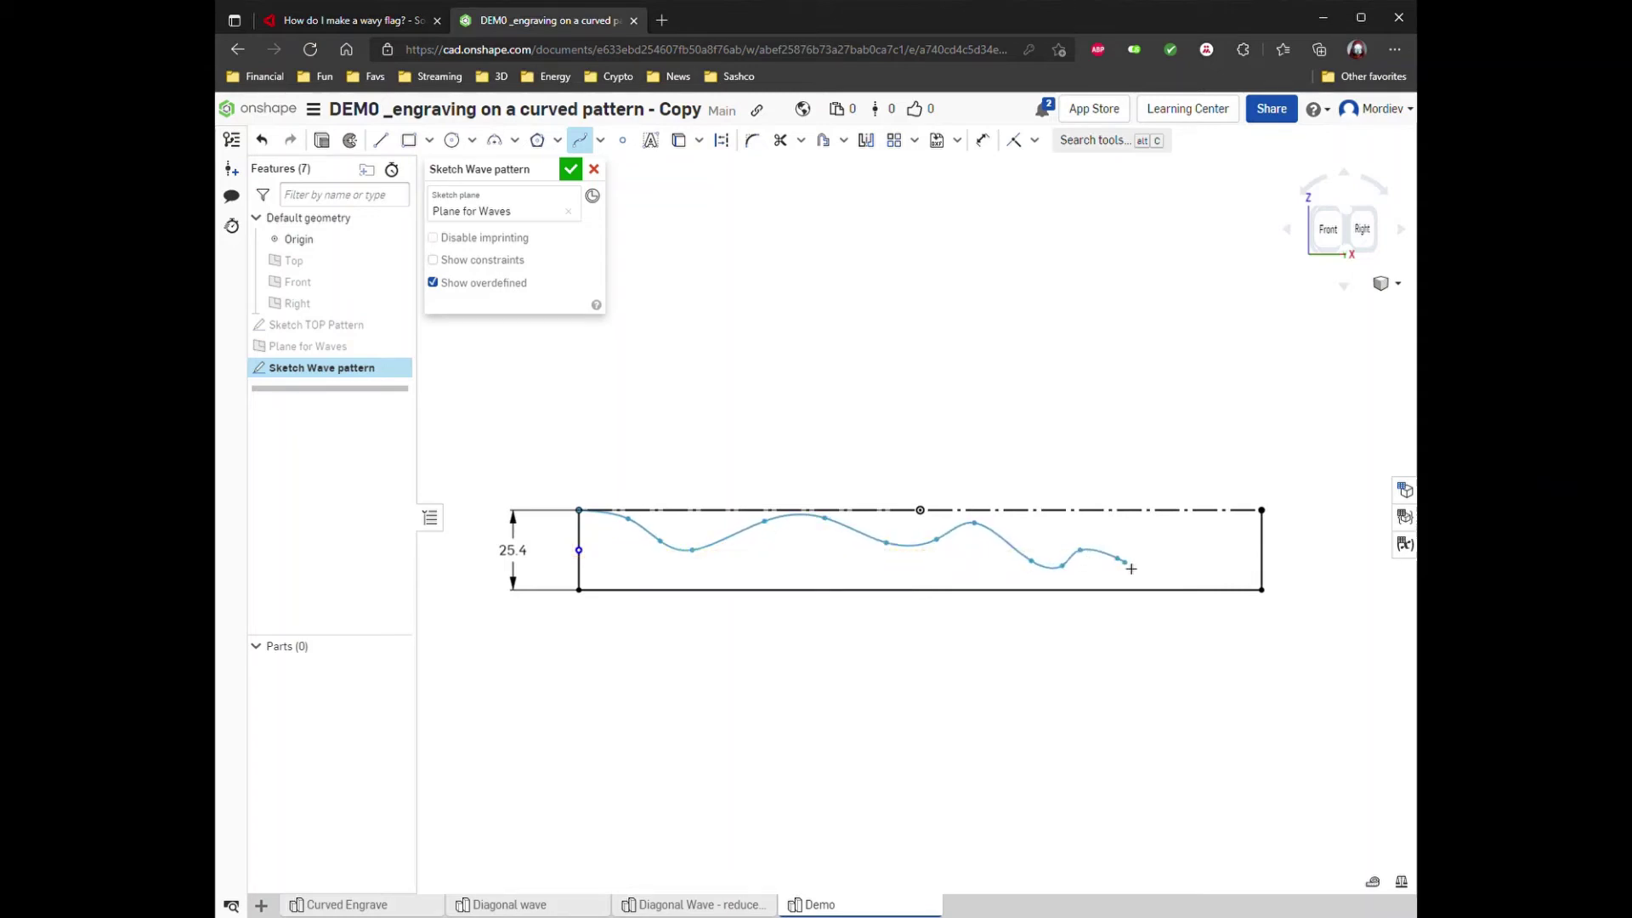
left_click(1137, 550)
left_click(1143, 531)
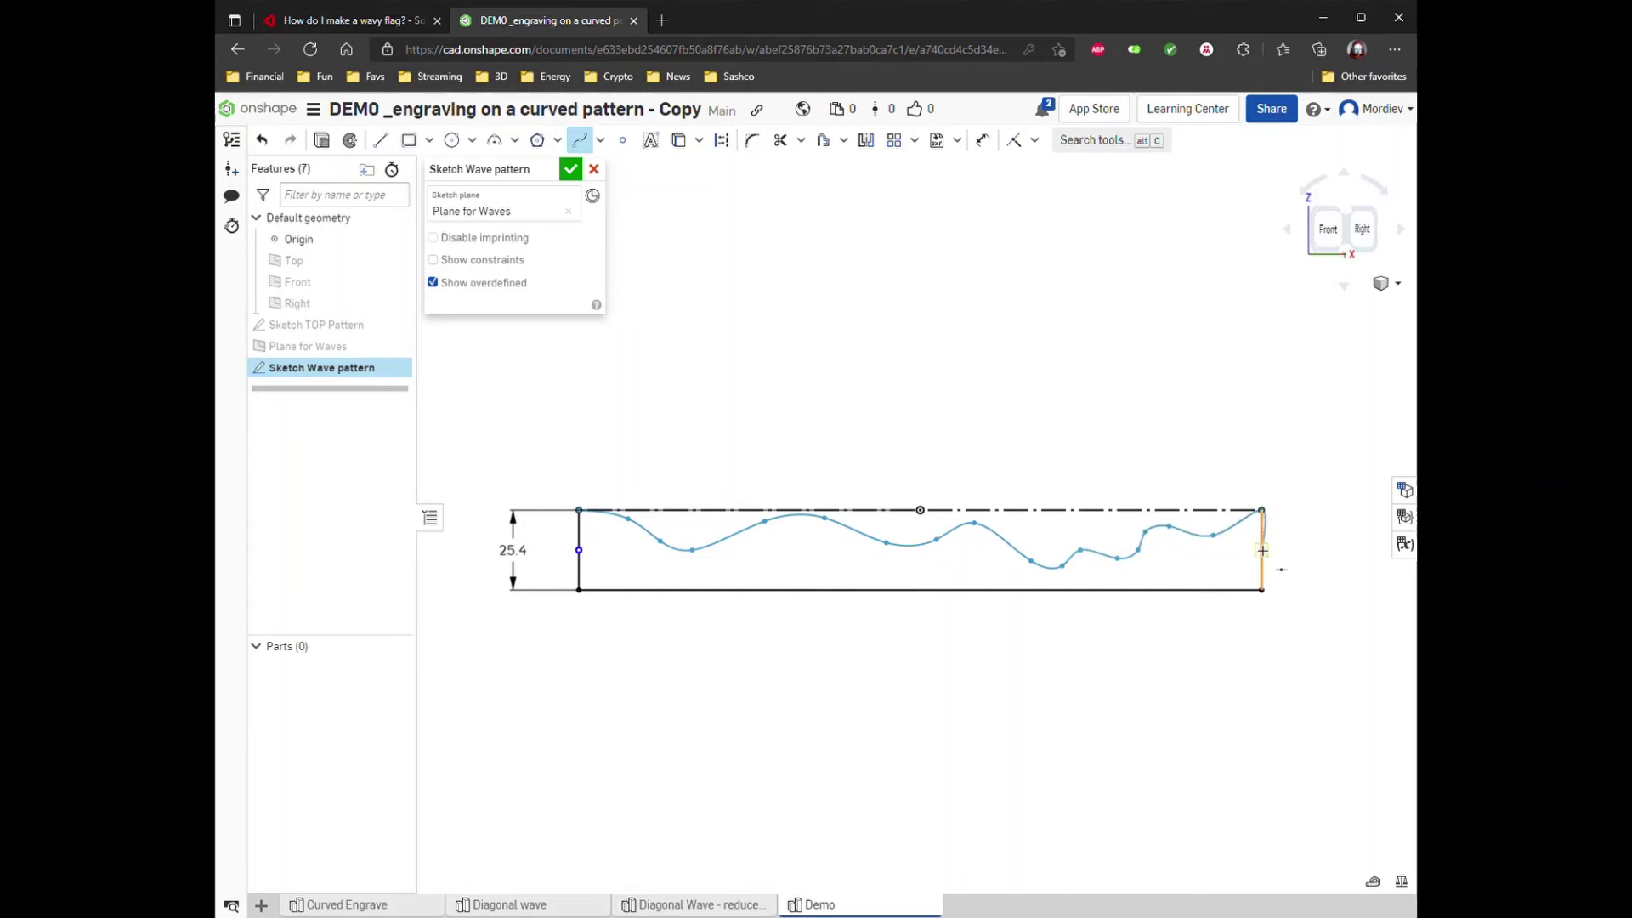
left_click(1261, 510)
key("Escape")
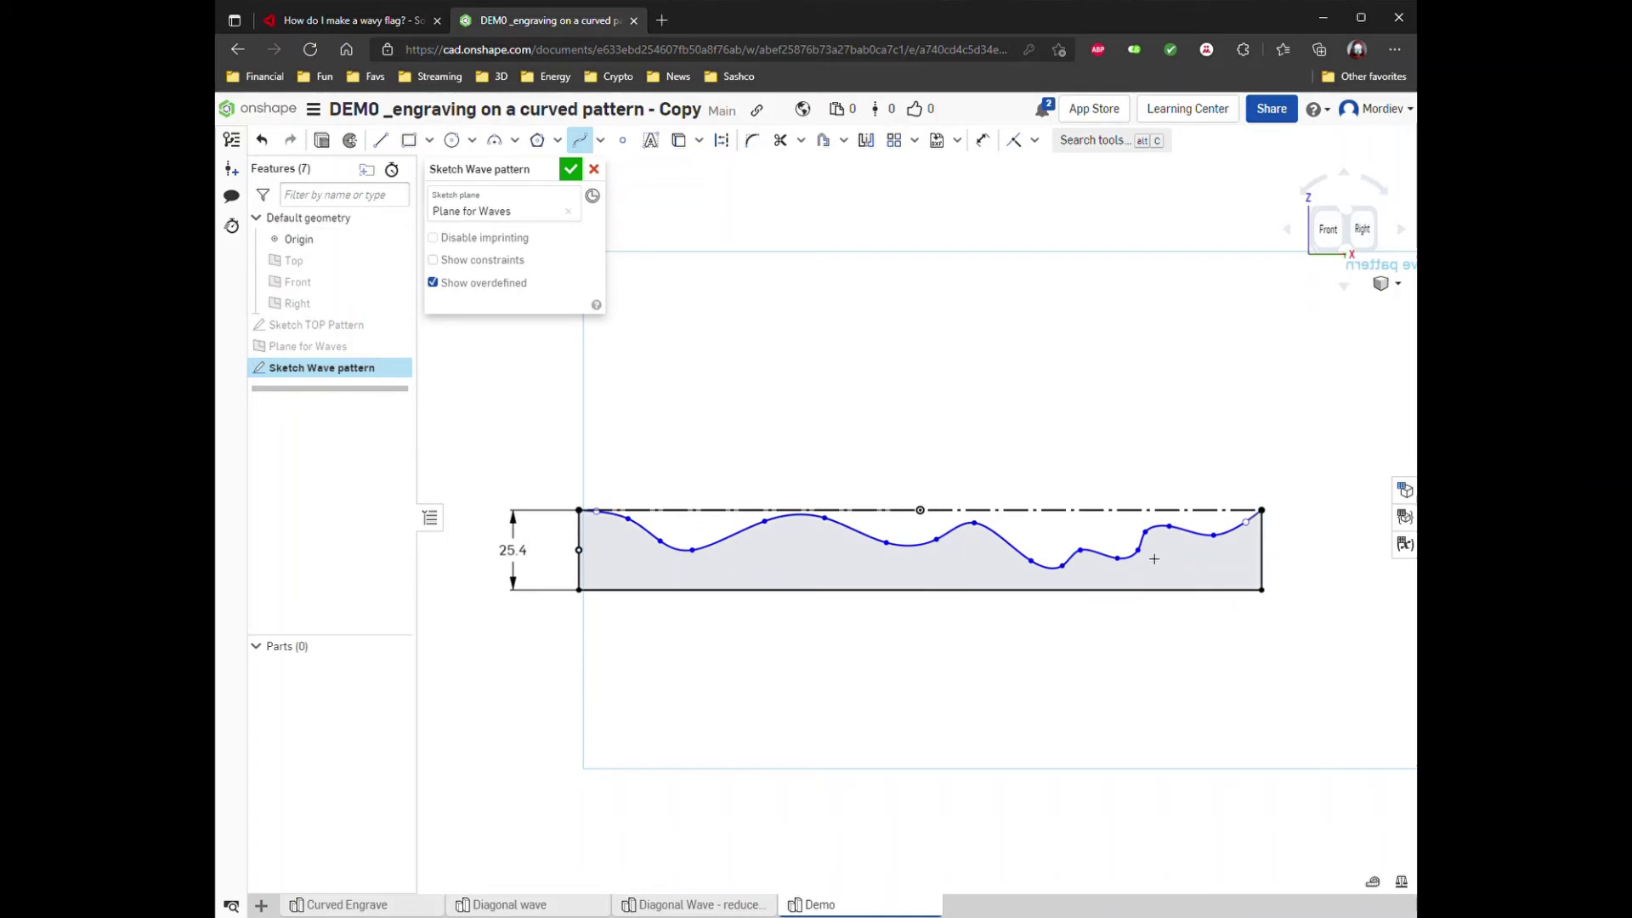
left_click(579, 139)
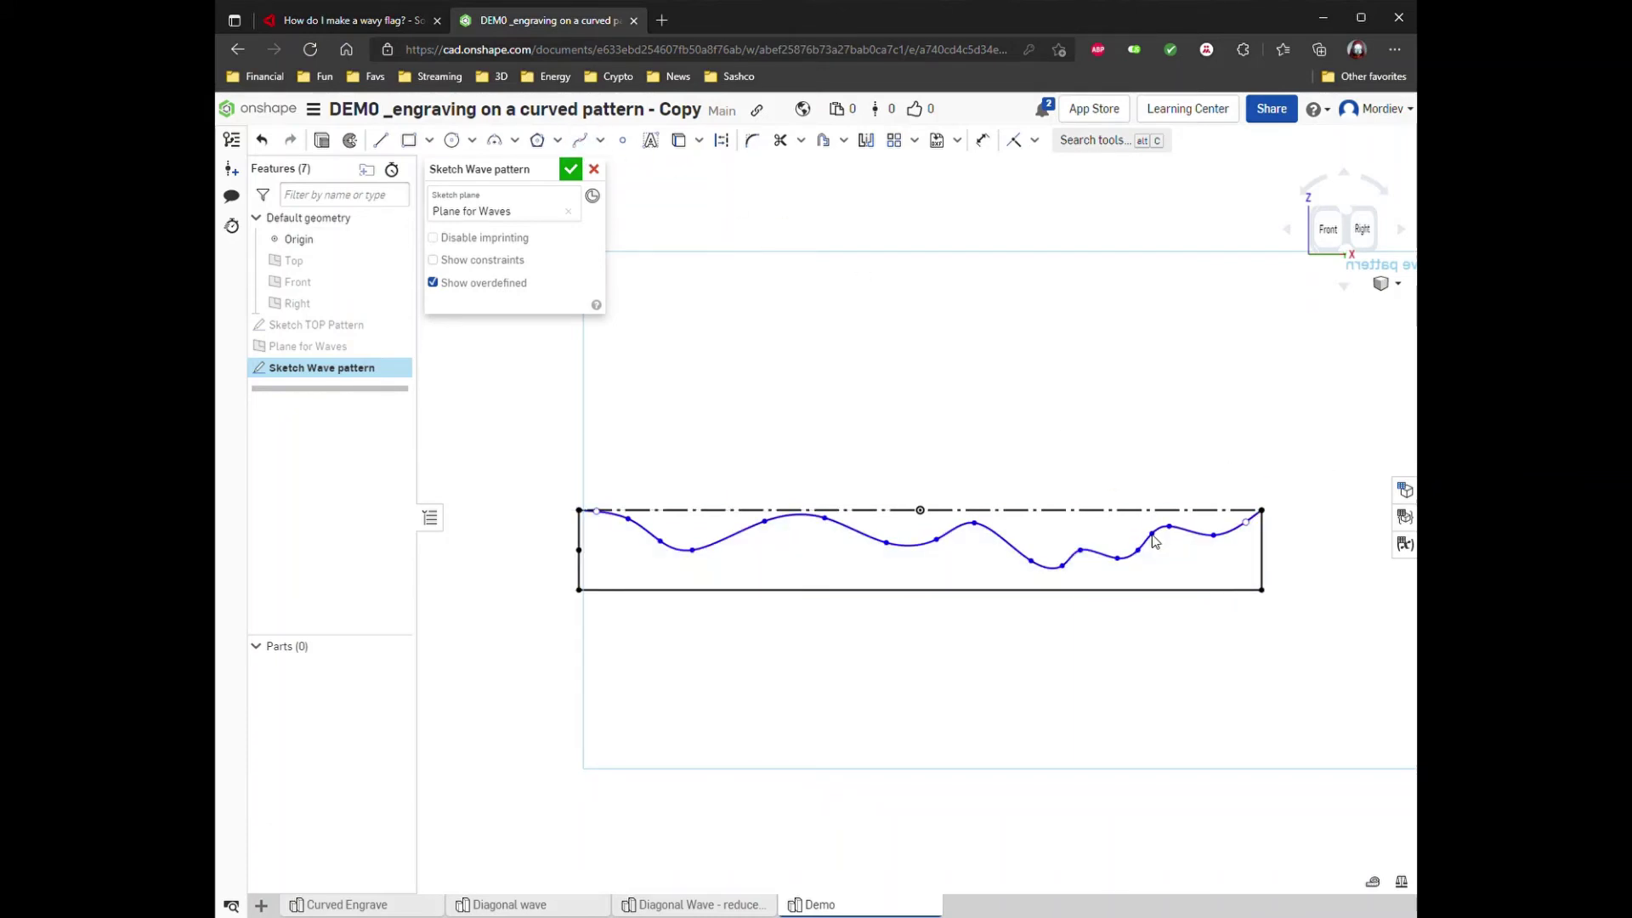
Smooth the spline by slightly repositioning one point on the steep rise near its right end and one in the deepest trough.
left_click_drag(1152, 536, 1154, 542)
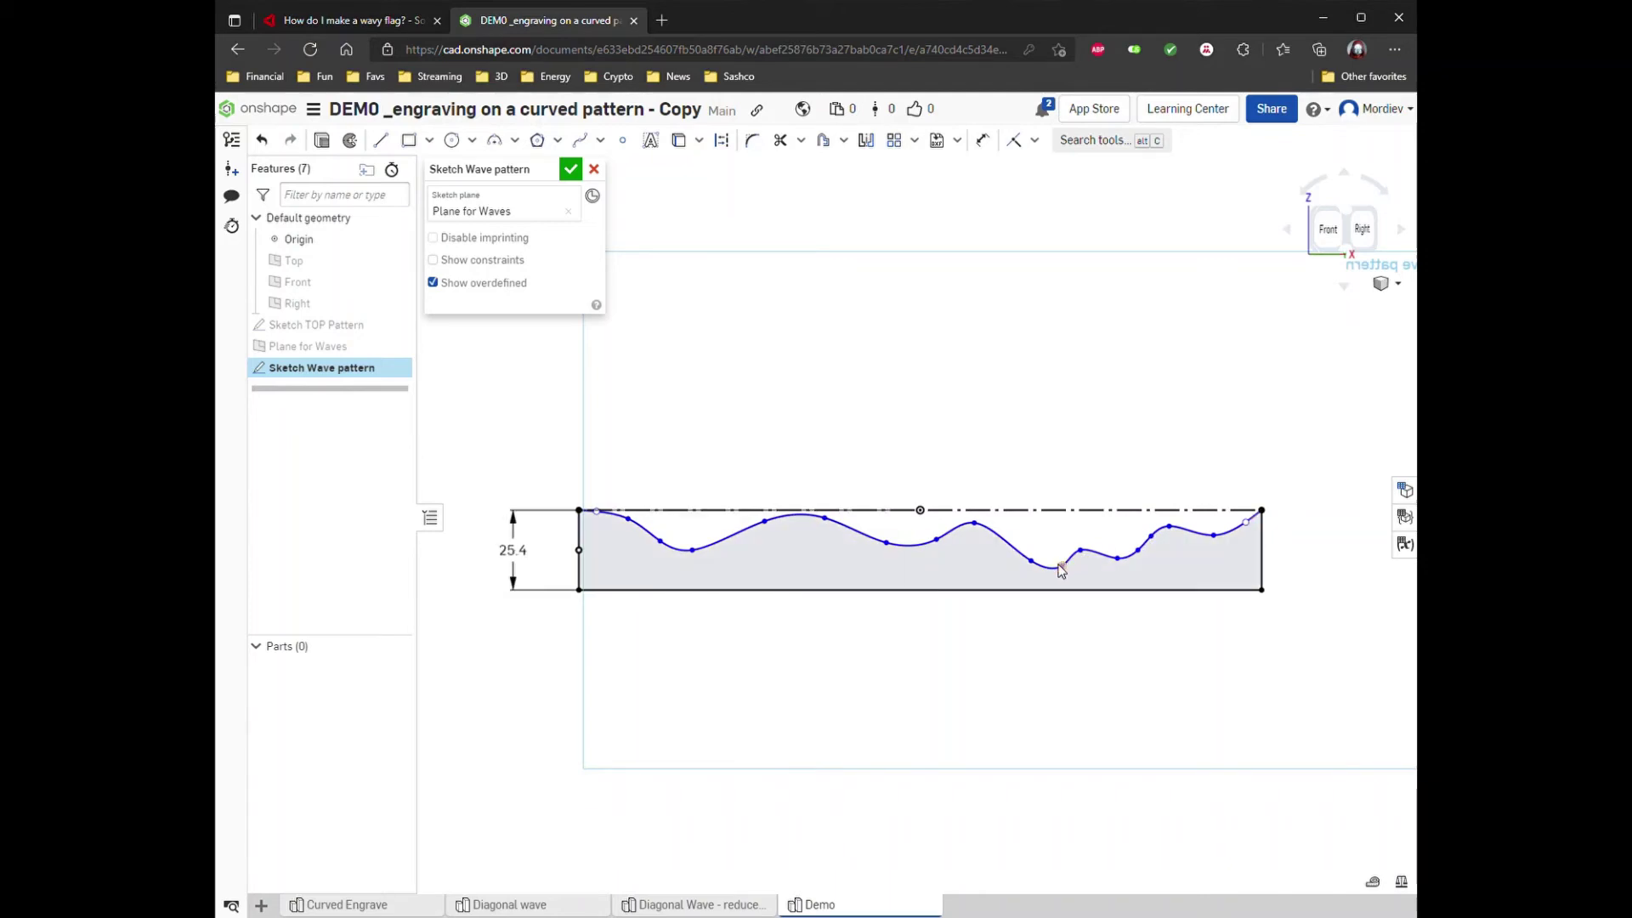
left_click_drag(1062, 566, 1060, 559)
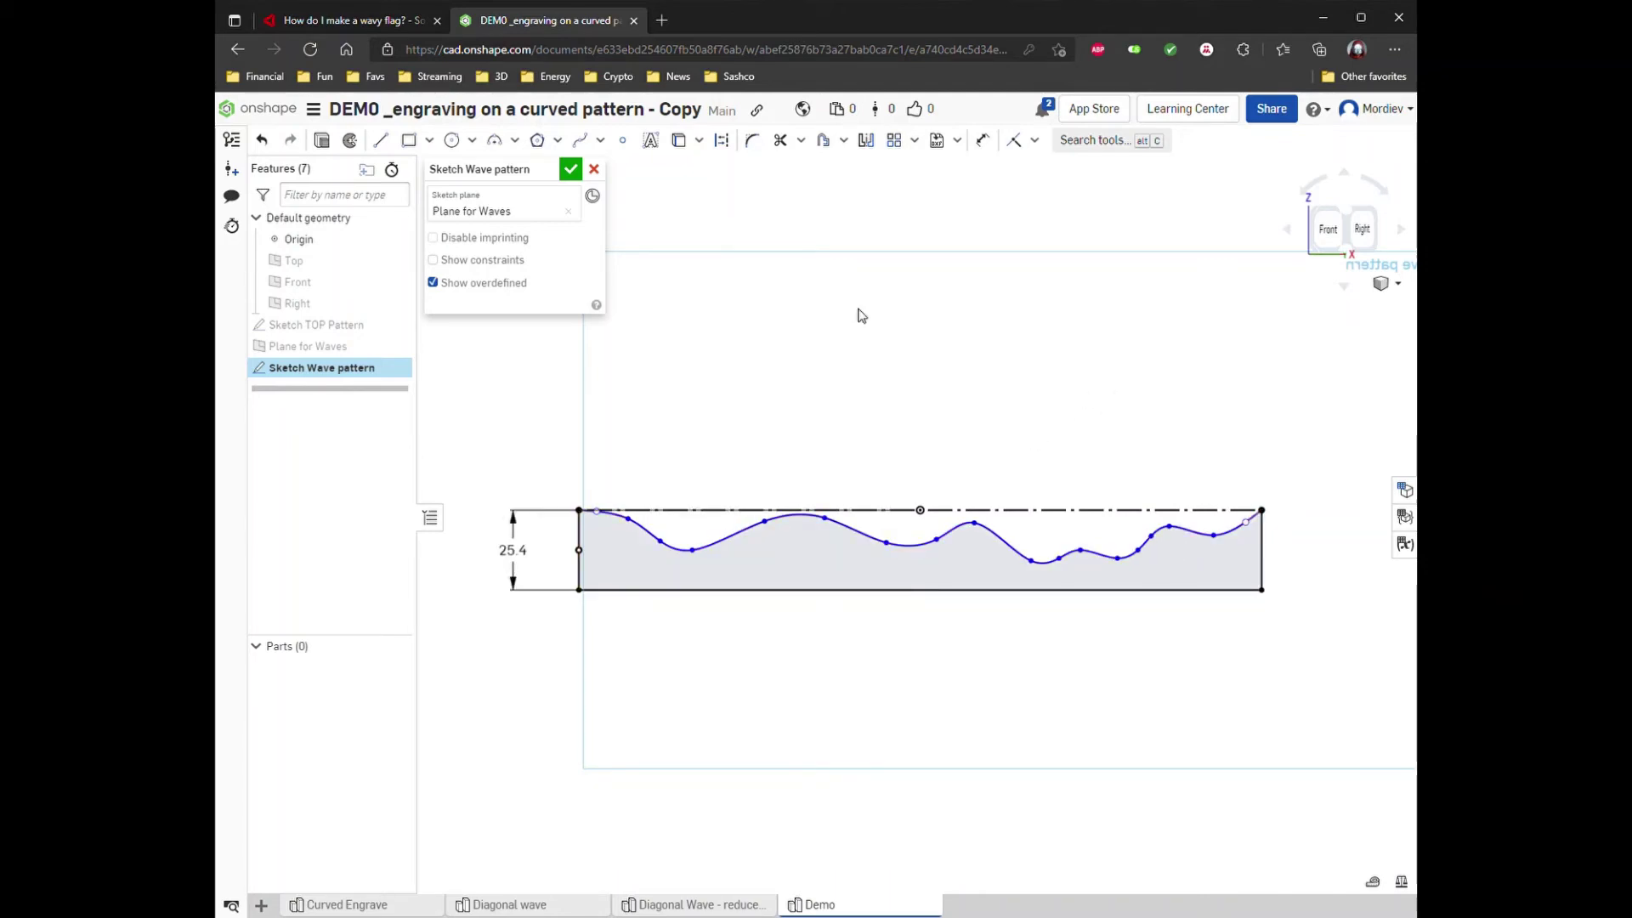
Select the closed region below the spline, show Sketch TOP Pattern in an isometric view, and finish the wave sketch.
left_click(770, 568)
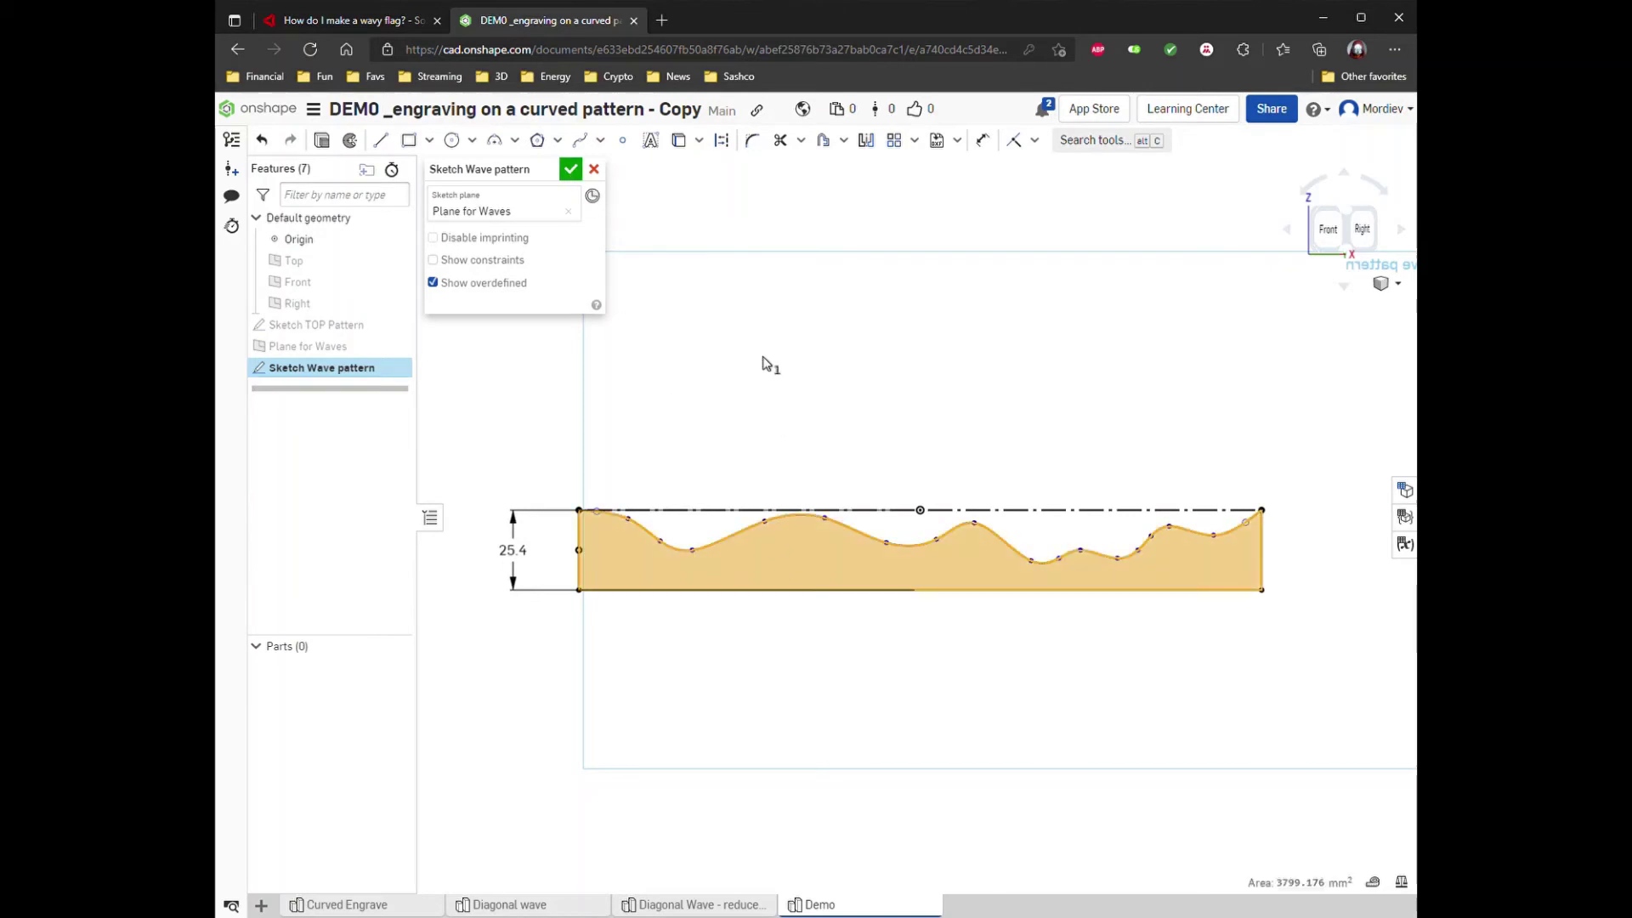
key("shift+7")
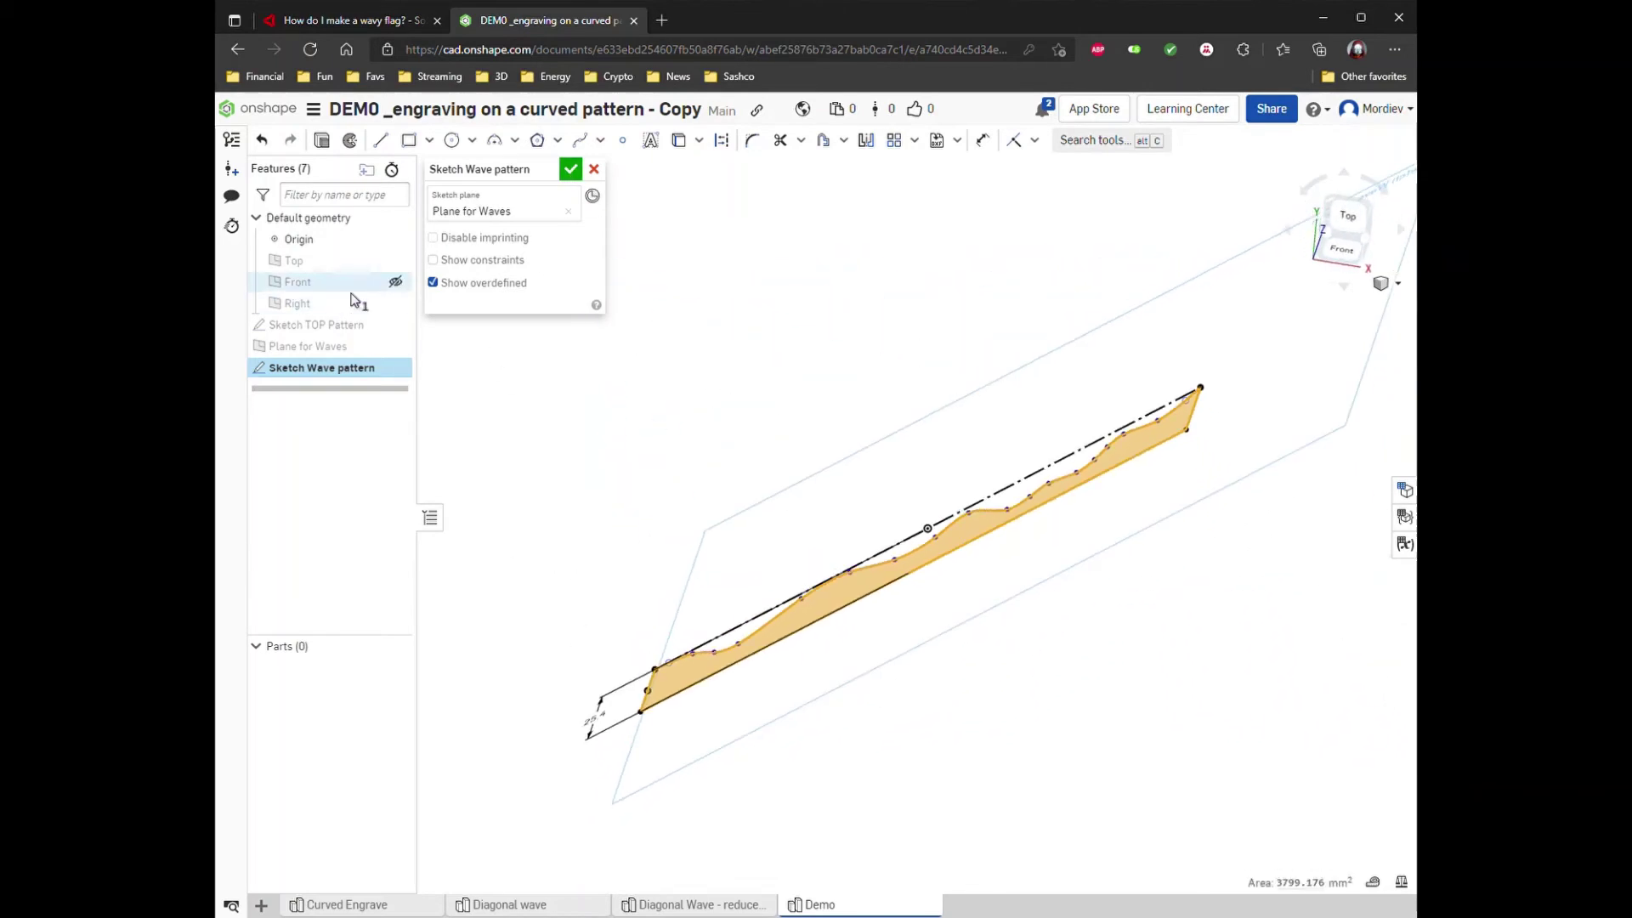
left_click(395, 325)
scroll(807, 527, "down", 3)
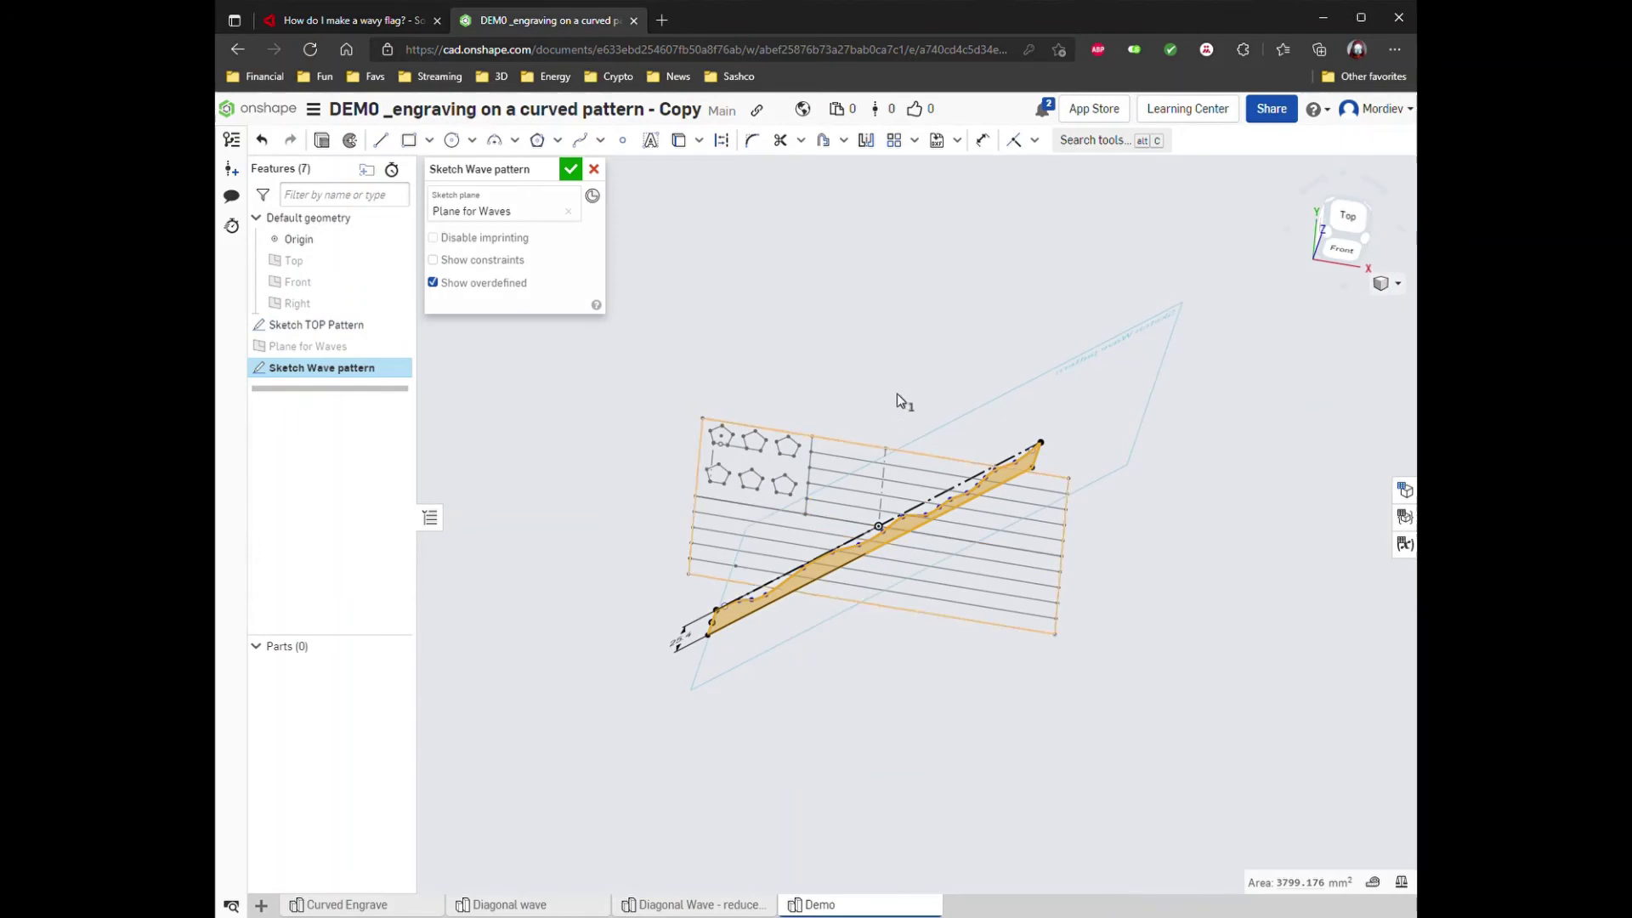
key("Up")
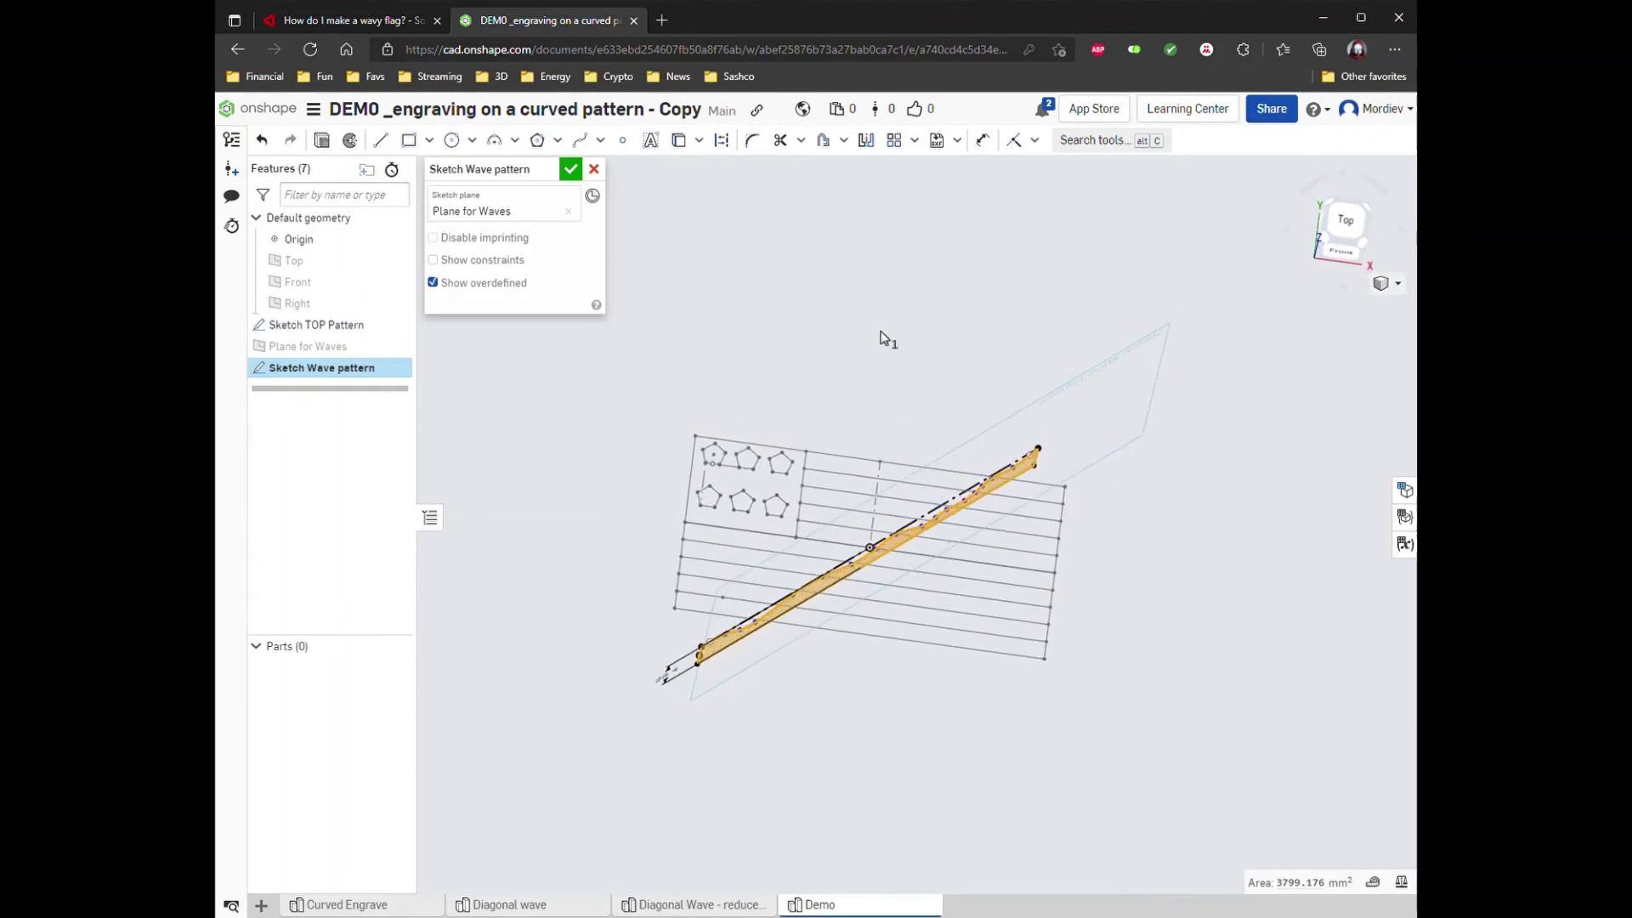
key("Return")
Extrude the wave profile as a new solid up to the flag outline's upper-left corner vertex.
key("shift+e")
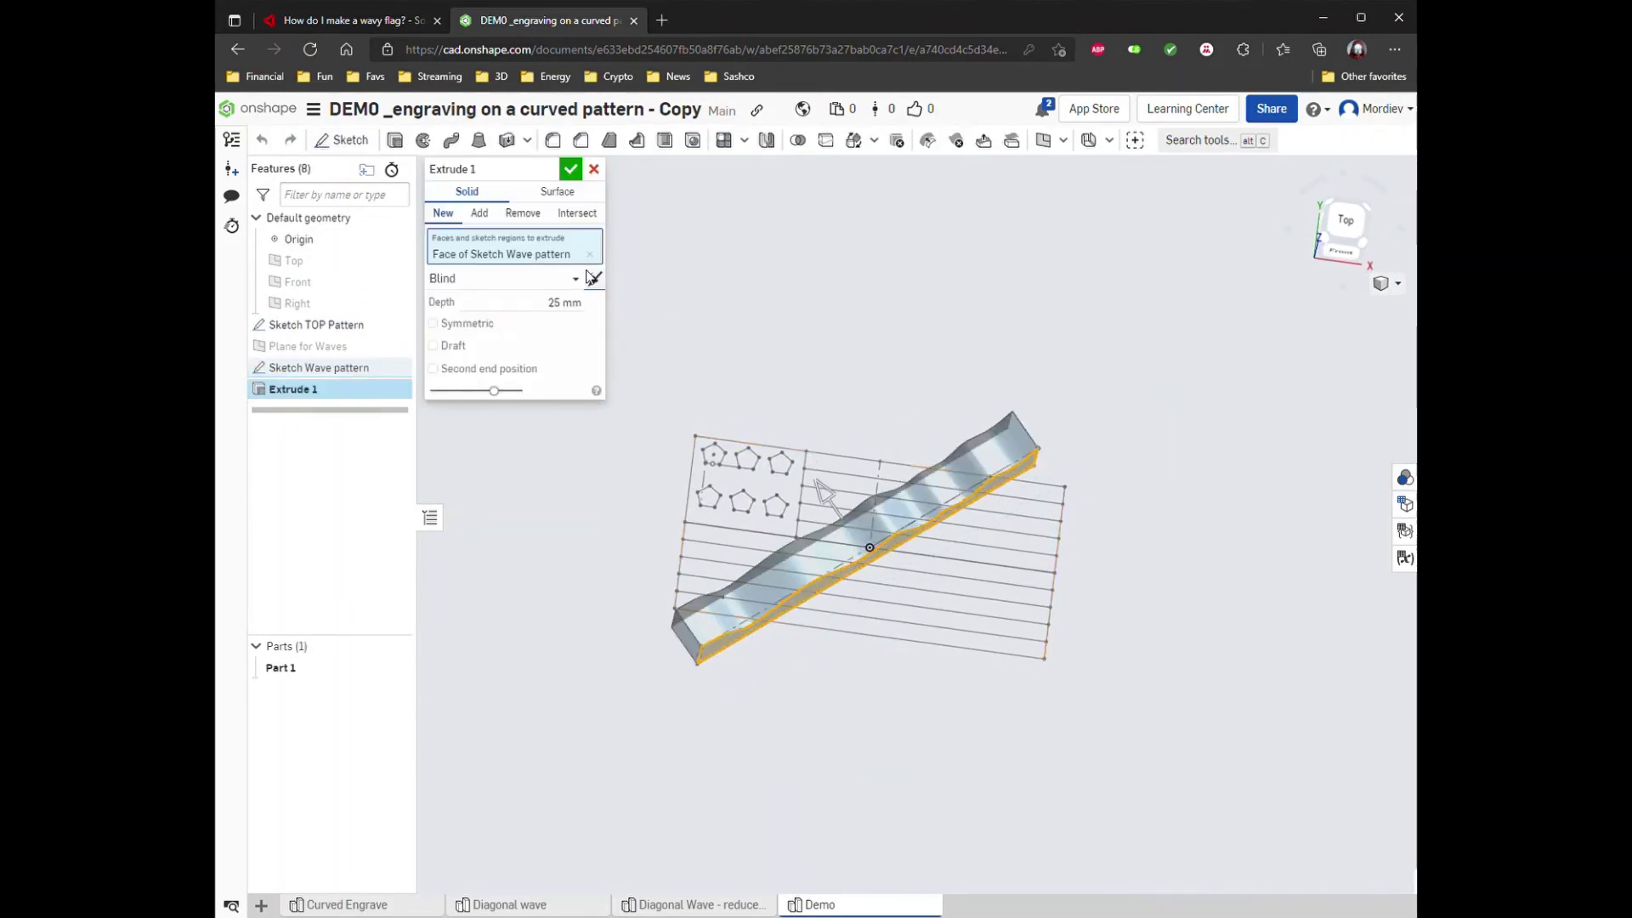
left_click(573, 280)
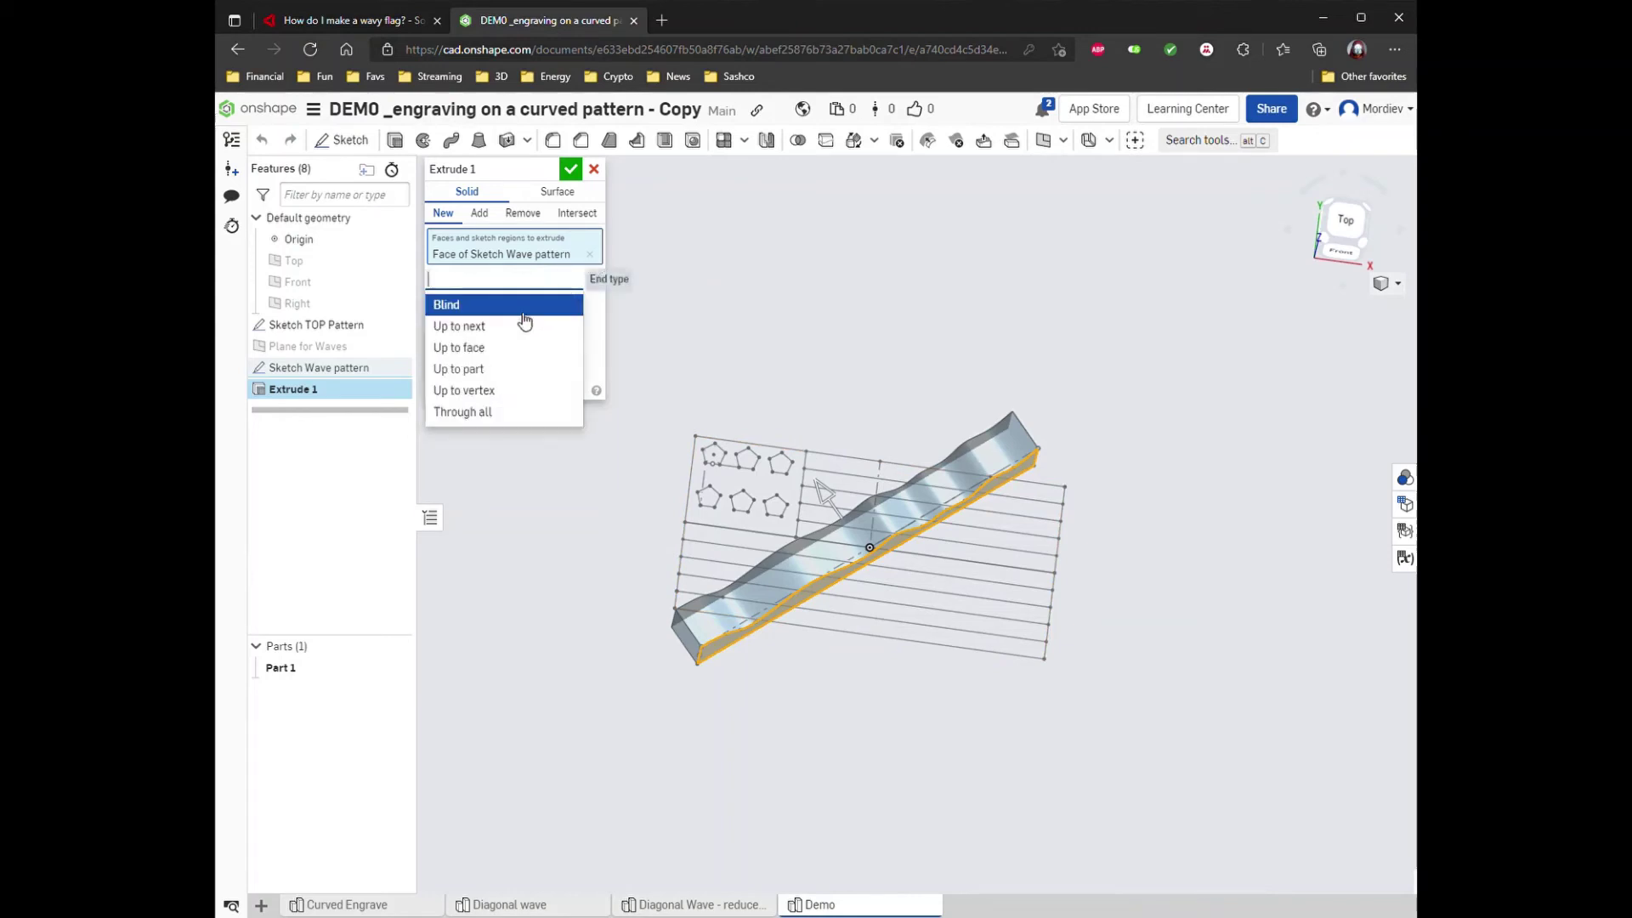
left_click(476, 394)
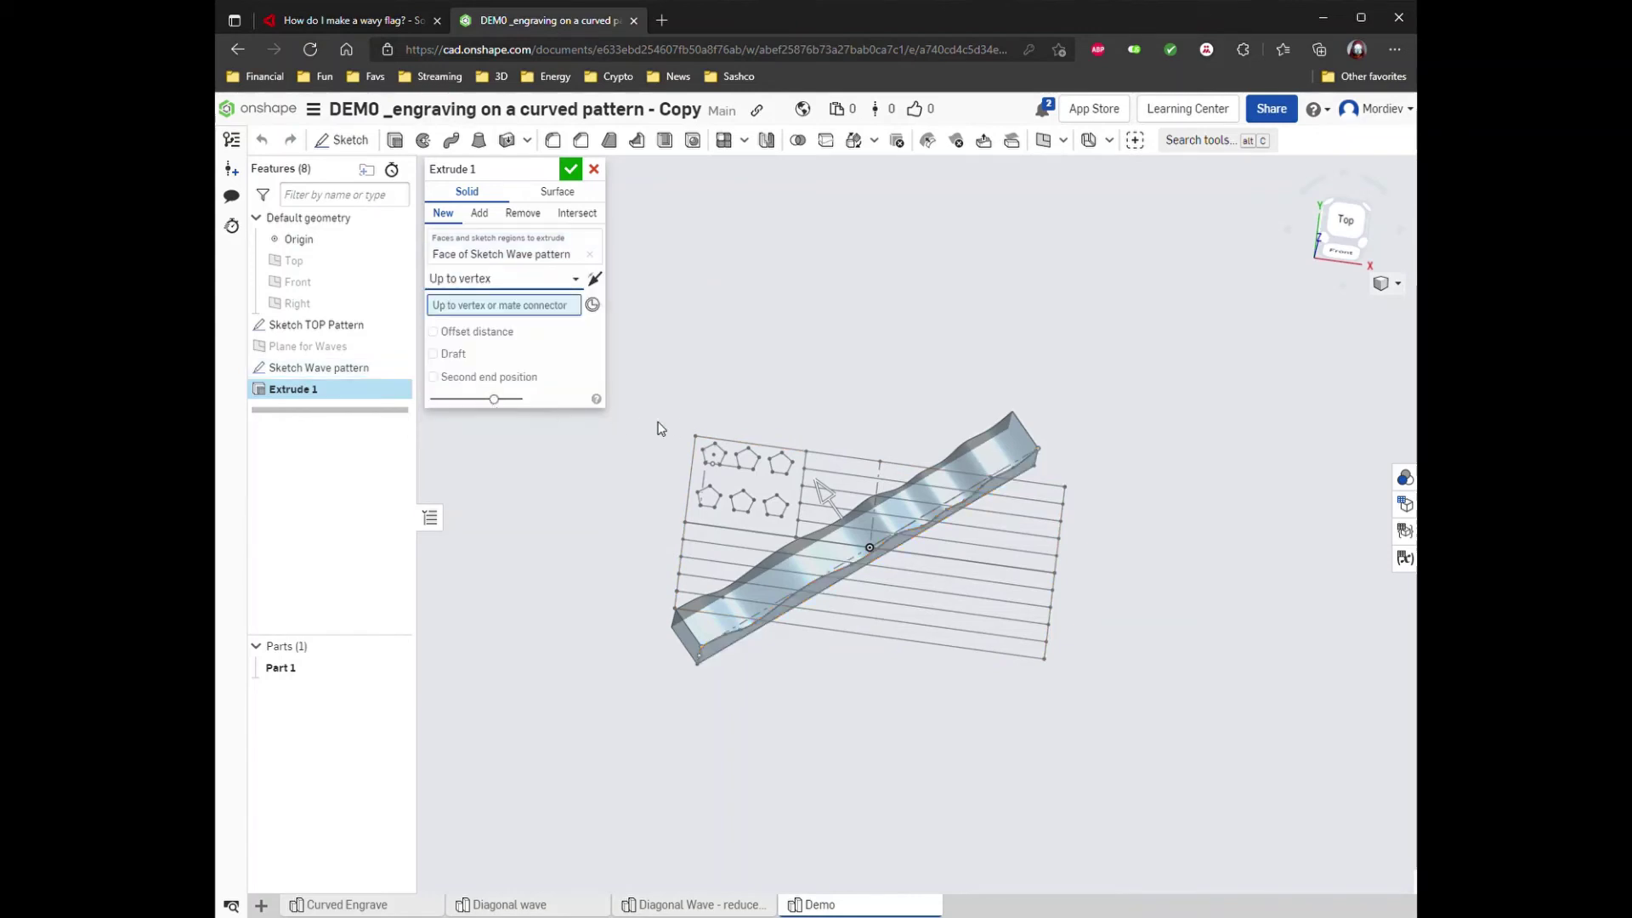
left_click(696, 439)
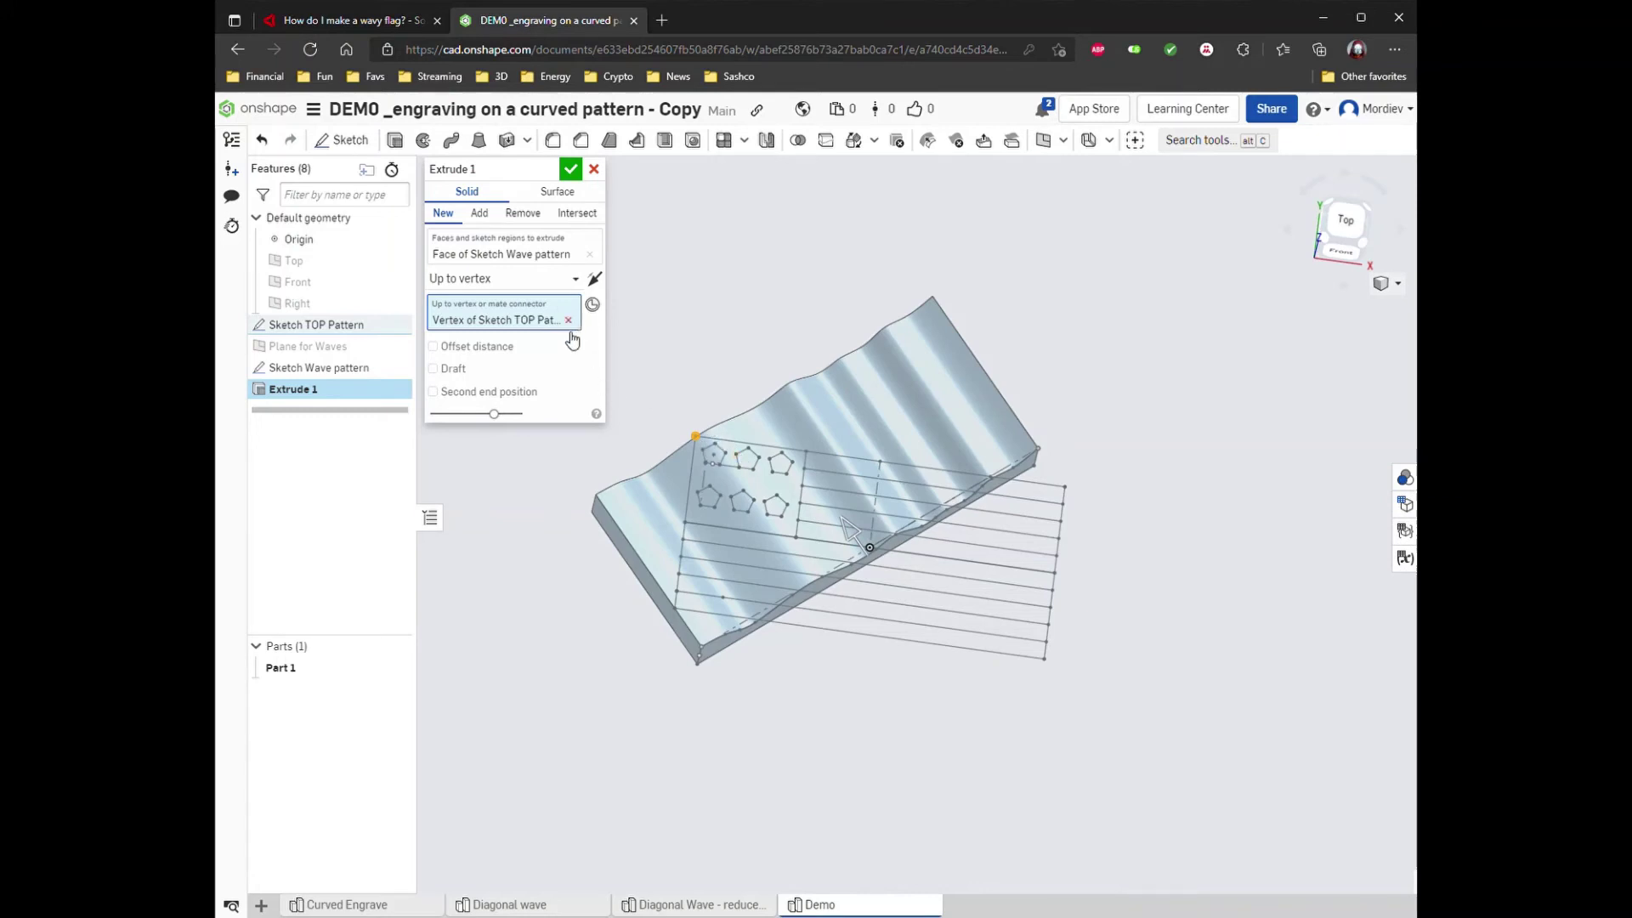
Add a second end position to the extrude, up to the flag outline's lower-right corner vertex.
left_click(435, 391)
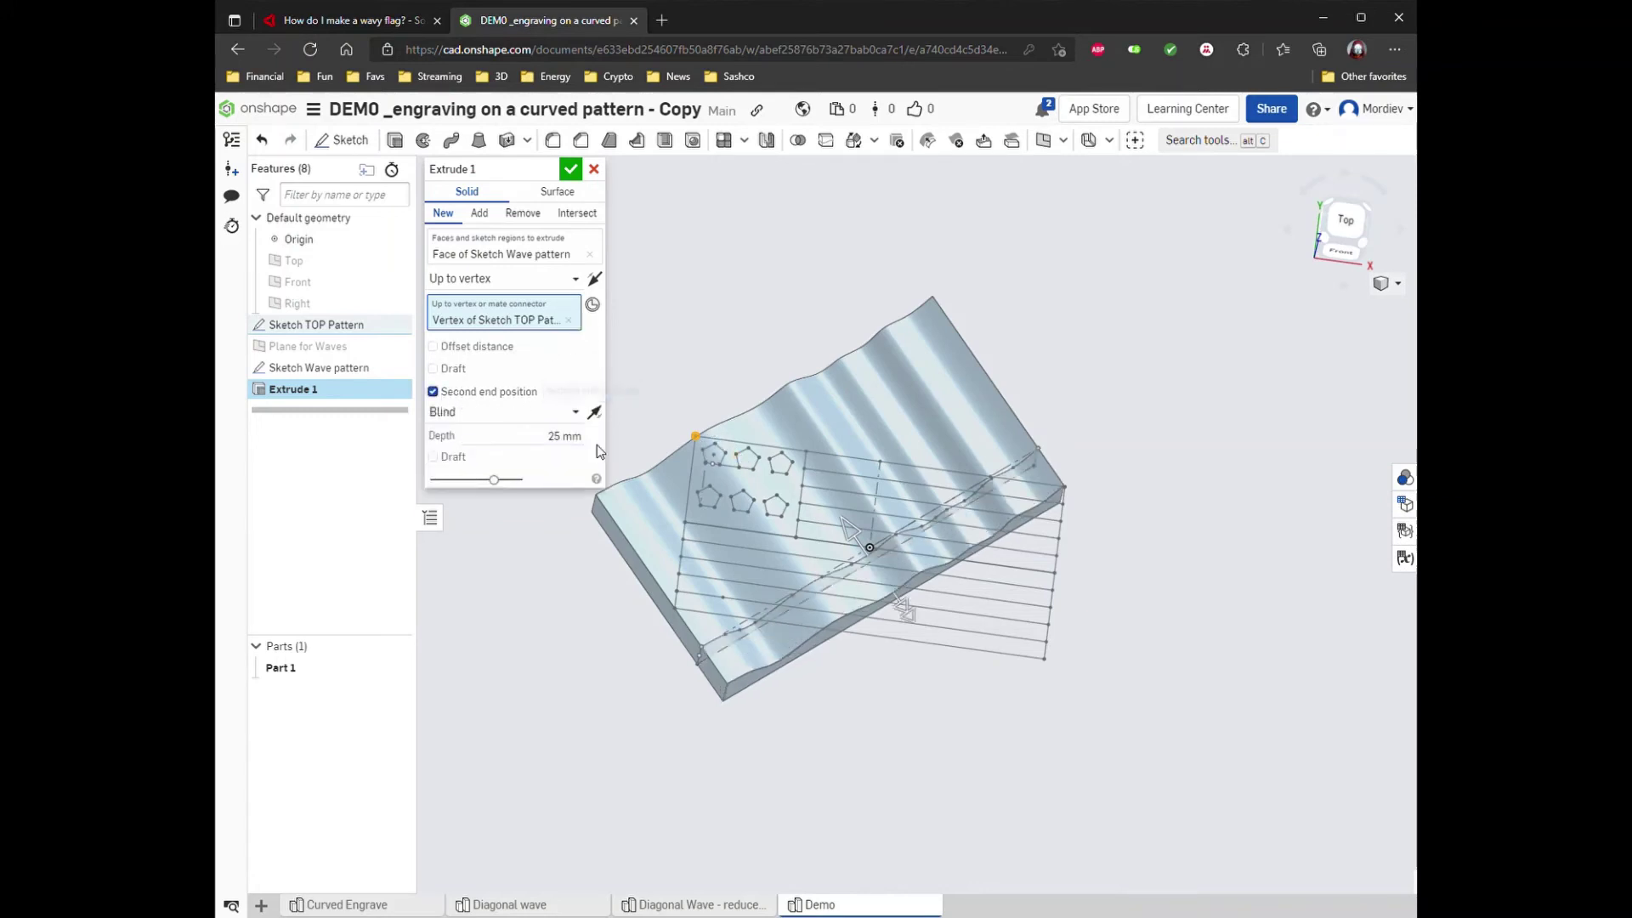
left_click(578, 412)
left_click(476, 521)
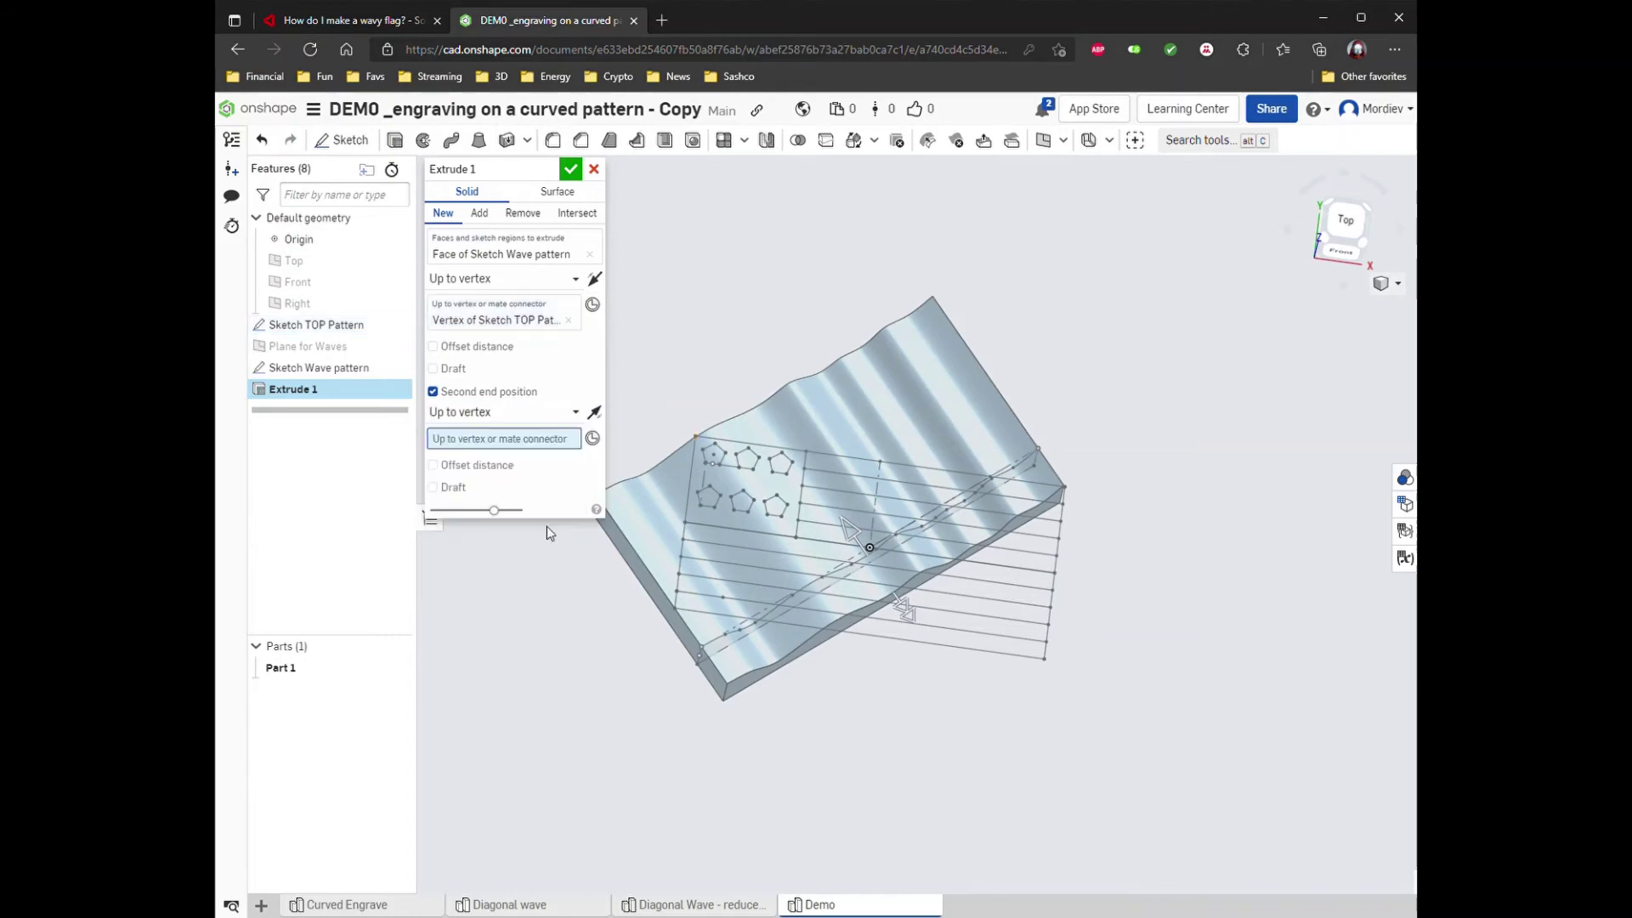
left_click(1043, 661)
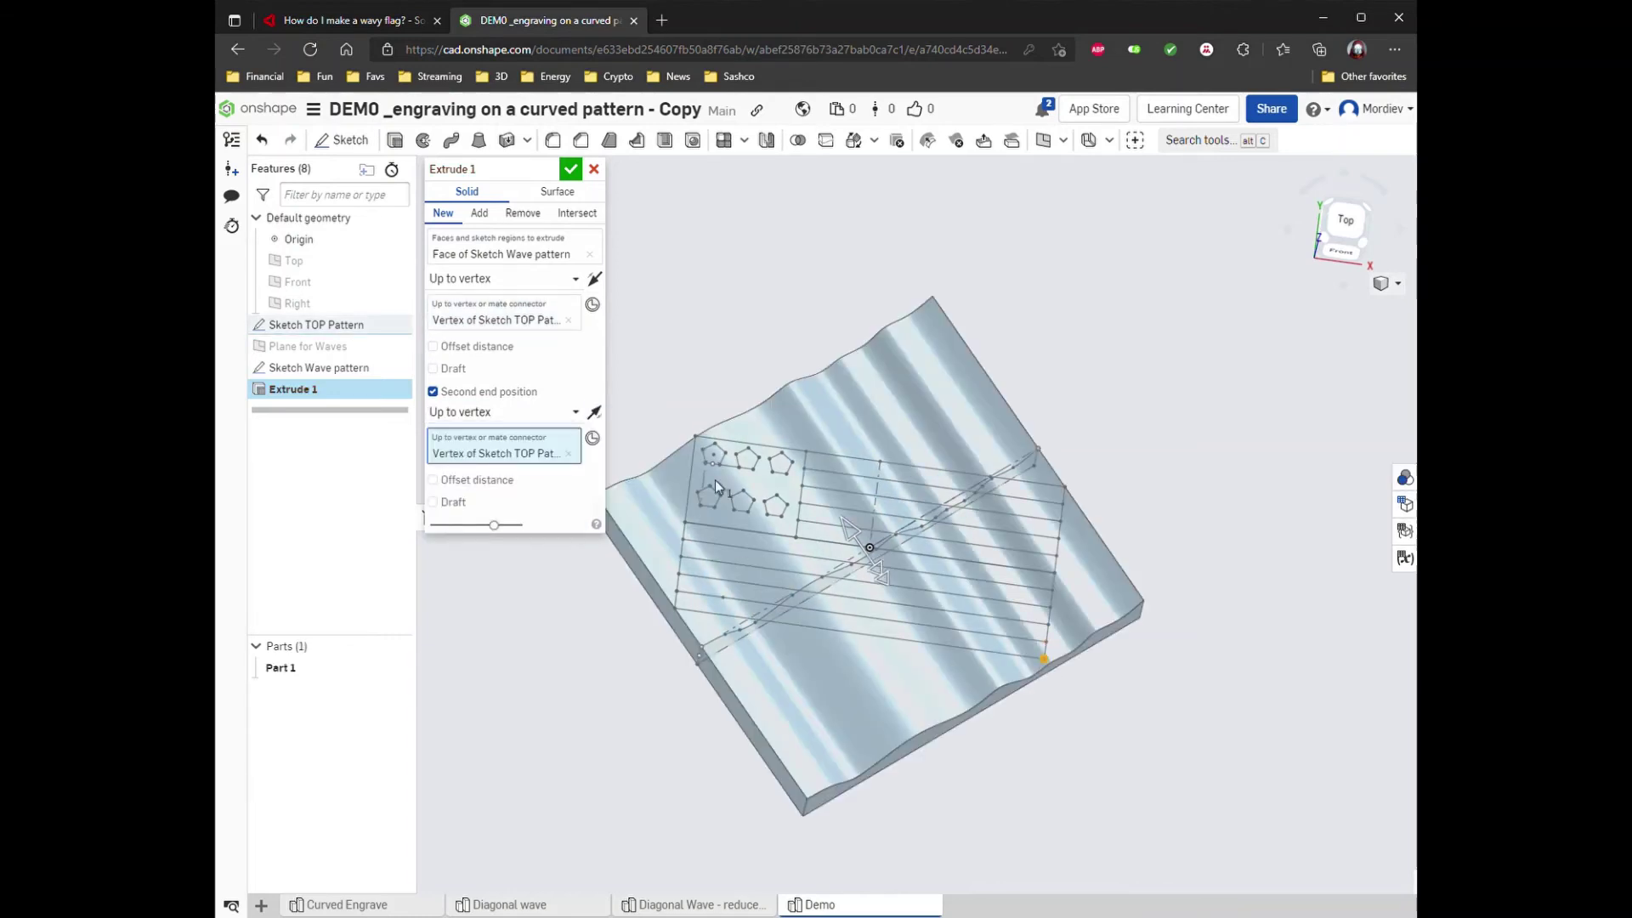
mouse_move(1246, 593)
right_mouse_down()
mouse_move(1227, 634)
mouse_move(1195, 590)
mouse_move(1249, 619)
right_mouse_up()
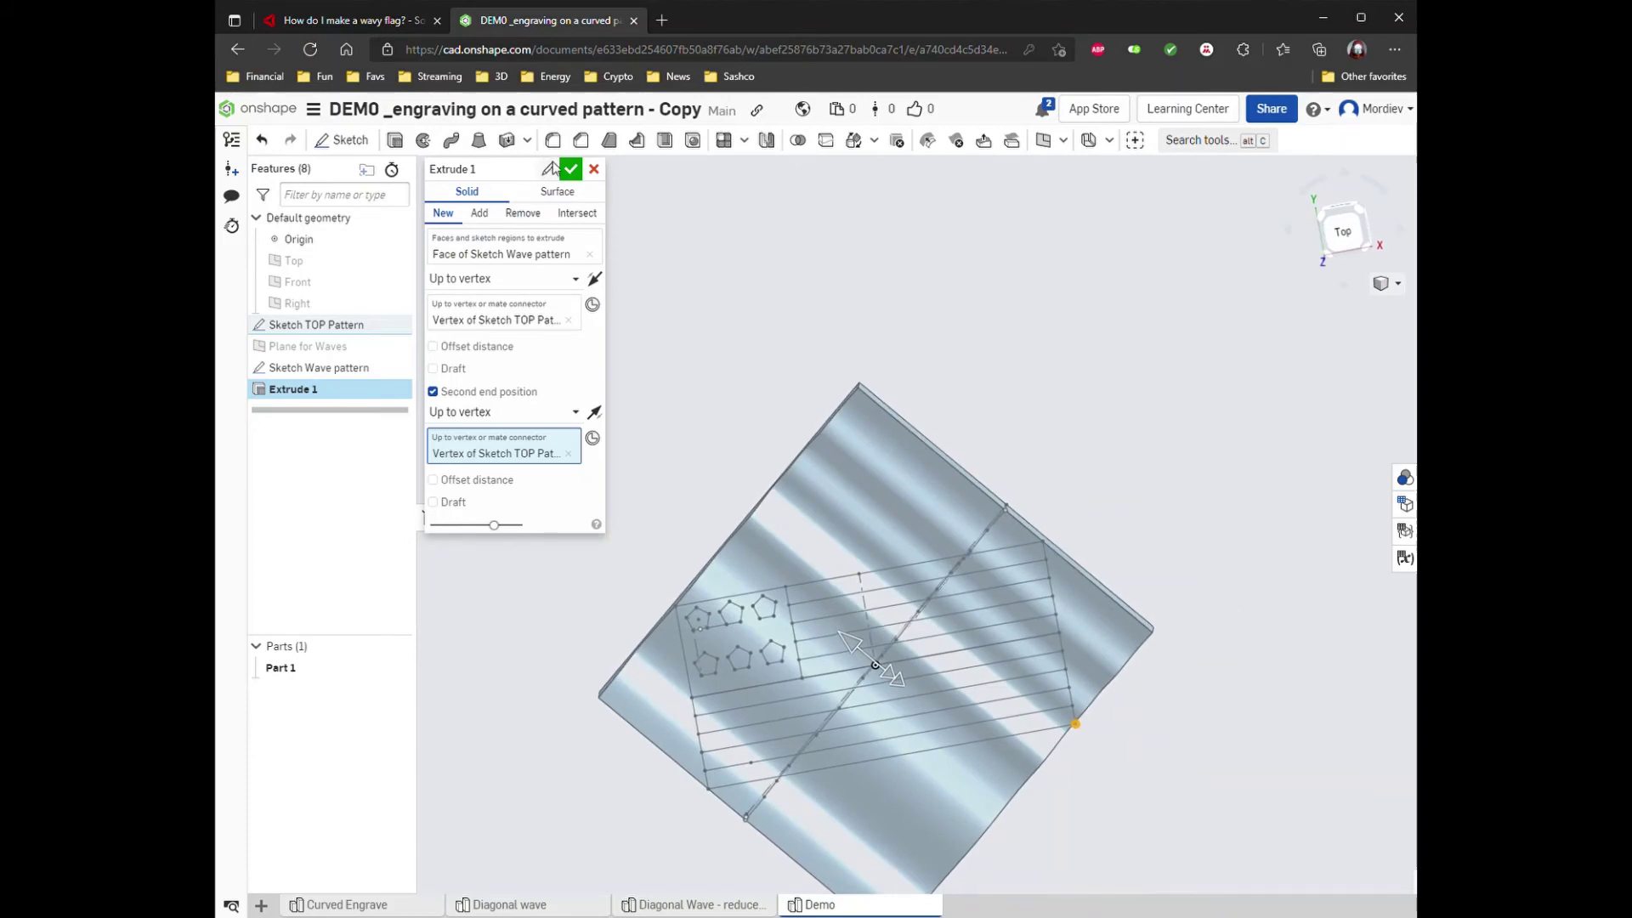
Rename the extrude "Extrude Base" and accept it.
left_click(547, 173)
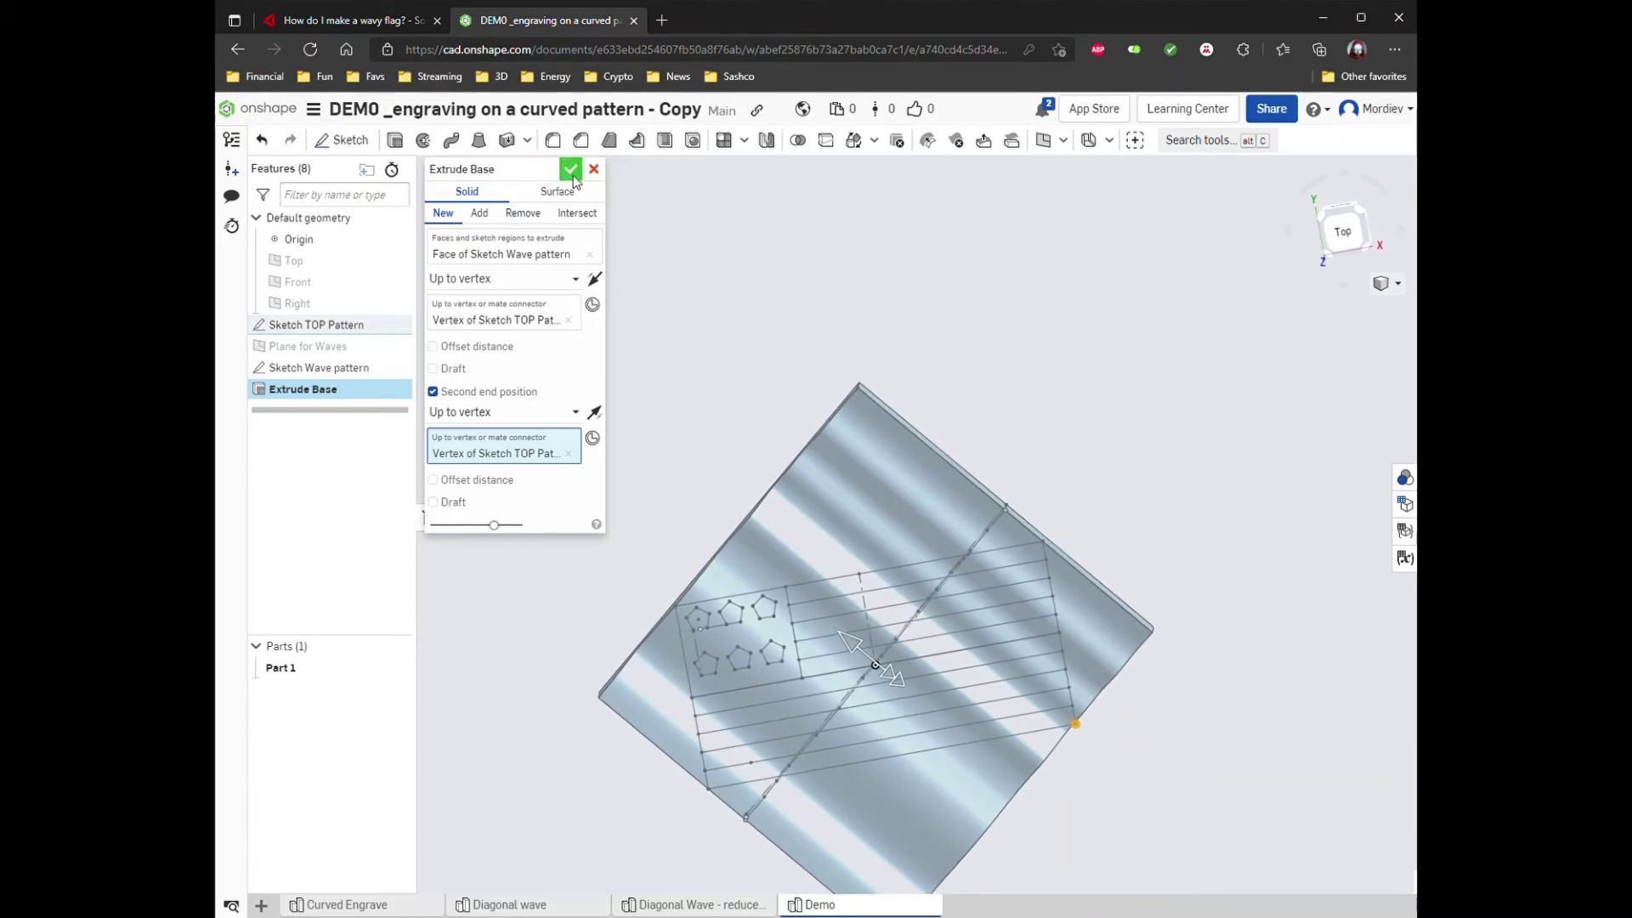
left_click(570, 169)
scroll(699, 299, "down", 3)
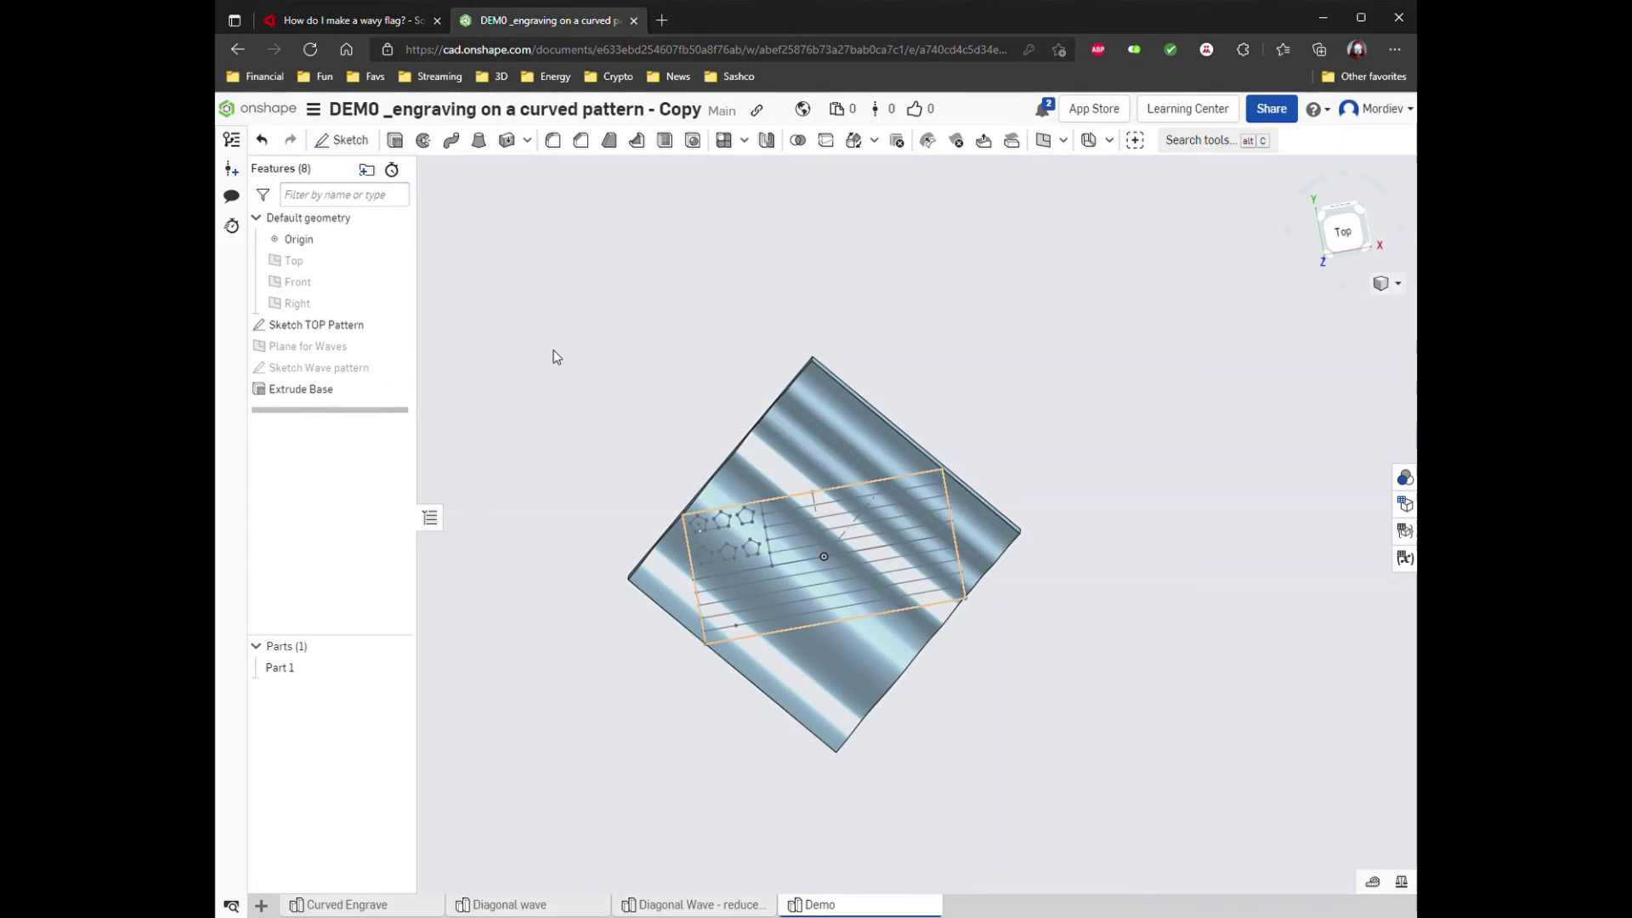
Open Sketch TOP Pattern for editing and add a 5090 mm diameter dimension to the large outer circle.
left_click(645, 312)
scroll(646, 319, "down", 5)
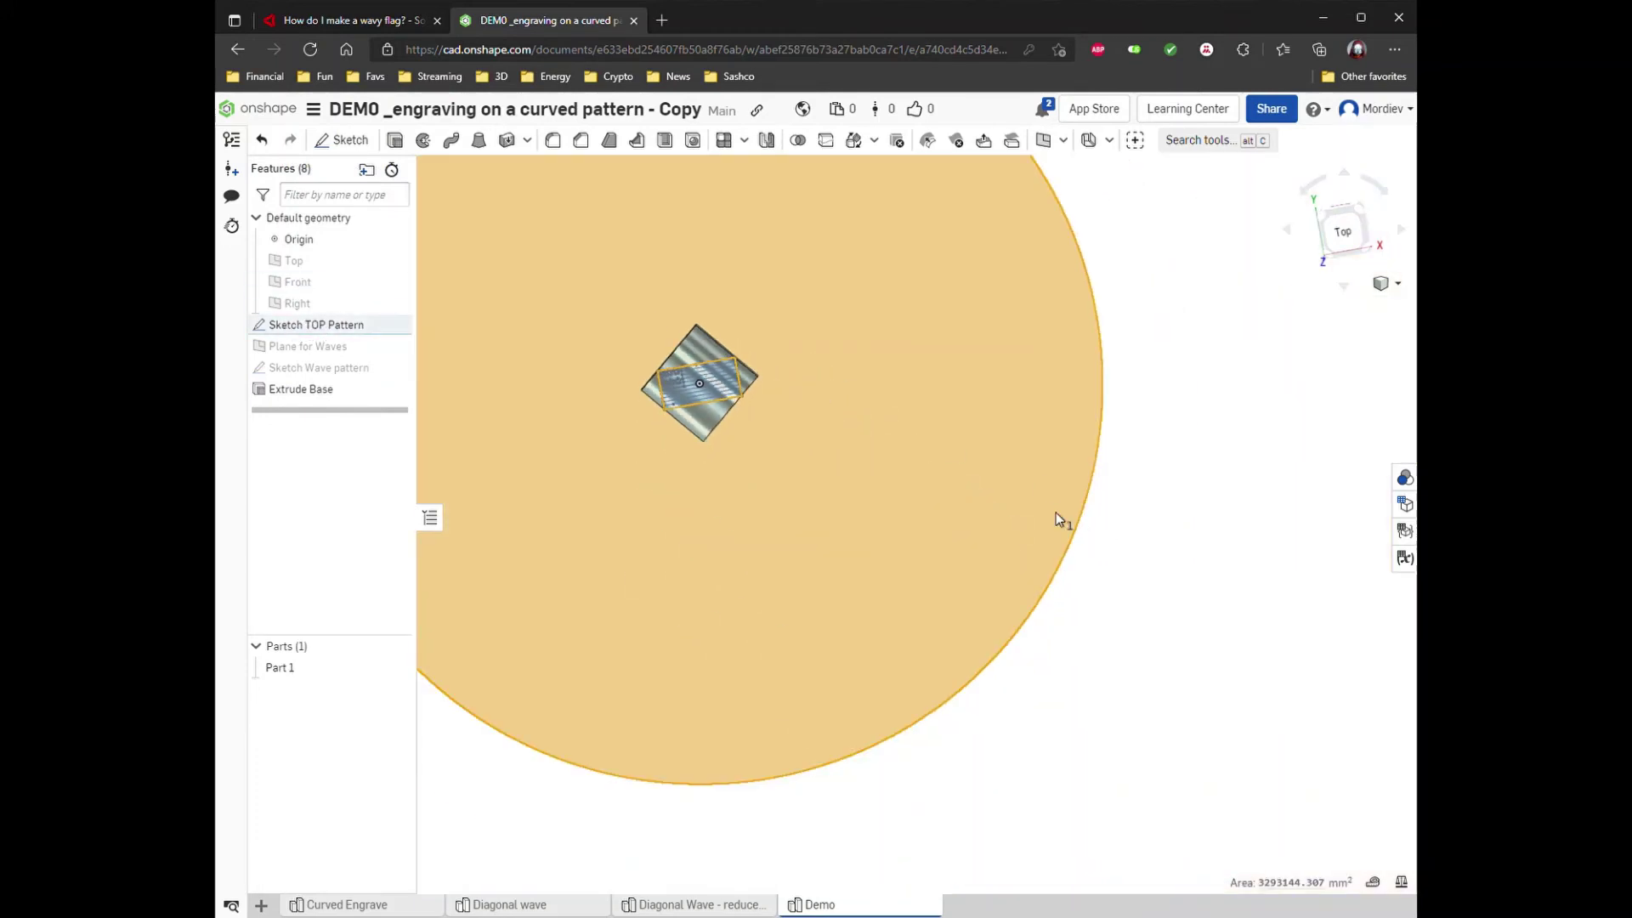
double_click(306, 327)
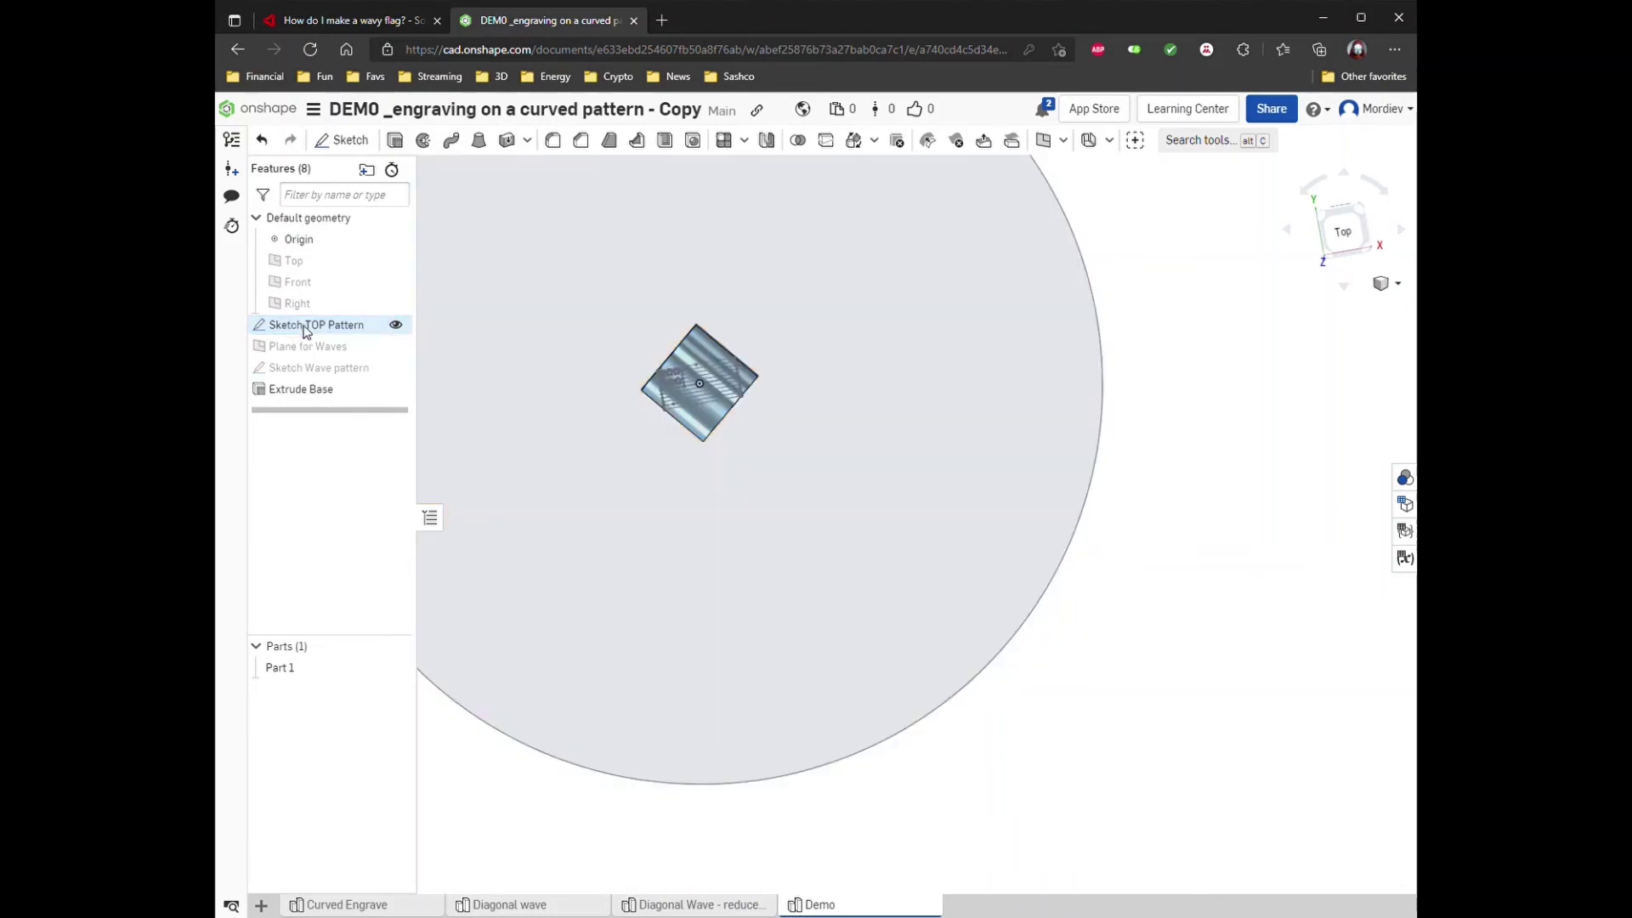
left_click(992, 669)
scroll(1060, 648, "down", 3)
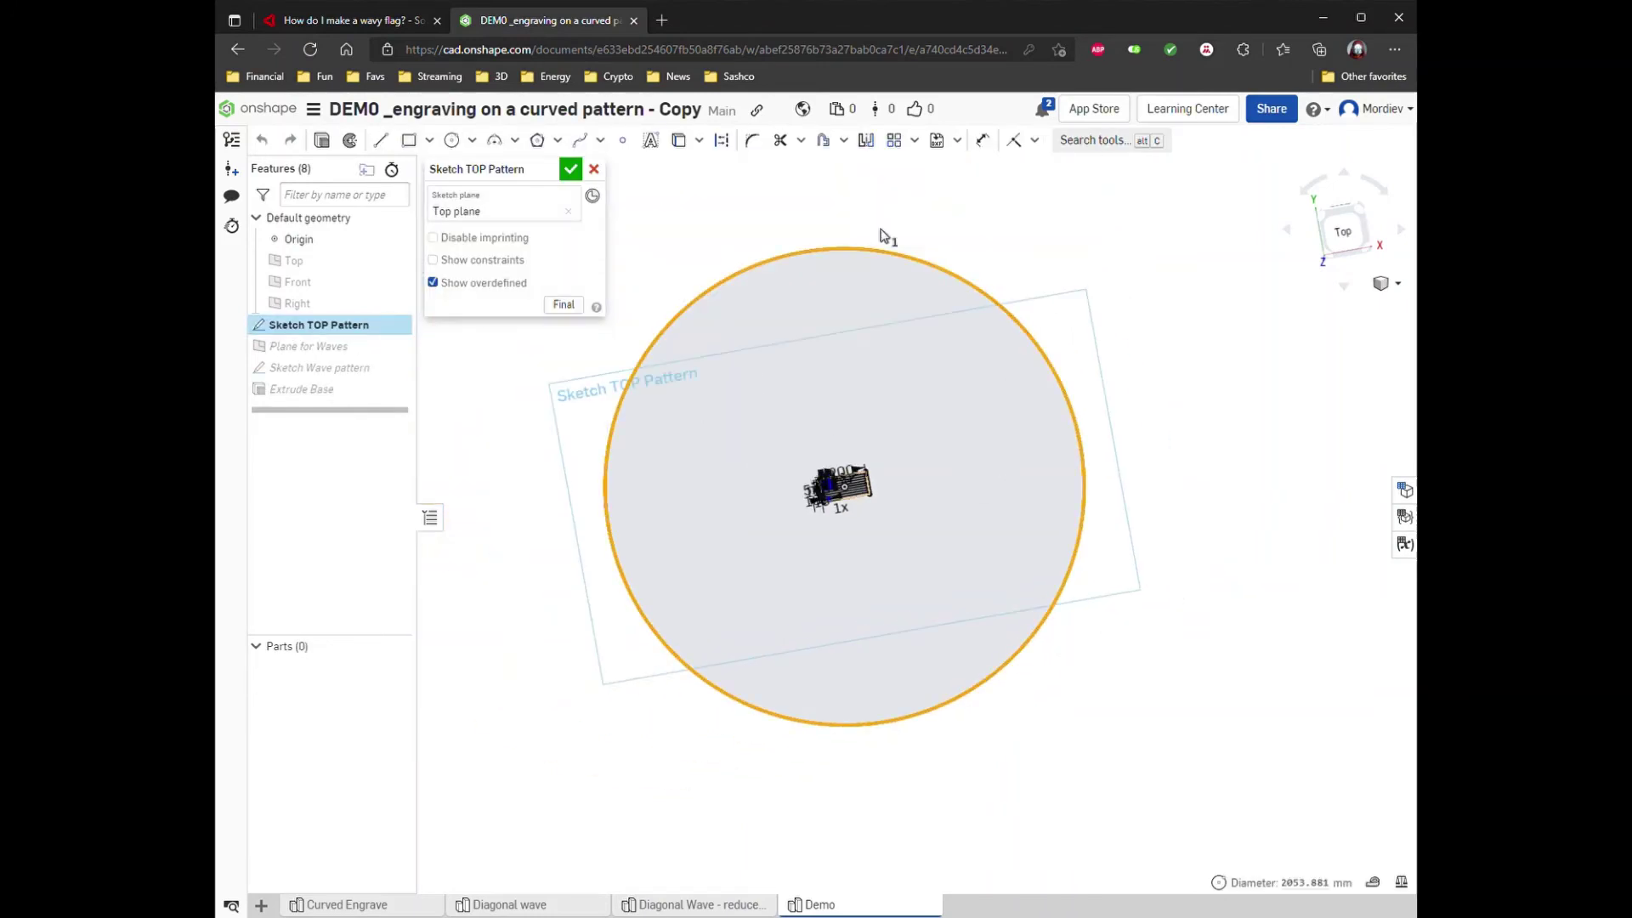
left_click(983, 143)
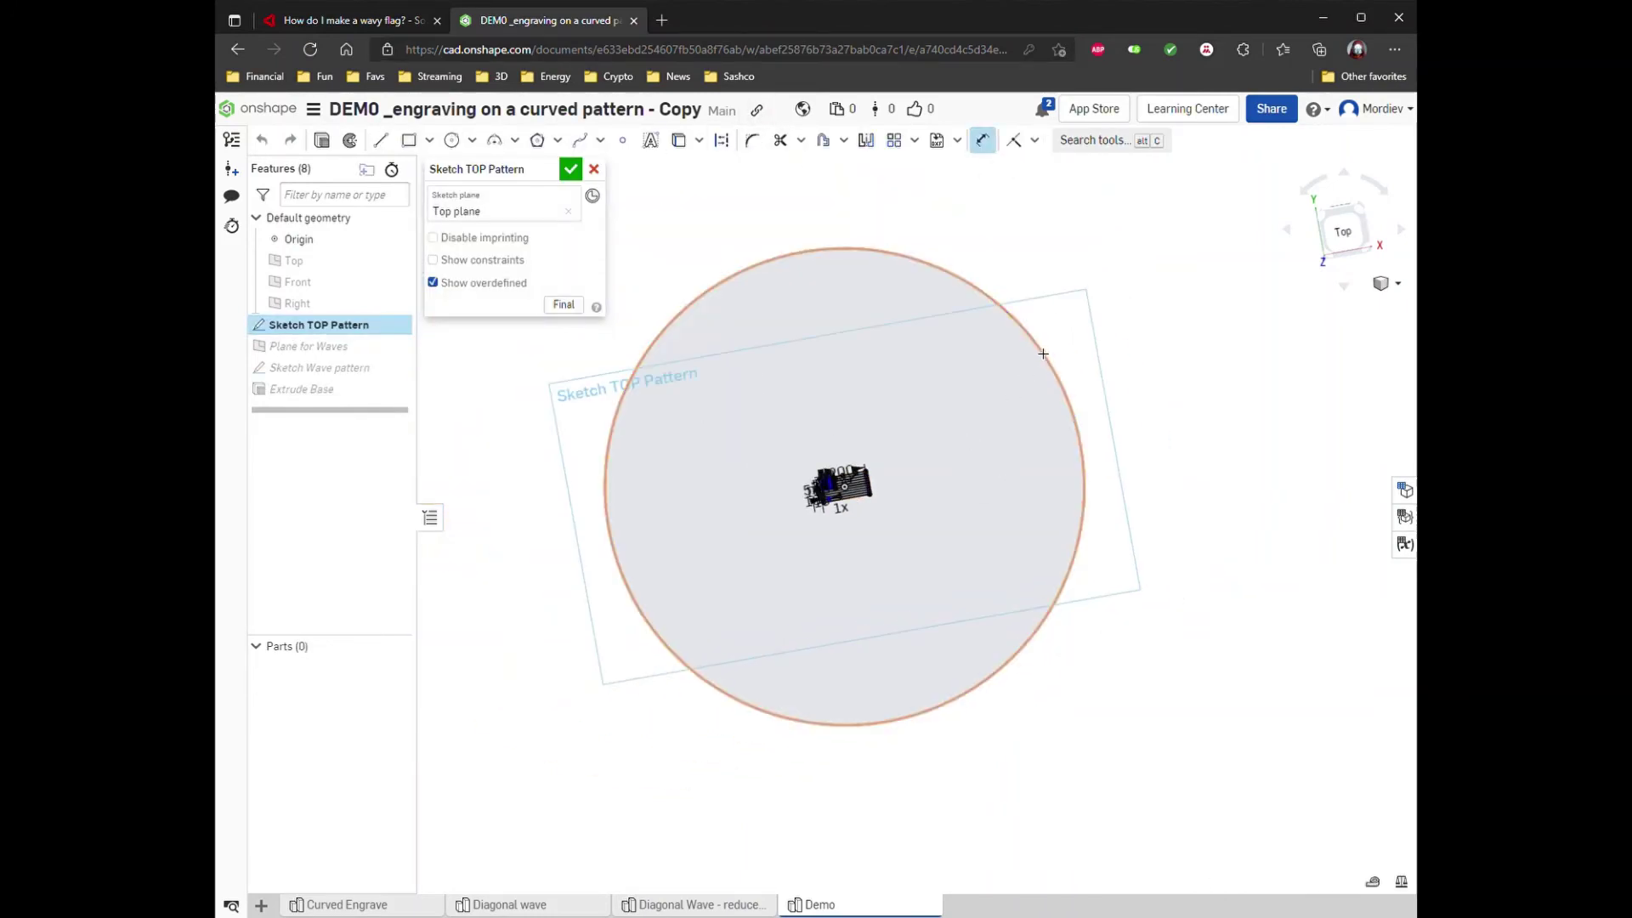
left_click(1038, 349)
left_click(897, 443)
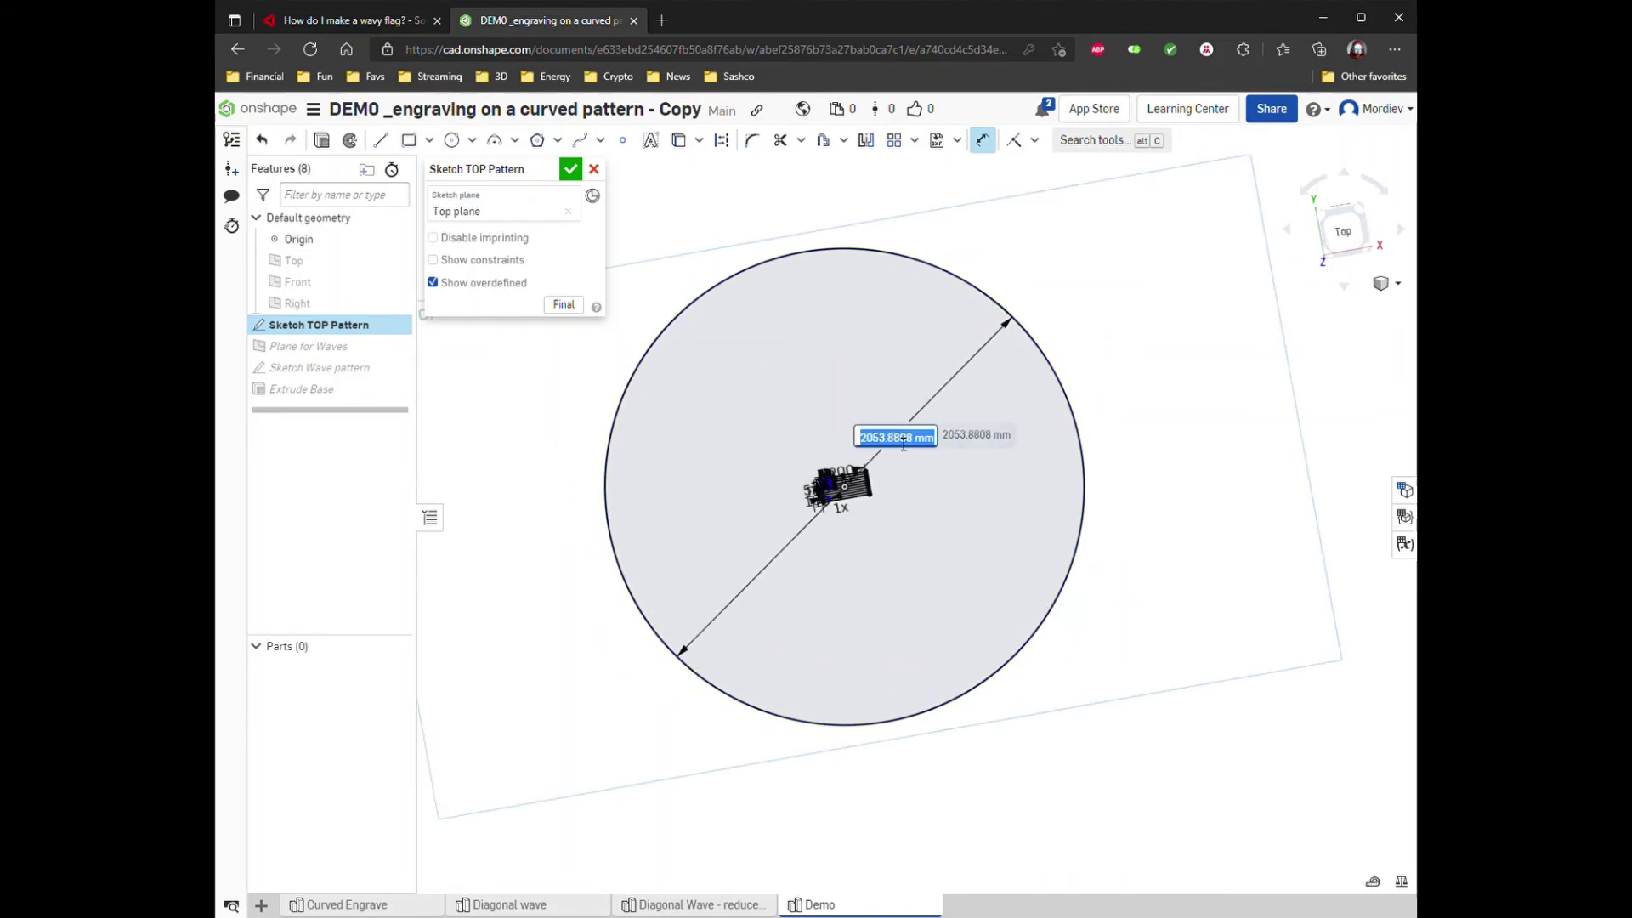
key("Return")
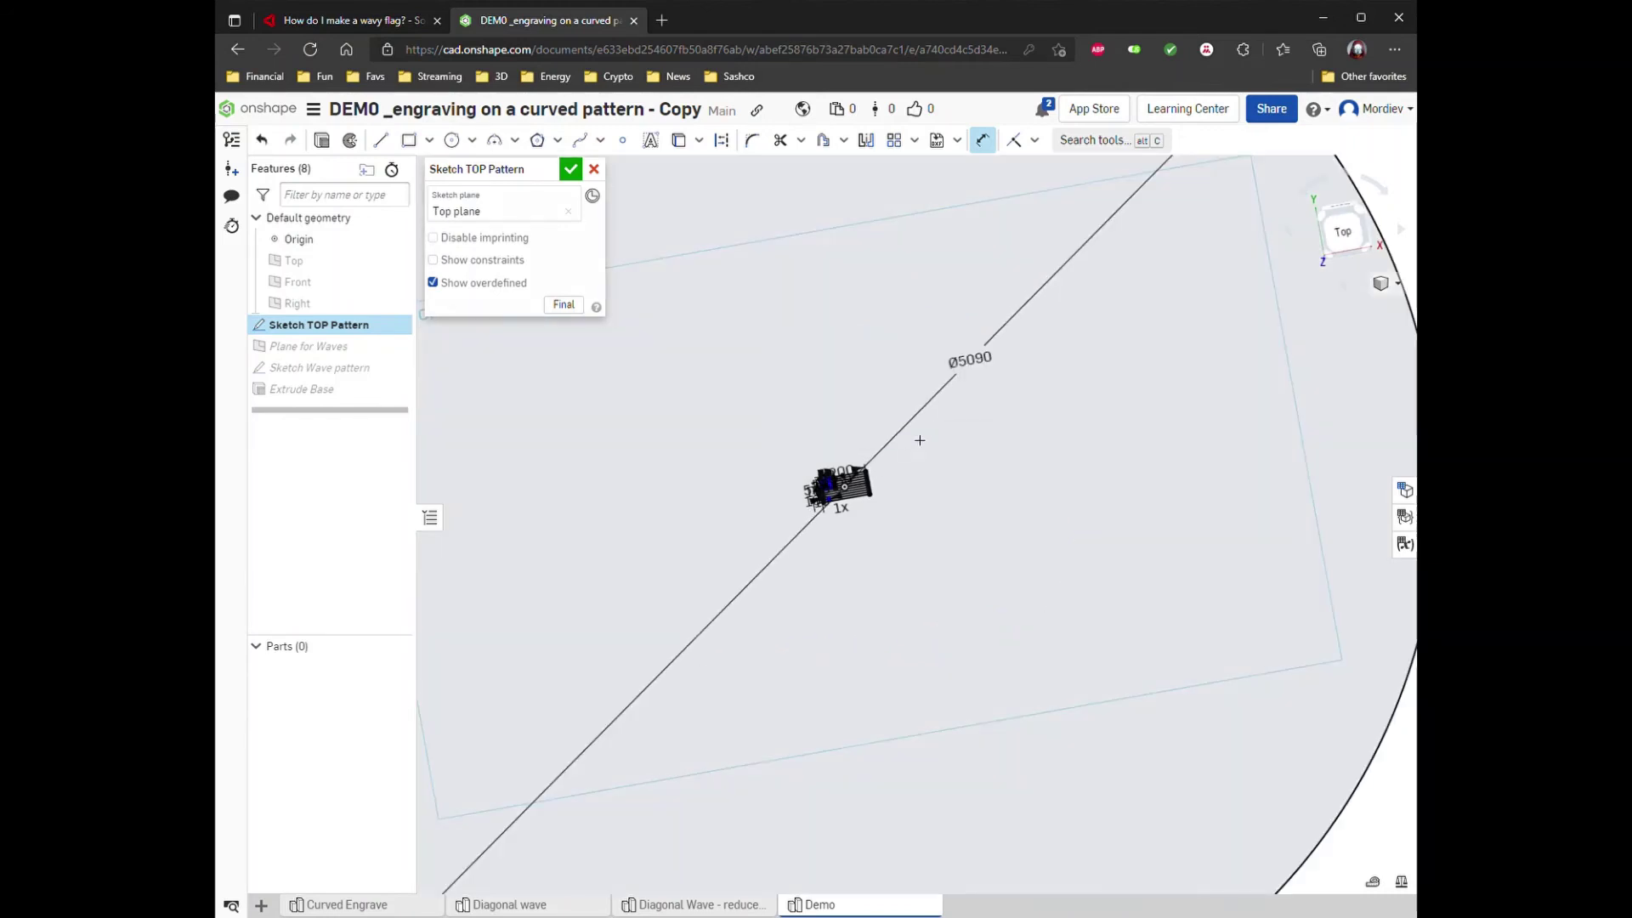
Set the outer circle's diameter to 500 mm and finish the sketch.
double_click(983, 361)
type("500")
key("Return")
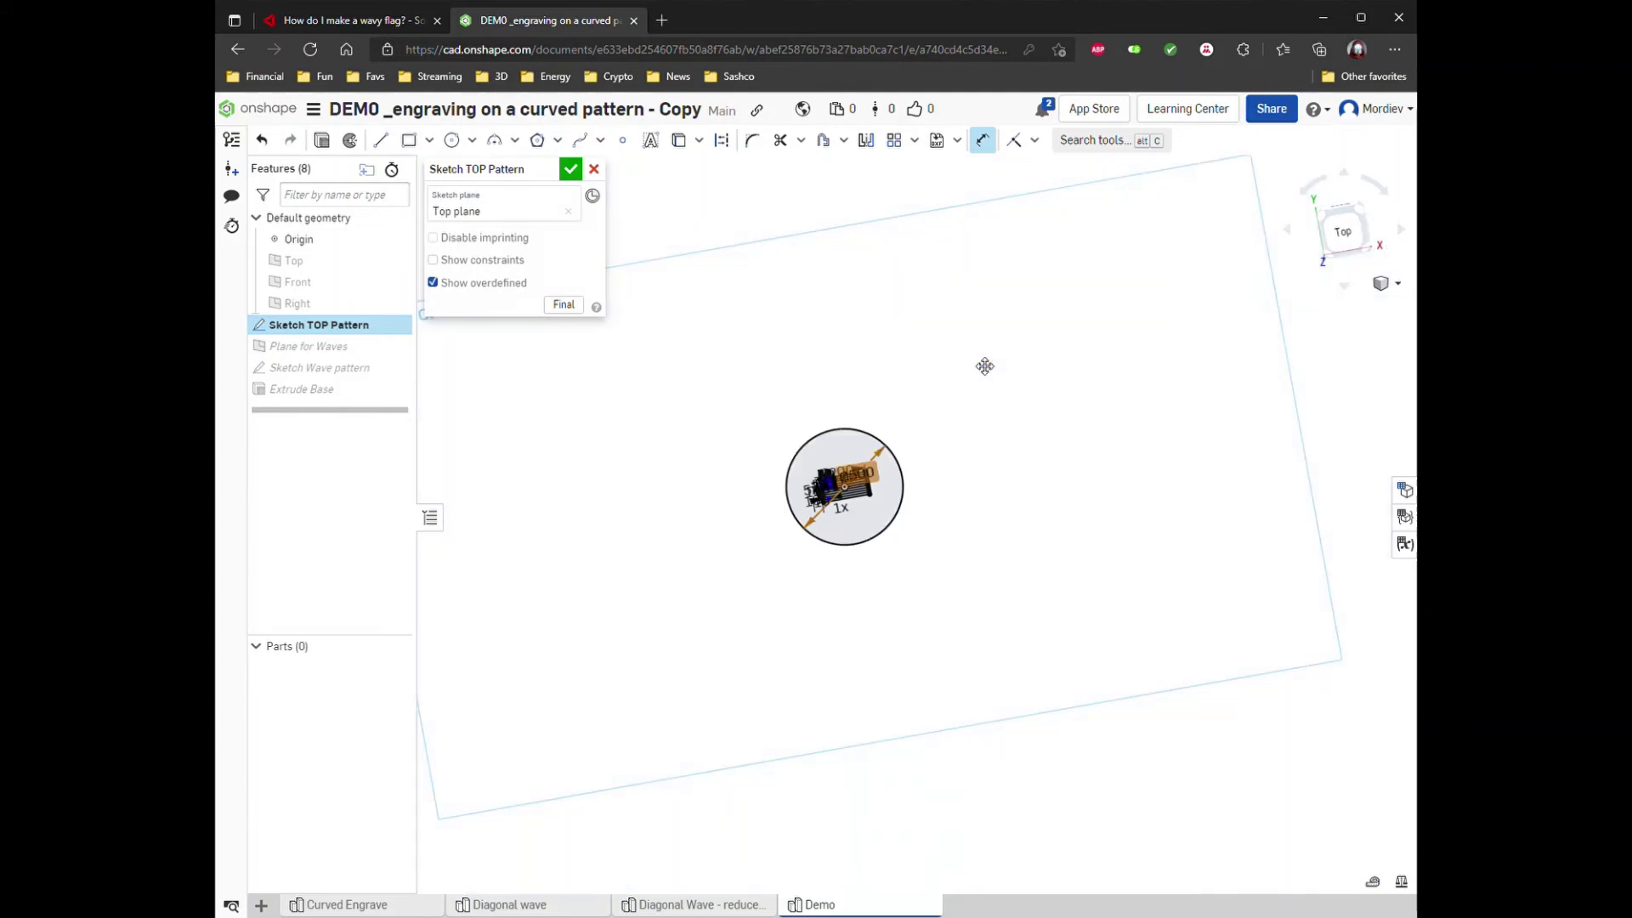
scroll(881, 493, "up", 3)
left_click(571, 169)
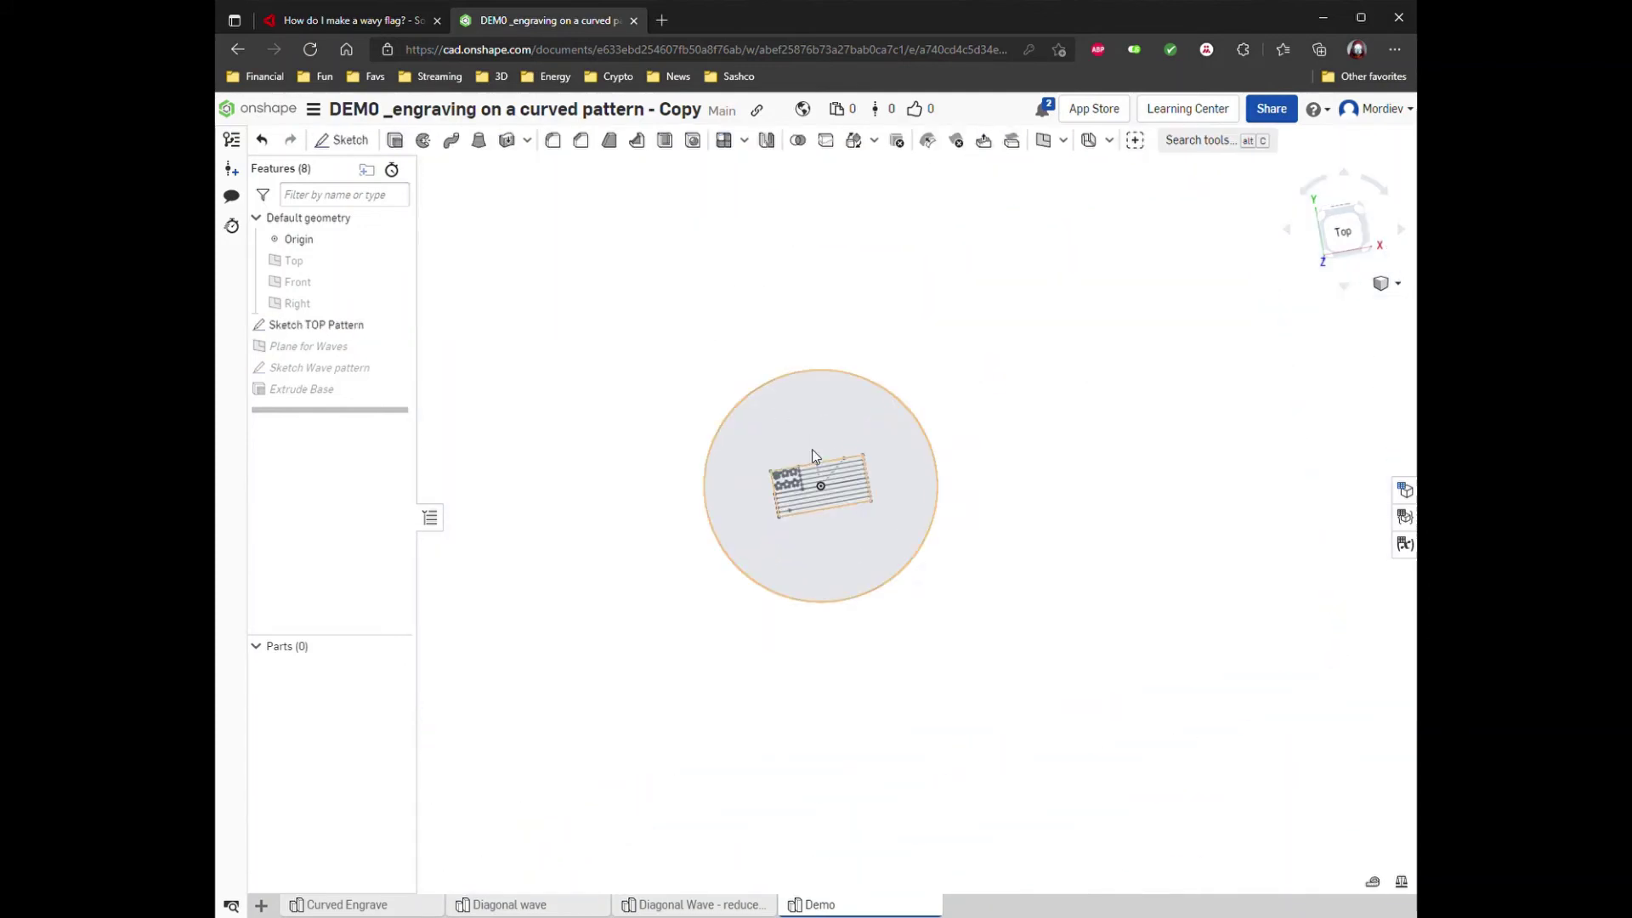
Remove the Sketch TOP Pattern area between the flag outline and the outer circle from Part 1 with a Through all extrude.
left_click(394, 140)
left_click(522, 213)
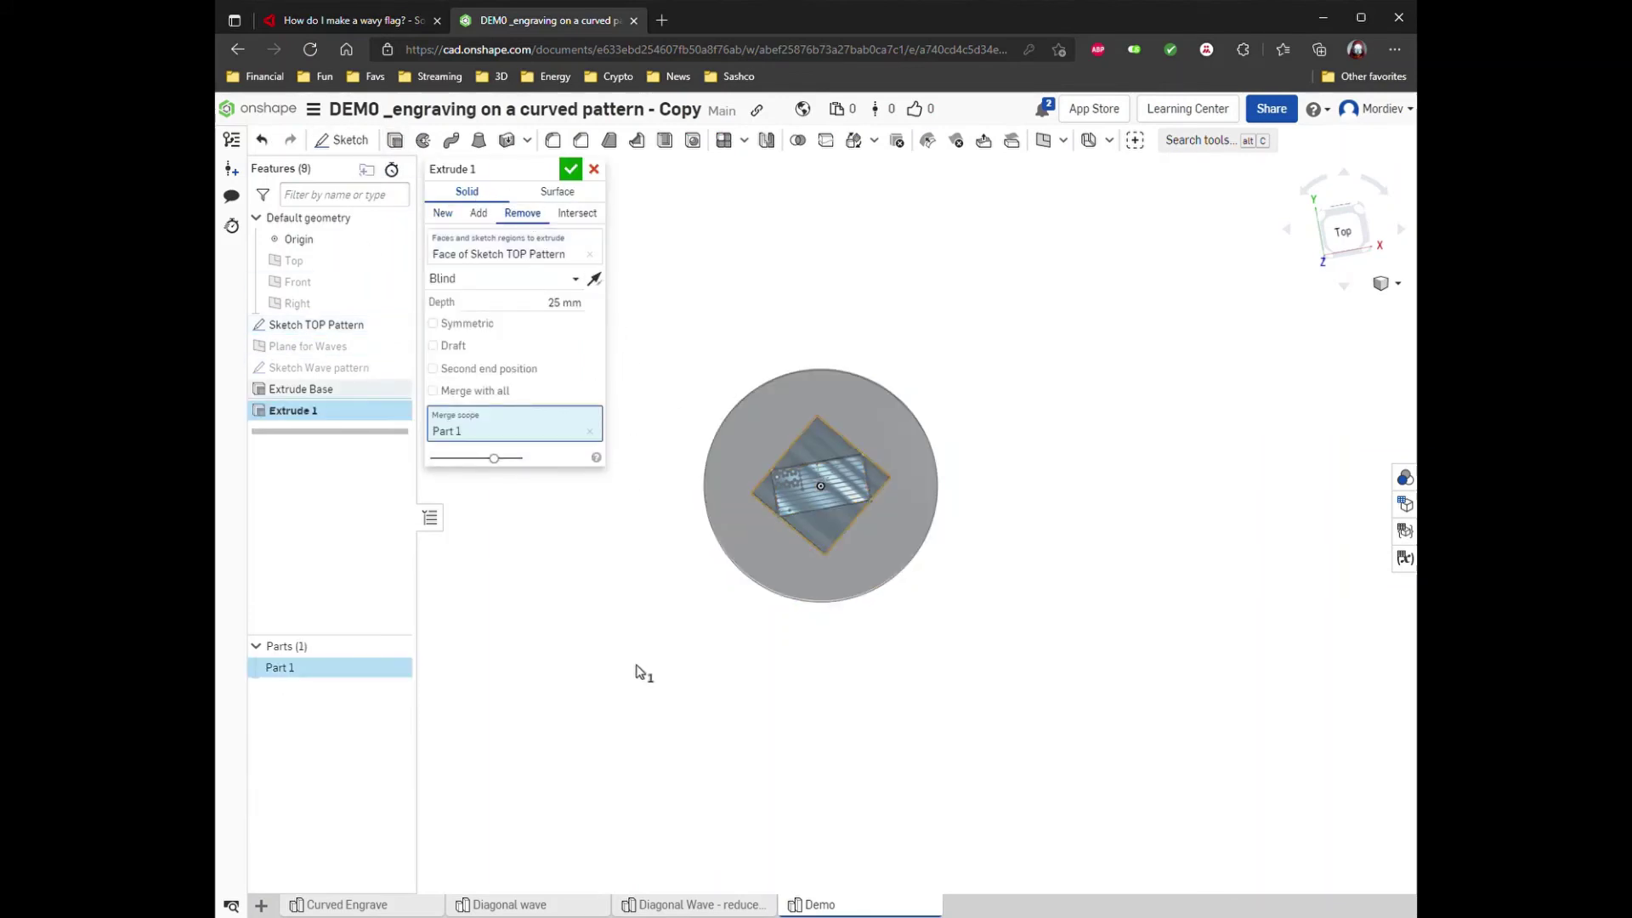
right_click_drag(637, 669, 636, 554)
left_click(576, 288)
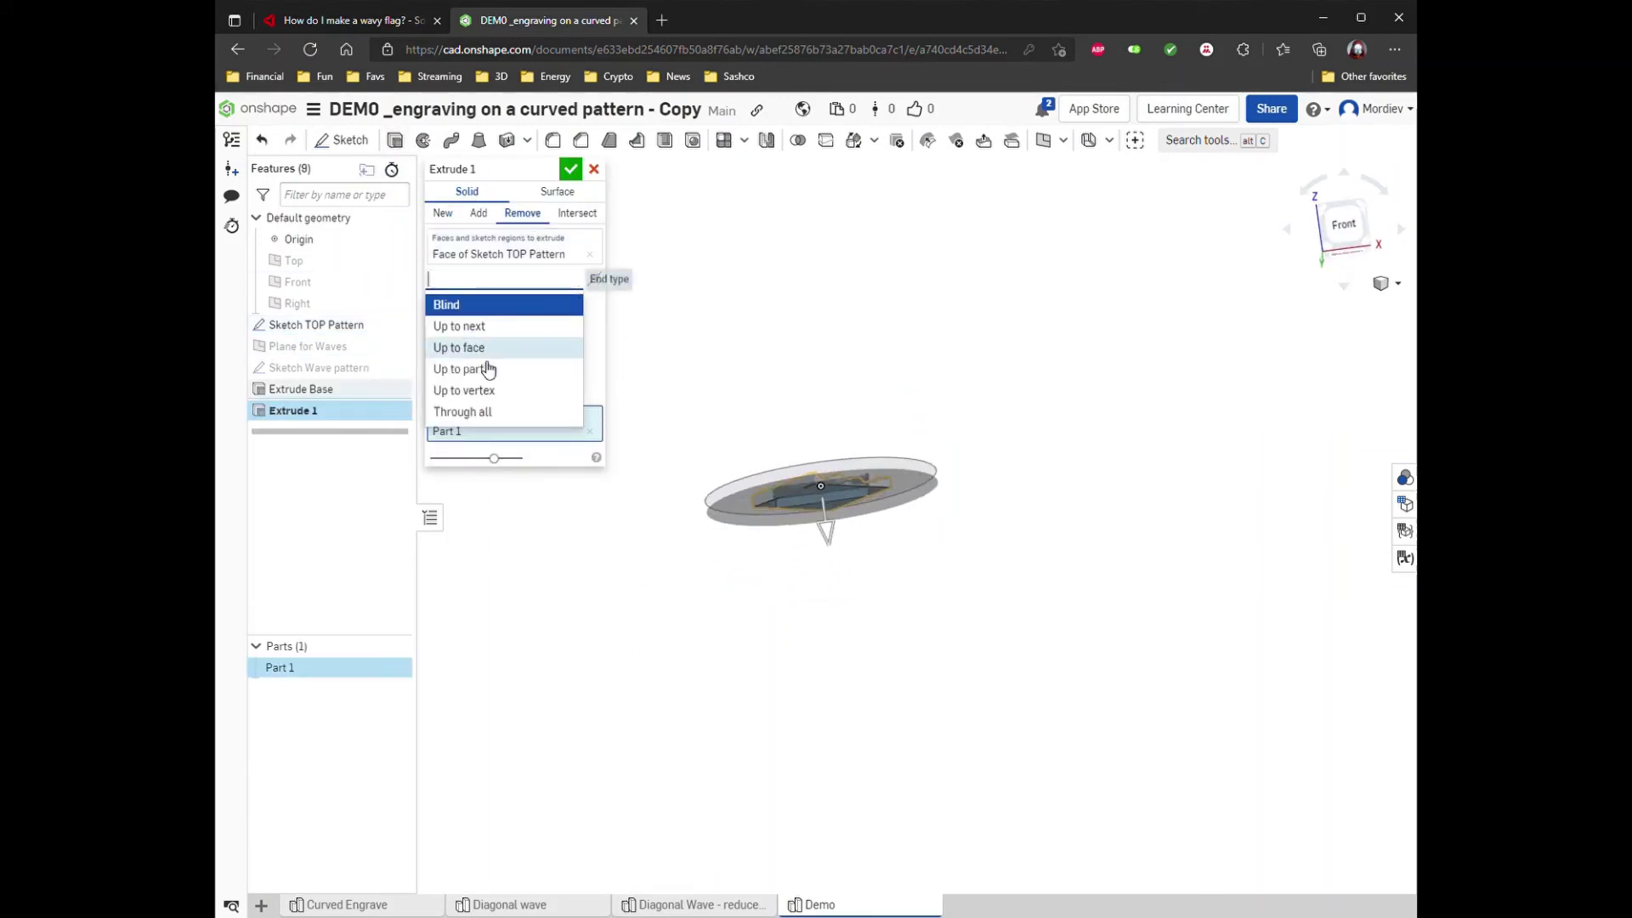
left_click(485, 416)
Rename the outline cut "Cut Outer Shape" and accept it.
right_click_drag(867, 349, 850, 466)
left_click(550, 170)
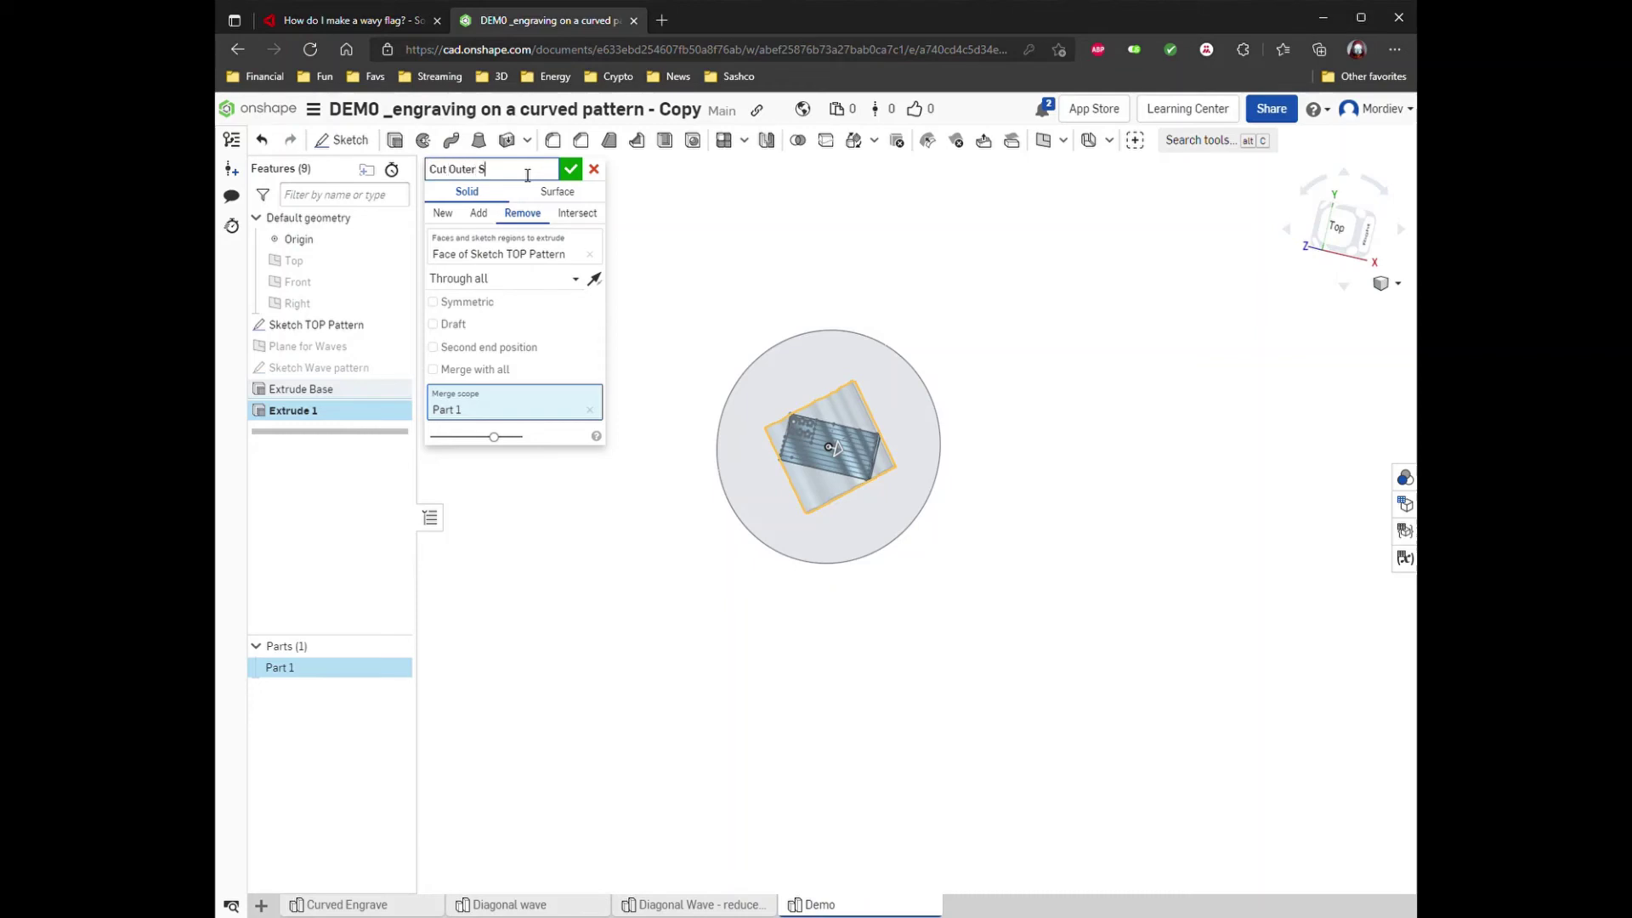
key("Return")
left_click(570, 169)
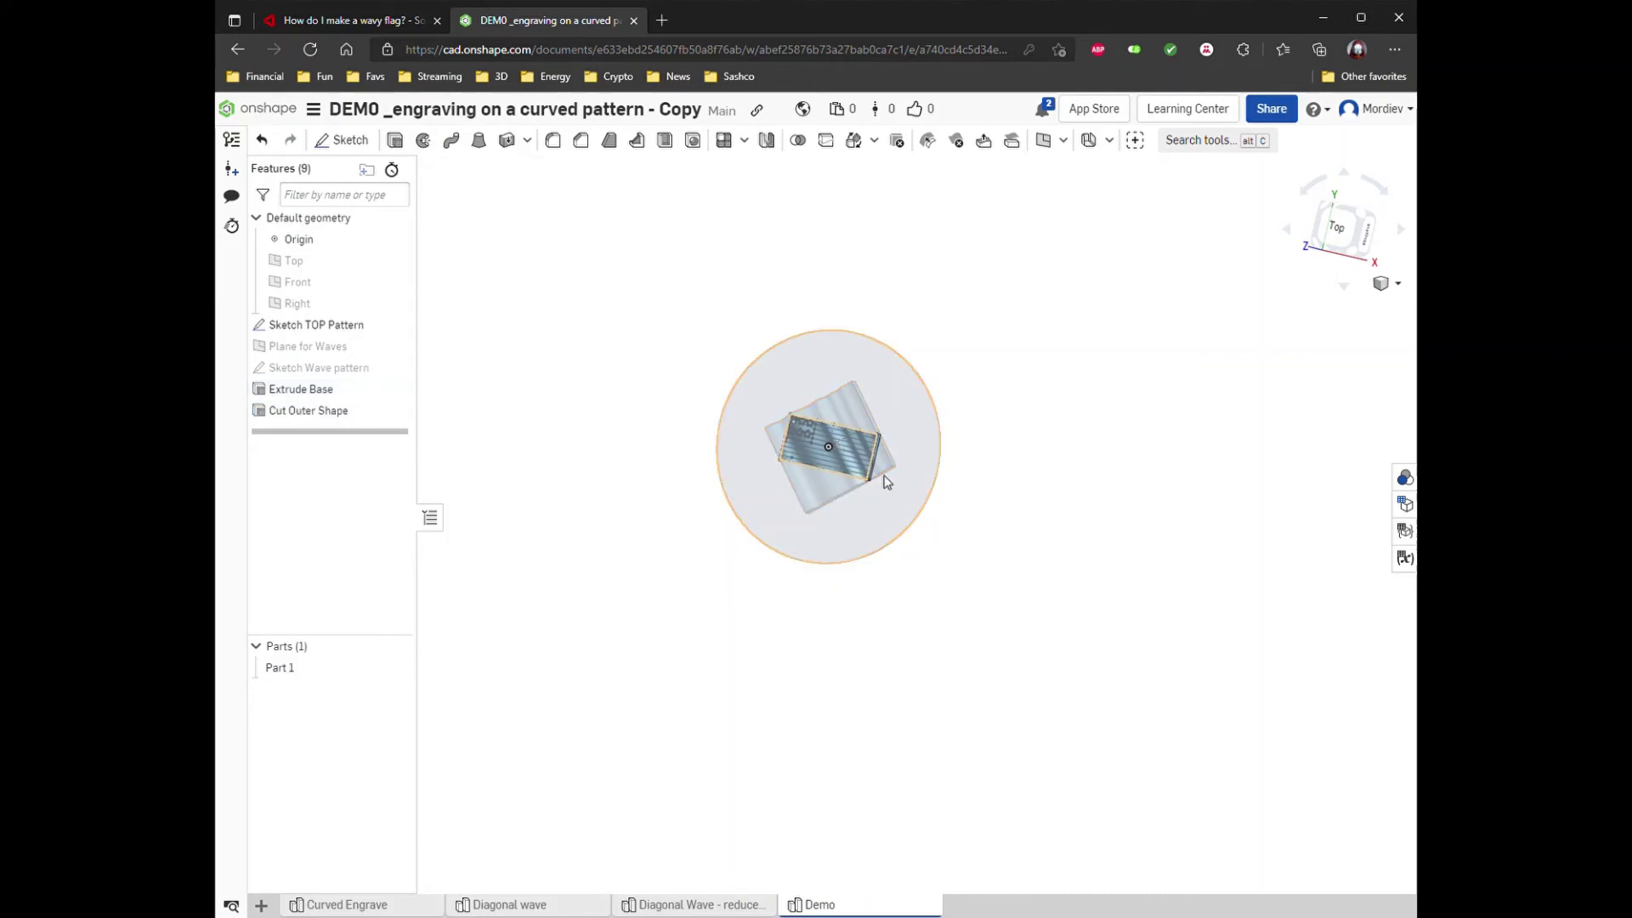
Select the six pentagons and the five alternating stripe regions of Sketch TOP Pattern on the trimmed flag.
scroll(793, 465, "up", 1)
scroll(900, 568, "up", 3)
right_click_drag(899, 569, 932, 609)
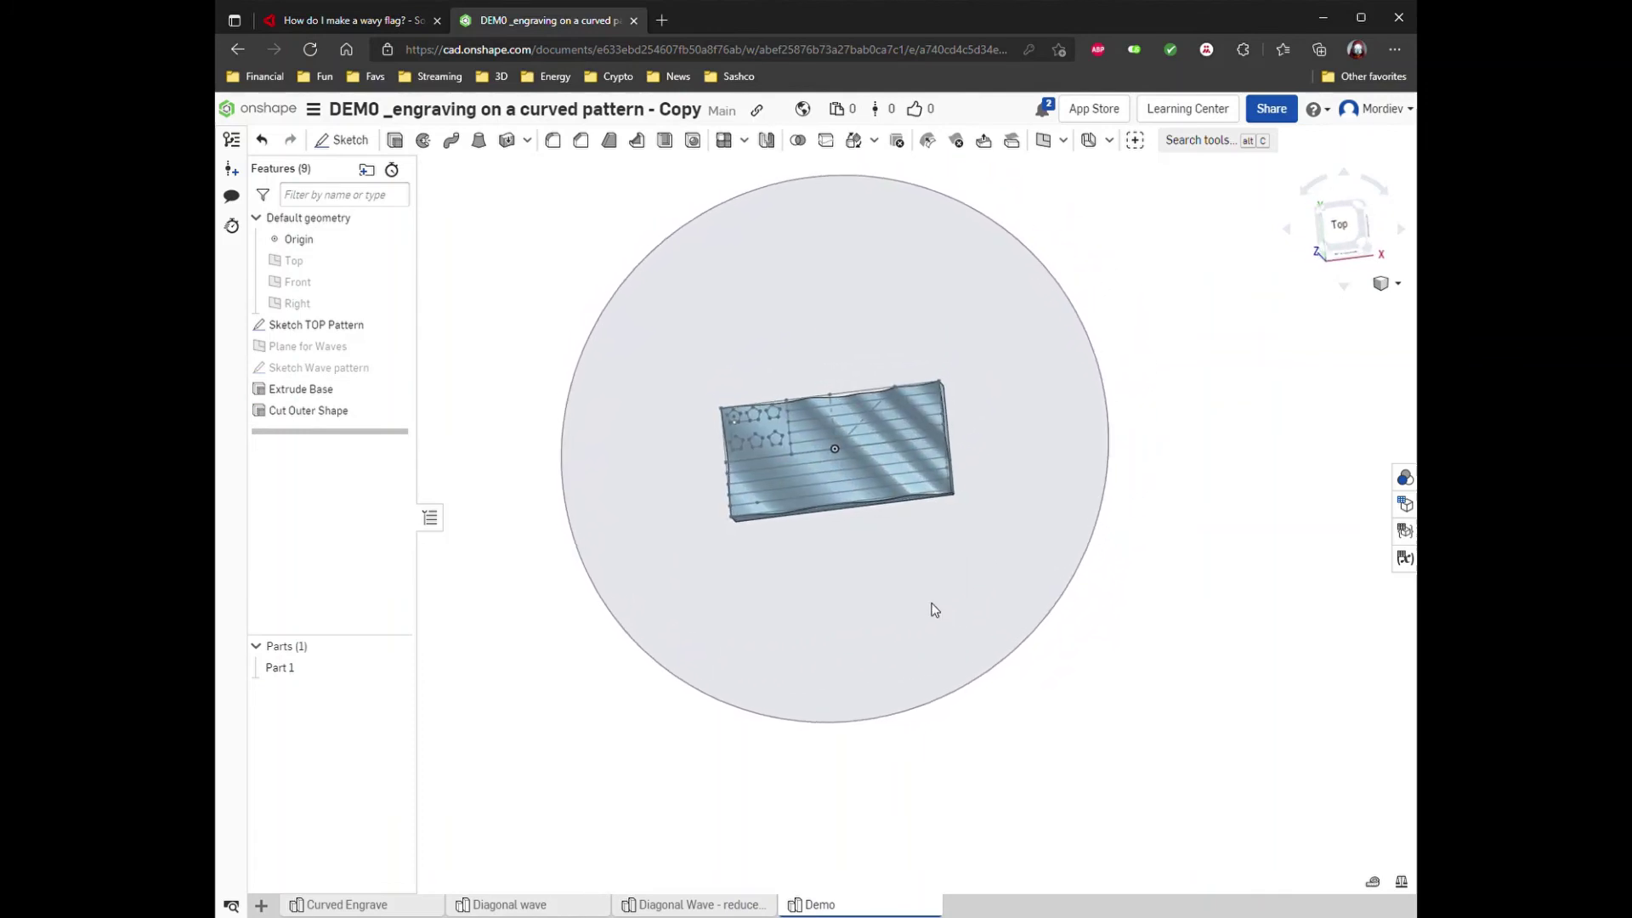
left_click(1370, 216)
scroll(1155, 389, "up", 5)
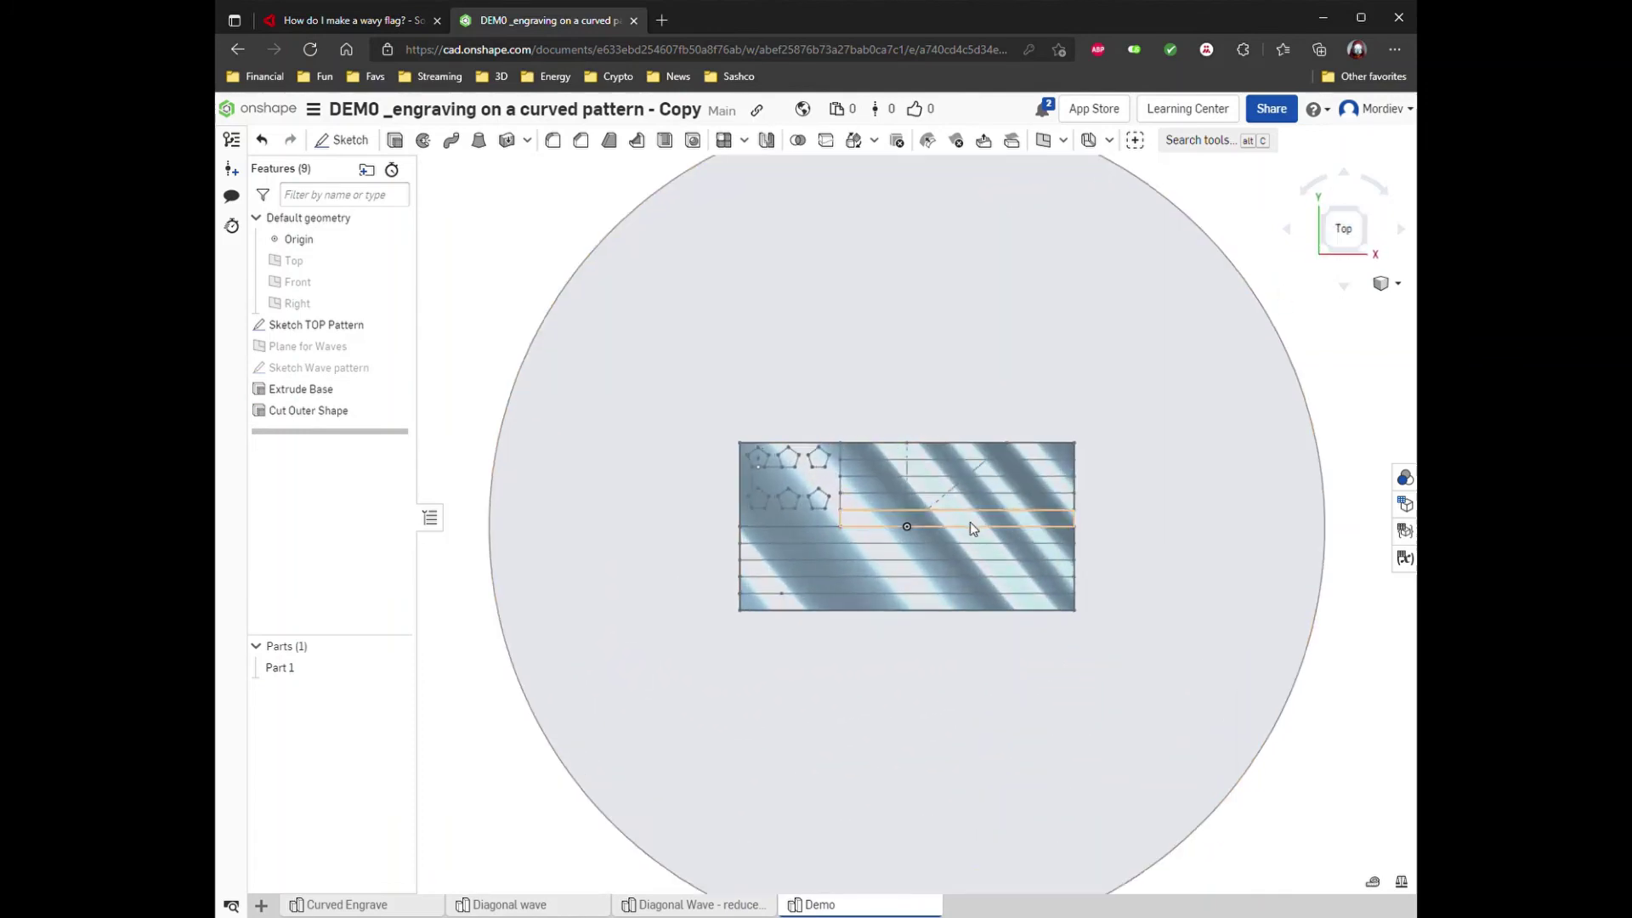
mouse_move(923, 713)
right_mouse_down()
mouse_move(923, 622)
mouse_move(917, 664)
mouse_move(893, 670)
right_mouse_up()
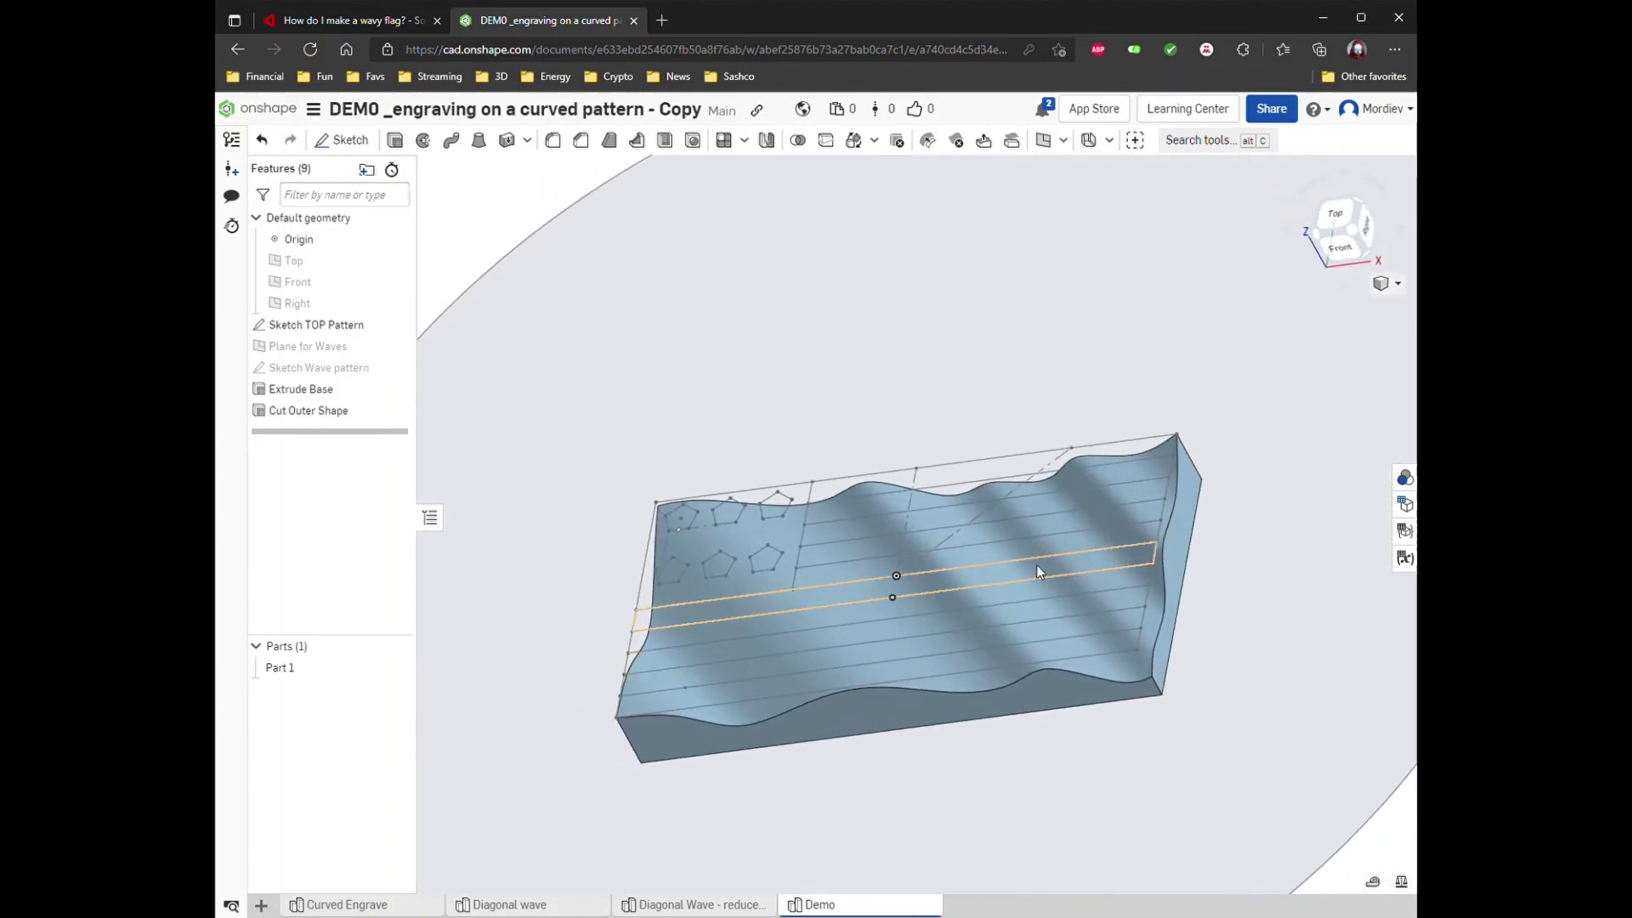
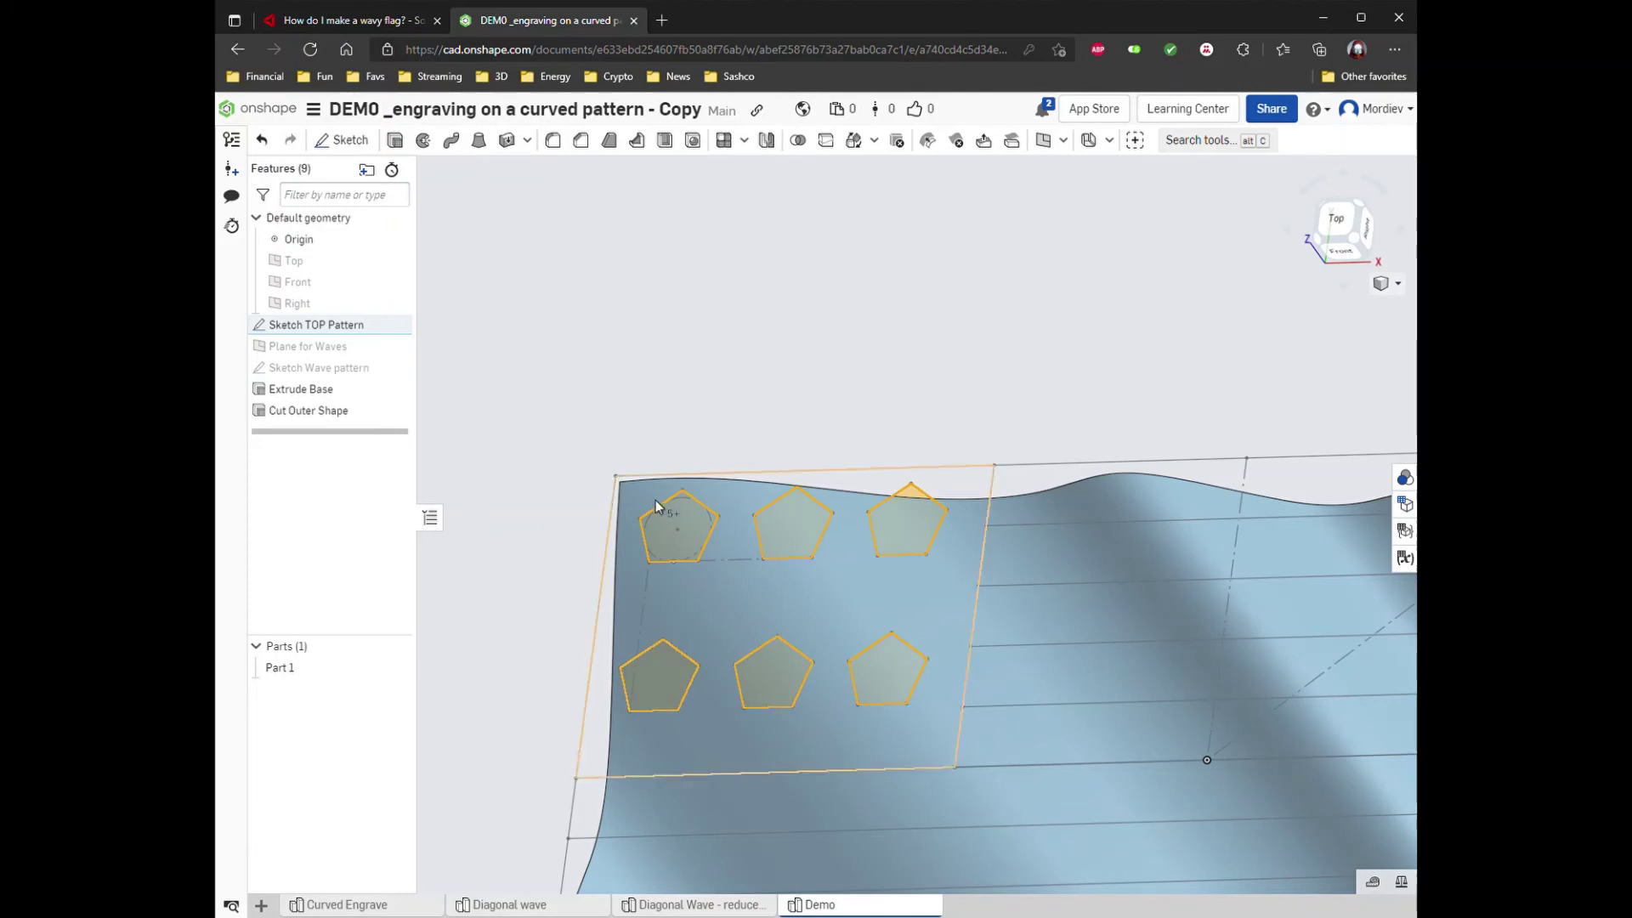
left_click(846, 442)
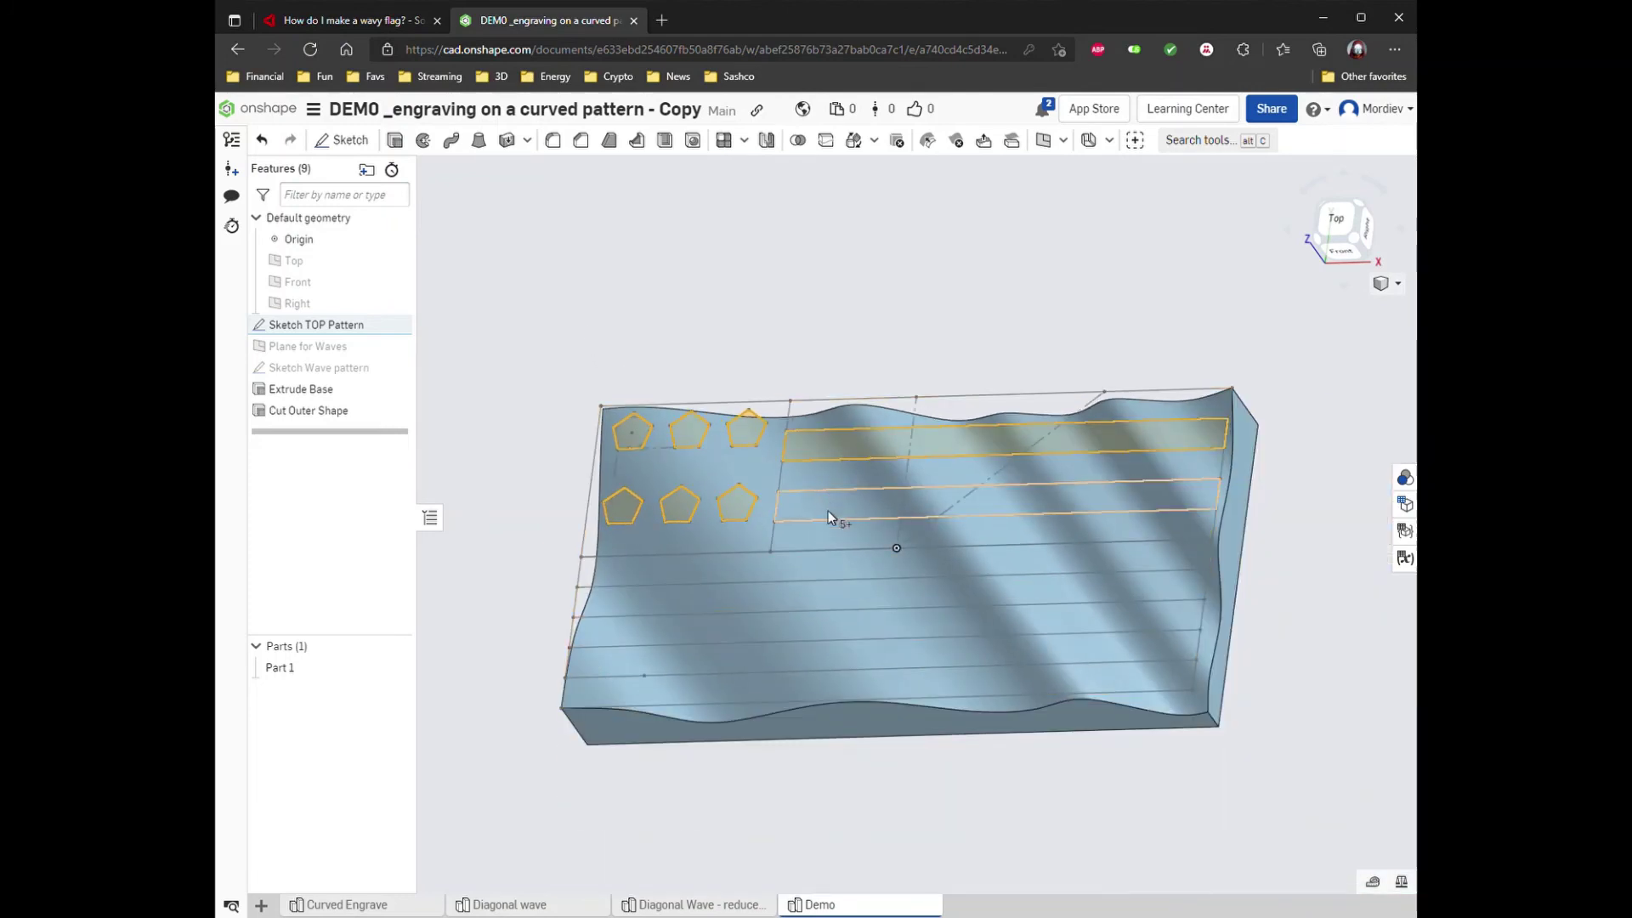
left_click(826, 510)
left_click(806, 569)
left_click(782, 636)
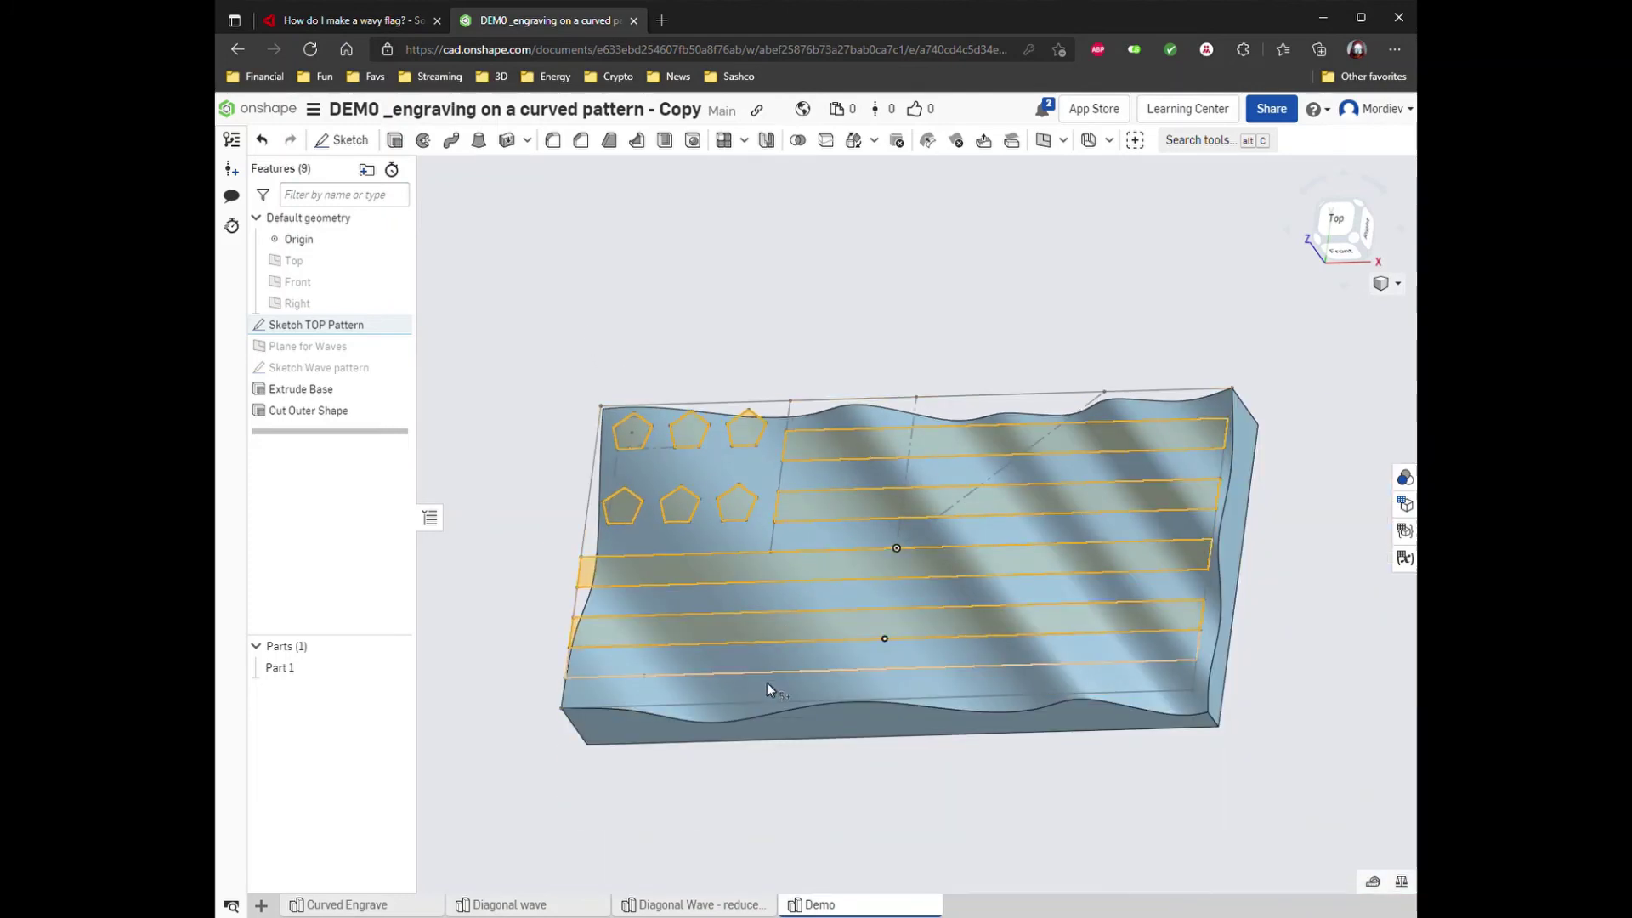
left_click(763, 692)
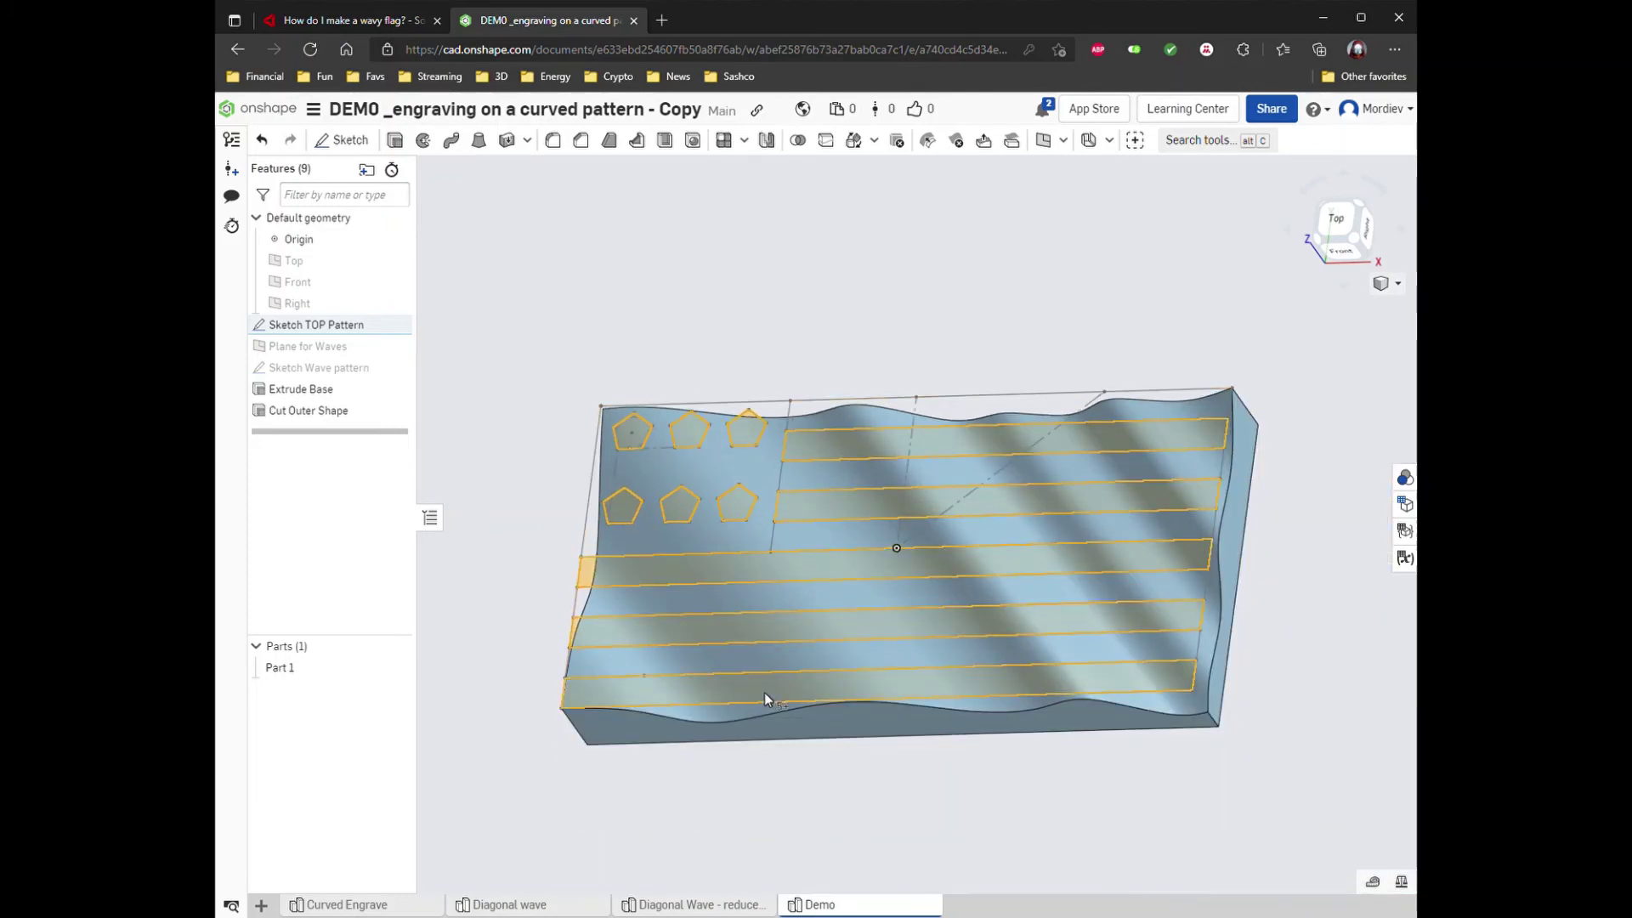
Start a Remove extrude of the selected pentagons and stripes, with Part 1 as the merge scope.
left_click(396, 141)
left_click(522, 212)
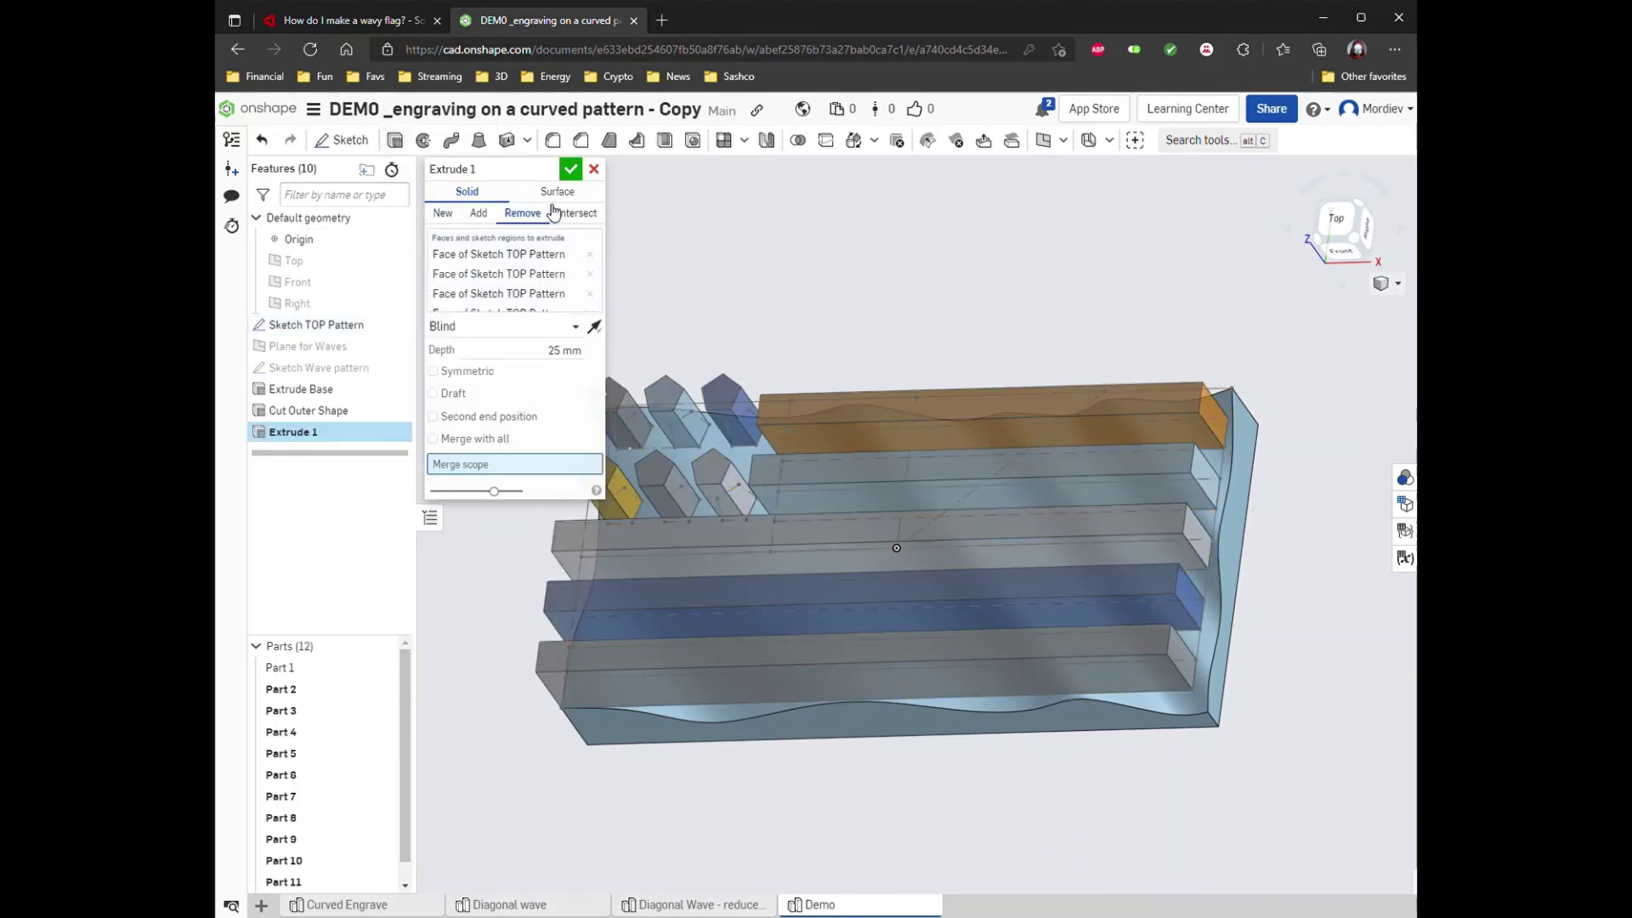
right_click_drag(749, 309, 696, 334)
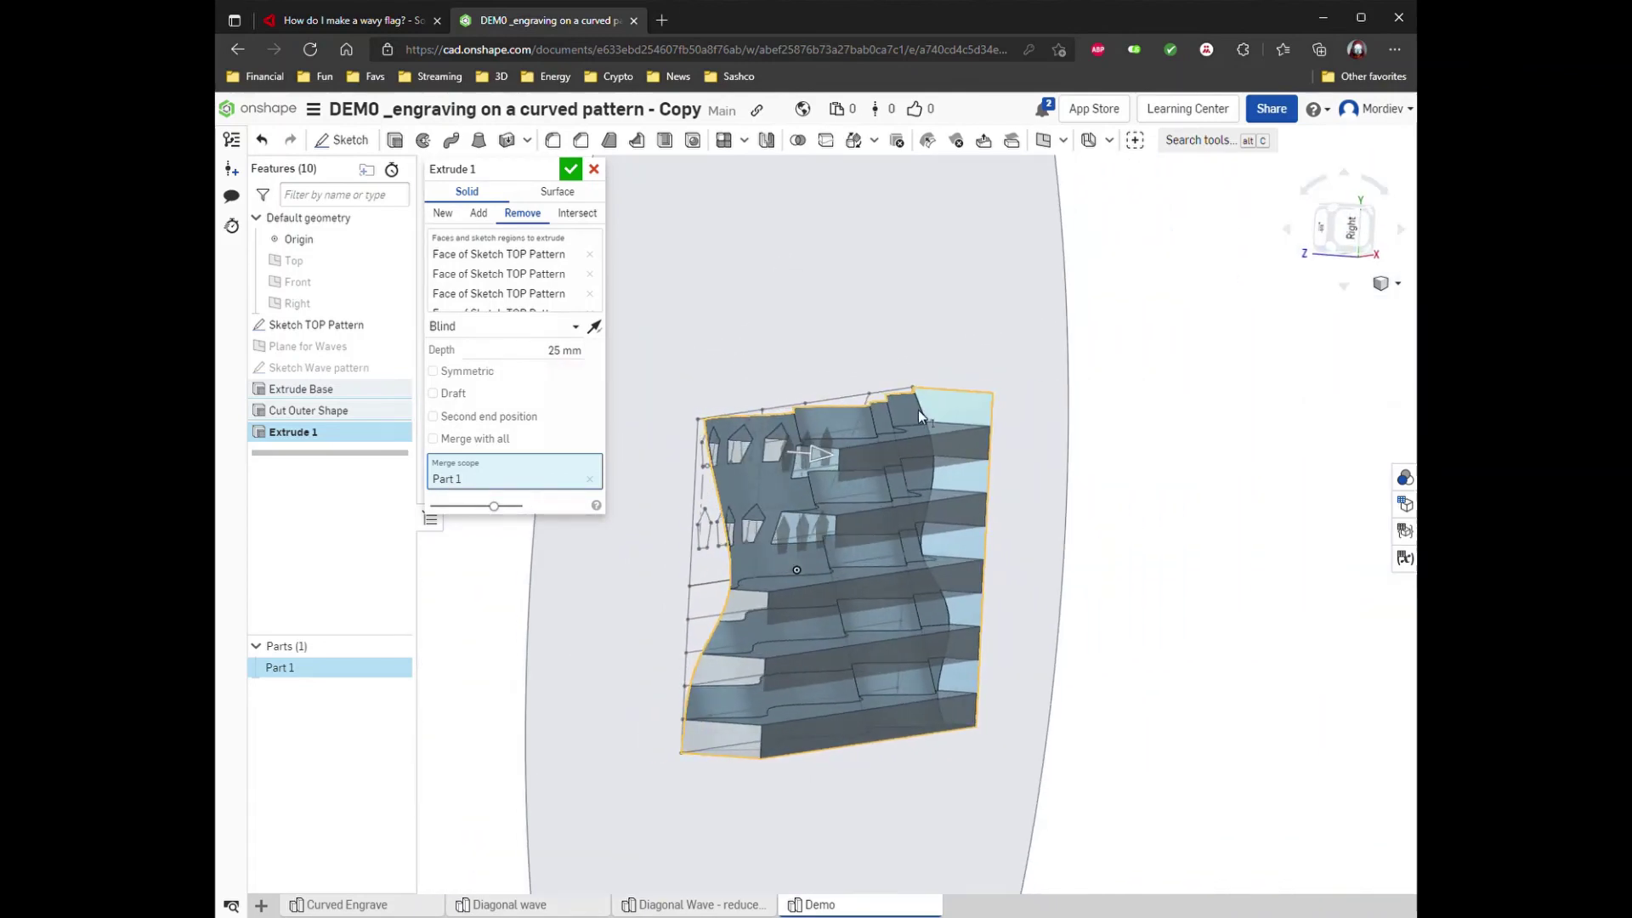
Examine the 25 mm blind cut preview on the wavy block from the end and at several angles.
right_click_drag(918, 410, 1067, 413)
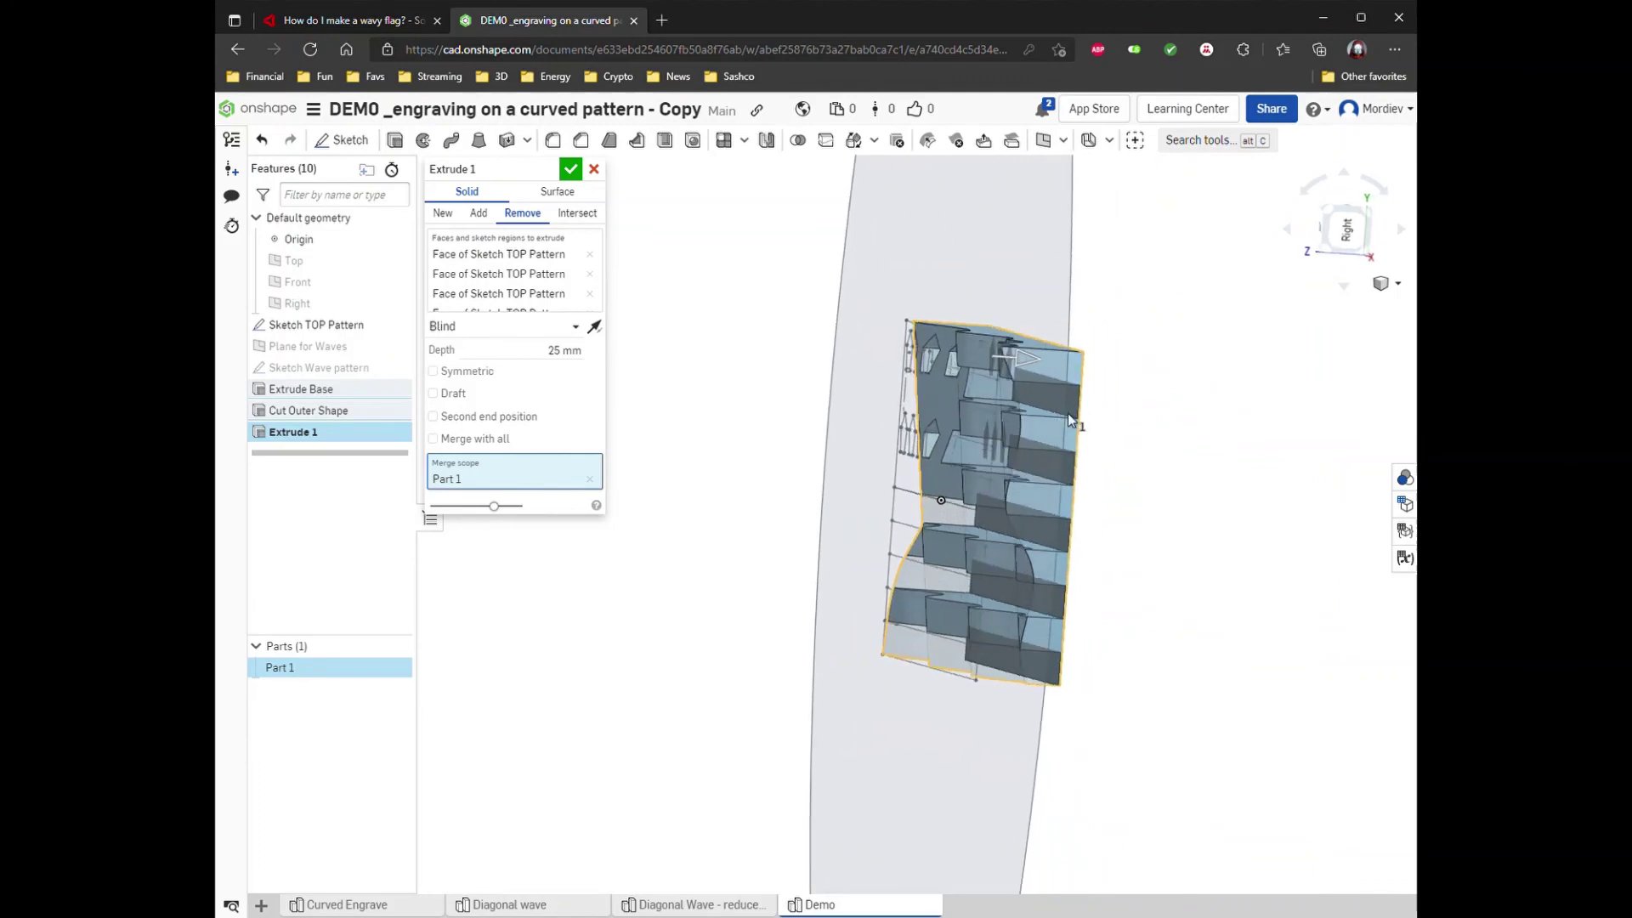
scroll(1068, 413, "up", 5)
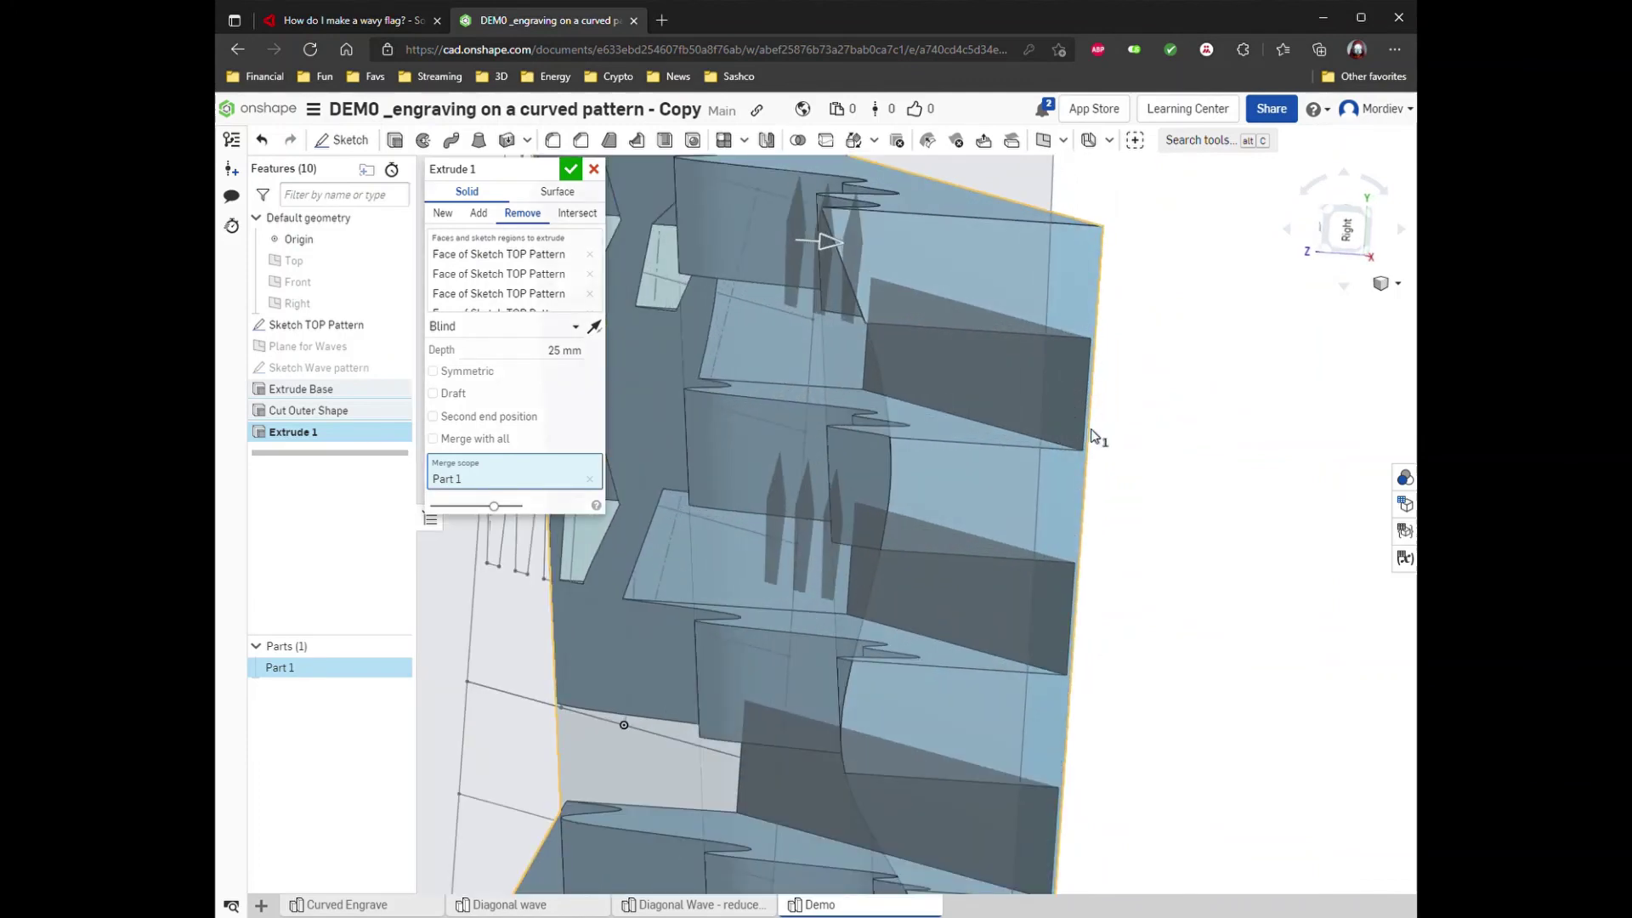
scroll(1093, 437, "down", 3)
right_click_drag(1012, 445, 1020, 449)
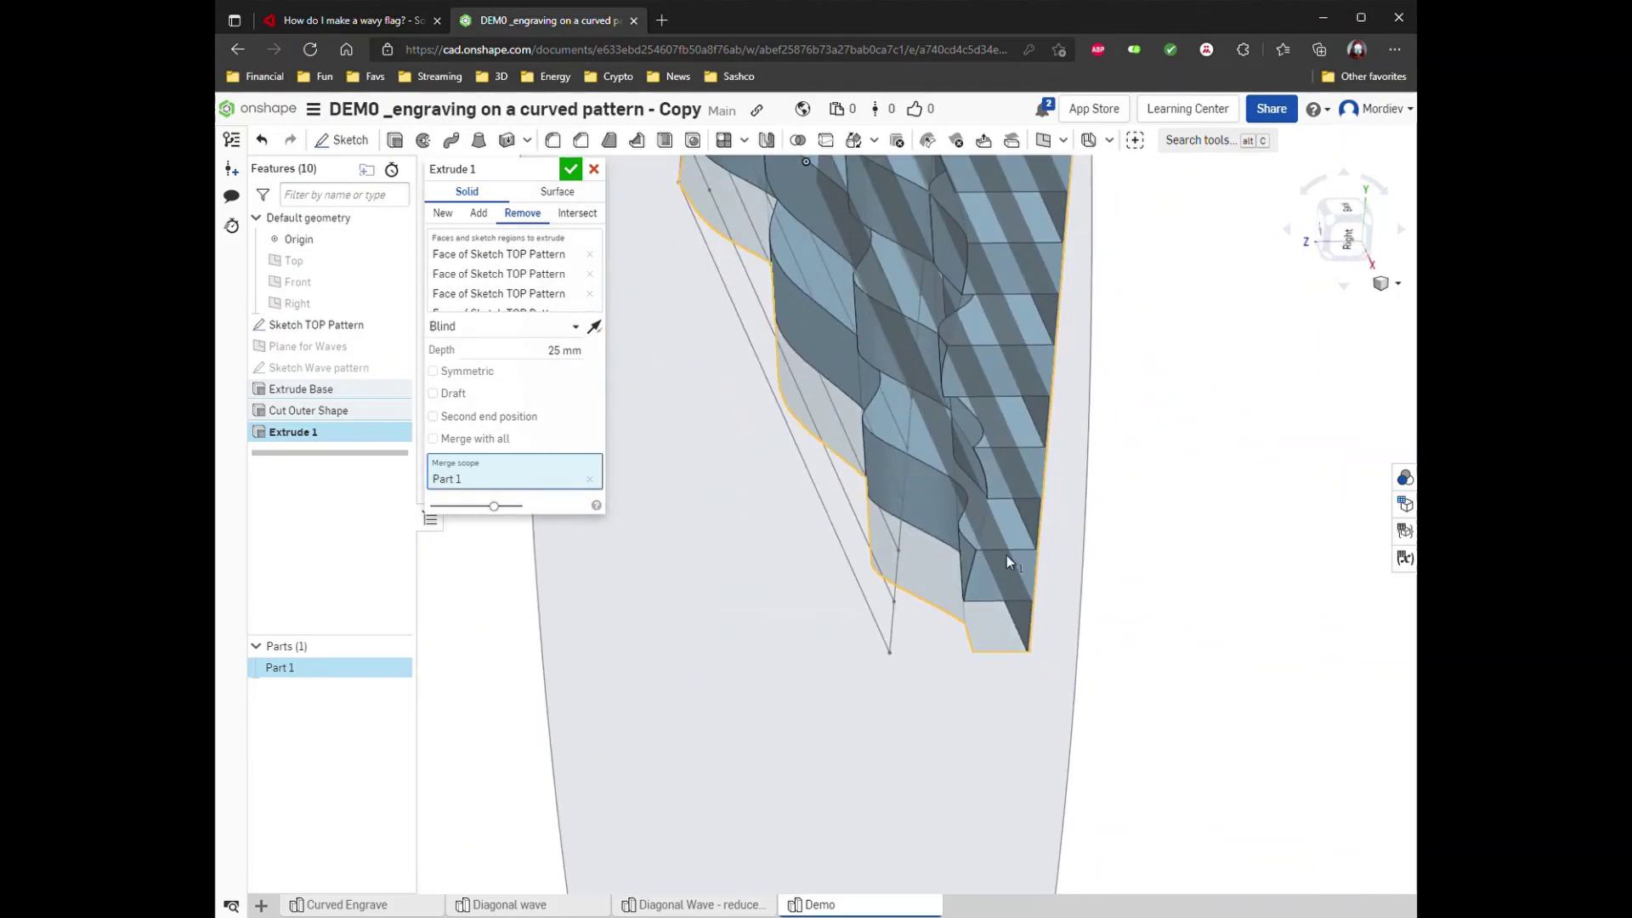
mouse_move(909, 442)
right_mouse_down()
mouse_move(1042, 485)
mouse_move(940, 561)
mouse_move(1059, 466)
right_mouse_up()
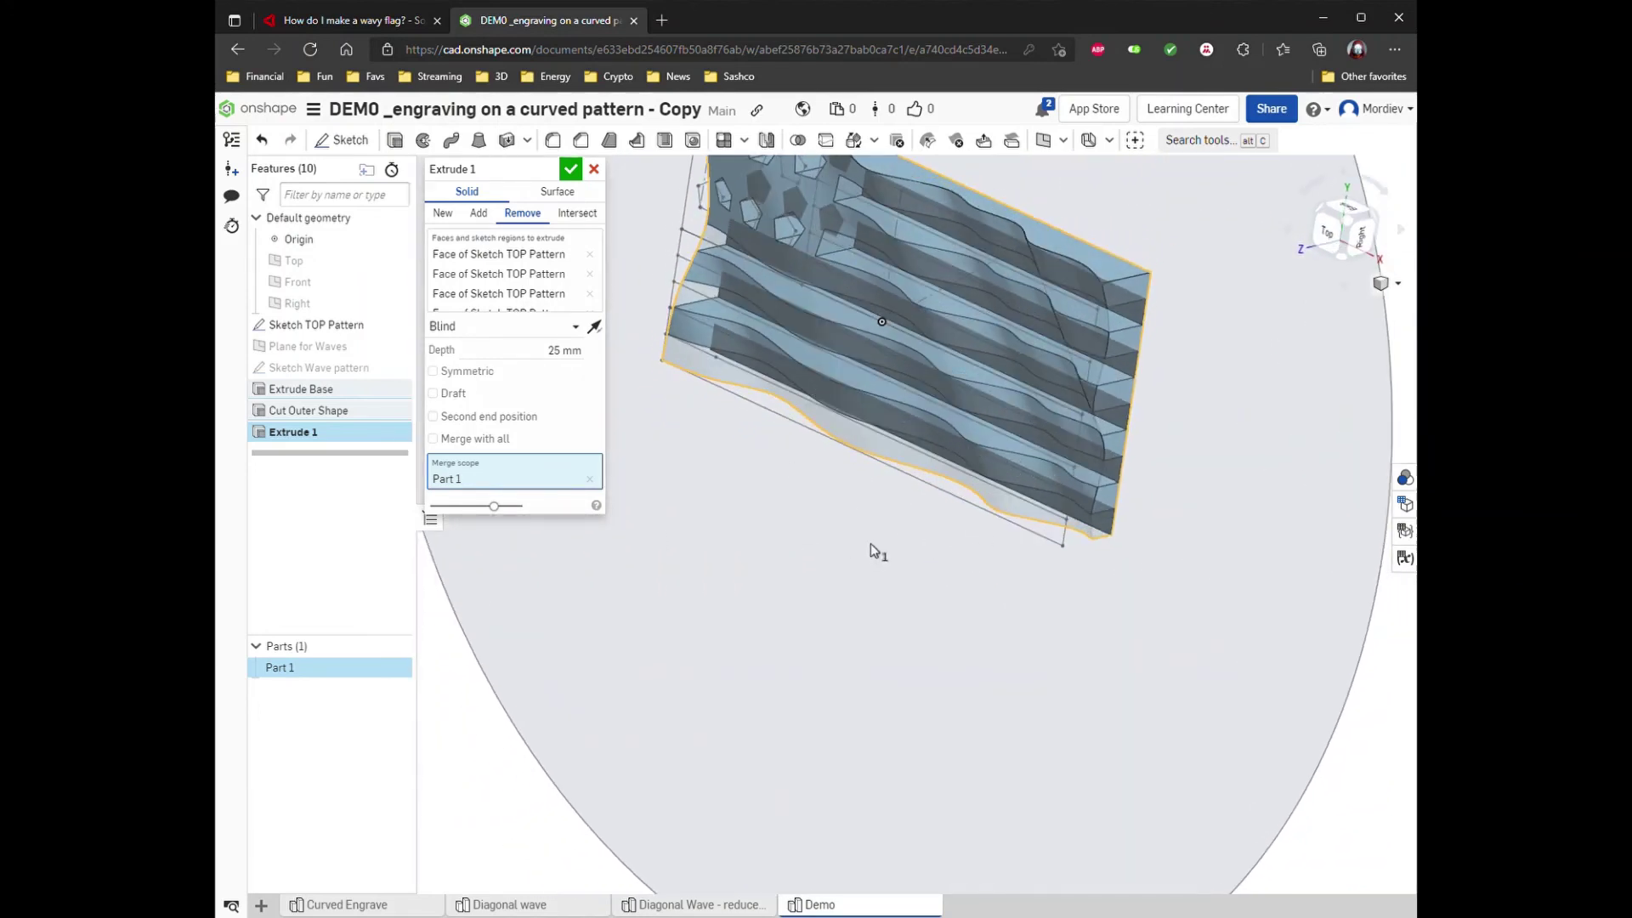
right_click_drag(871, 548, 954, 321)
right_click_drag(838, 612, 858, 556)
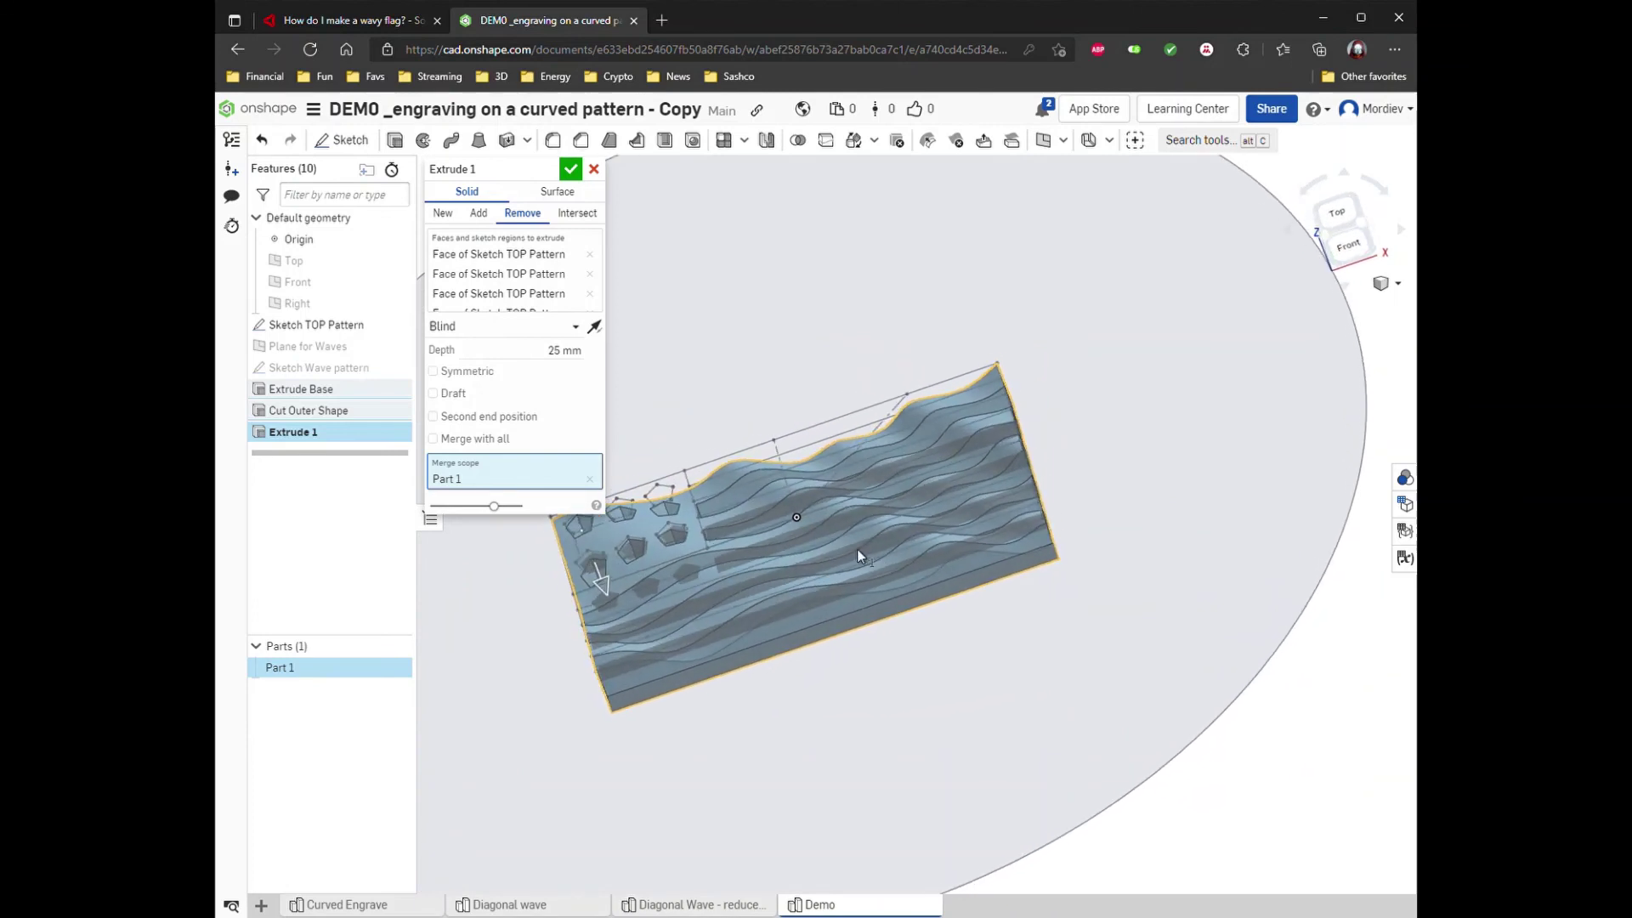
Try the Up to next end type for the cut, and change it to Up to face with the base's wavy top face.
left_click(579, 332)
left_click(483, 376)
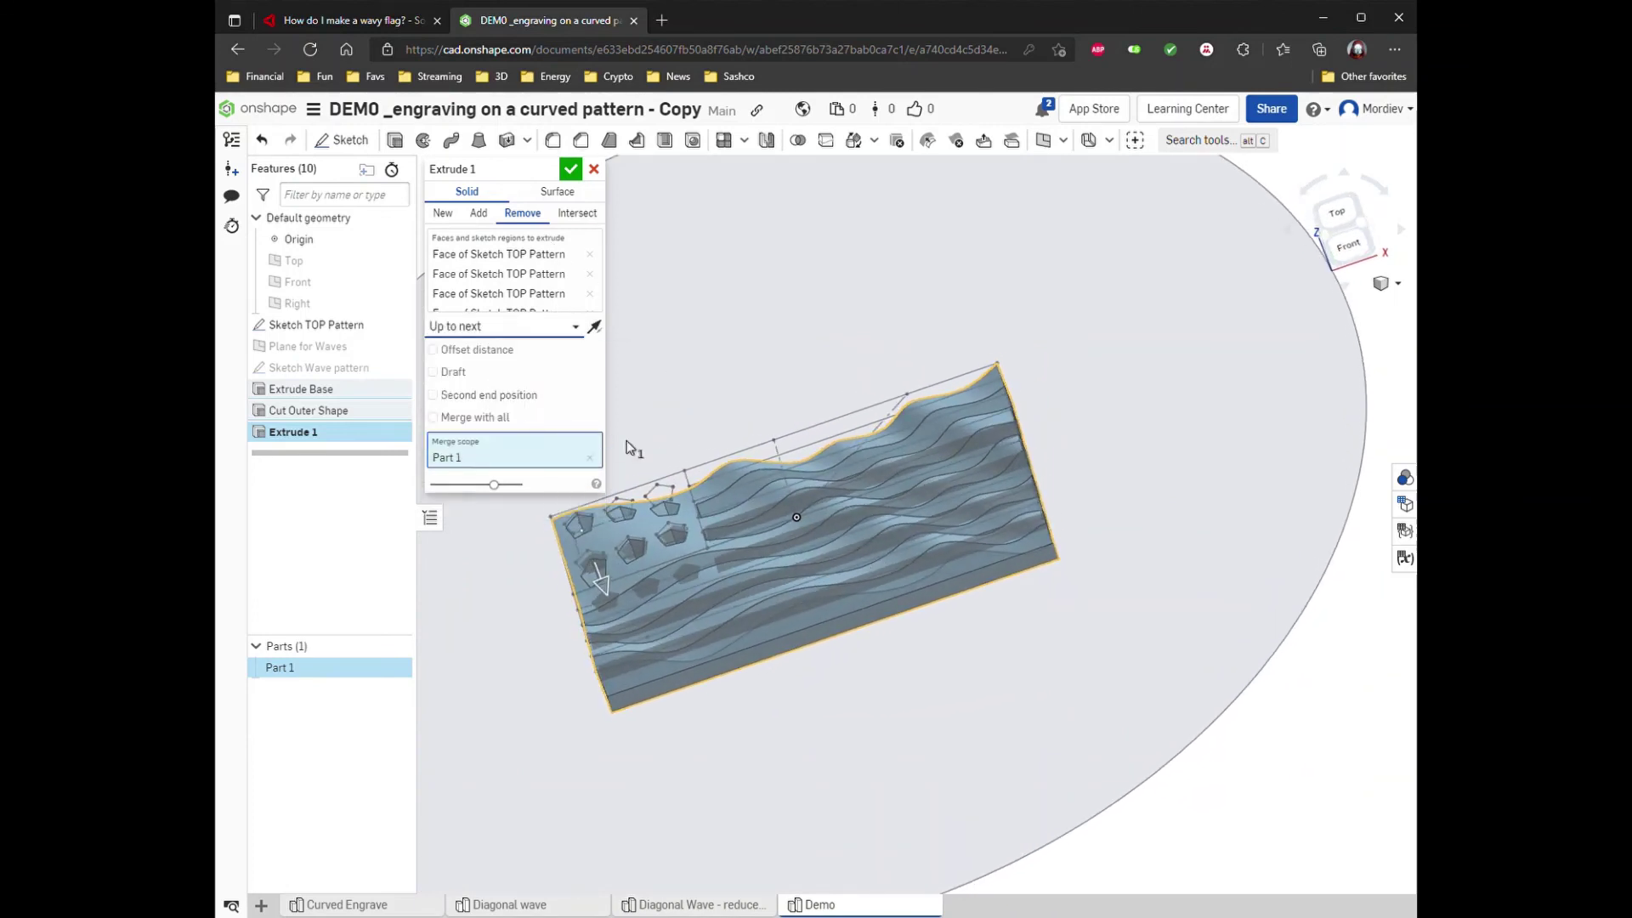
left_click(581, 331)
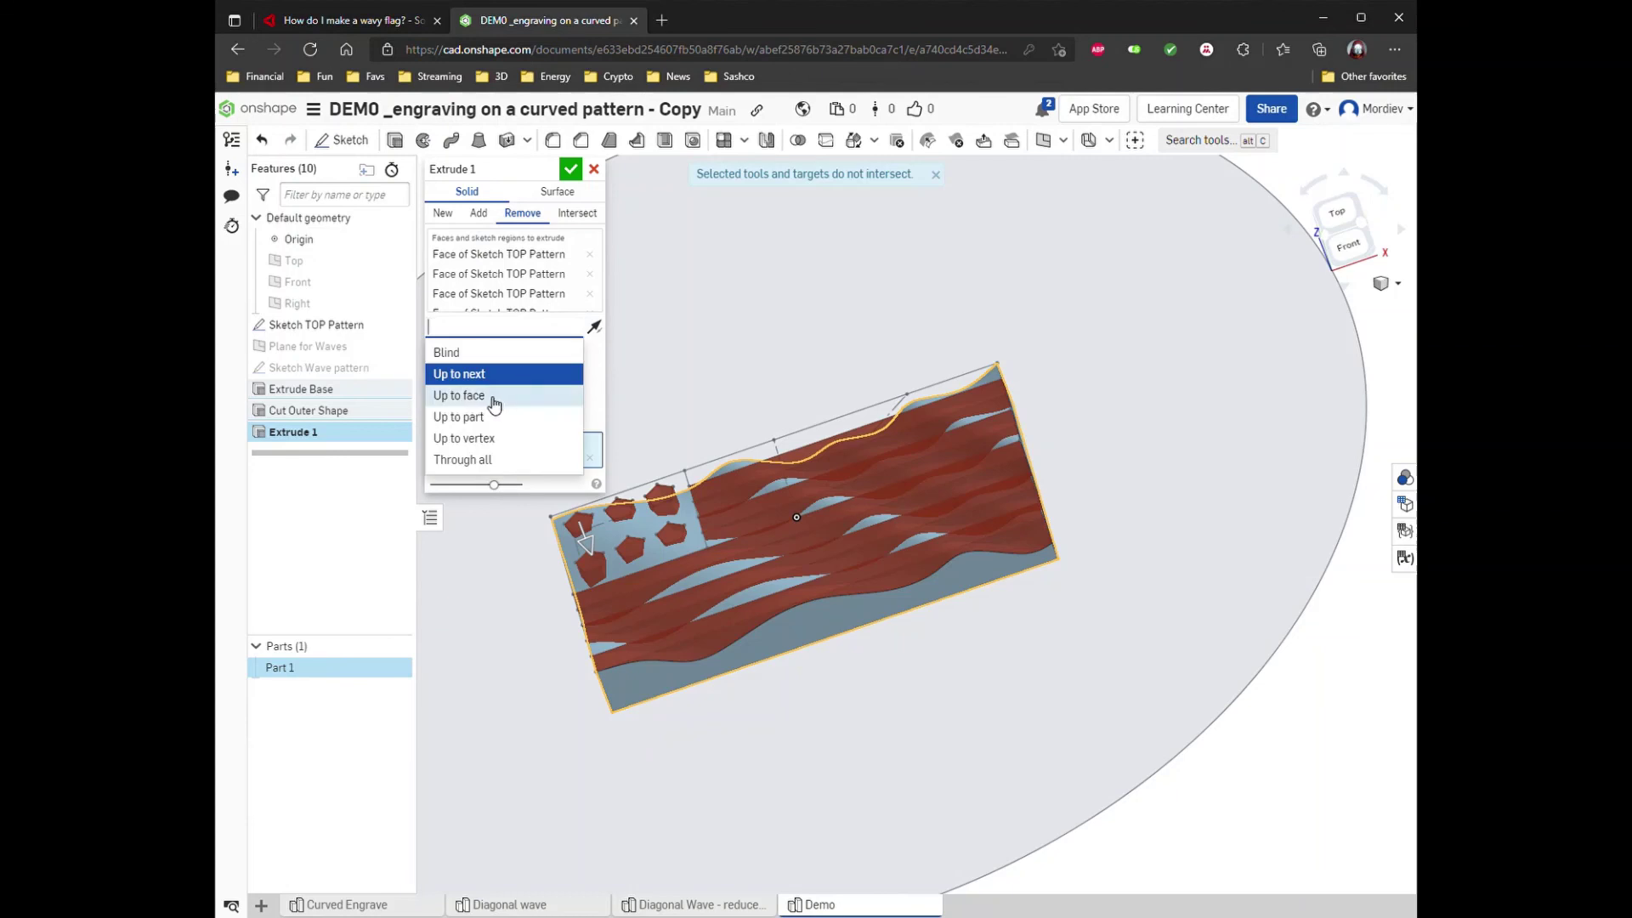
left_click(490, 396)
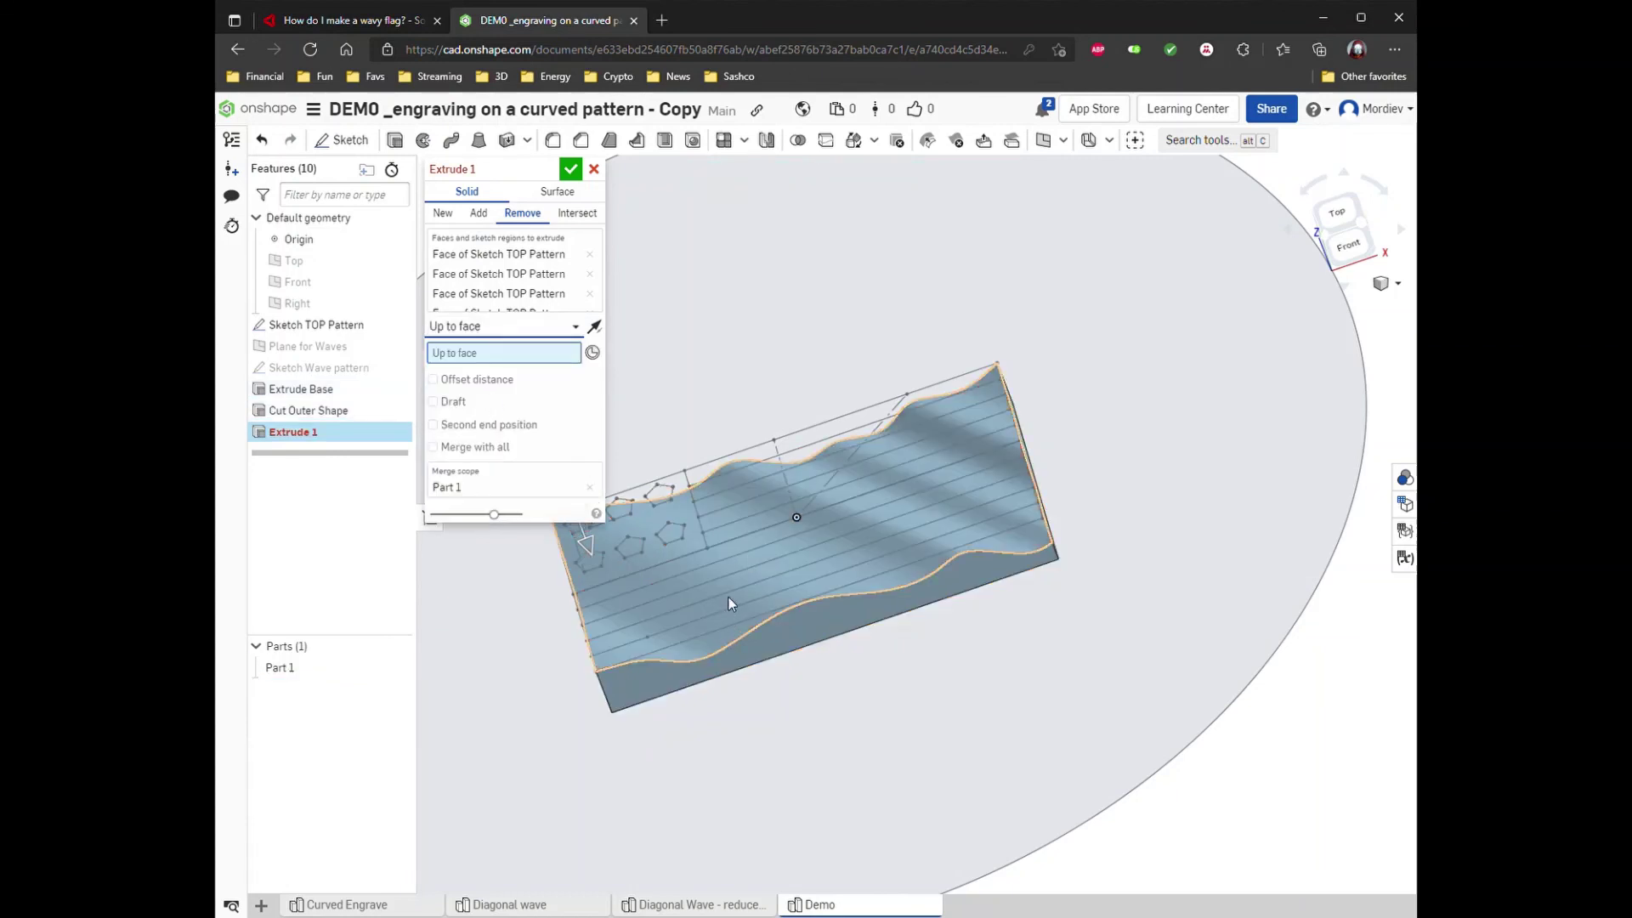
left_click(700, 650)
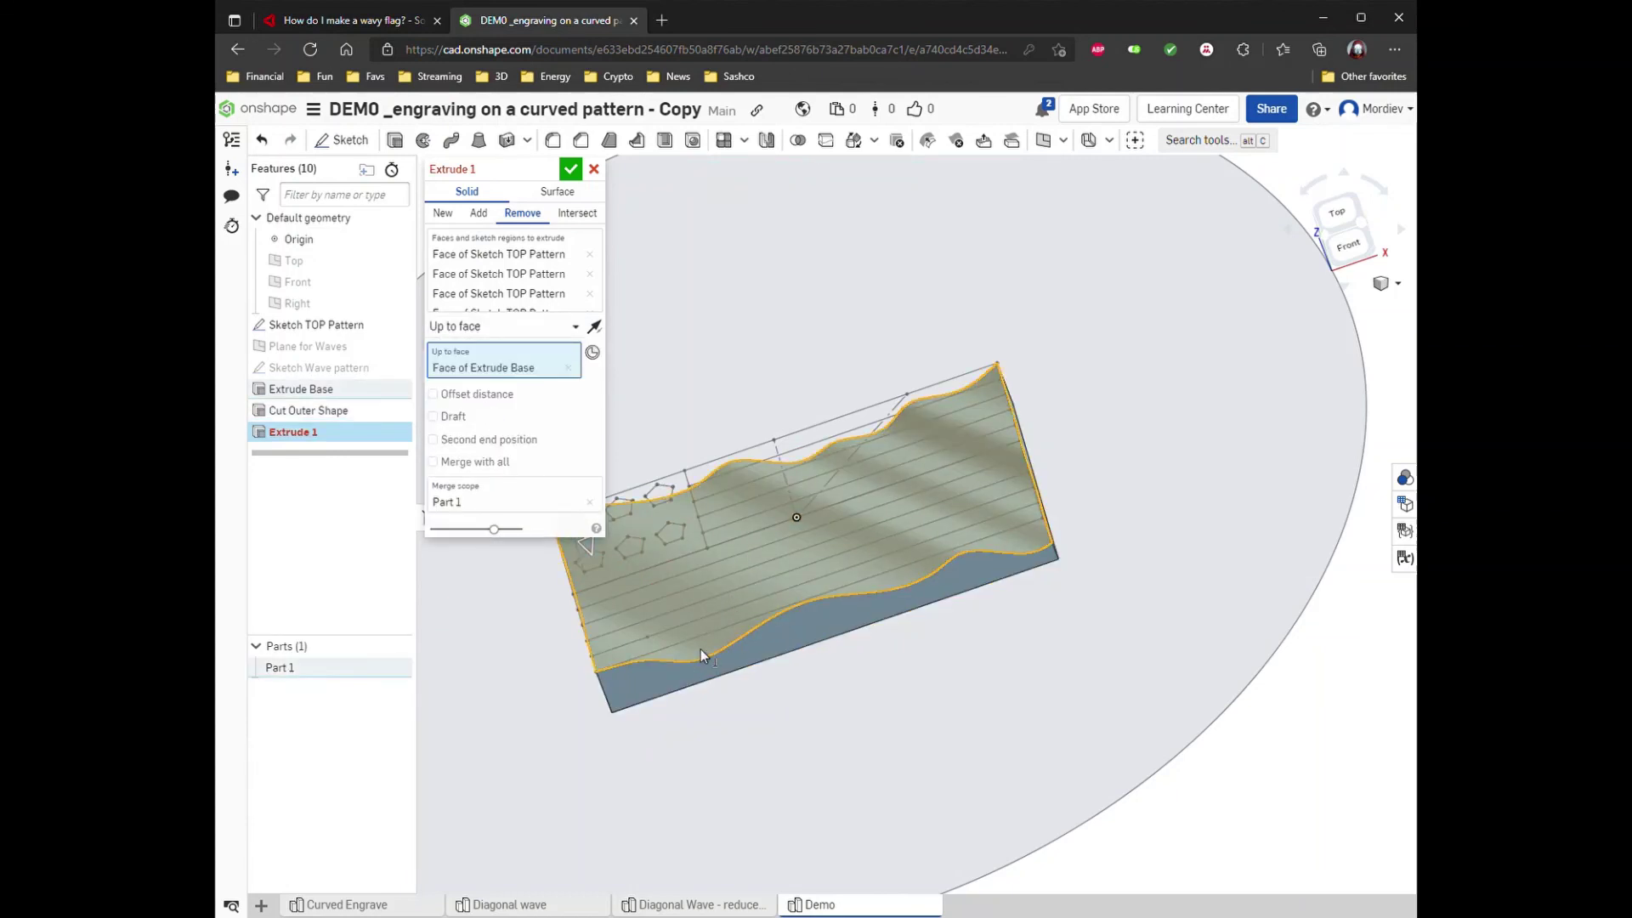
Add a -2 mm offset distance to the cut's end face and accept the extrude under the name "Cut Shapes".
mouse_move(712, 384)
right_mouse_down()
mouse_move(719, 352)
mouse_move(711, 375)
mouse_move(656, 394)
mouse_move(692, 405)
right_mouse_up()
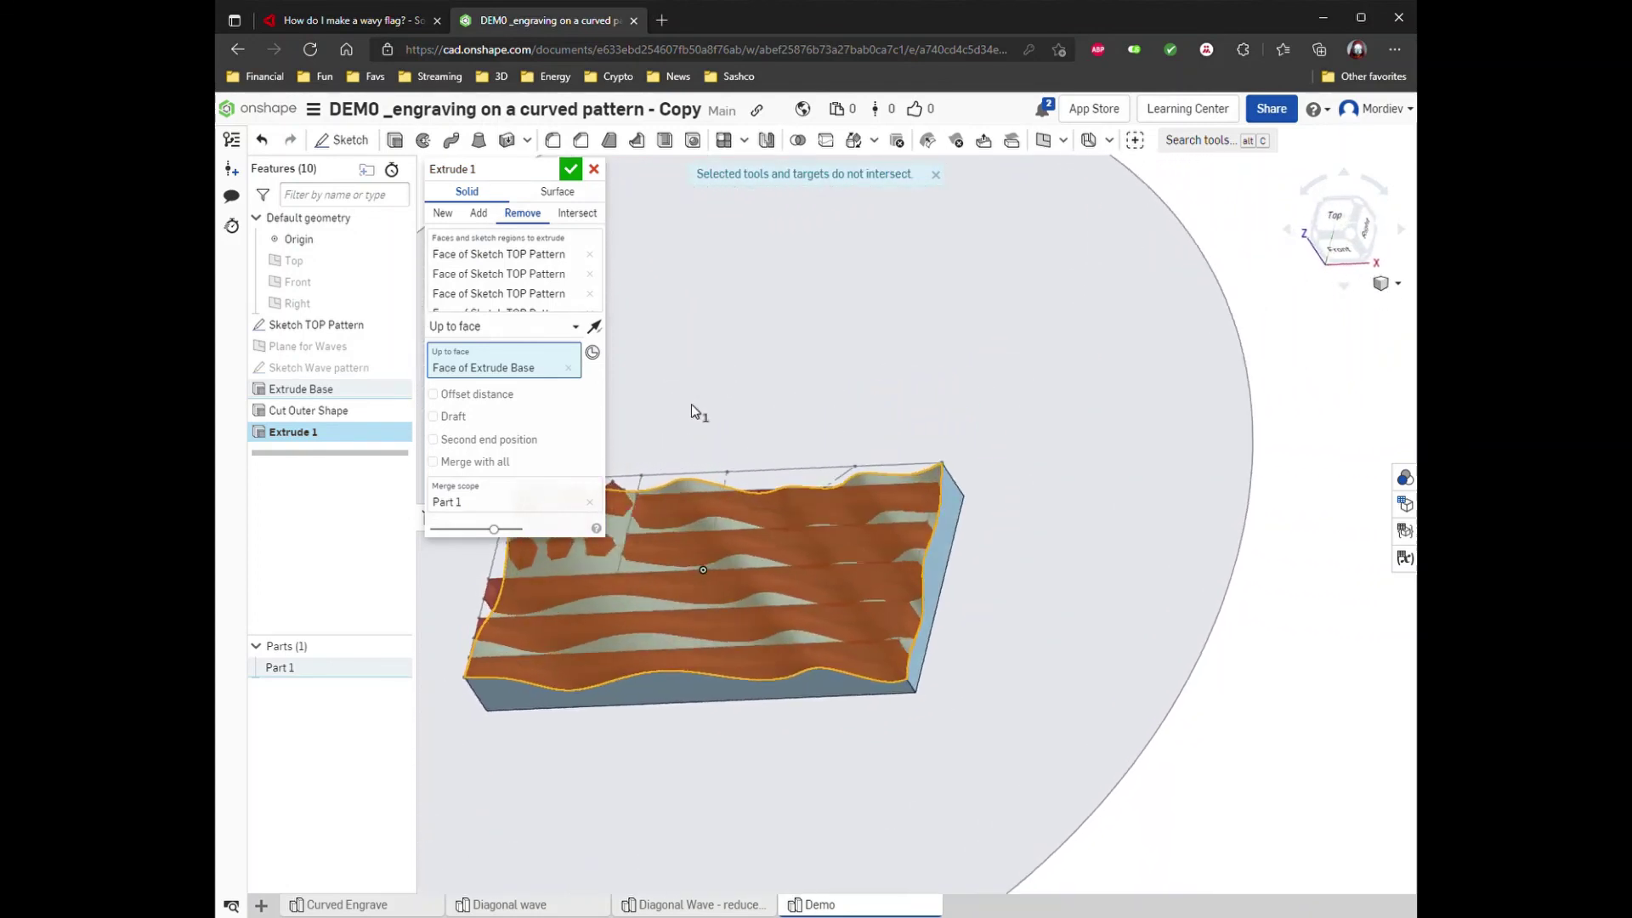
left_click(460, 397)
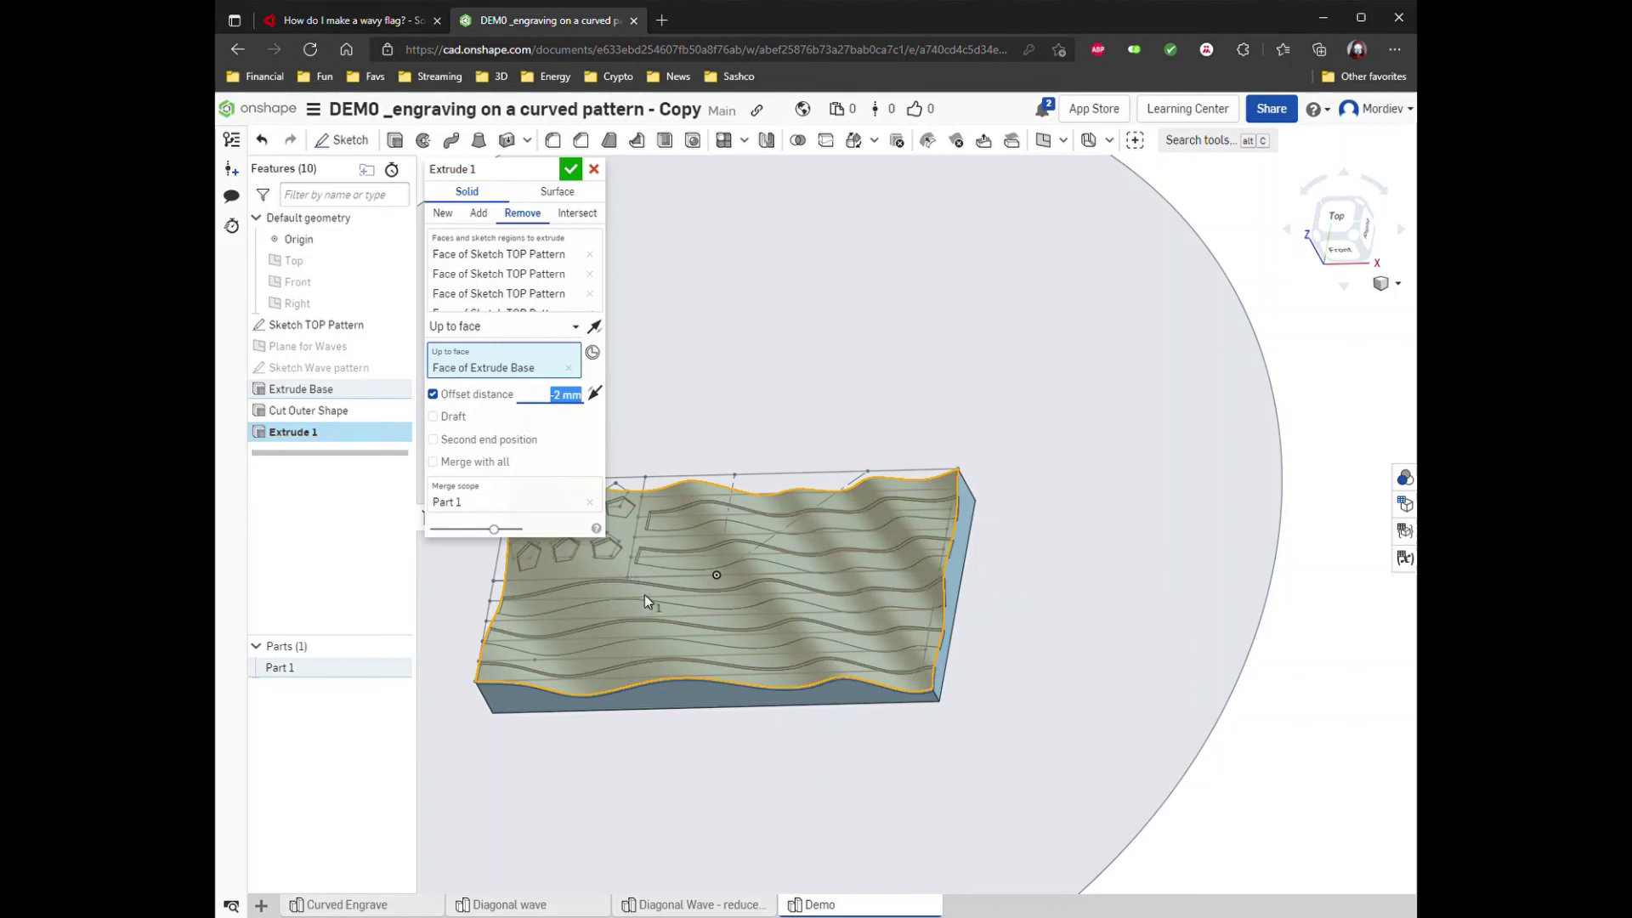
left_click(545, 171)
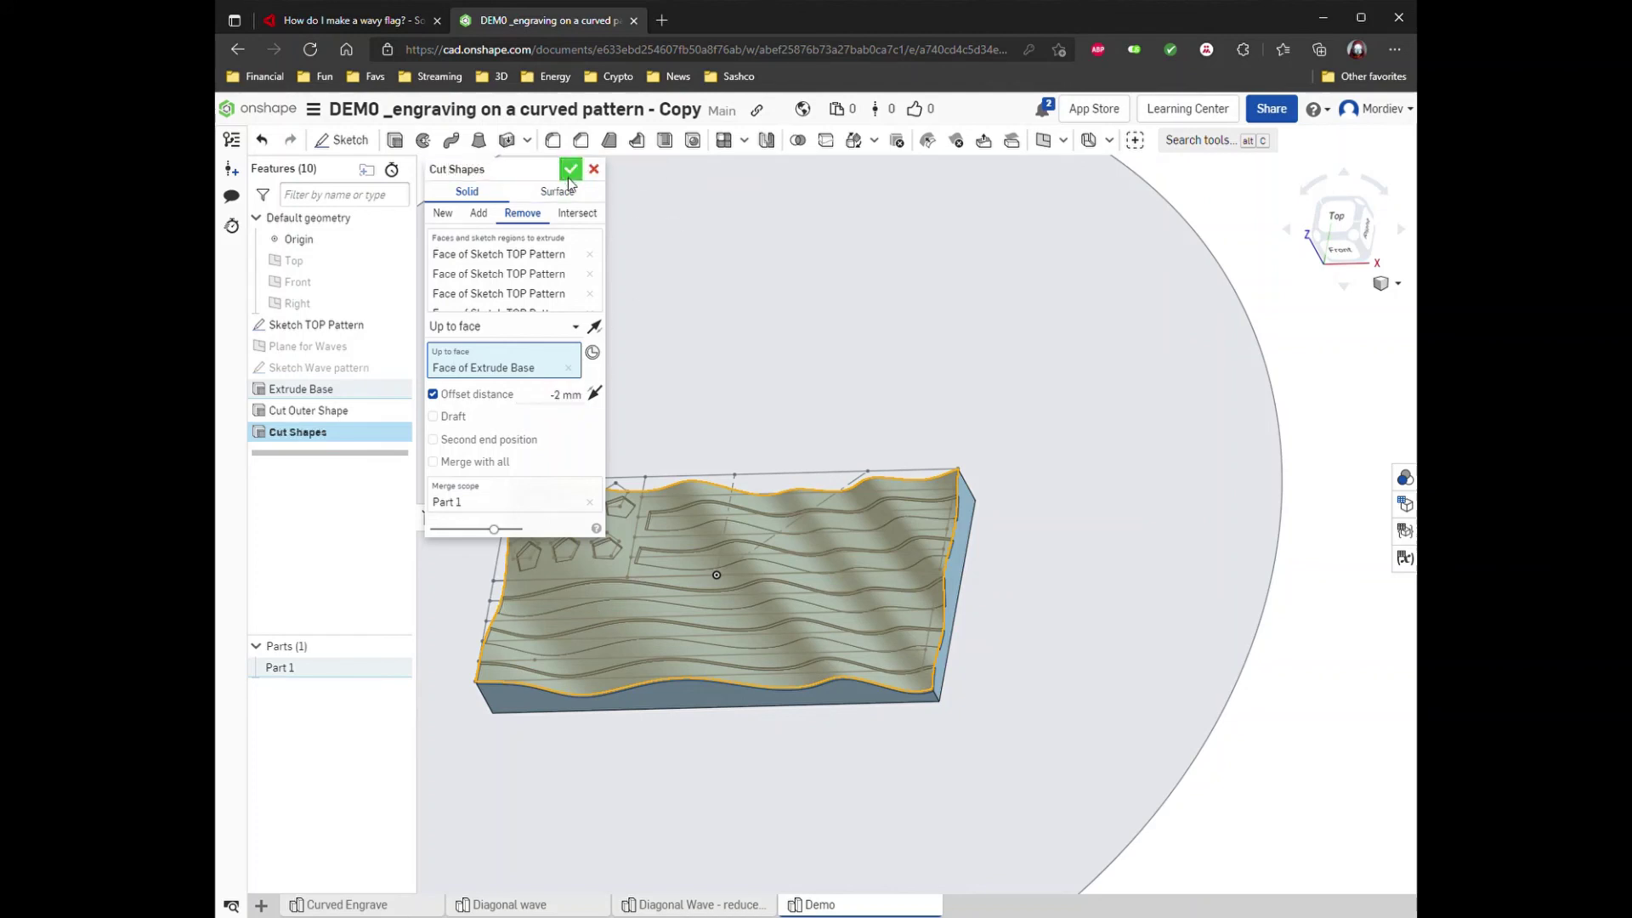
left_click(570, 169)
Hide Sketch TOP Pattern and view the engraved flag from above and at an angle.
scroll(496, 655, "up", 3)
left_click(394, 365)
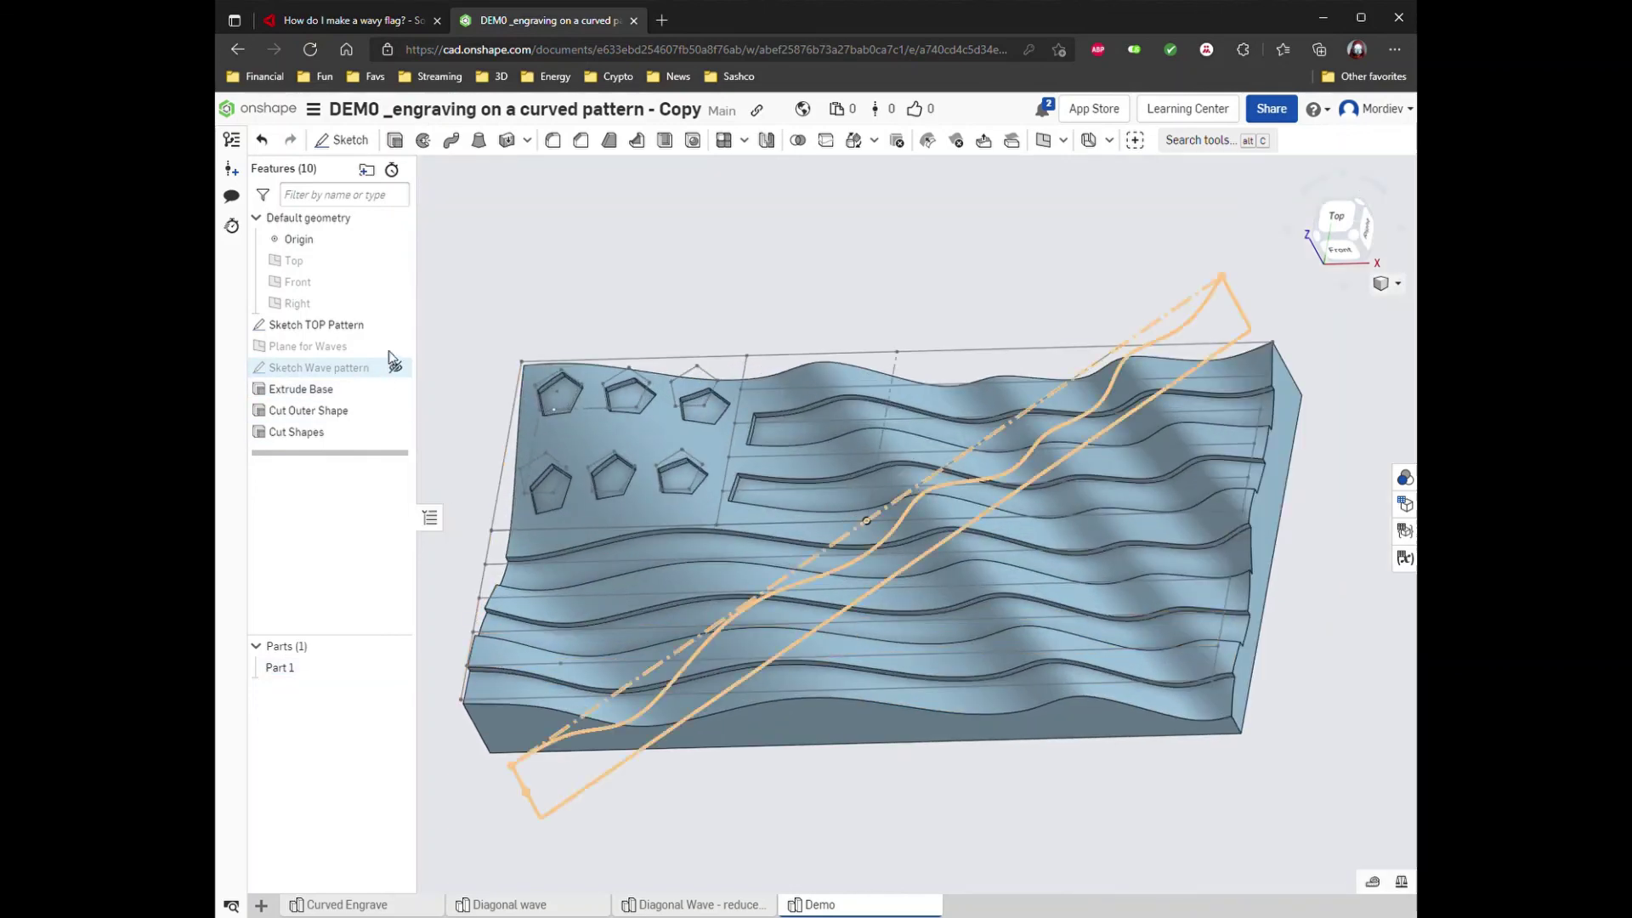
left_click(395, 325)
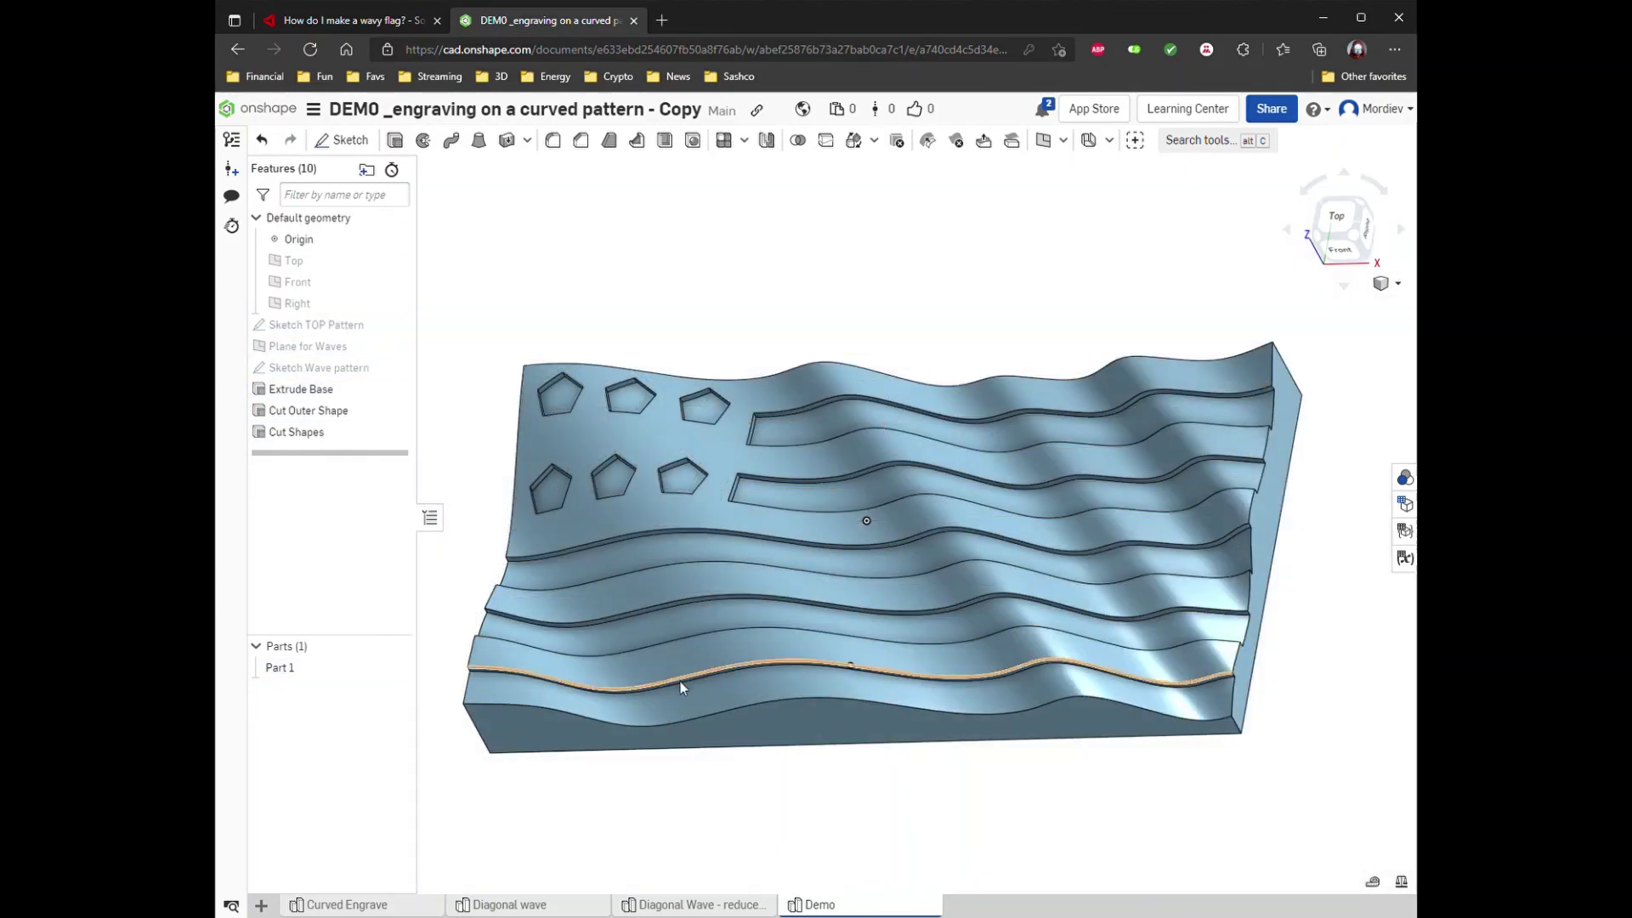
key("shift+5")
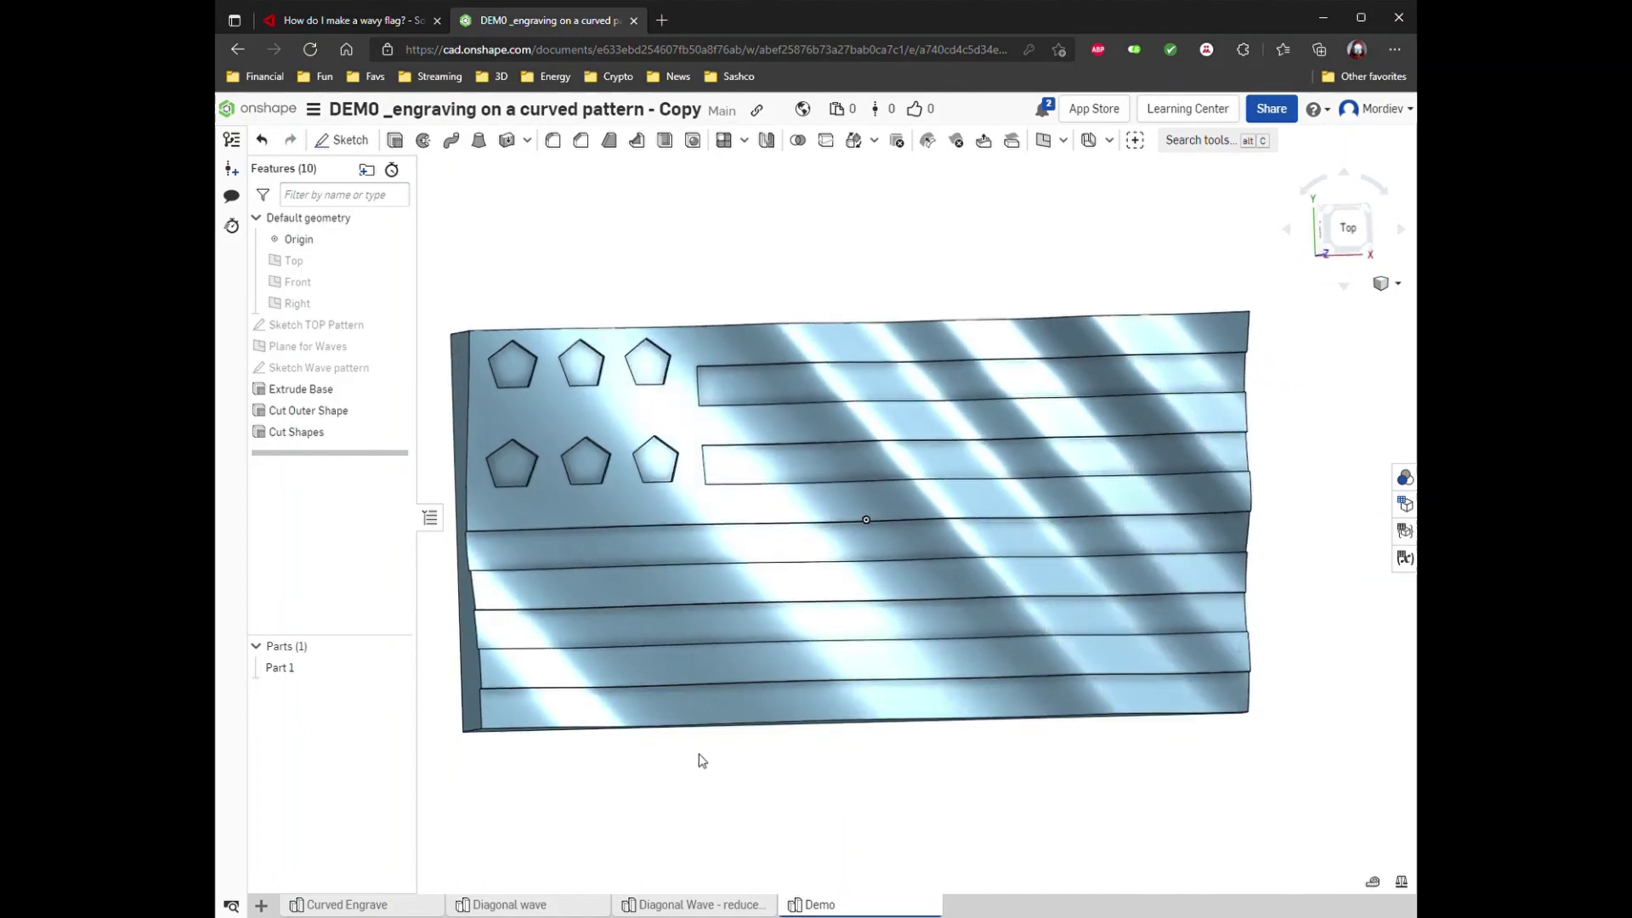
mouse_move(702, 760)
right_mouse_down()
mouse_move(747, 783)
mouse_move(712, 722)
mouse_move(651, 687)
mouse_move(668, 666)
mouse_move(675, 679)
mouse_move(663, 667)
mouse_move(848, 671)
mouse_move(793, 766)
mouse_move(747, 751)
mouse_move(819, 748)
mouse_move(800, 746)
right_mouse_up()
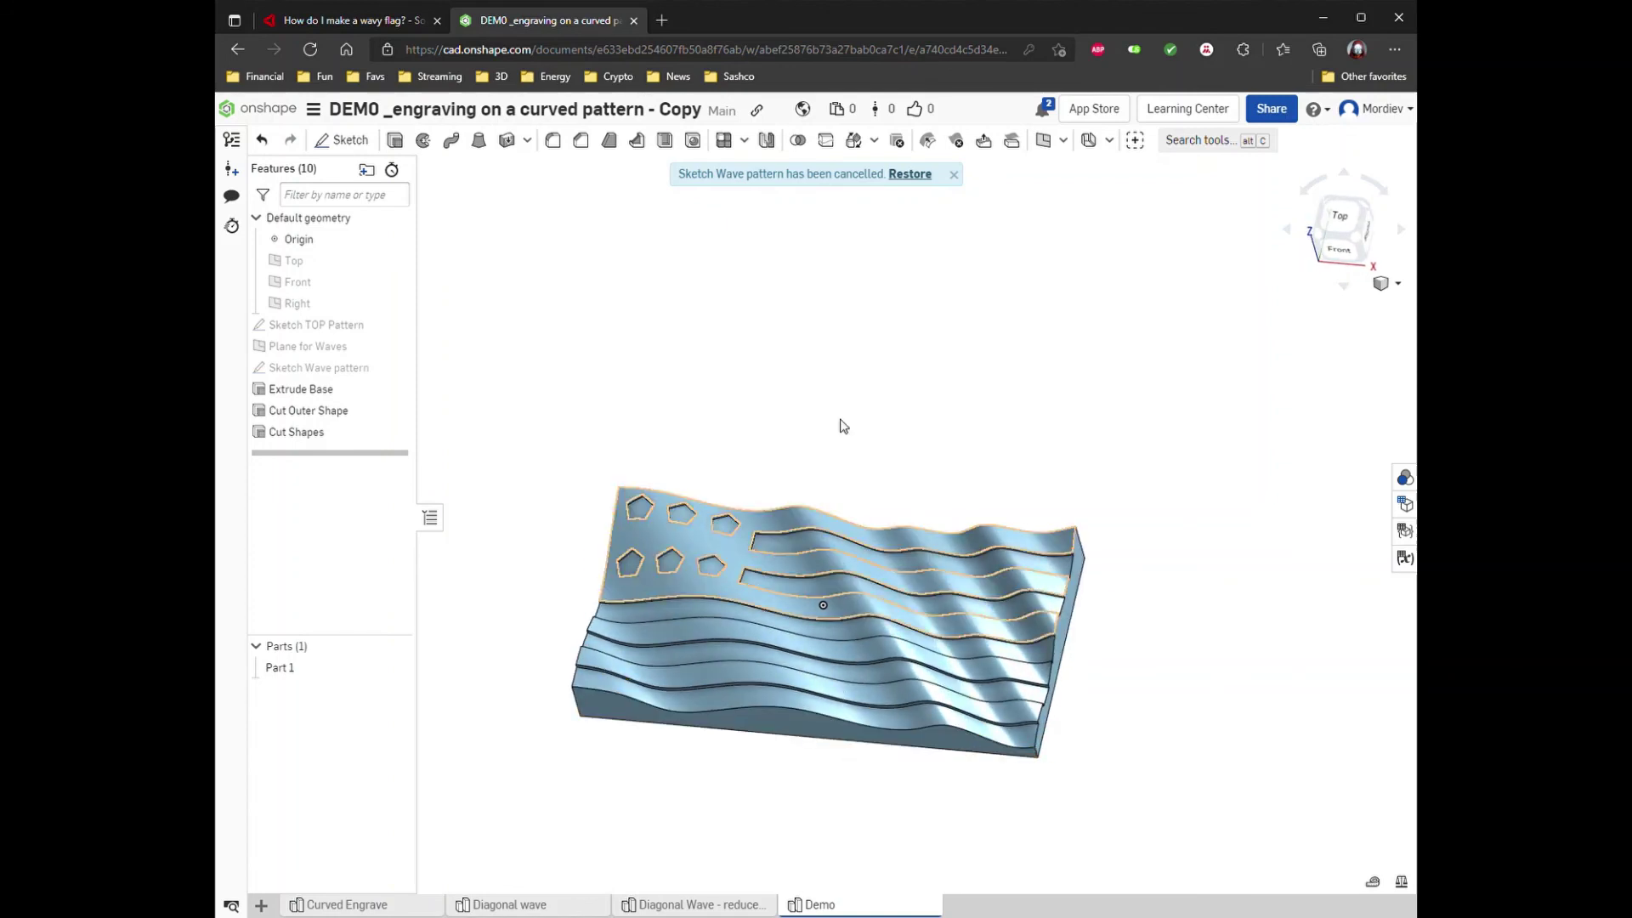
scroll(776, 836, "up", 5)
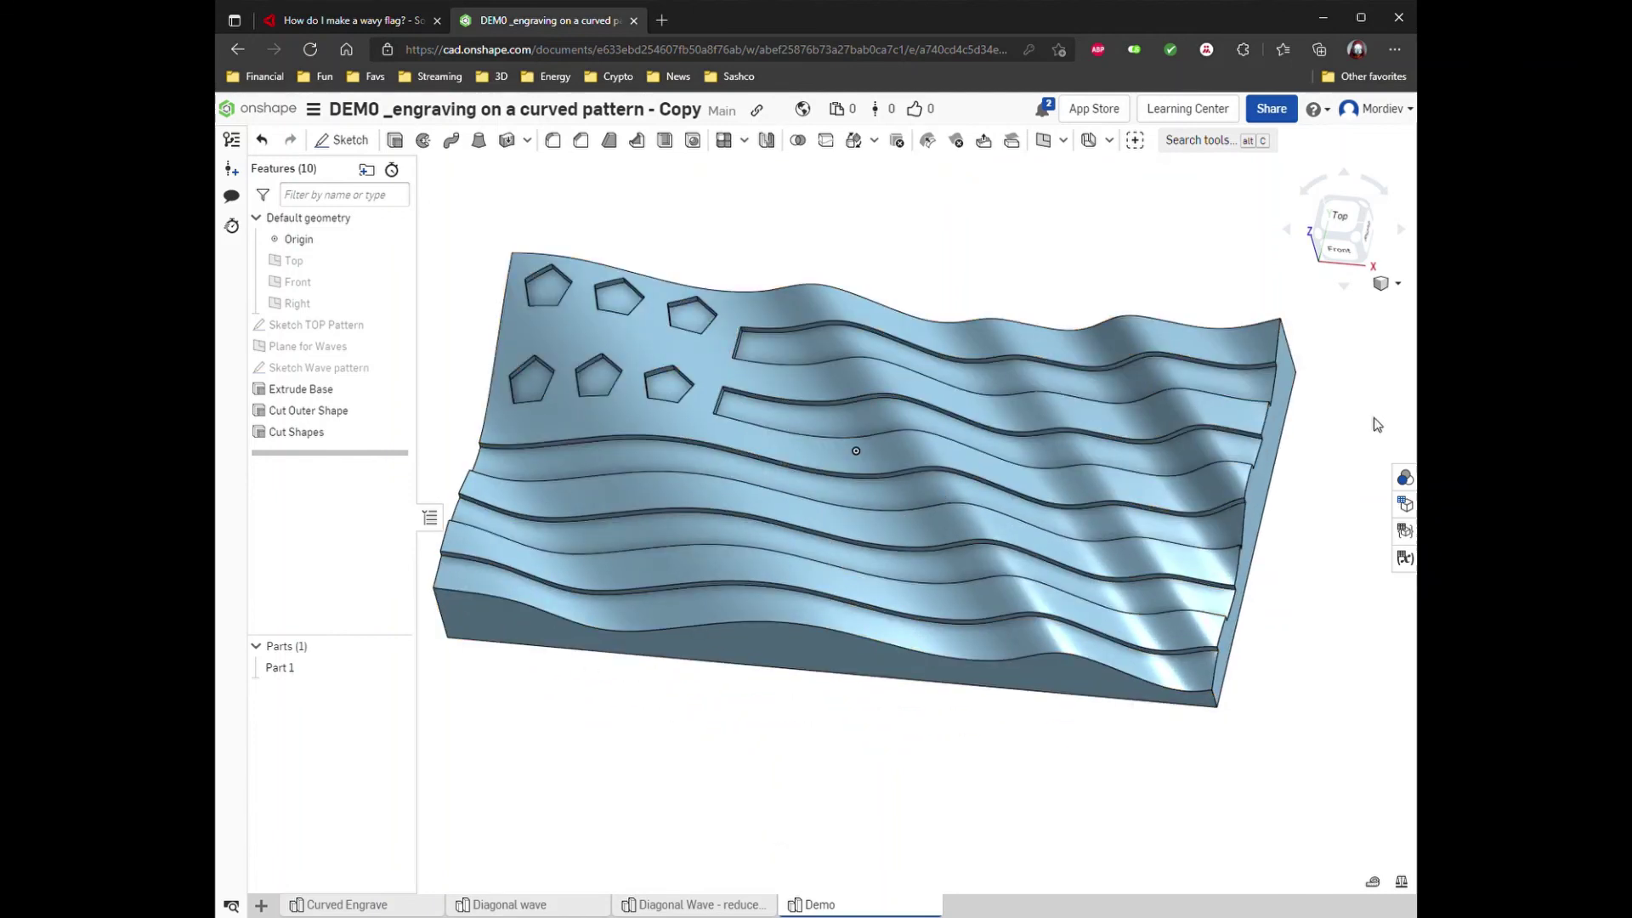
Roll the Diagonal wave studio's feature history forward to the end to view its flag, and return to the Demo studio.
left_click(518, 906)
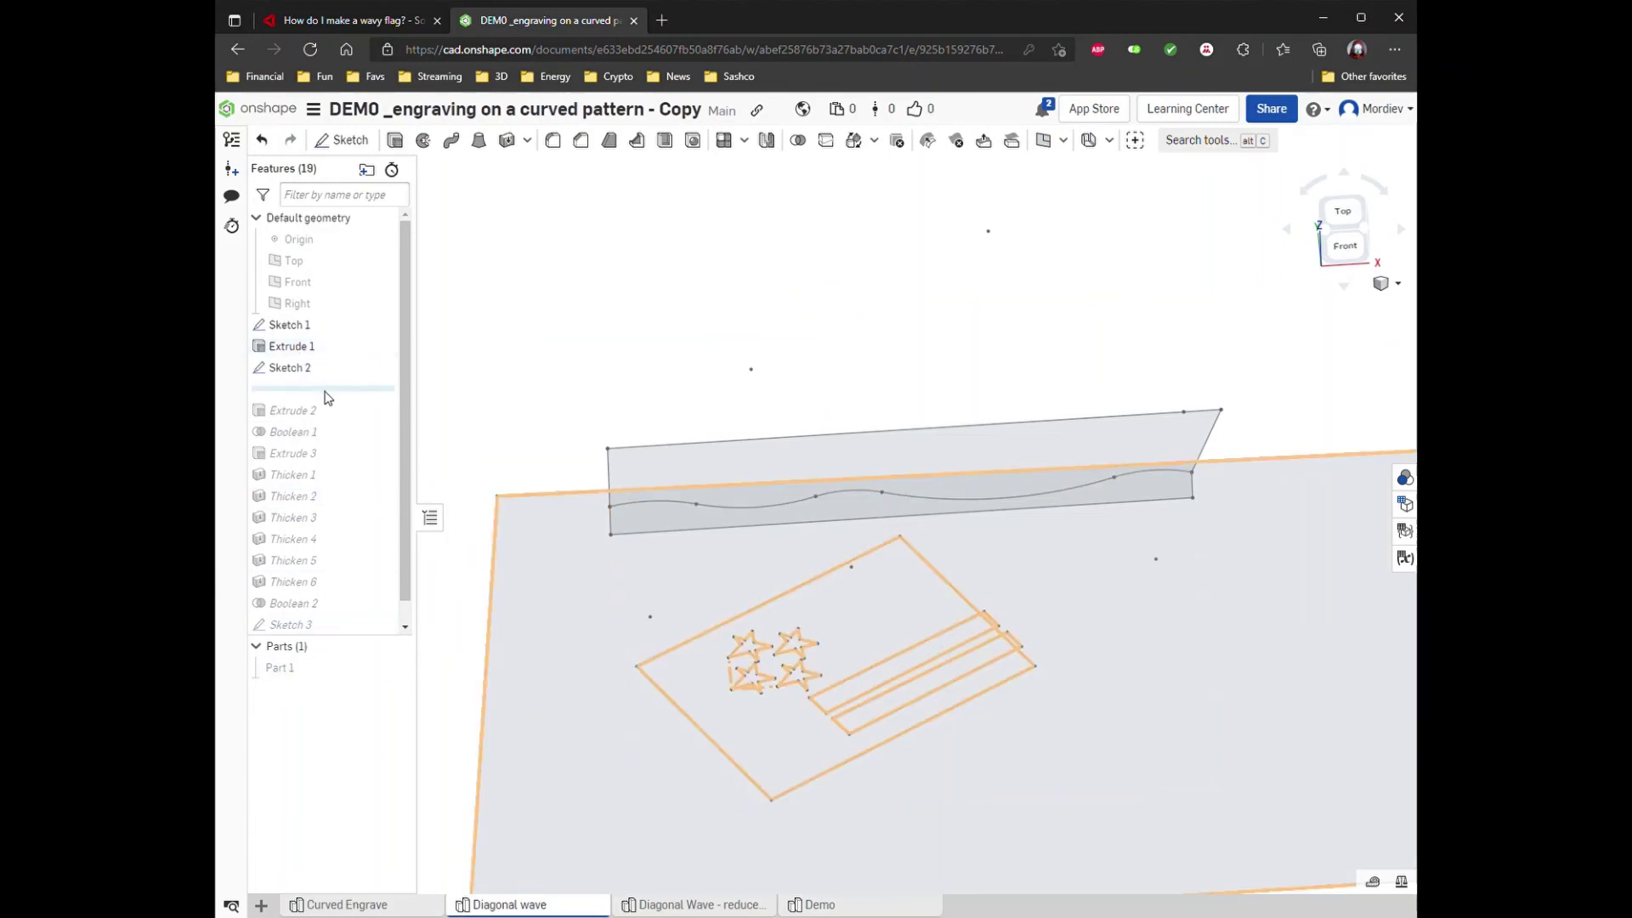
left_click_drag(324, 396, 316, 627)
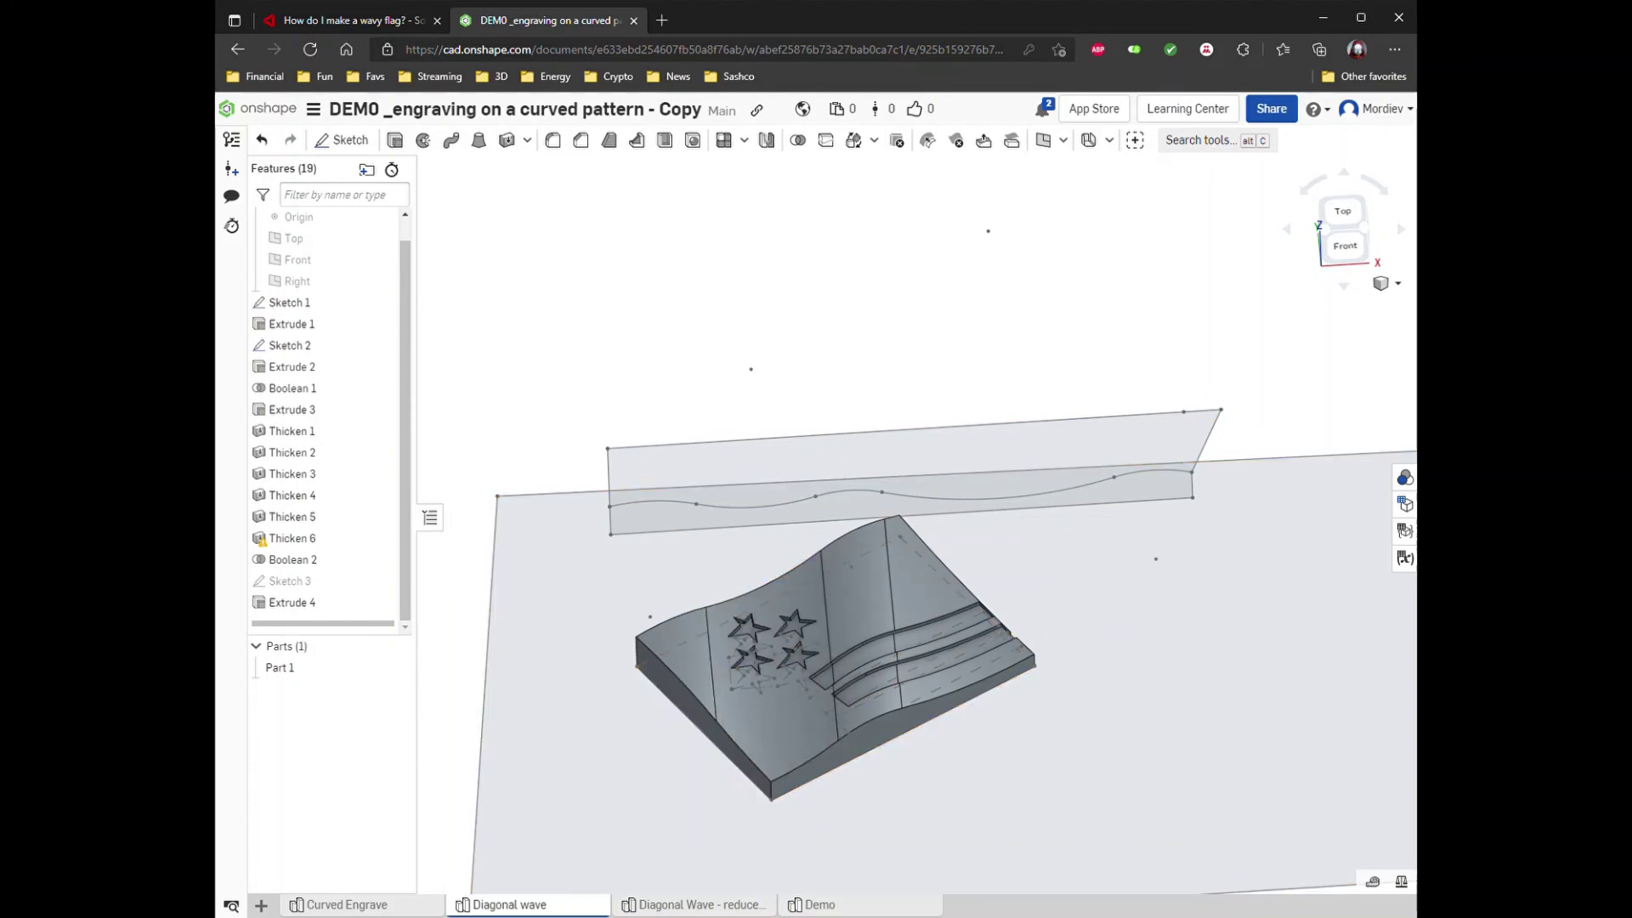
left_click(846, 905)
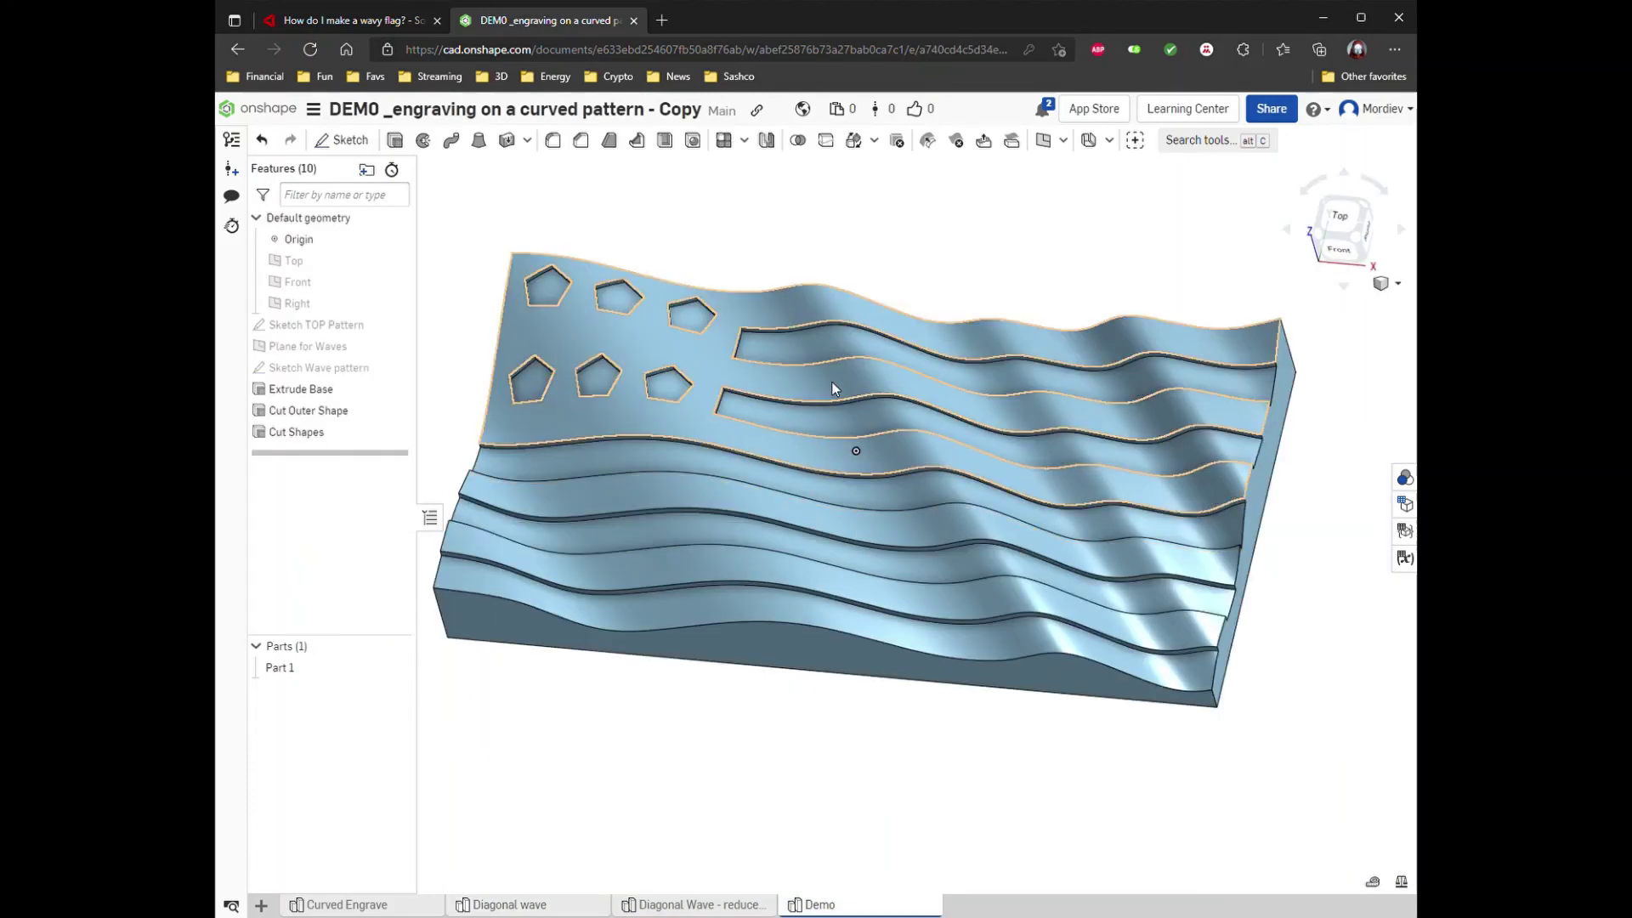